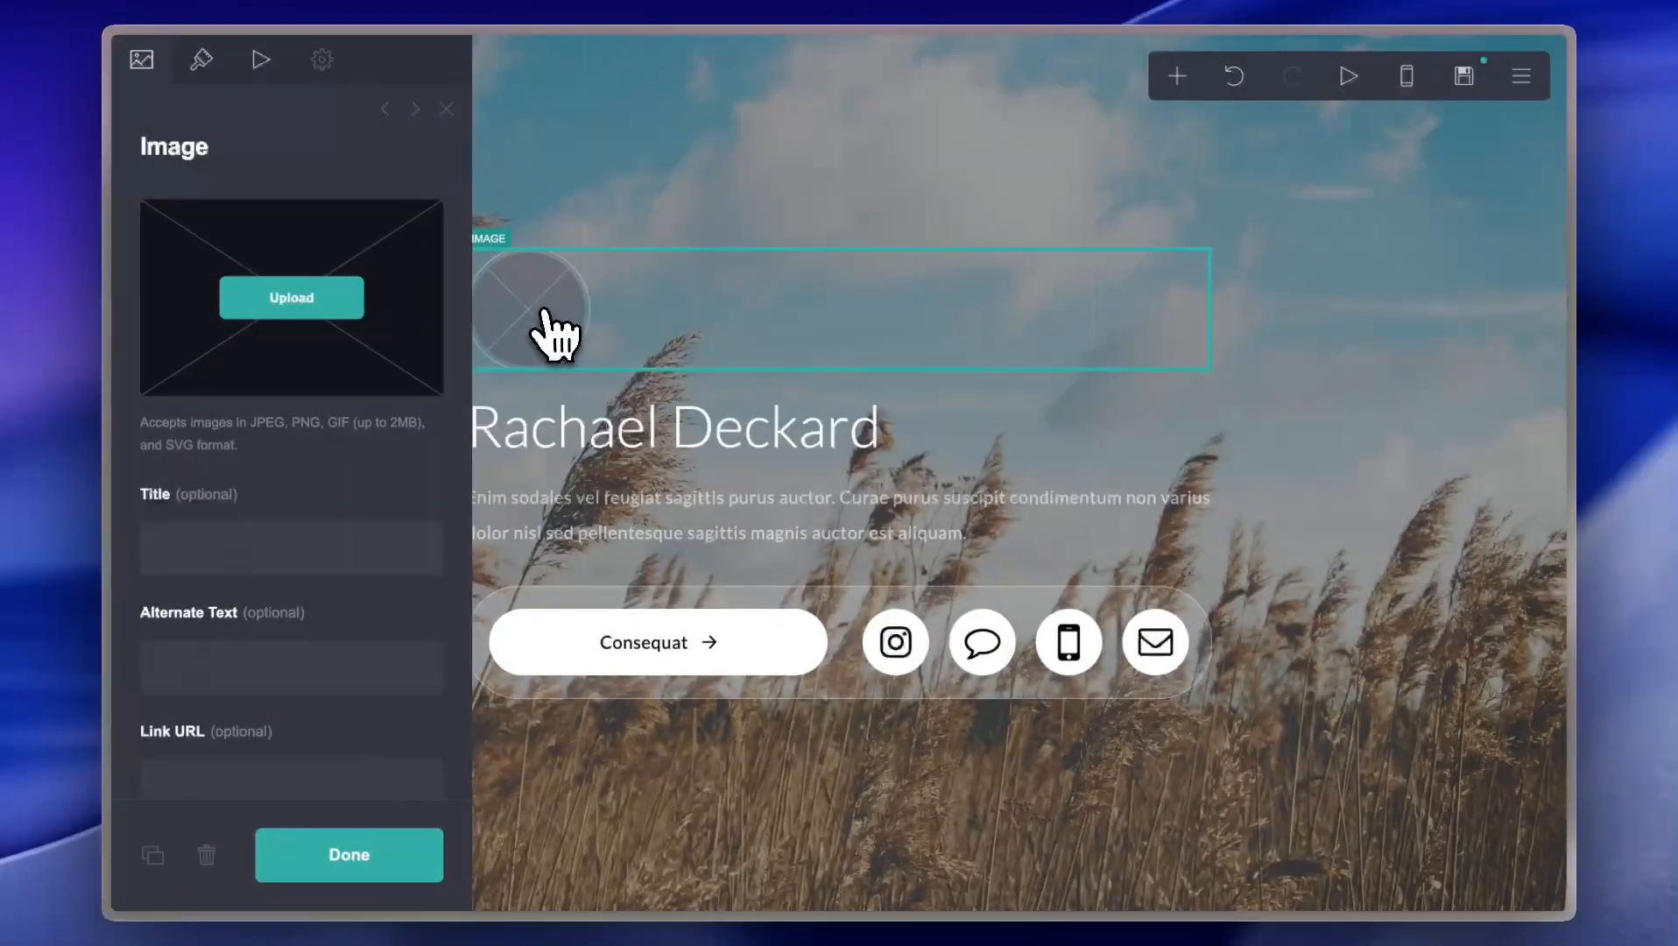
{"action": "scroll", "coordinate": [316, 420], "scroll_direction": "down", "scroll_amount": 5}
{"action": "scroll", "coordinate": [308, 405], "scroll_direction": "up", "scroll_amount": 5}
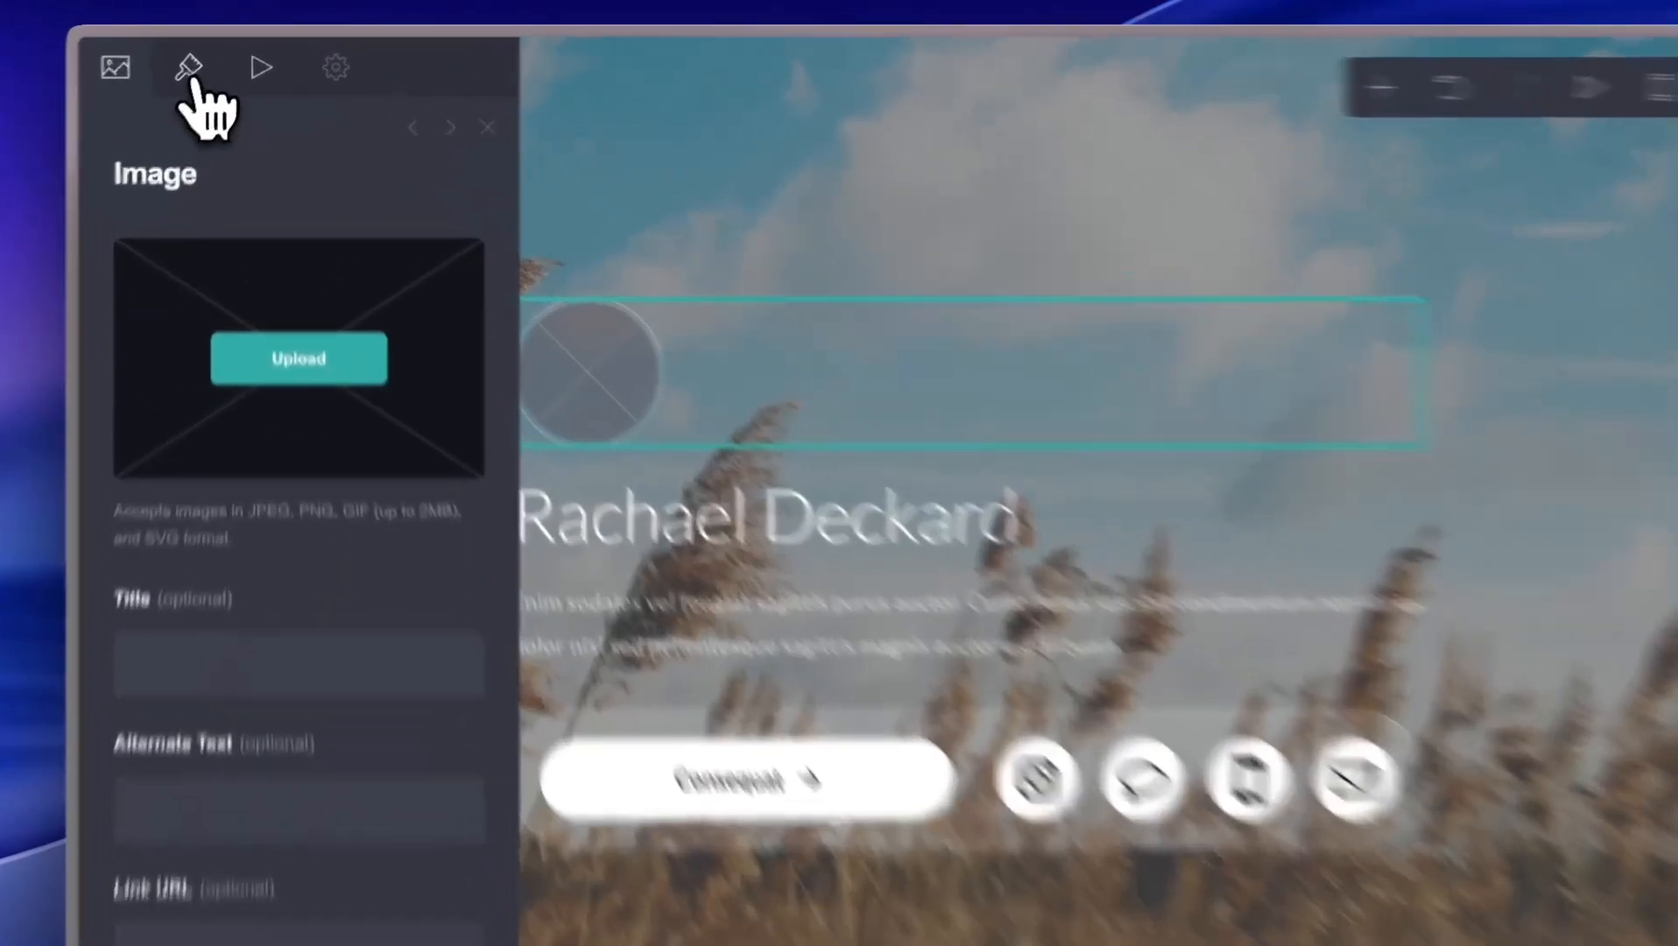
{"action": "left_click", "coordinate": [201, 59]}
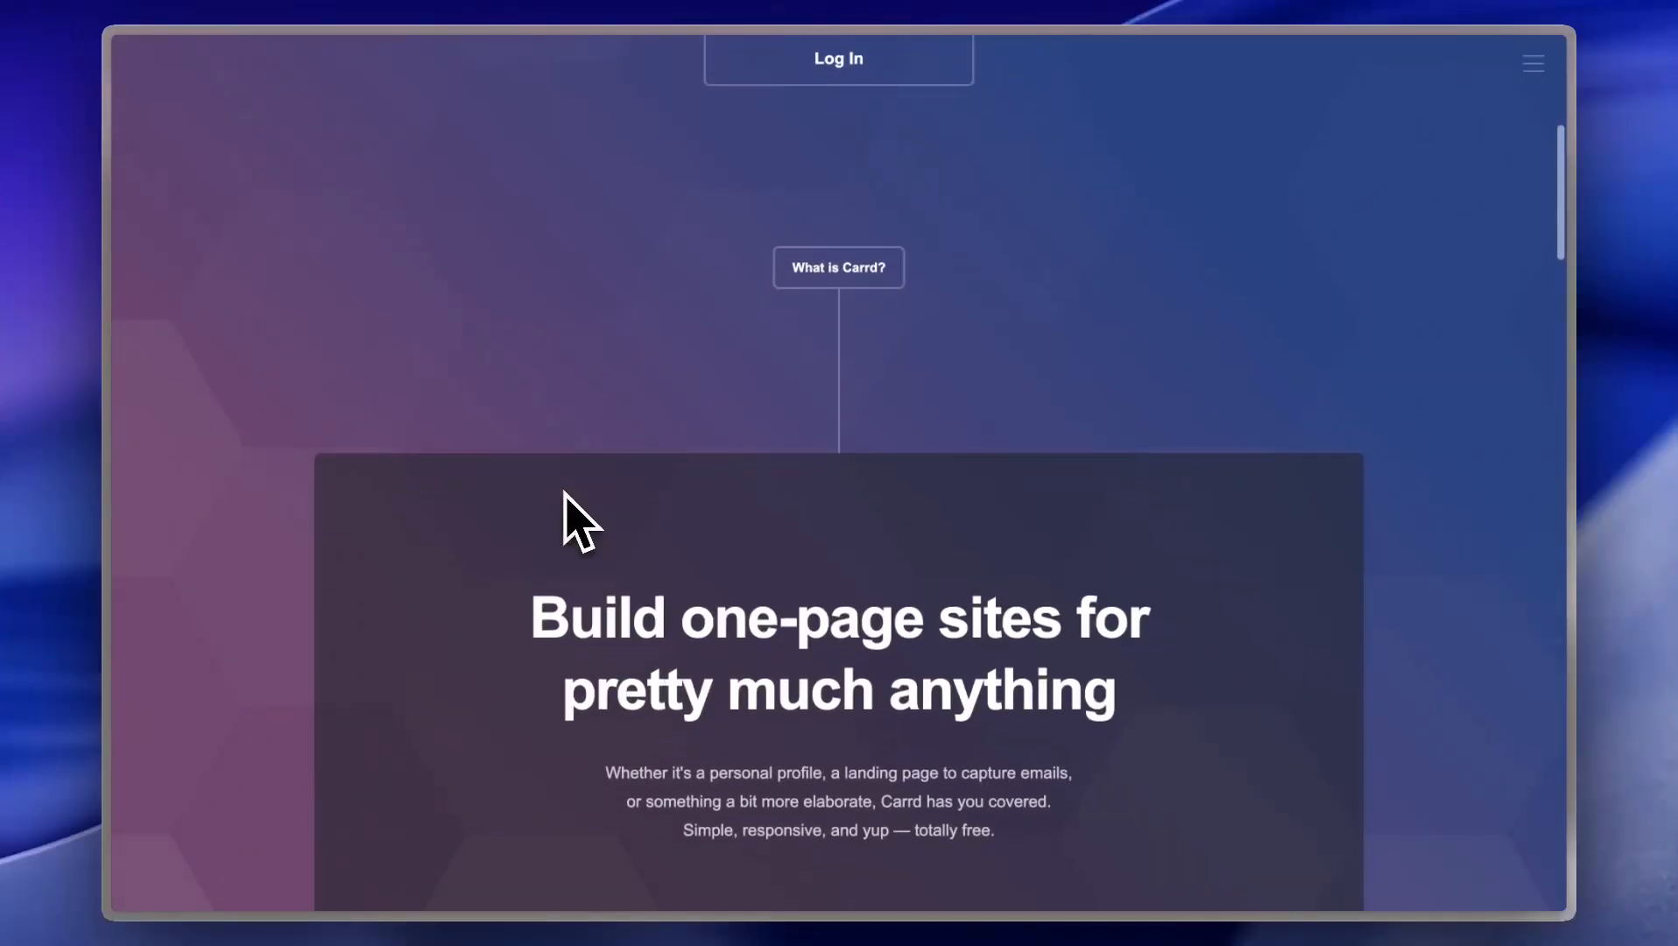
- Look through the introduction and the sample site showcase on the Carrd home page
{"action": "scroll", "coordinate": [564, 495], "scroll_direction": "down", "scroll_amount": 2}
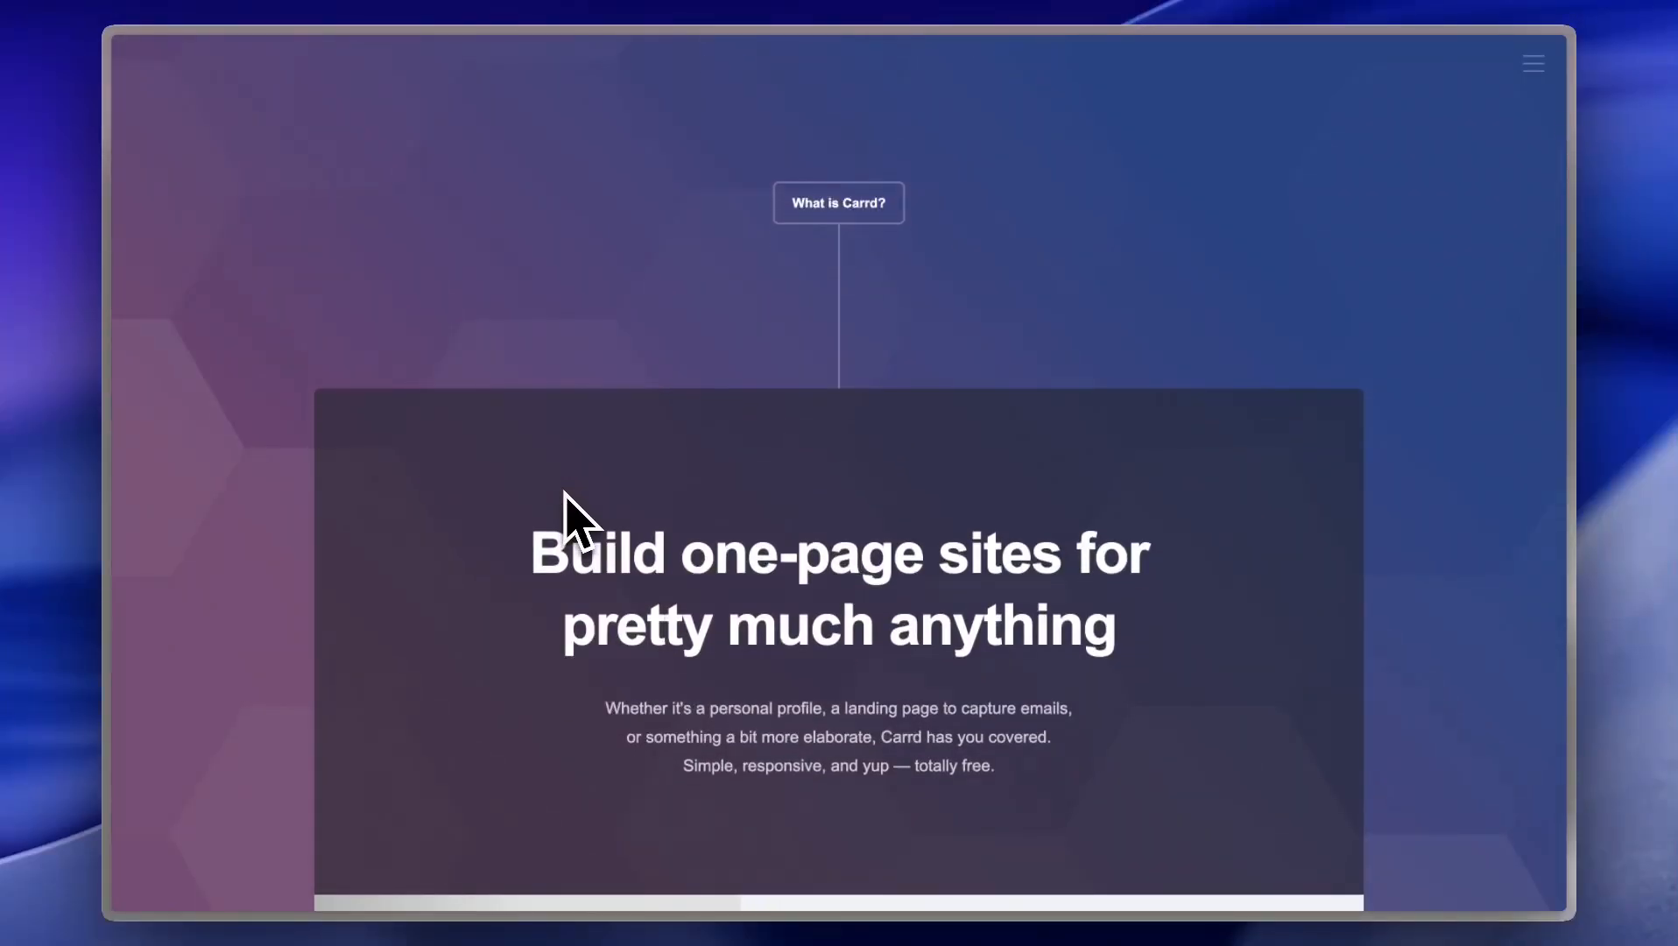
{"action": "scroll", "coordinate": [858, 578], "scroll_direction": "down", "scroll_amount": 5}
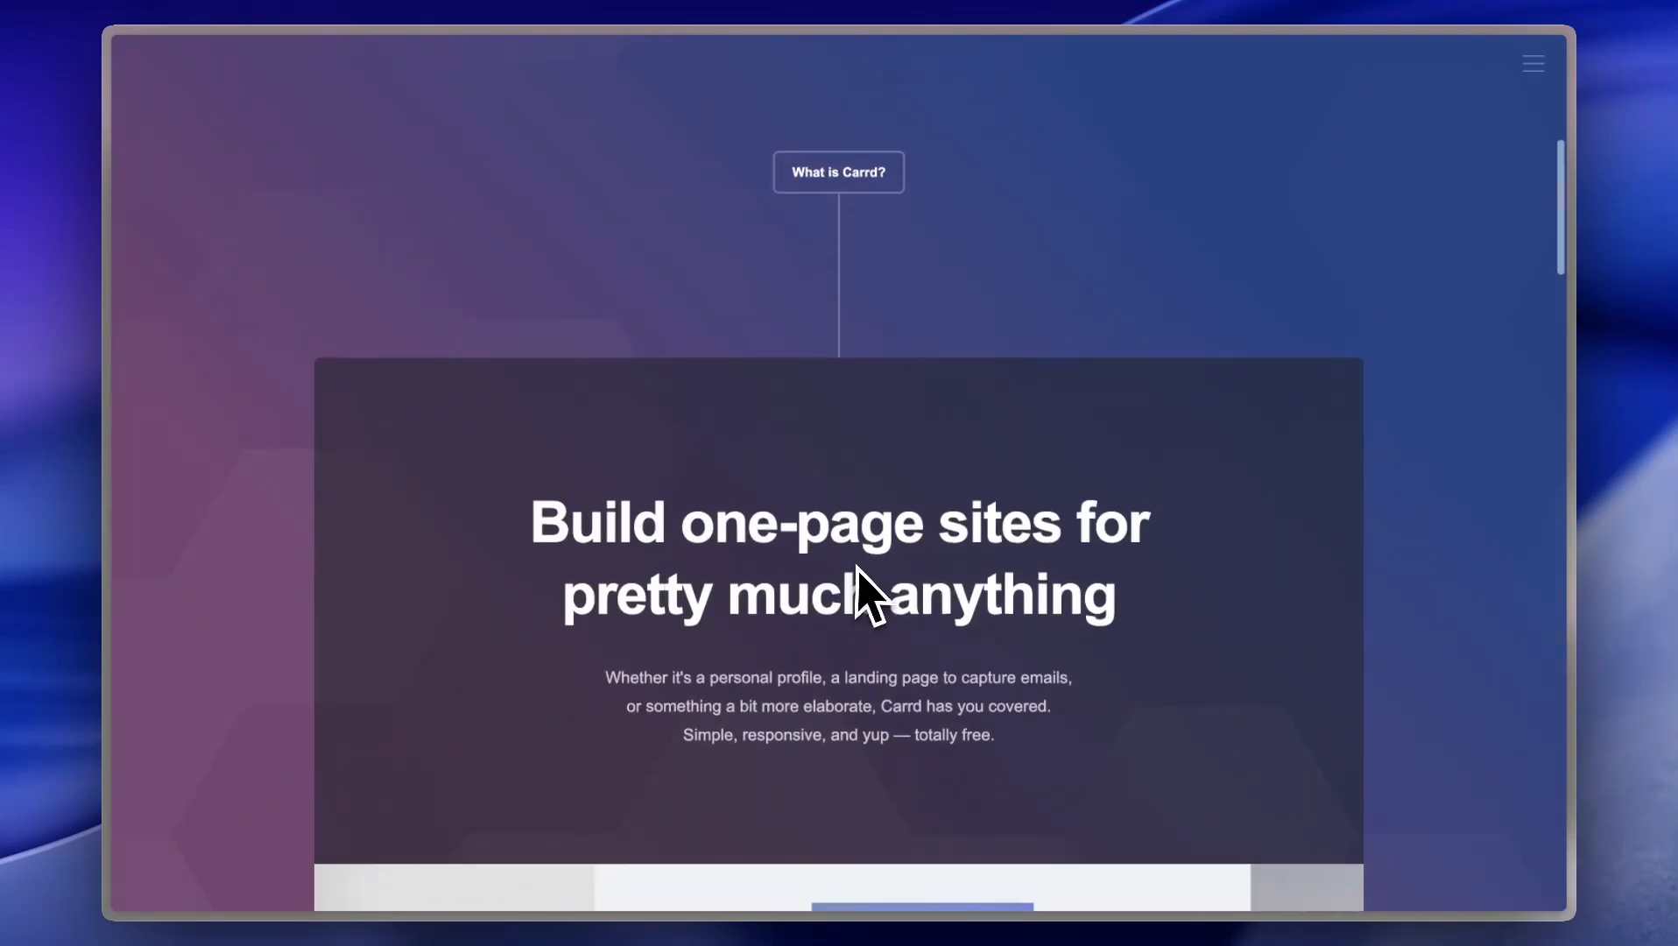
{"action": "scroll", "coordinate": [858, 569], "scroll_direction": "down", "scroll_amount": 4}
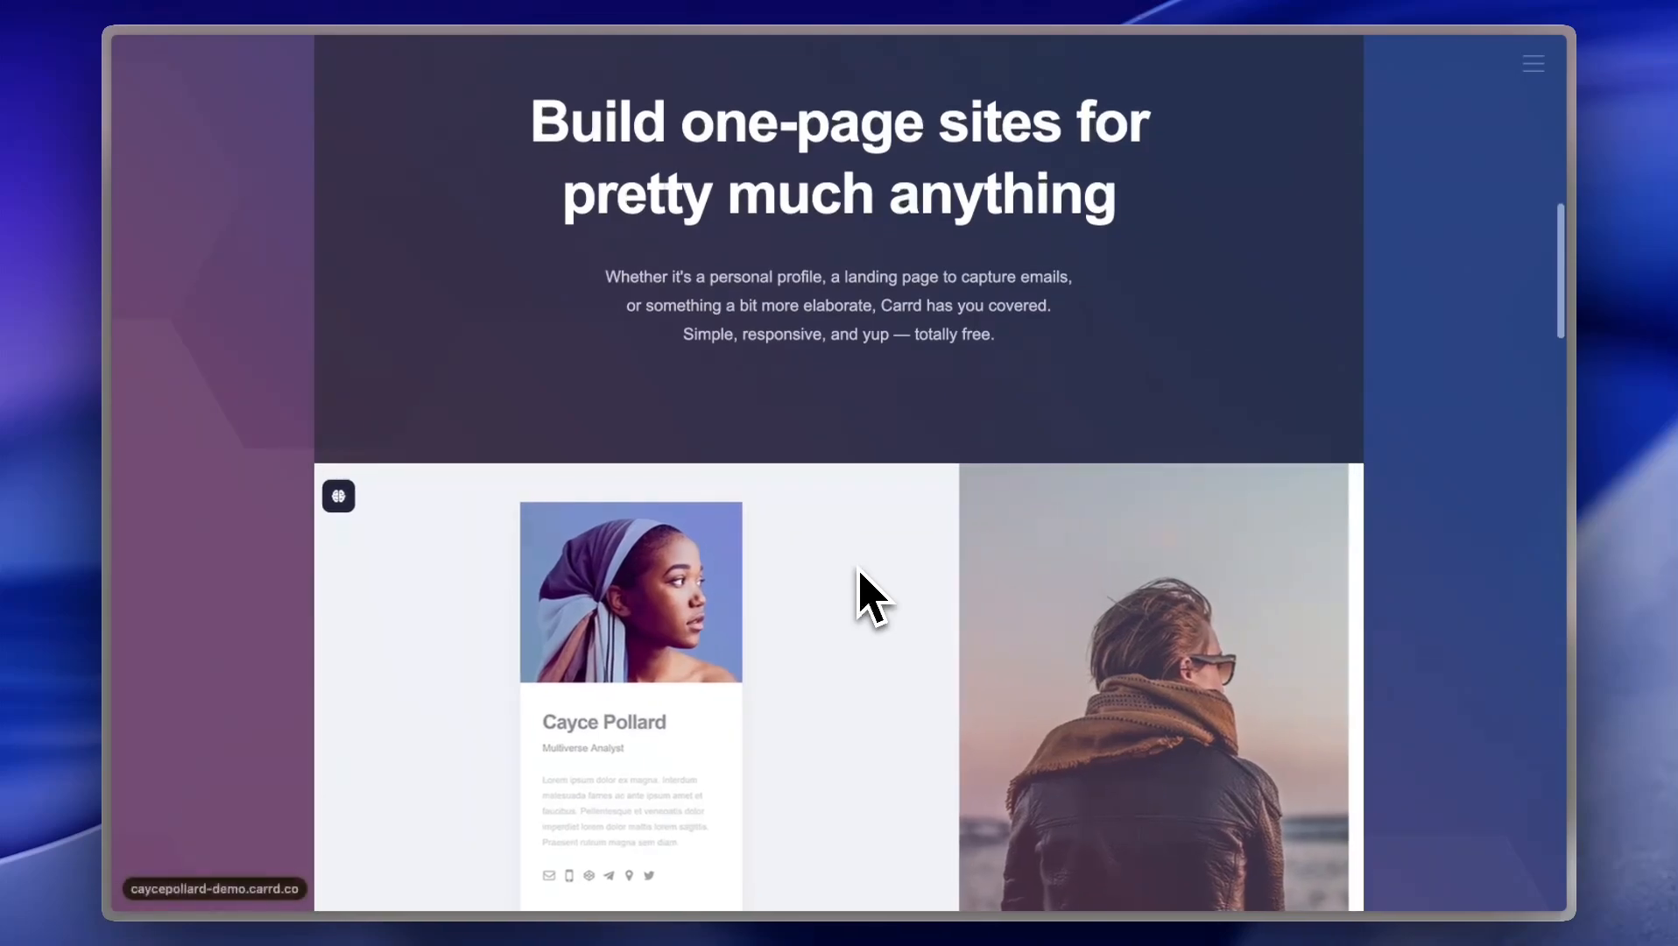
{"action": "scroll", "coordinate": [871, 595], "scroll_direction": "down", "scroll_amount": 2}
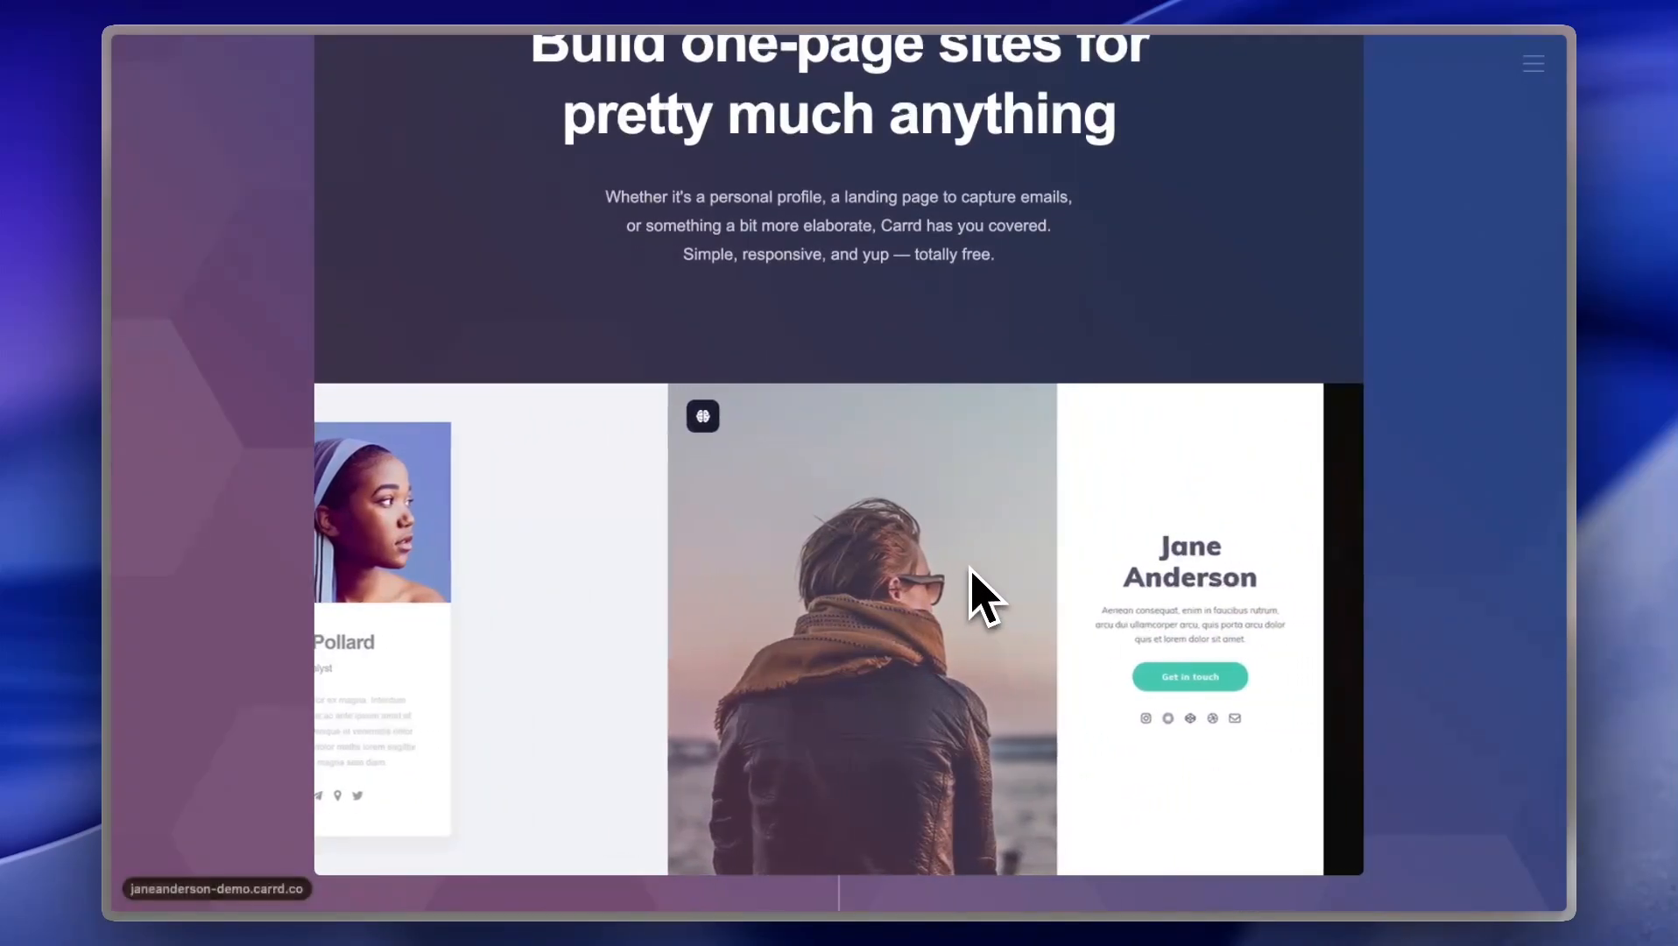
{"action": "scroll", "coordinate": [973, 588], "scroll_direction": "down", "scroll_amount": 1}
{"action": "scroll", "coordinate": [973, 588], "scroll_direction": "down", "scroll_amount": 2}
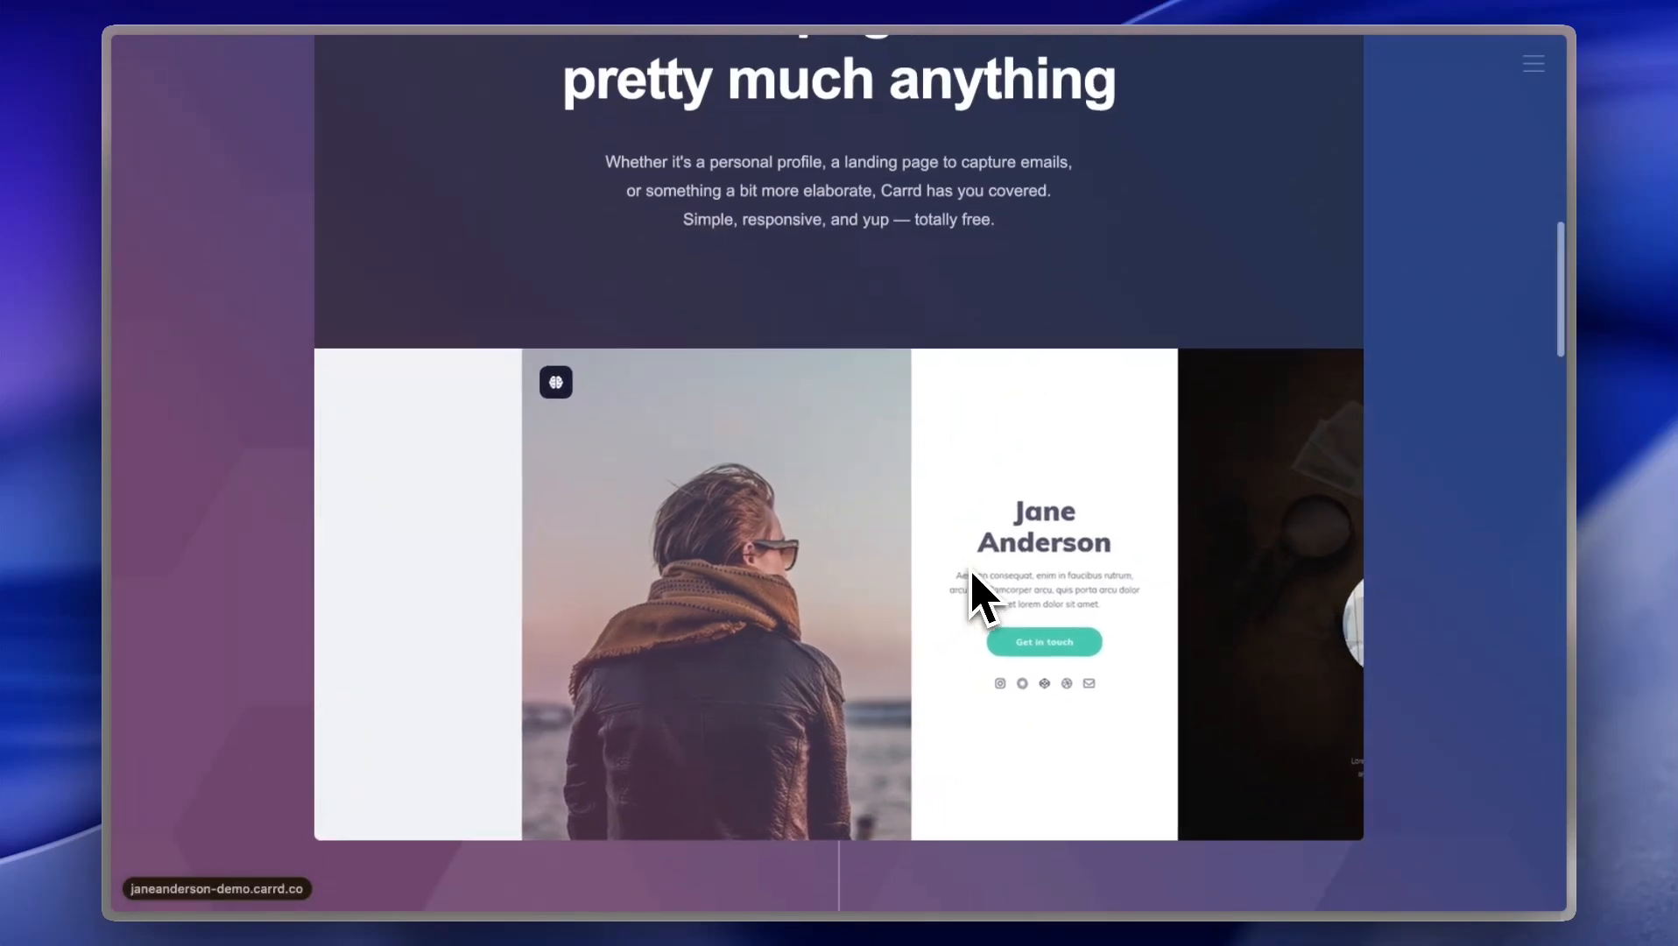
{"action": "scroll", "coordinate": [971, 574], "scroll_direction": "down", "scroll_amount": 1}
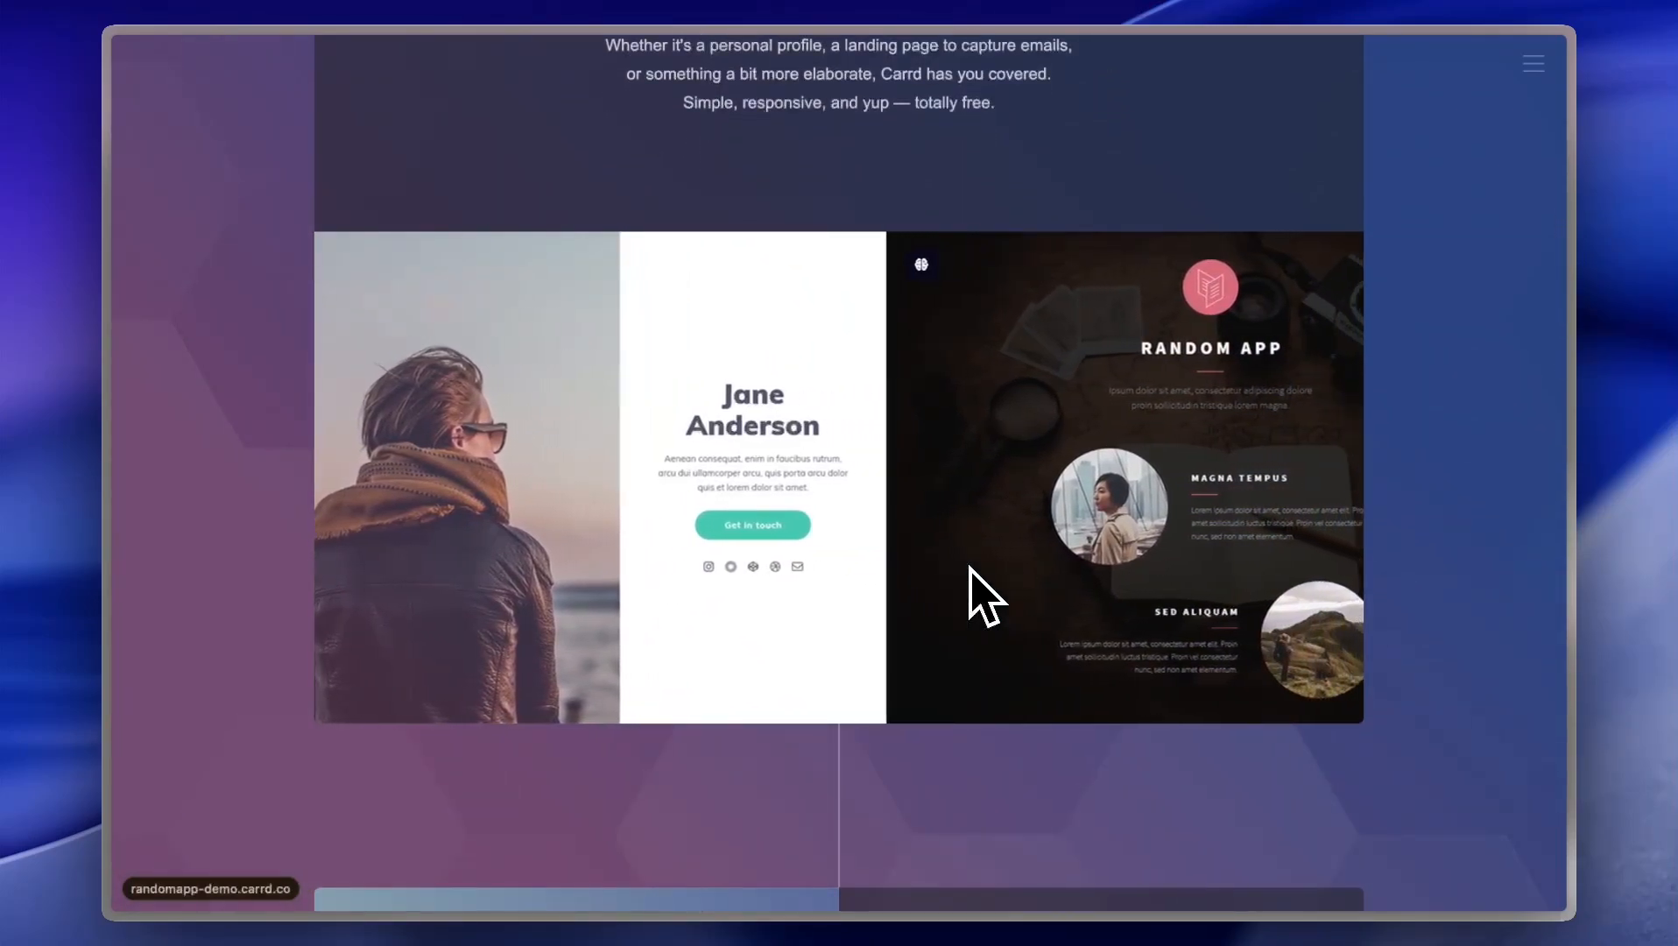
{"action": "scroll", "coordinate": [971, 570], "scroll_direction": "down", "scroll_amount": 2}
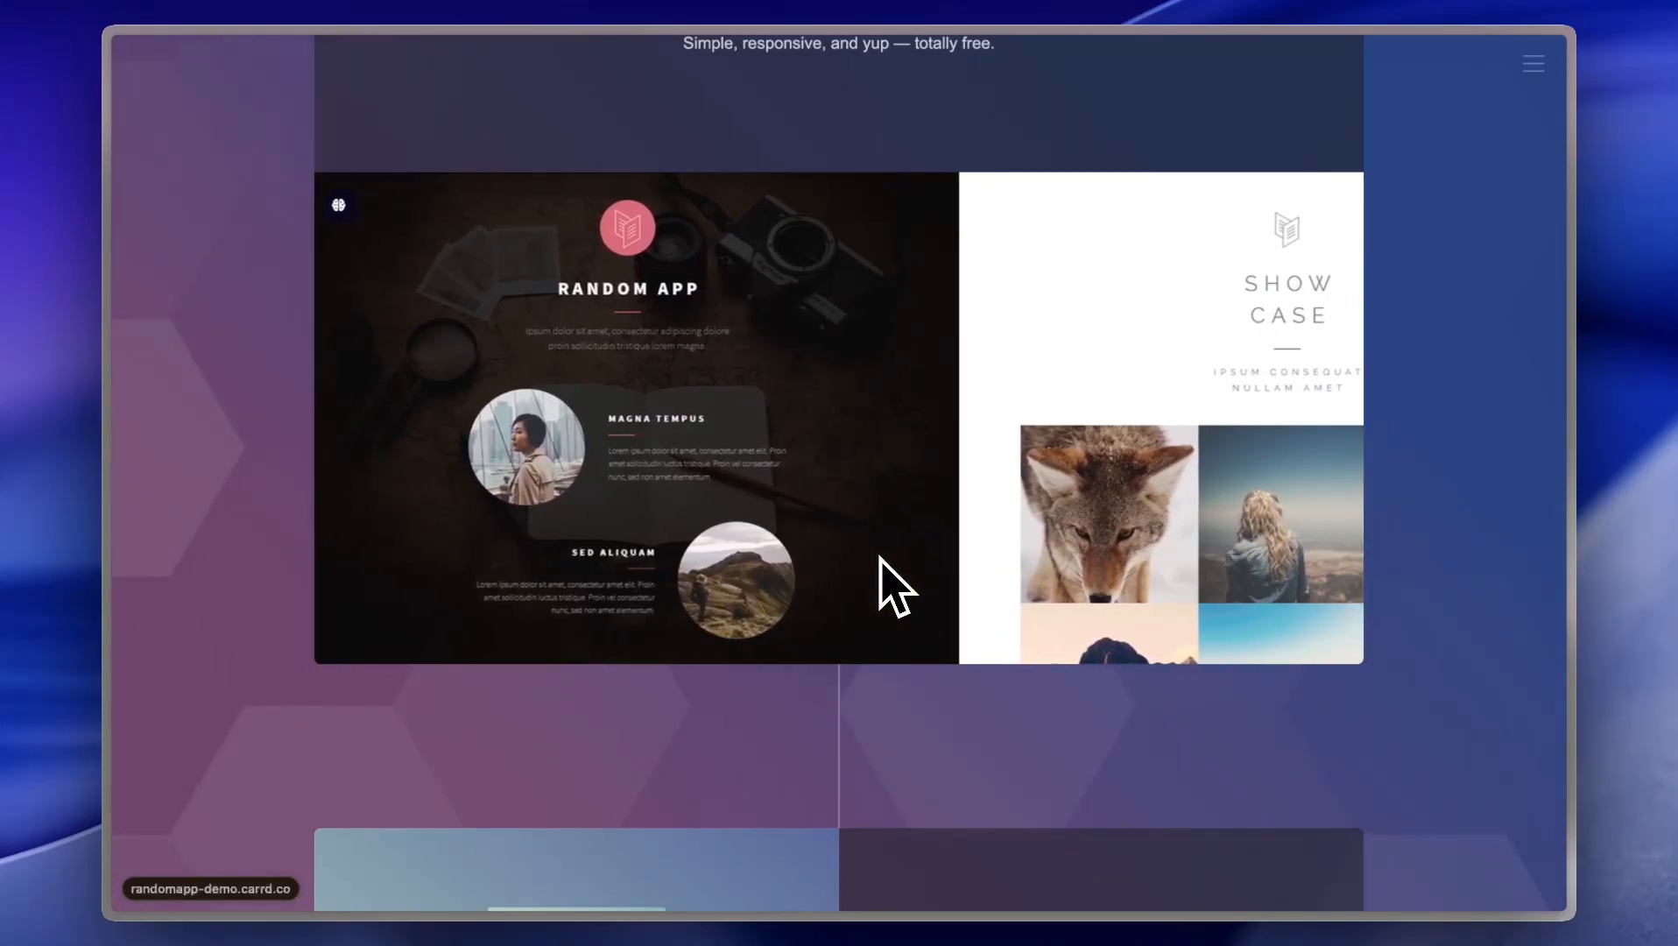
{"action": "scroll", "coordinate": [876, 490], "scroll_direction": "up", "scroll_amount": 10}
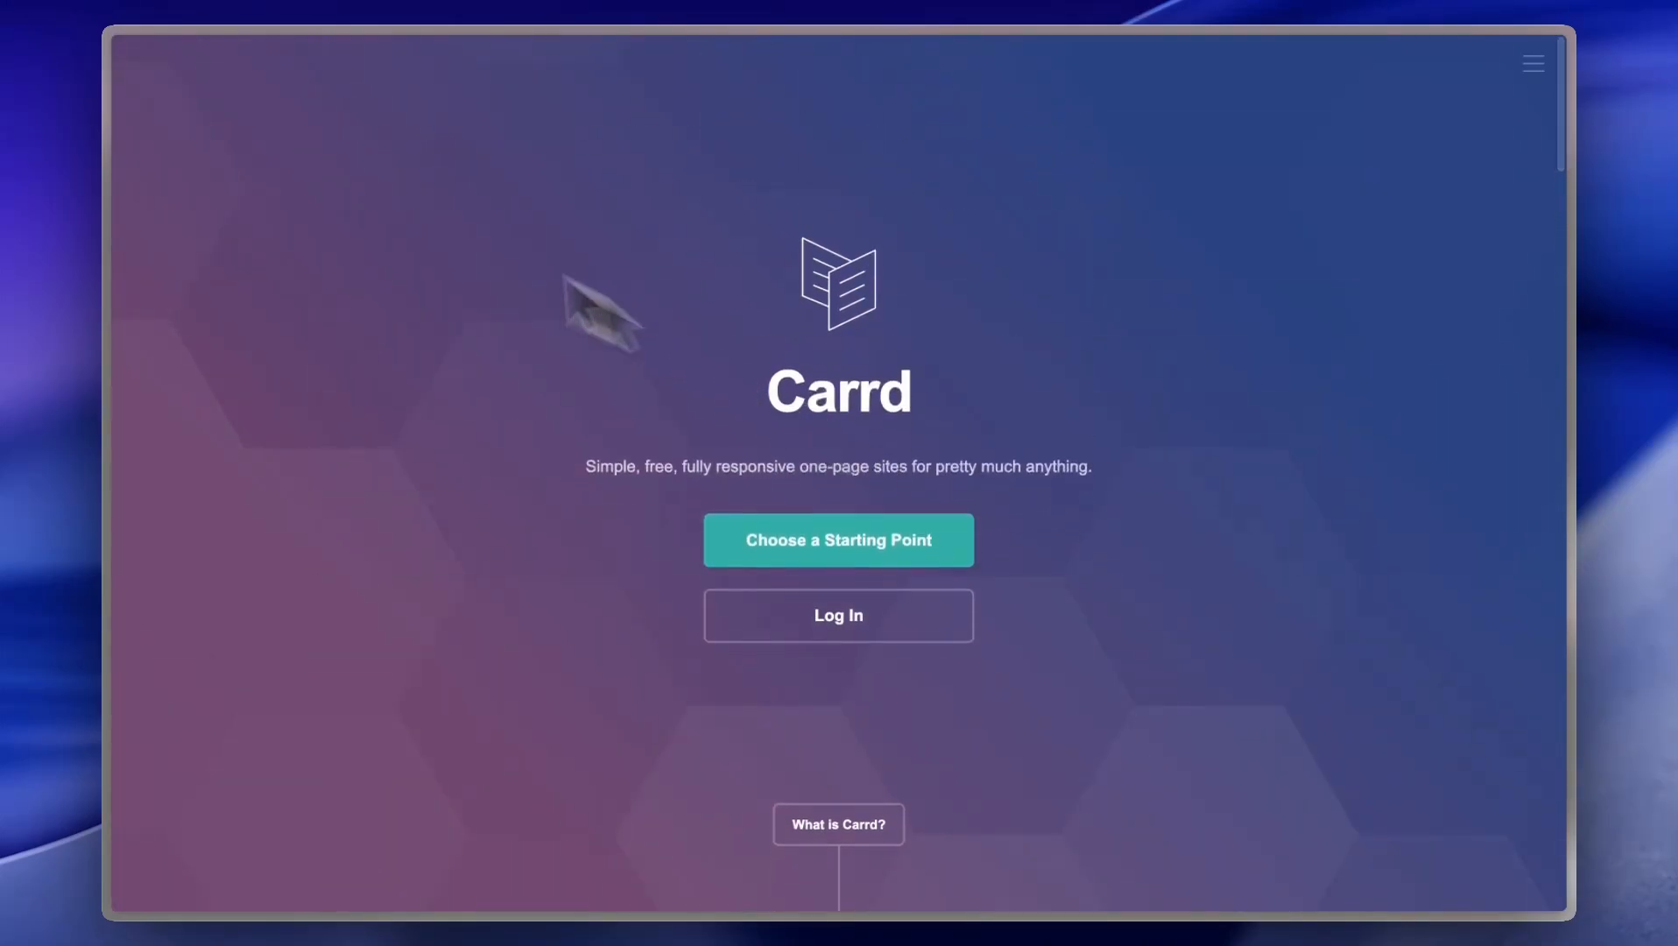
- Review the feature overview and the optional Pro plan details further down the Carrd home page
{"action": "mouse_move", "coordinate": [114, 110]}
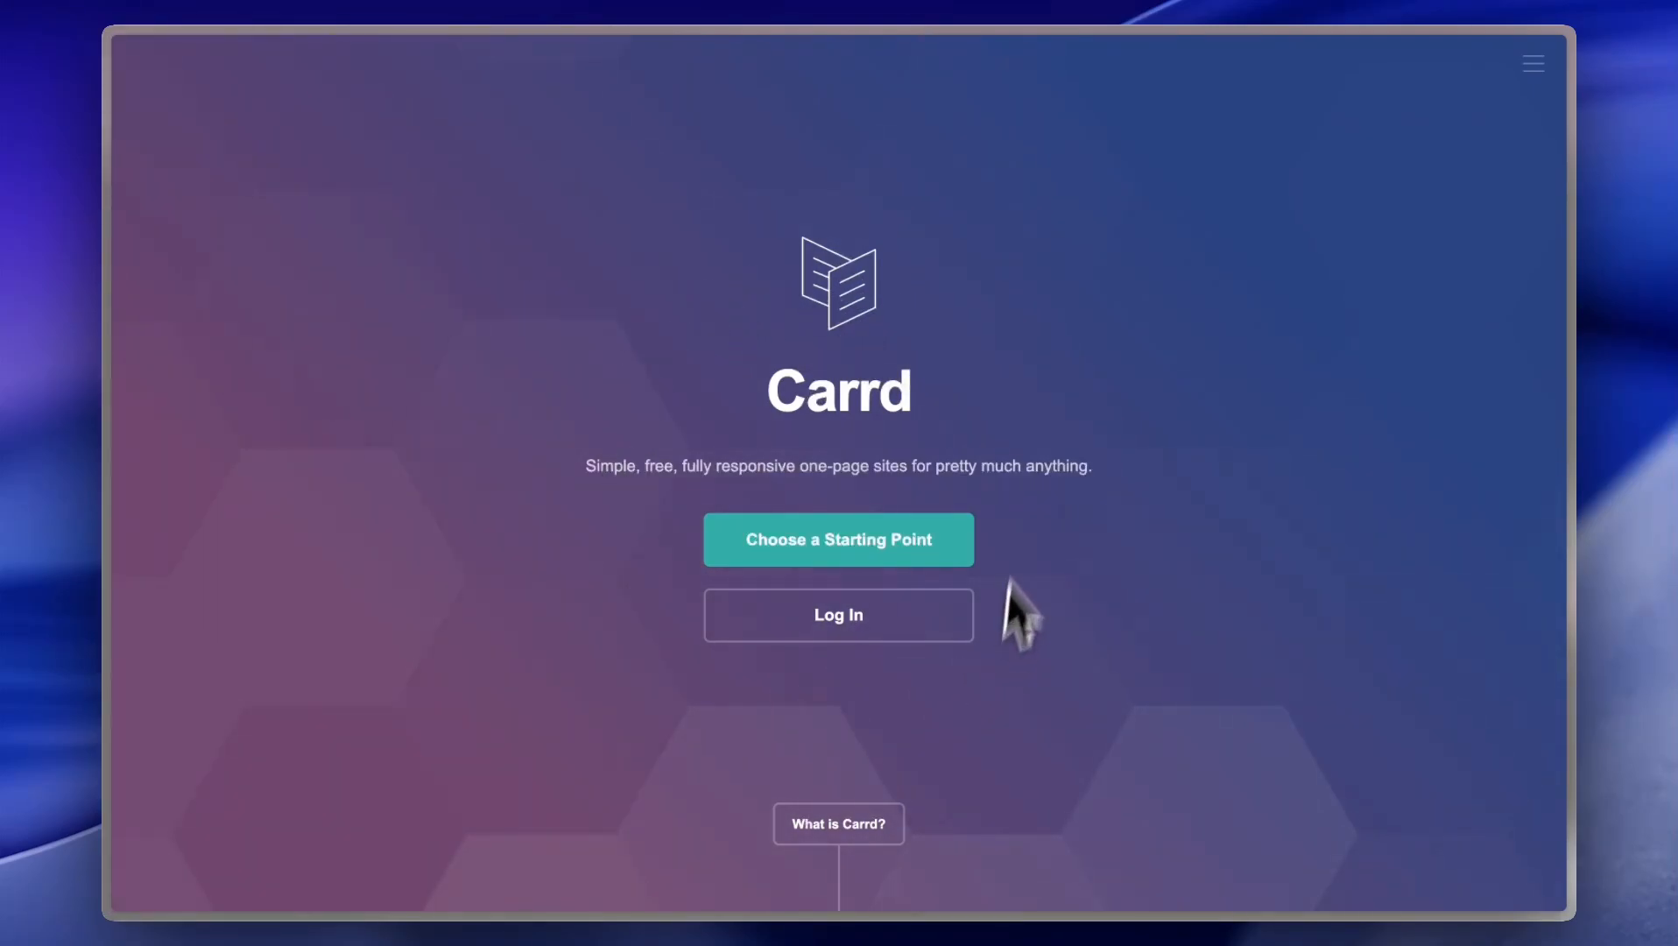
{"action": "scroll", "coordinate": [644, 761], "scroll_direction": "down", "scroll_amount": 8}
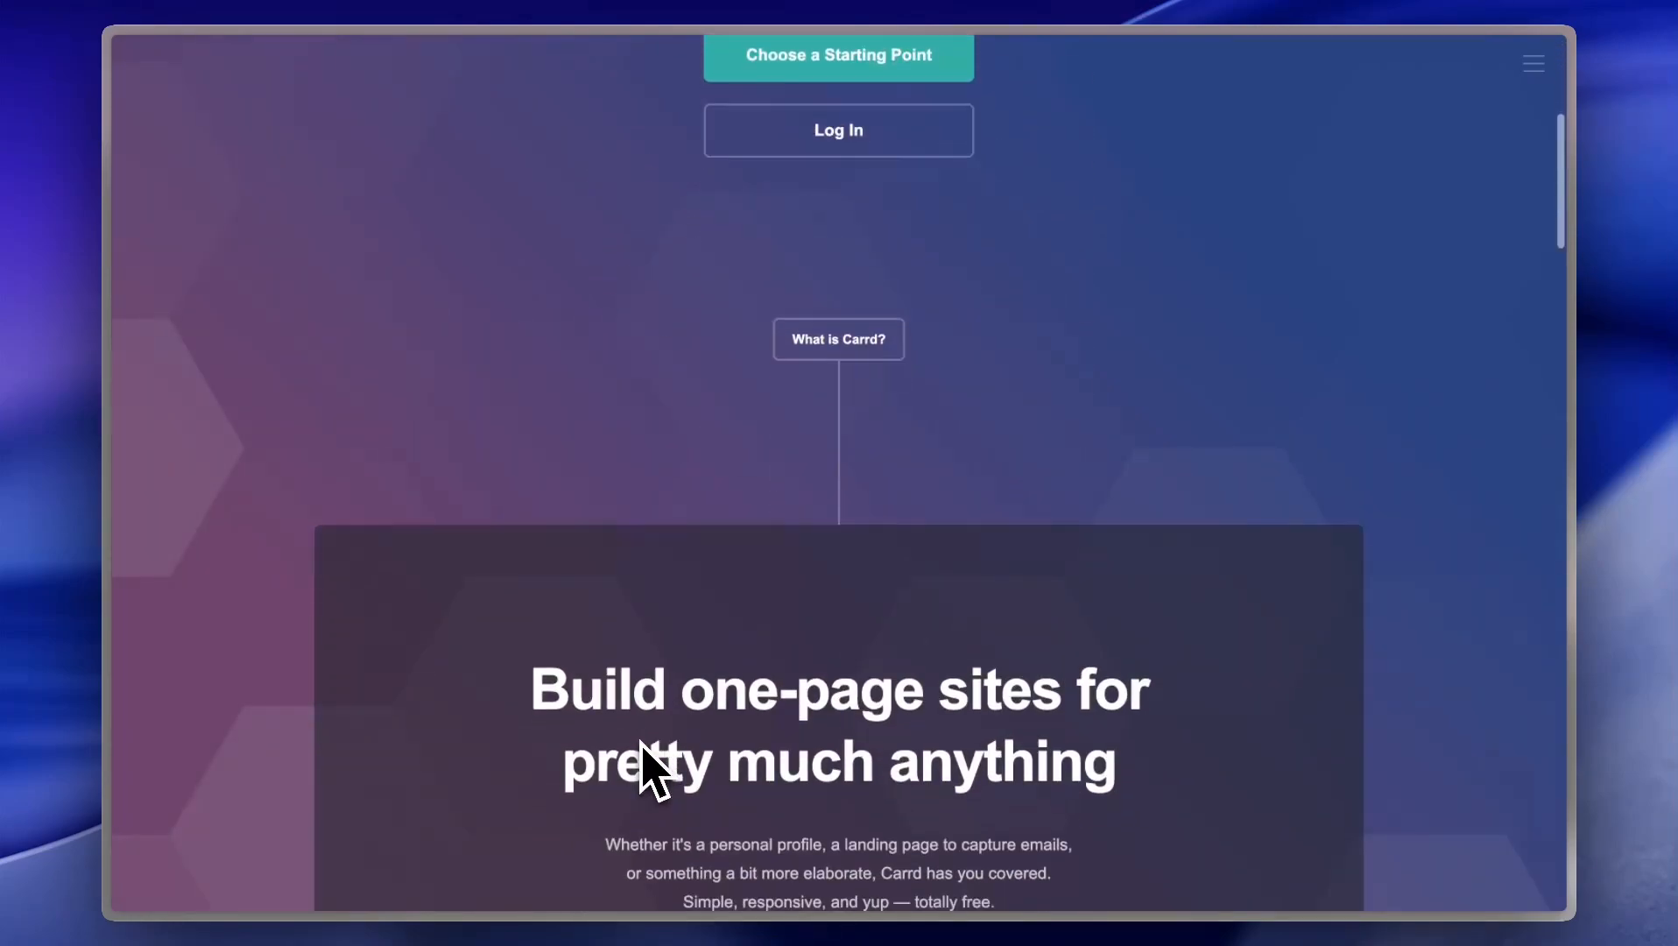
{"action": "scroll", "coordinate": [648, 769], "scroll_direction": "up", "scroll_amount": 8}
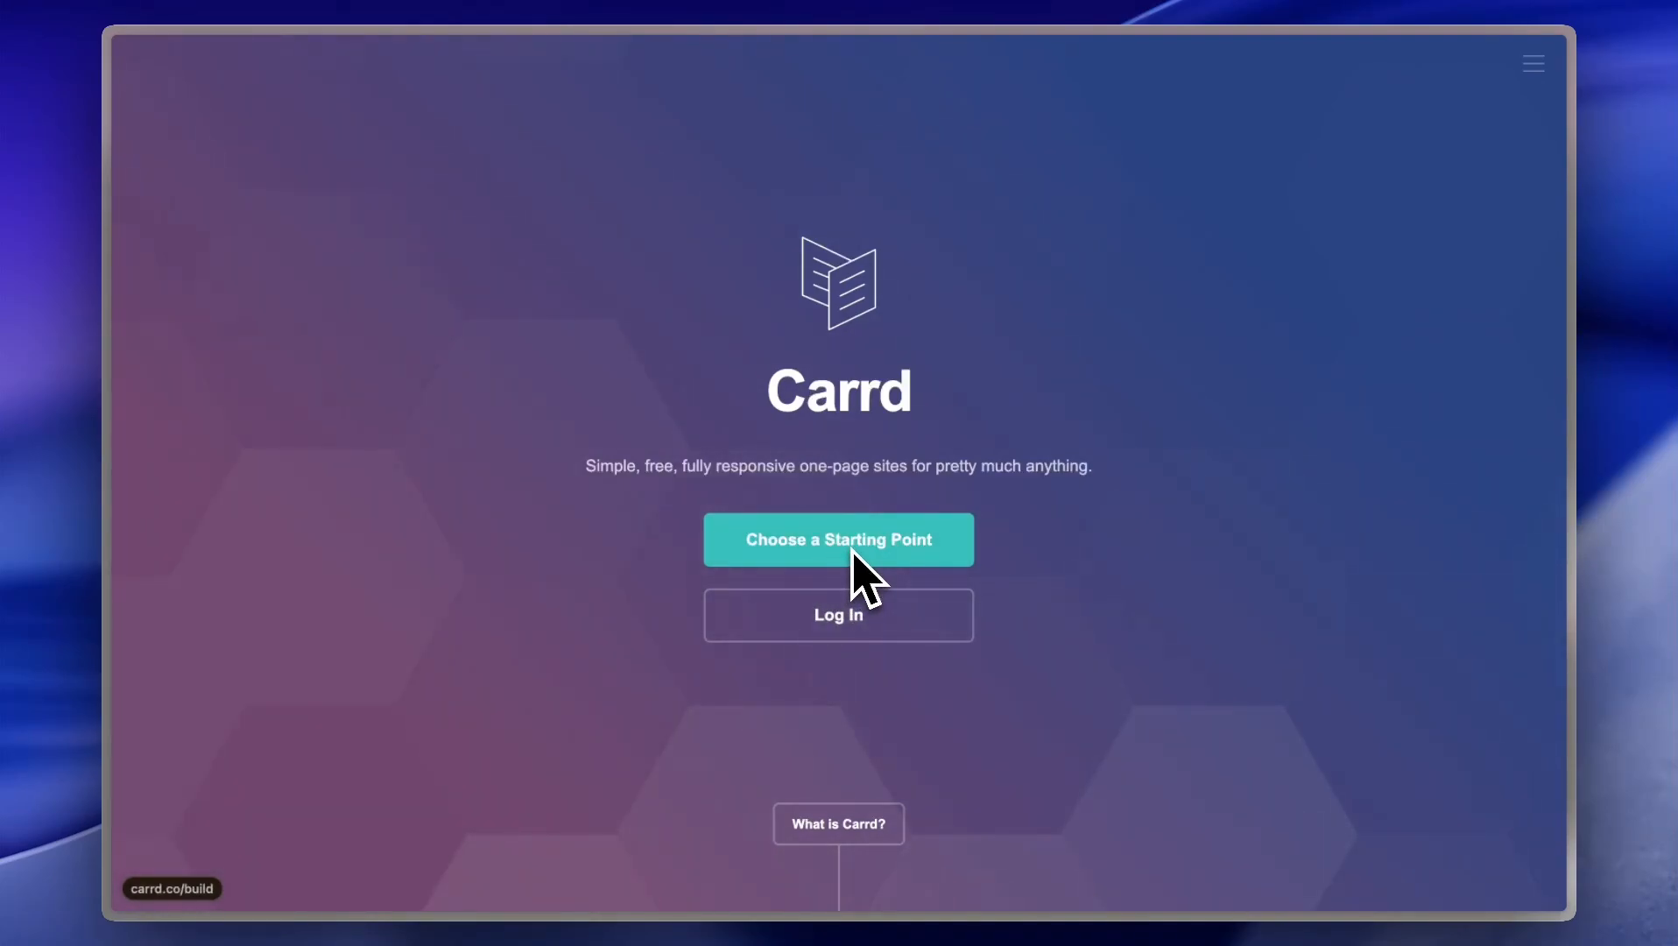
{"action": "scroll", "coordinate": [852, 551], "scroll_direction": "down", "scroll_amount": 15}
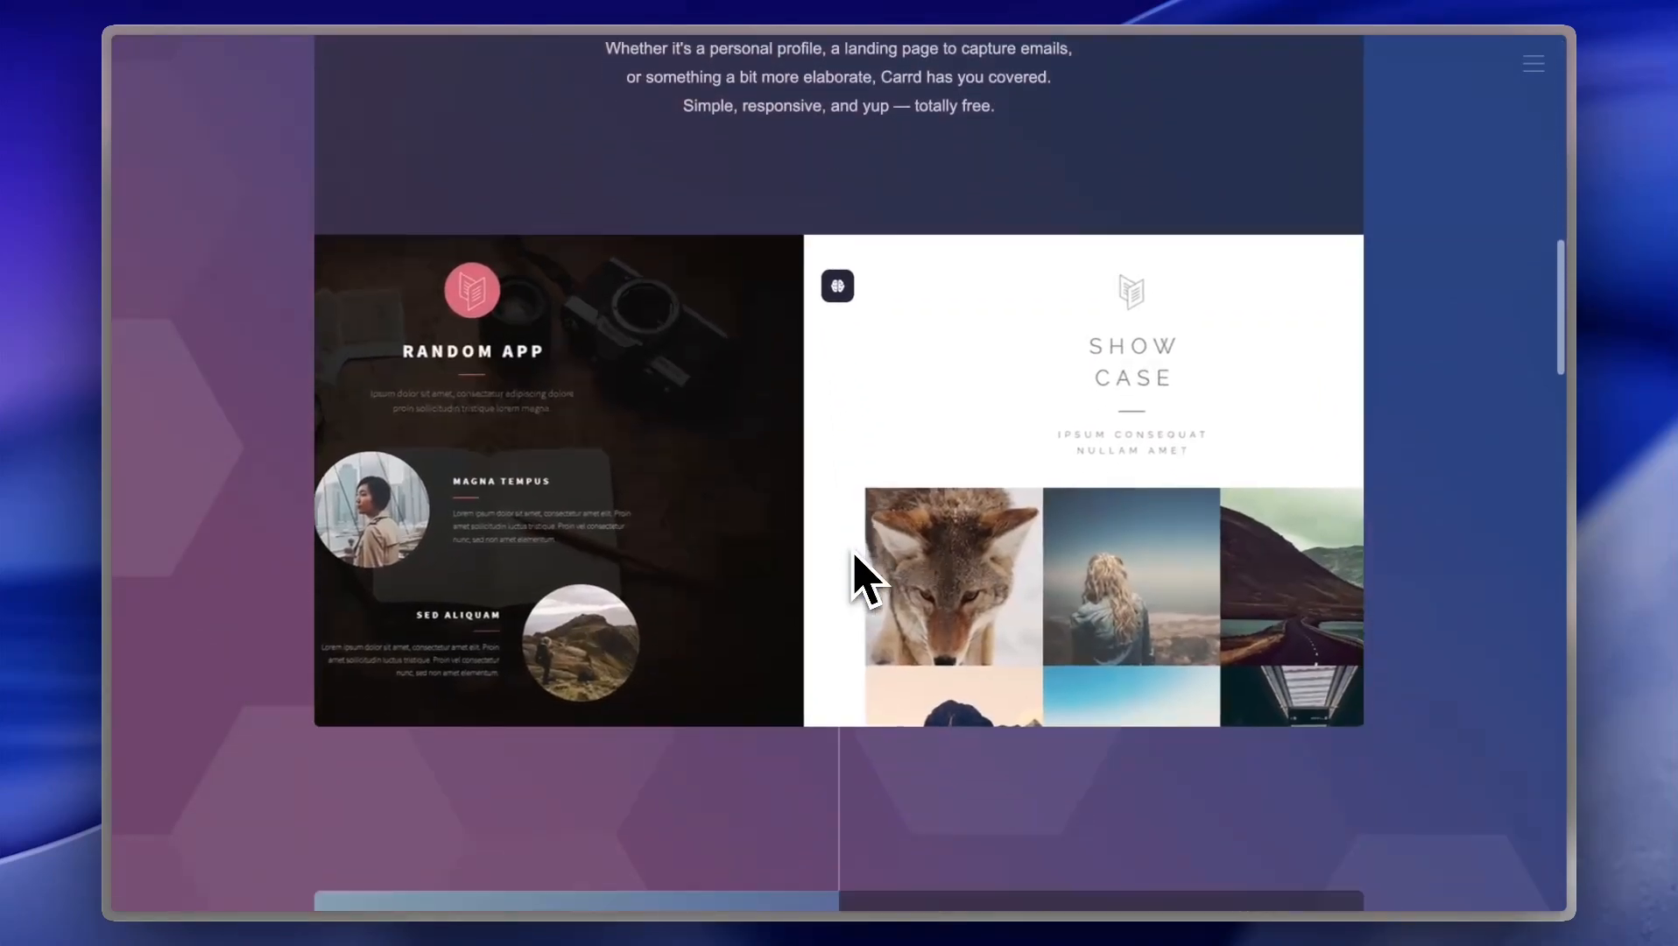
{"action": "scroll", "coordinate": [866, 578], "scroll_direction": "down", "scroll_amount": 10}
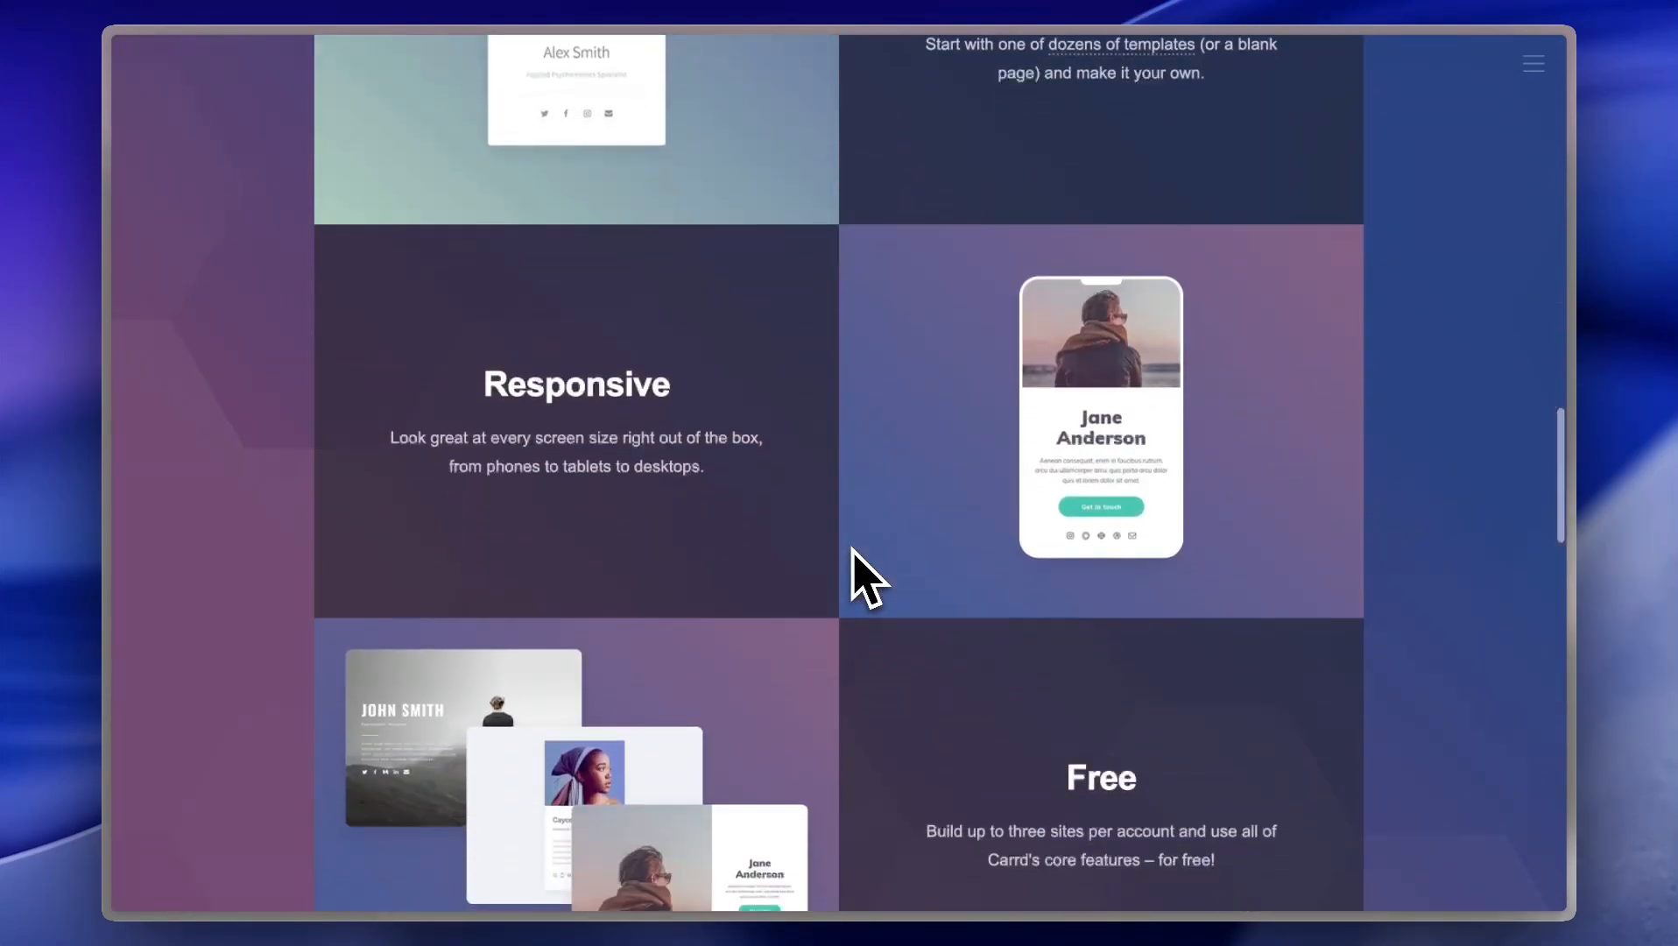
{"action": "scroll", "coordinate": [867, 578], "scroll_direction": "down", "scroll_amount": 10}
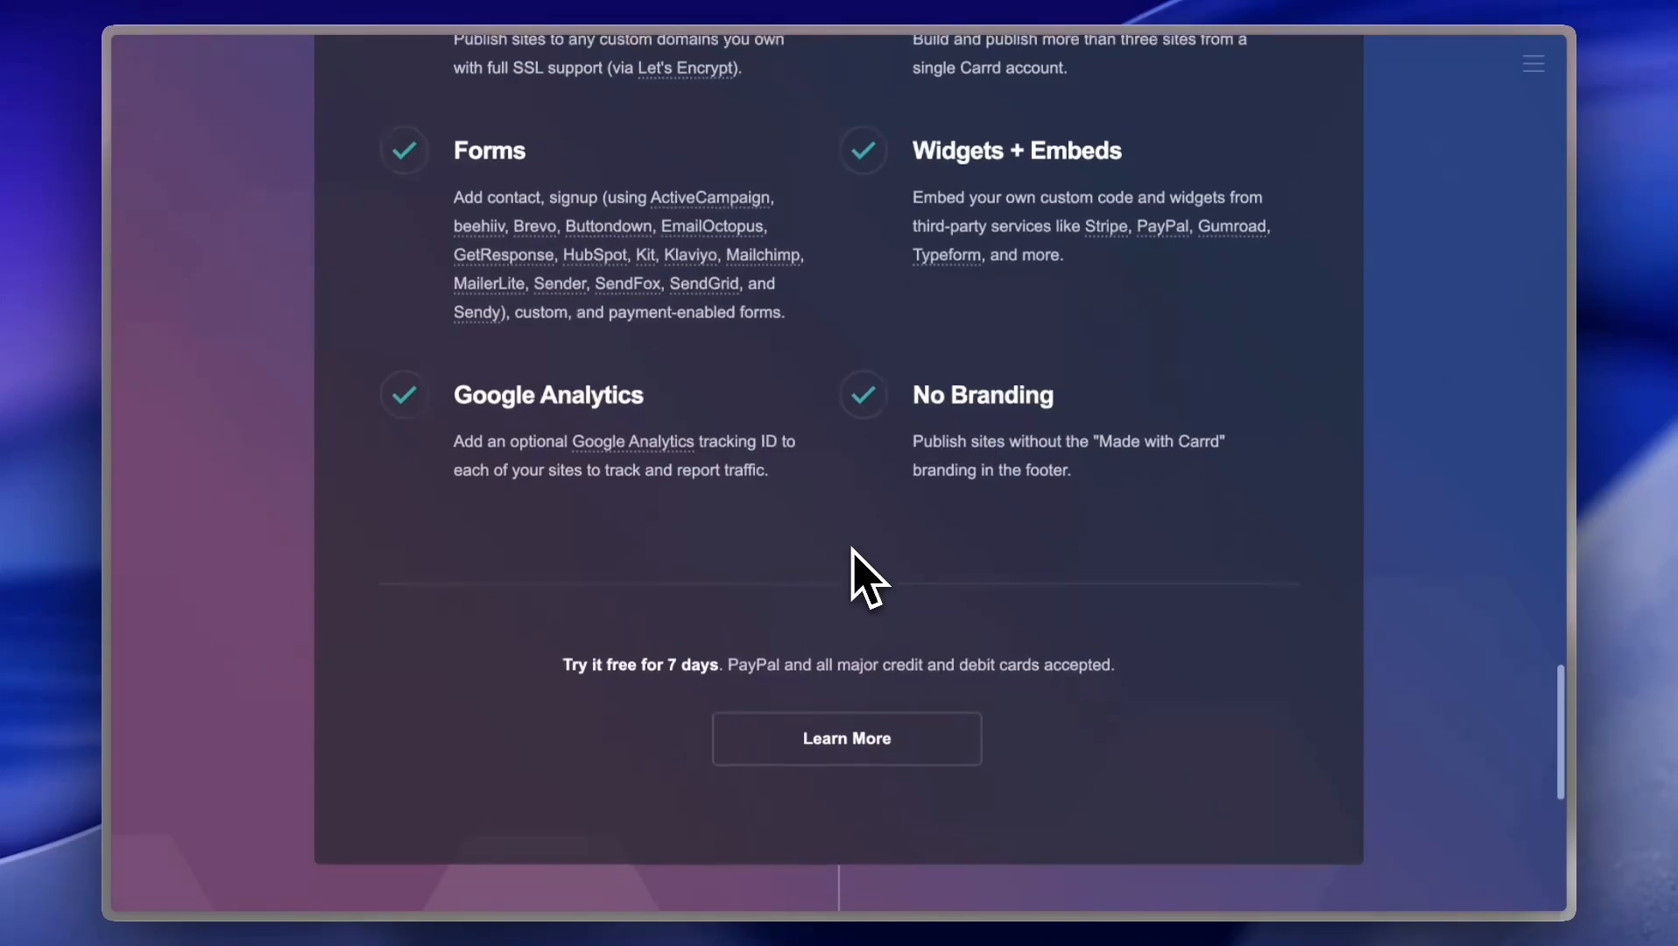
{"action": "scroll", "coordinate": [868, 429], "scroll_direction": "up", "scroll_amount": 10}
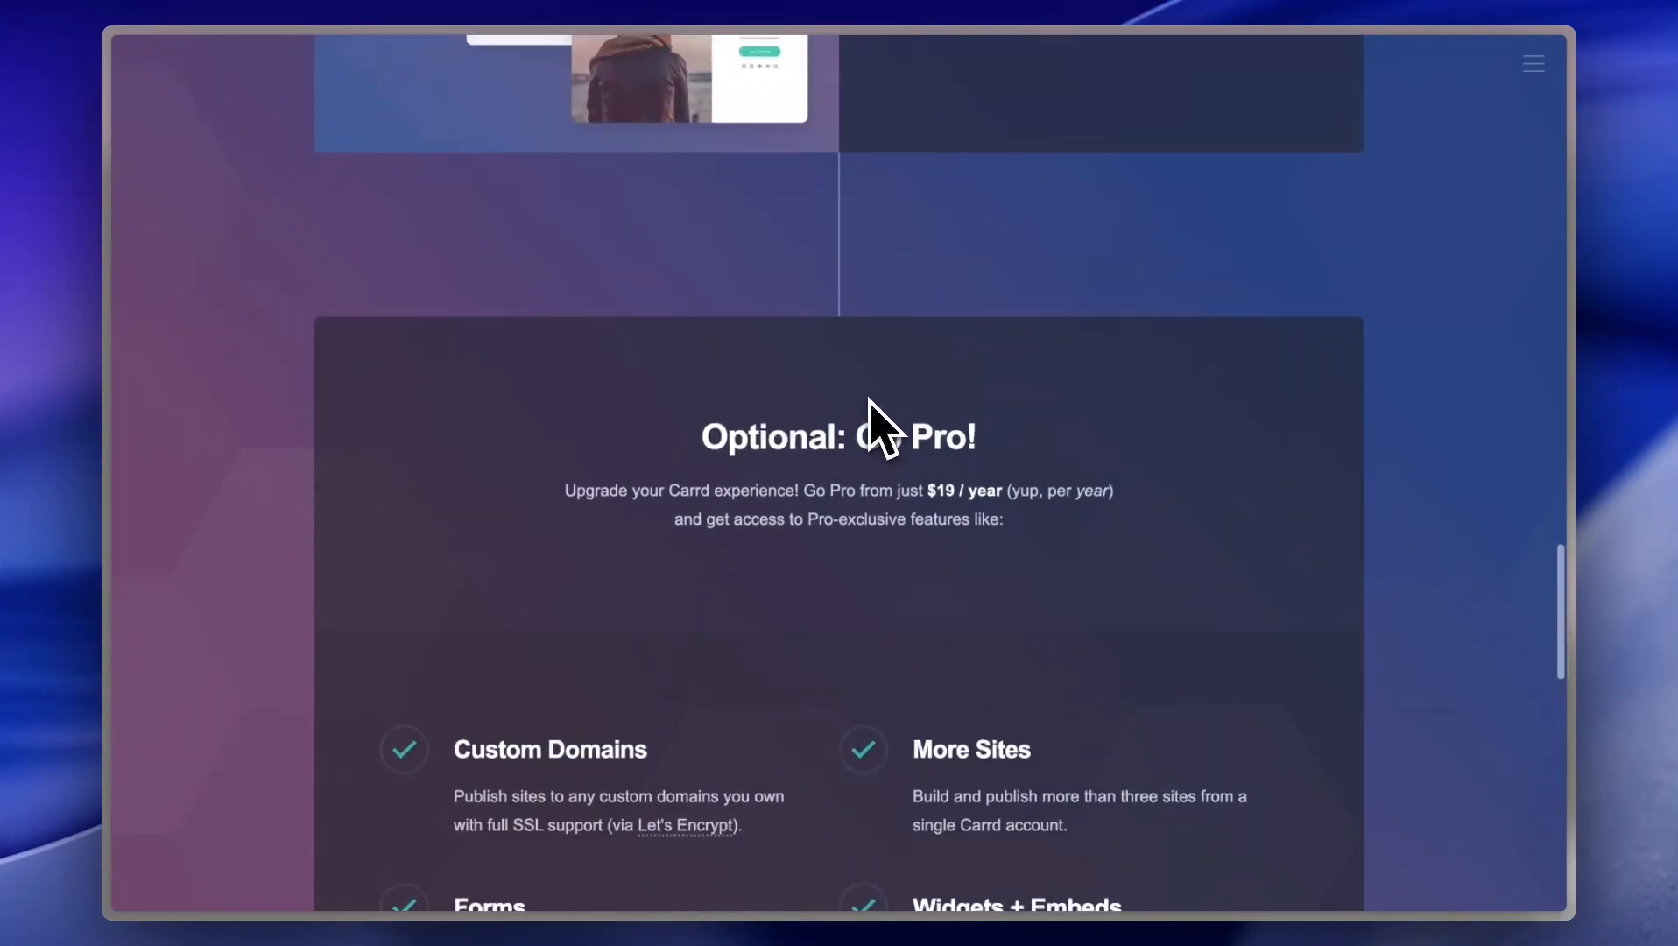
{"action": "scroll", "coordinate": [869, 429], "scroll_direction": "up", "scroll_amount": 15}
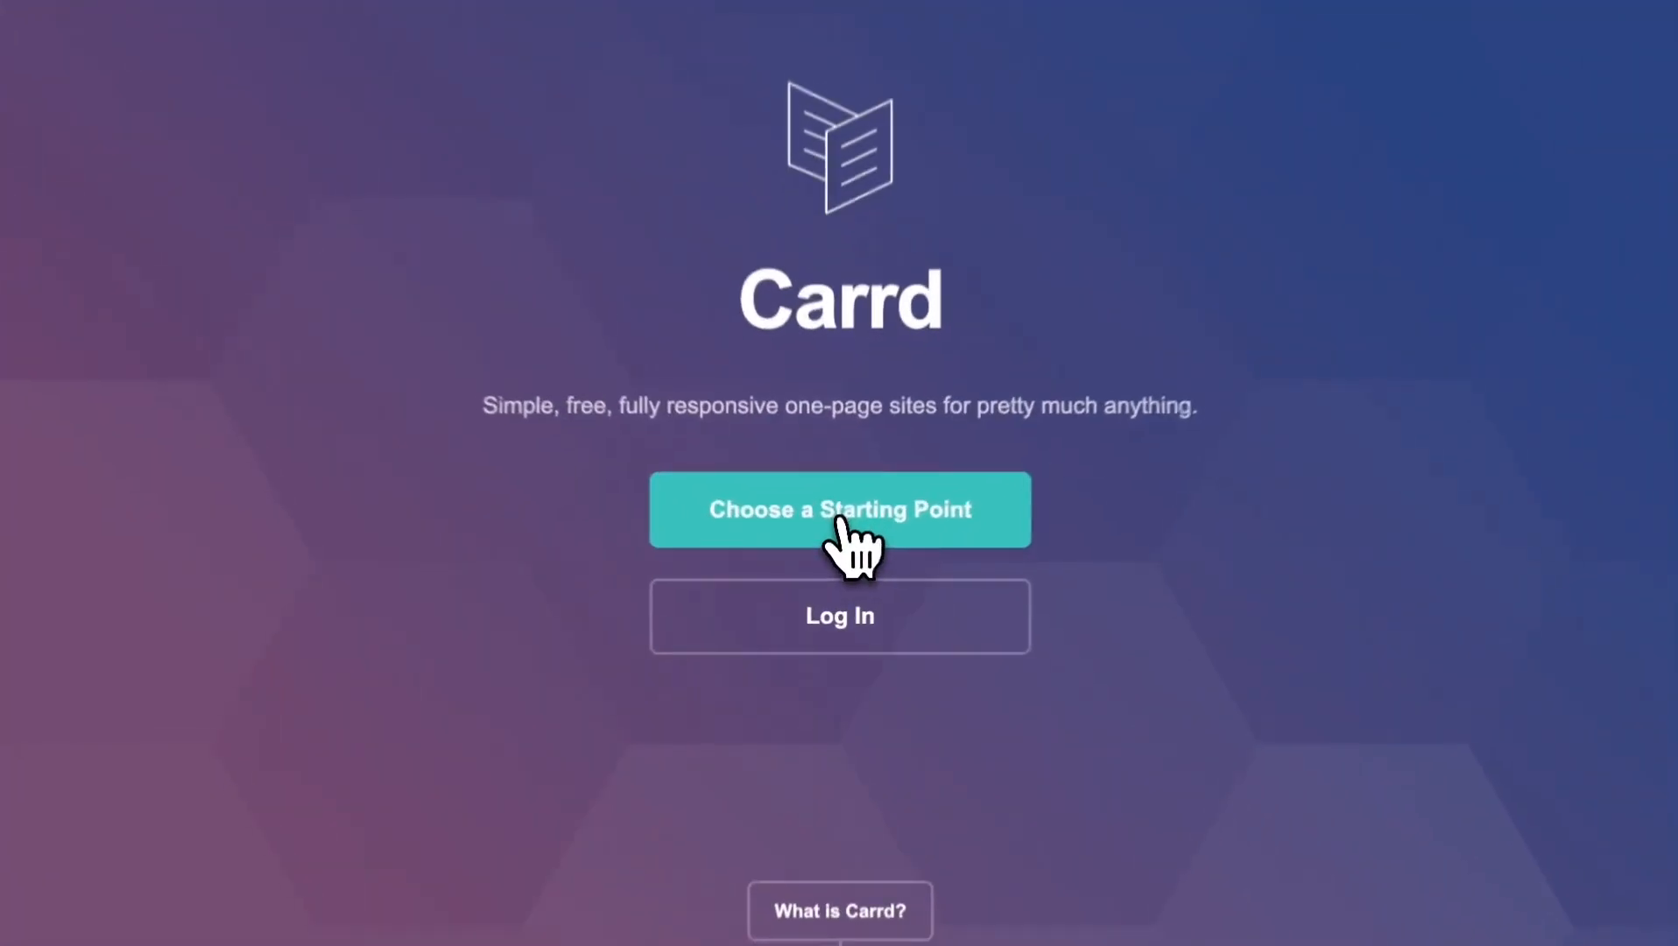
- Open the starting point gallery and look through the templates across all categories
{"action": "left_click", "coordinate": [838, 516]}
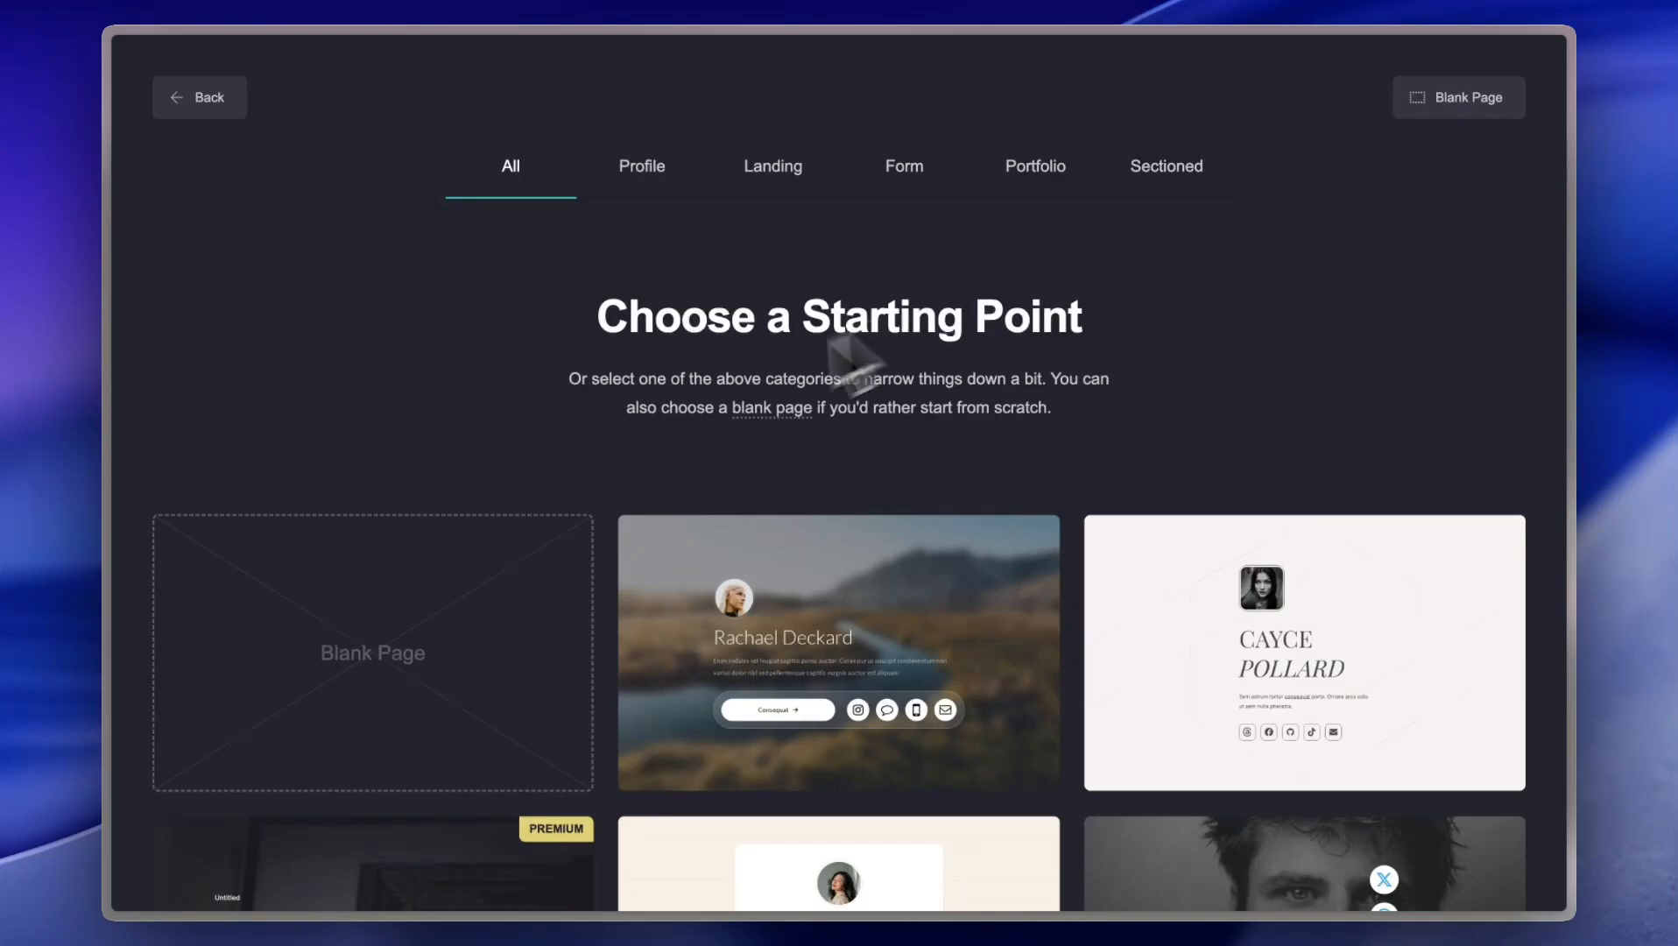
{"action": "scroll", "coordinate": [704, 418], "scroll_direction": "down", "scroll_amount": 3}
{"action": "mouse_move", "coordinate": [525, 455]}
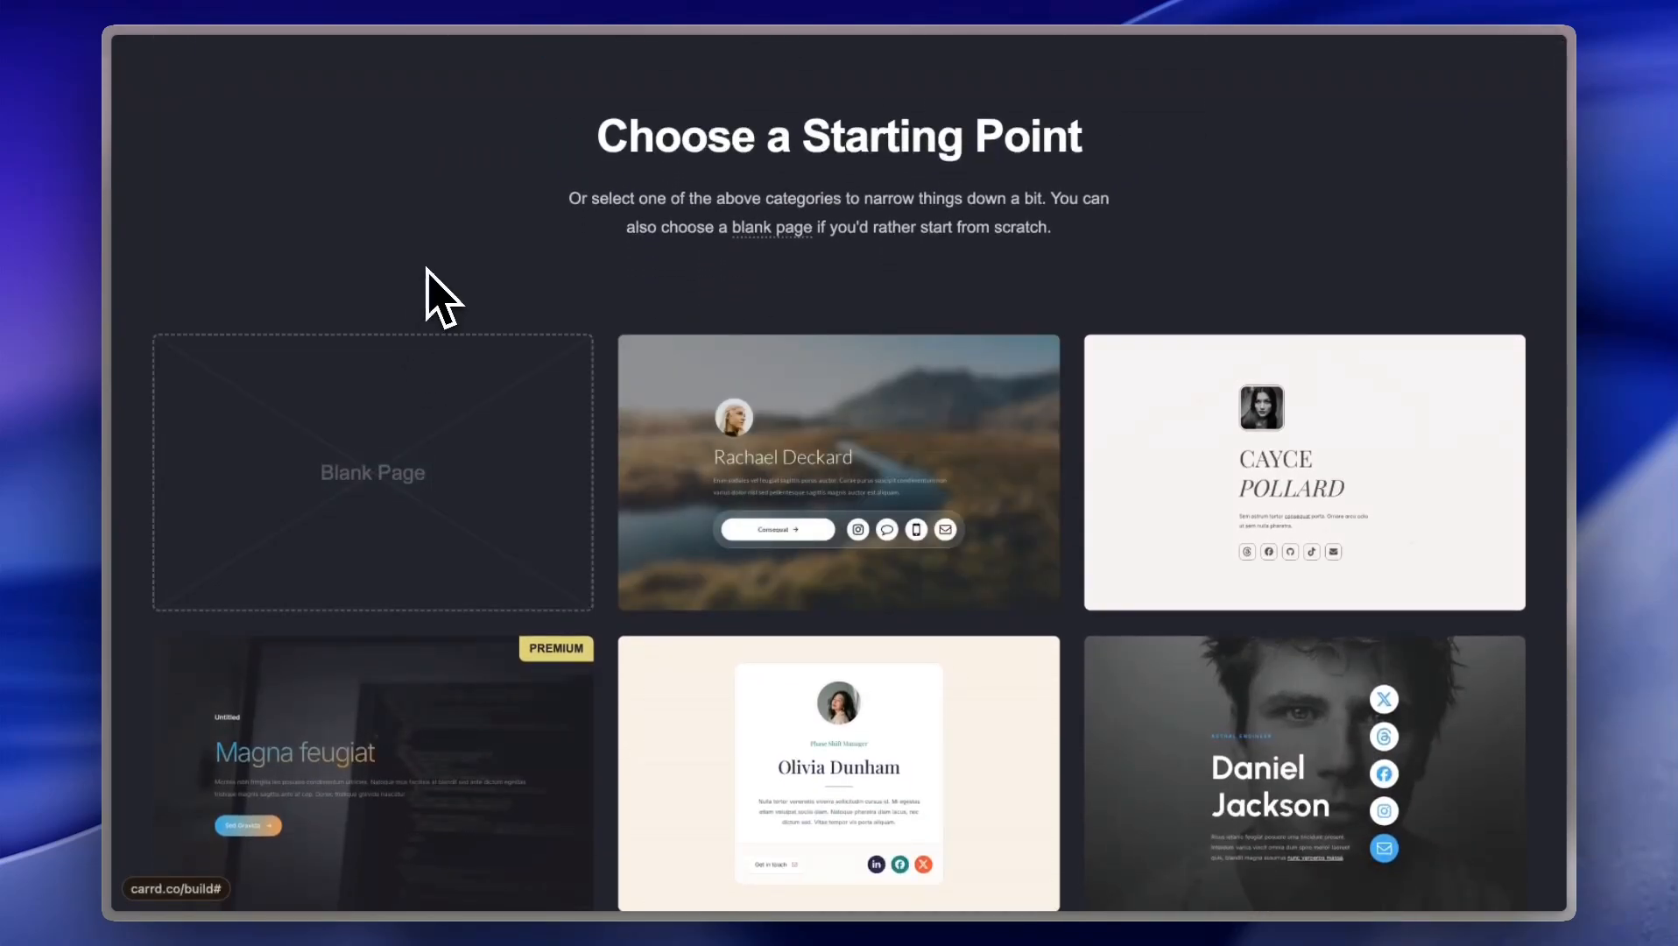
{"action": "scroll", "coordinate": [709, 308], "scroll_direction": "down", "scroll_amount": 9}
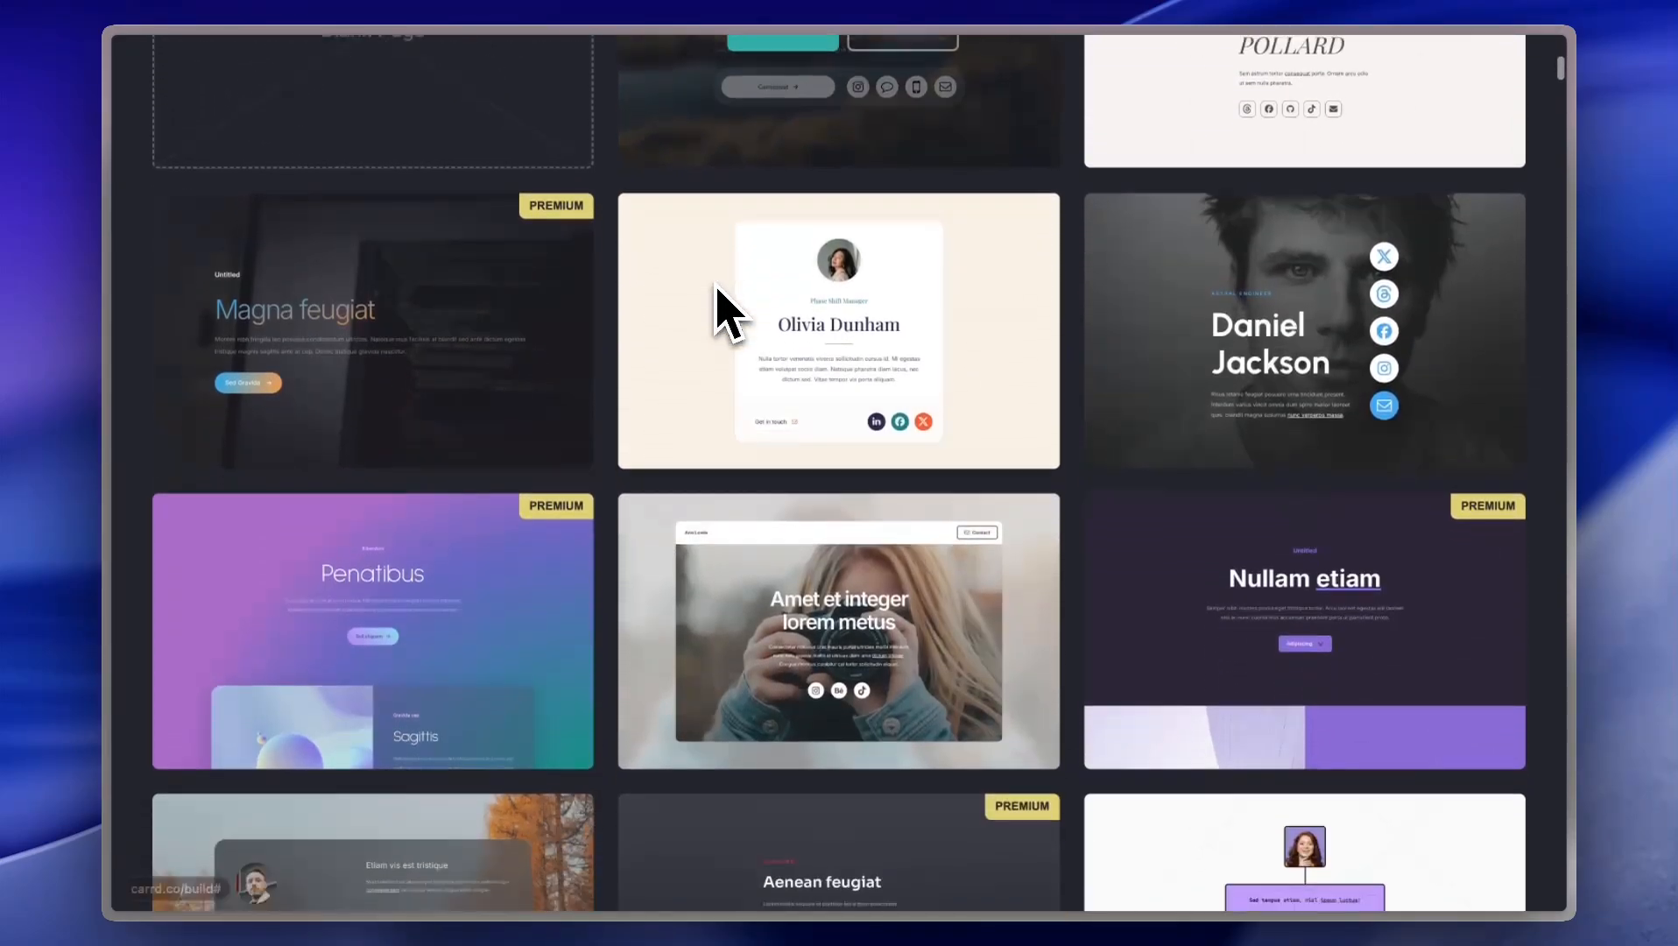
{"action": "mouse_move", "coordinate": [728, 311]}
{"action": "scroll", "coordinate": [716, 284], "scroll_direction": "down", "scroll_amount": 3}
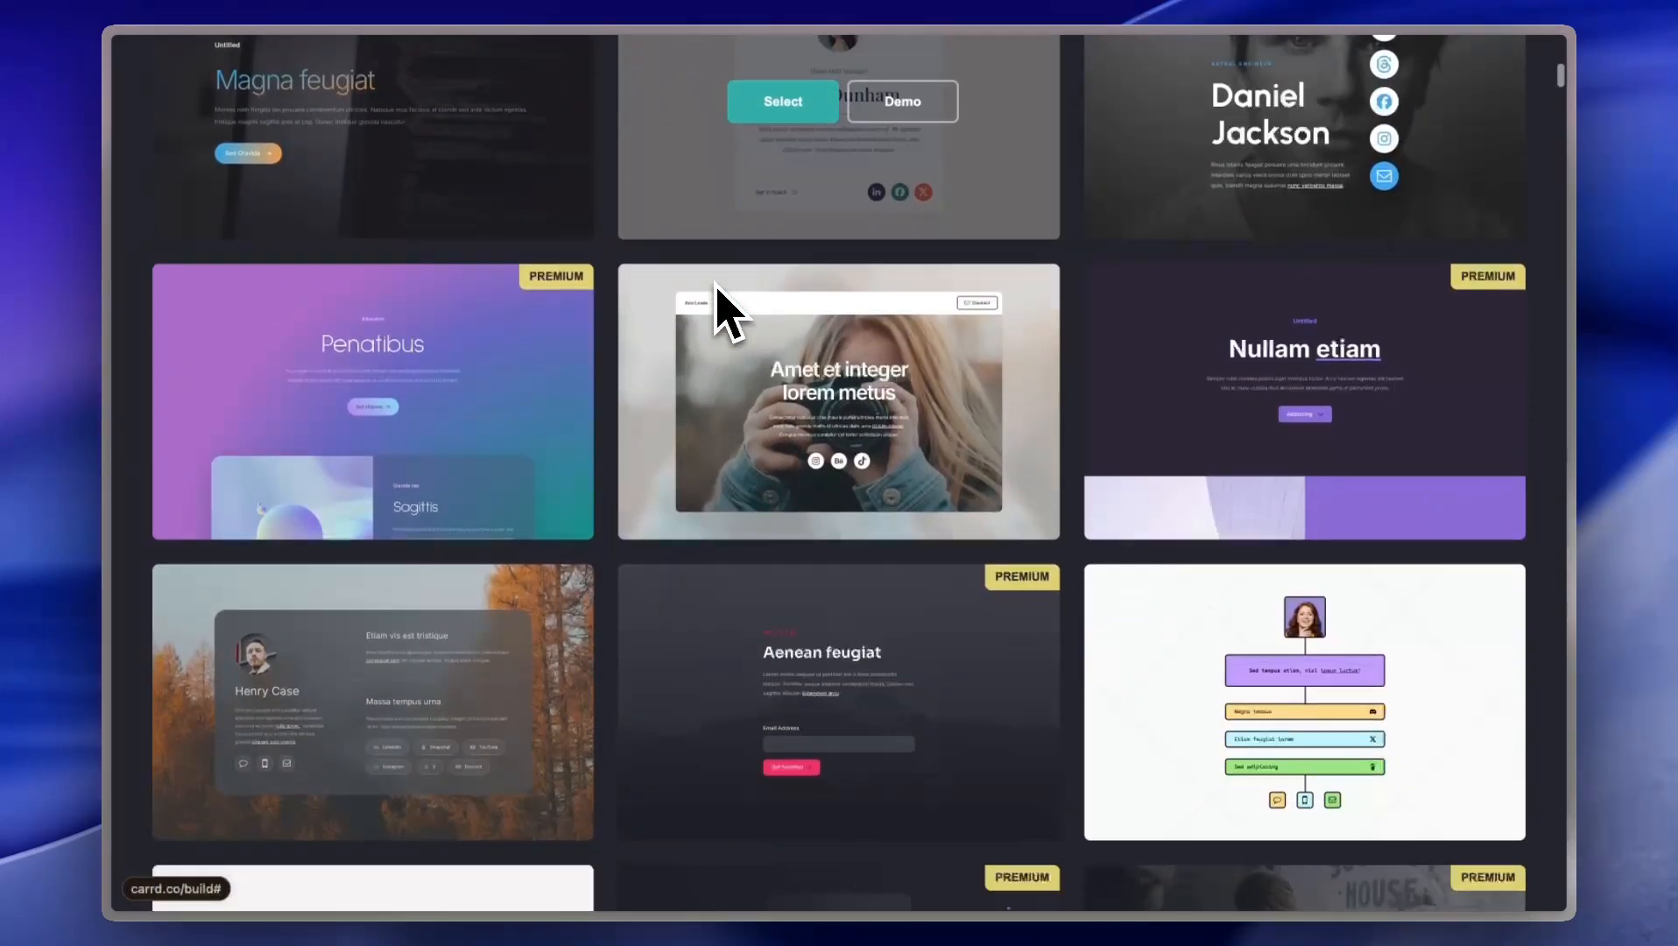
{"action": "scroll", "coordinate": [862, 595], "scroll_direction": "down", "scroll_amount": 10}
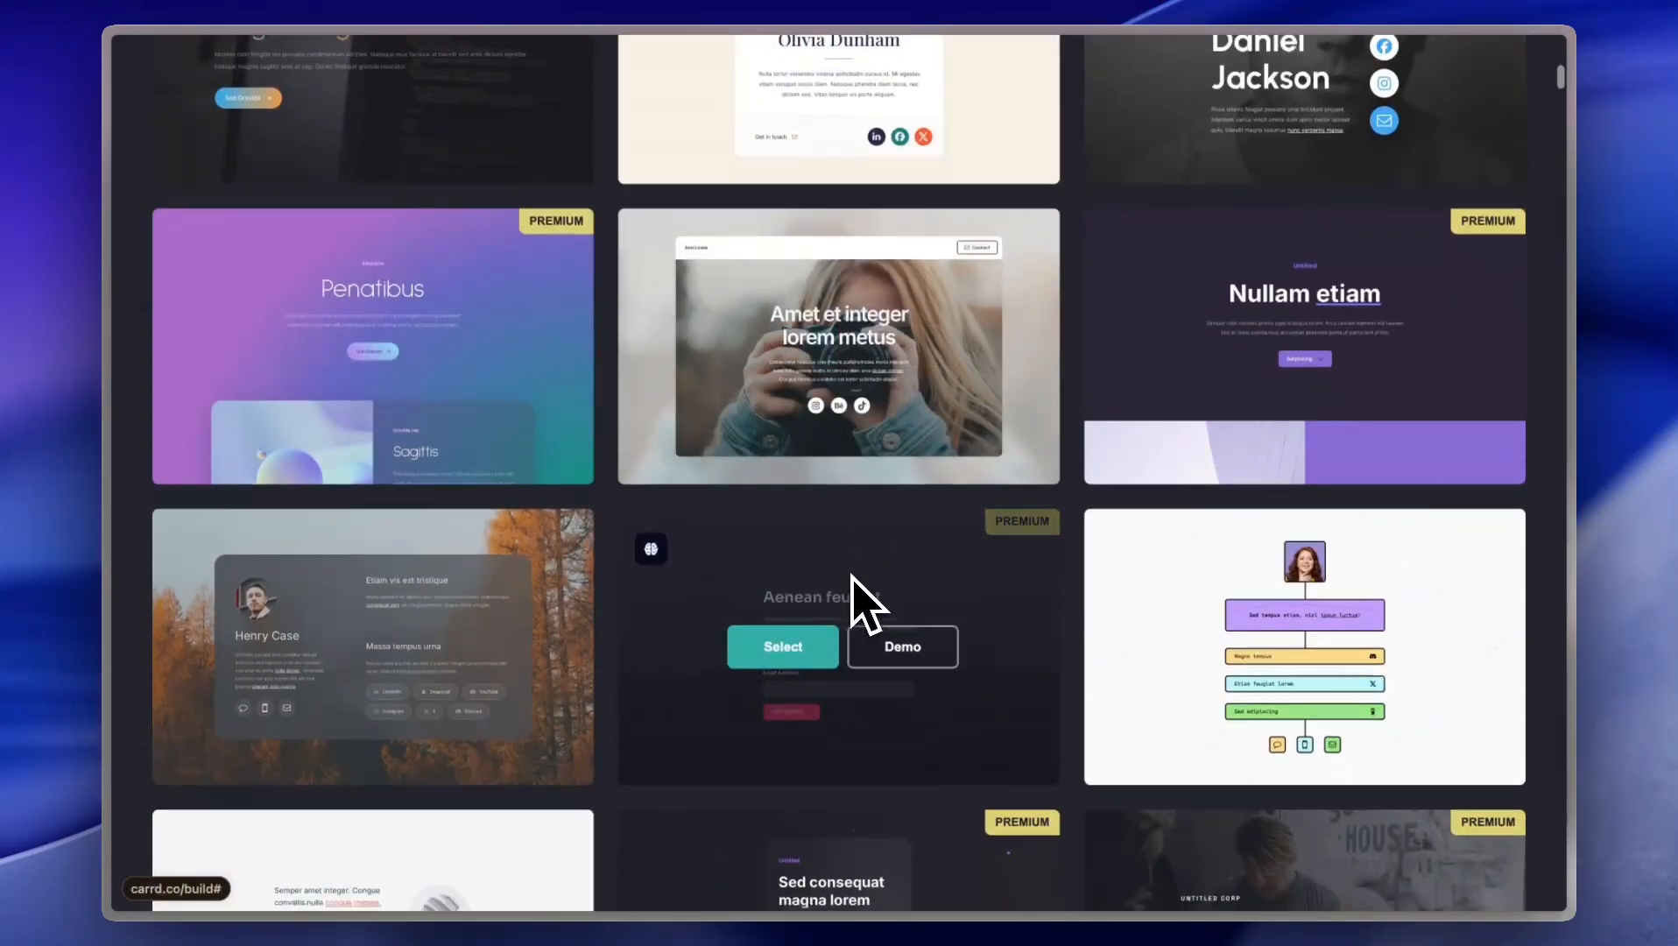
{"action": "scroll", "coordinate": [858, 596], "scroll_direction": "down", "scroll_amount": 7}
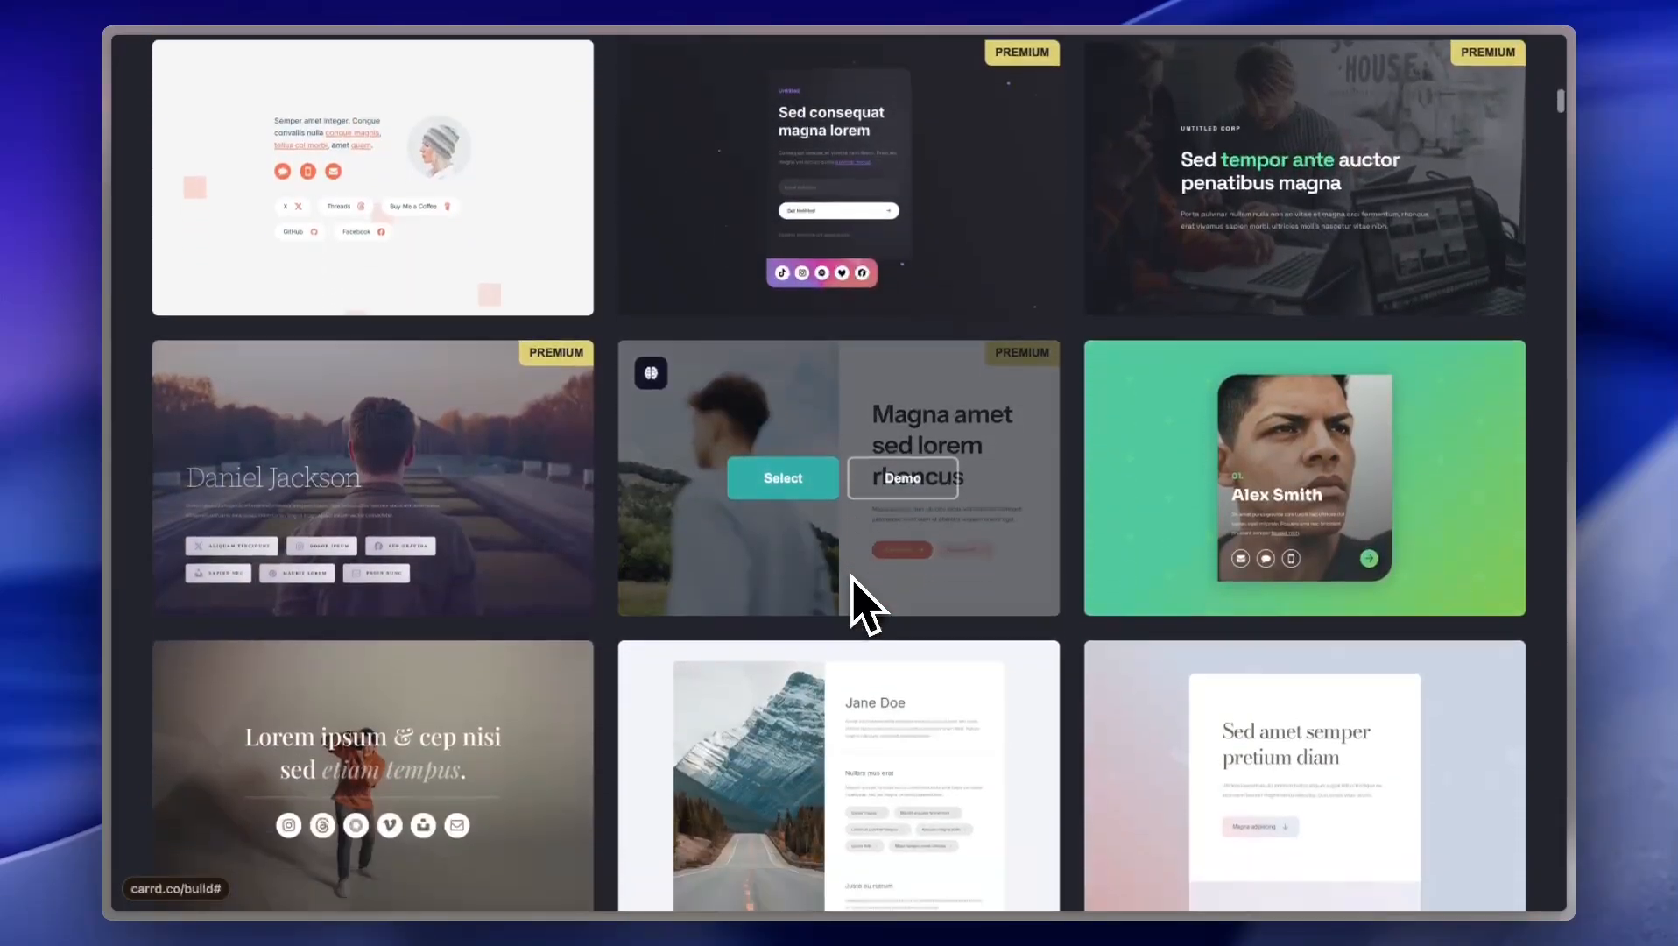
{"action": "scroll", "coordinate": [858, 596], "scroll_direction": "up", "scroll_amount": 13}
{"action": "scroll", "coordinate": [854, 585], "scroll_direction": "up", "scroll_amount": 7}
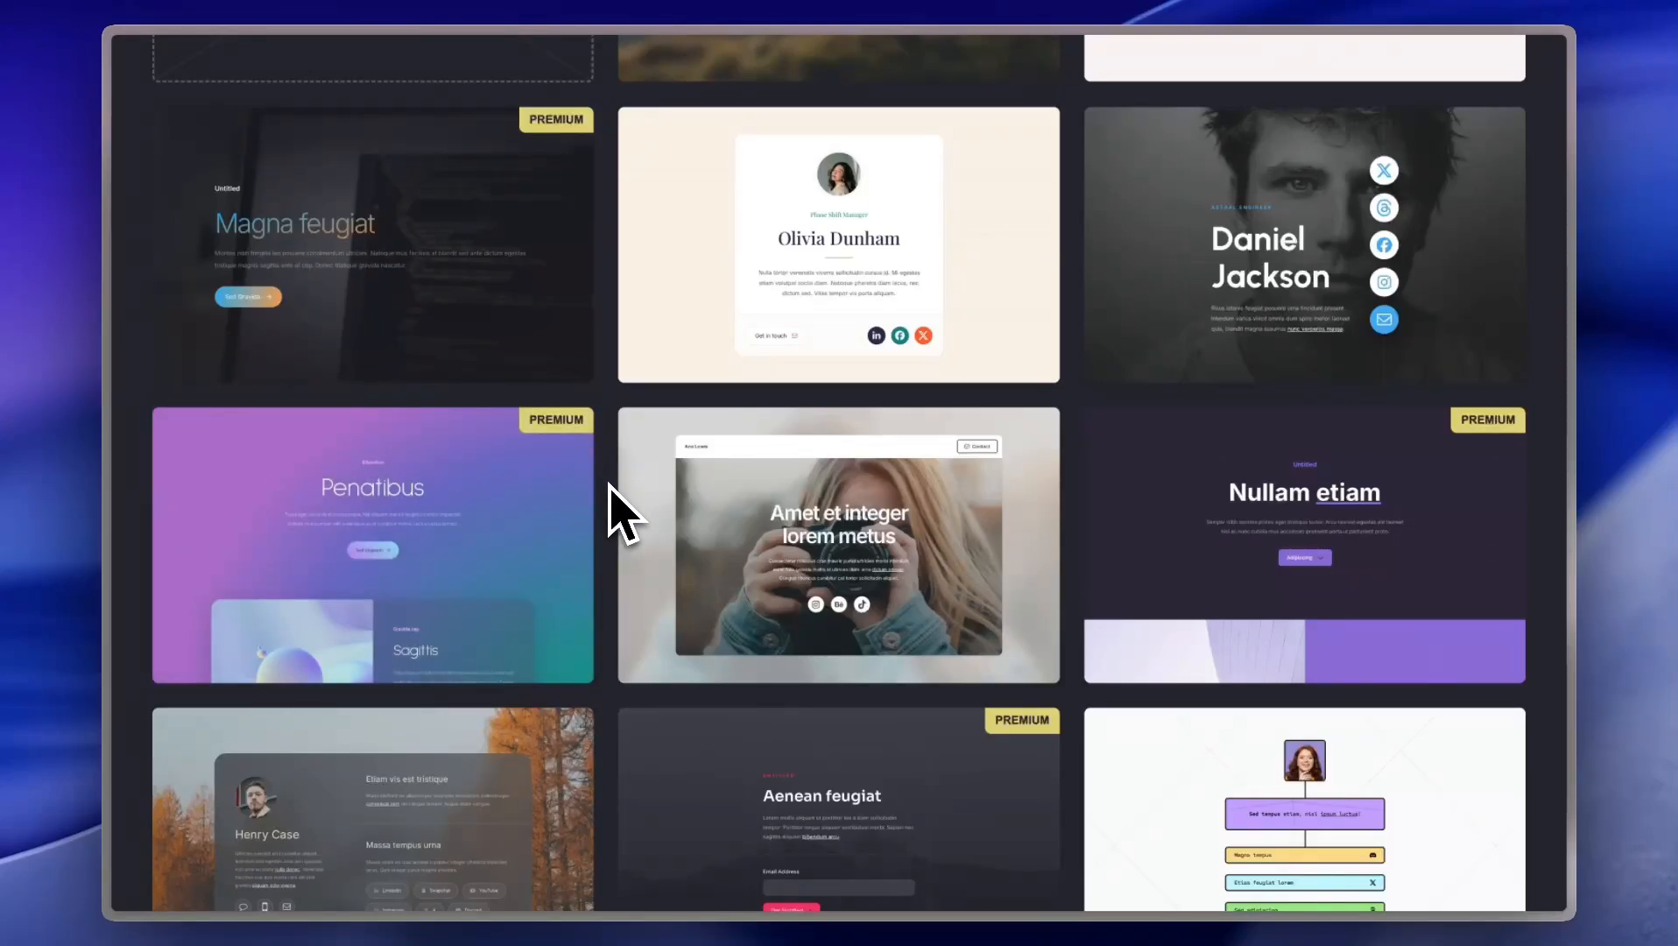
{"action": "scroll", "coordinate": [623, 512], "scroll_direction": "up", "scroll_amount": 5}
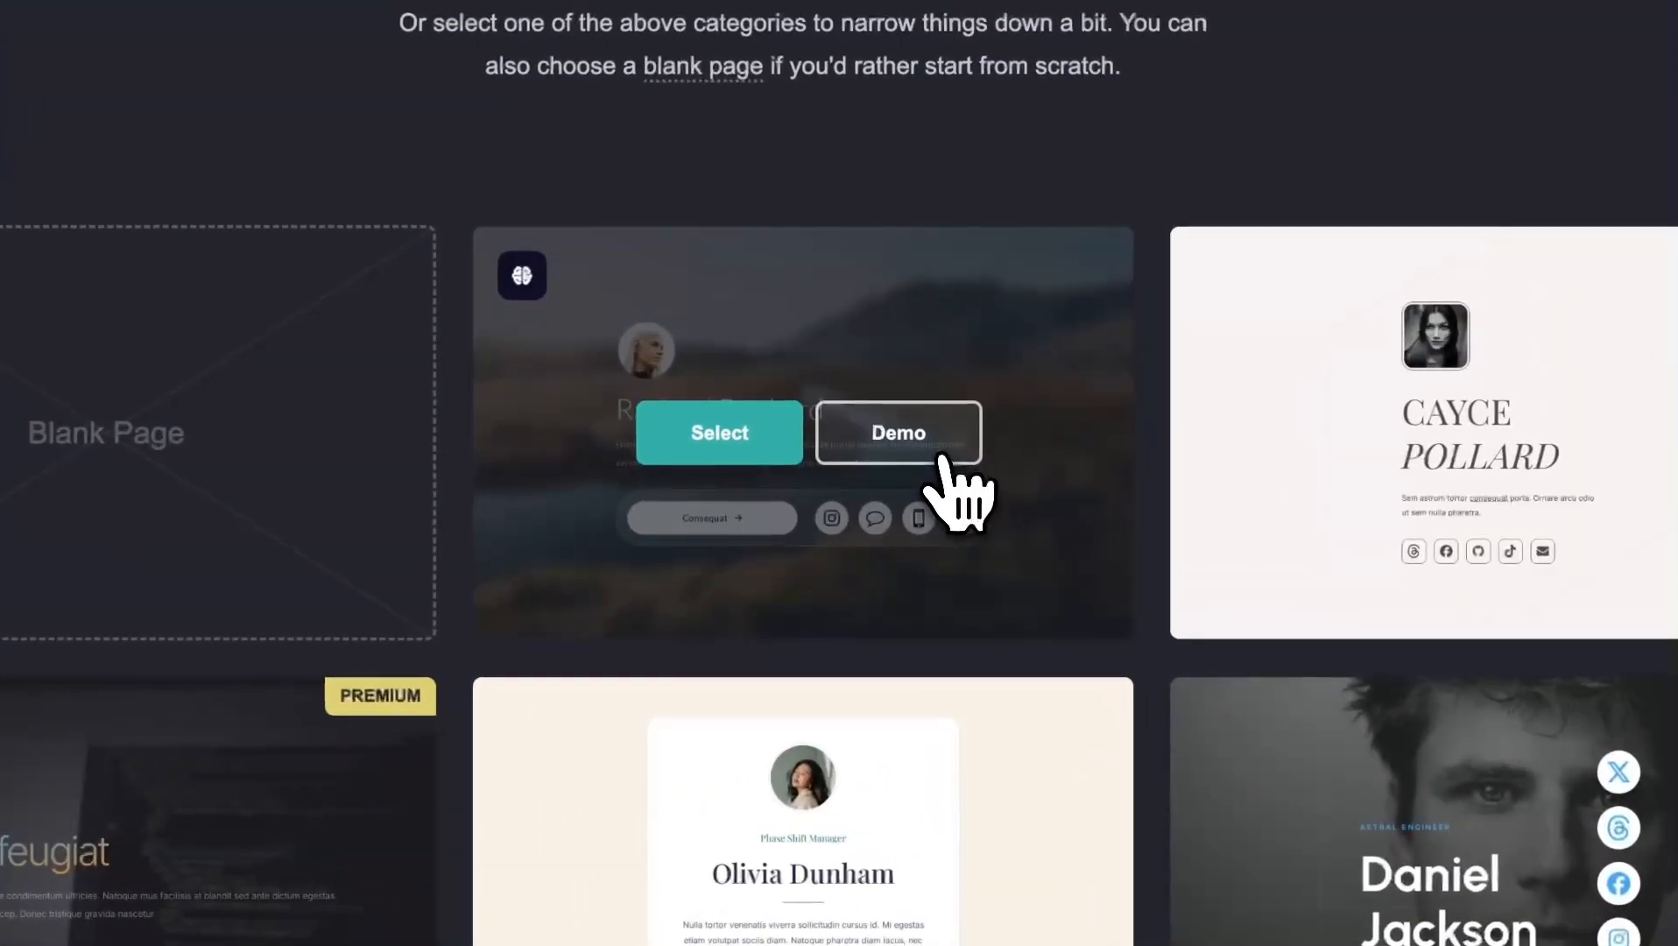
- Preview the landscape-background profile template beside Blank Page in mobile and desktop views, and select it as the site's starting point
{"action": "left_click", "coordinate": [923, 421]}
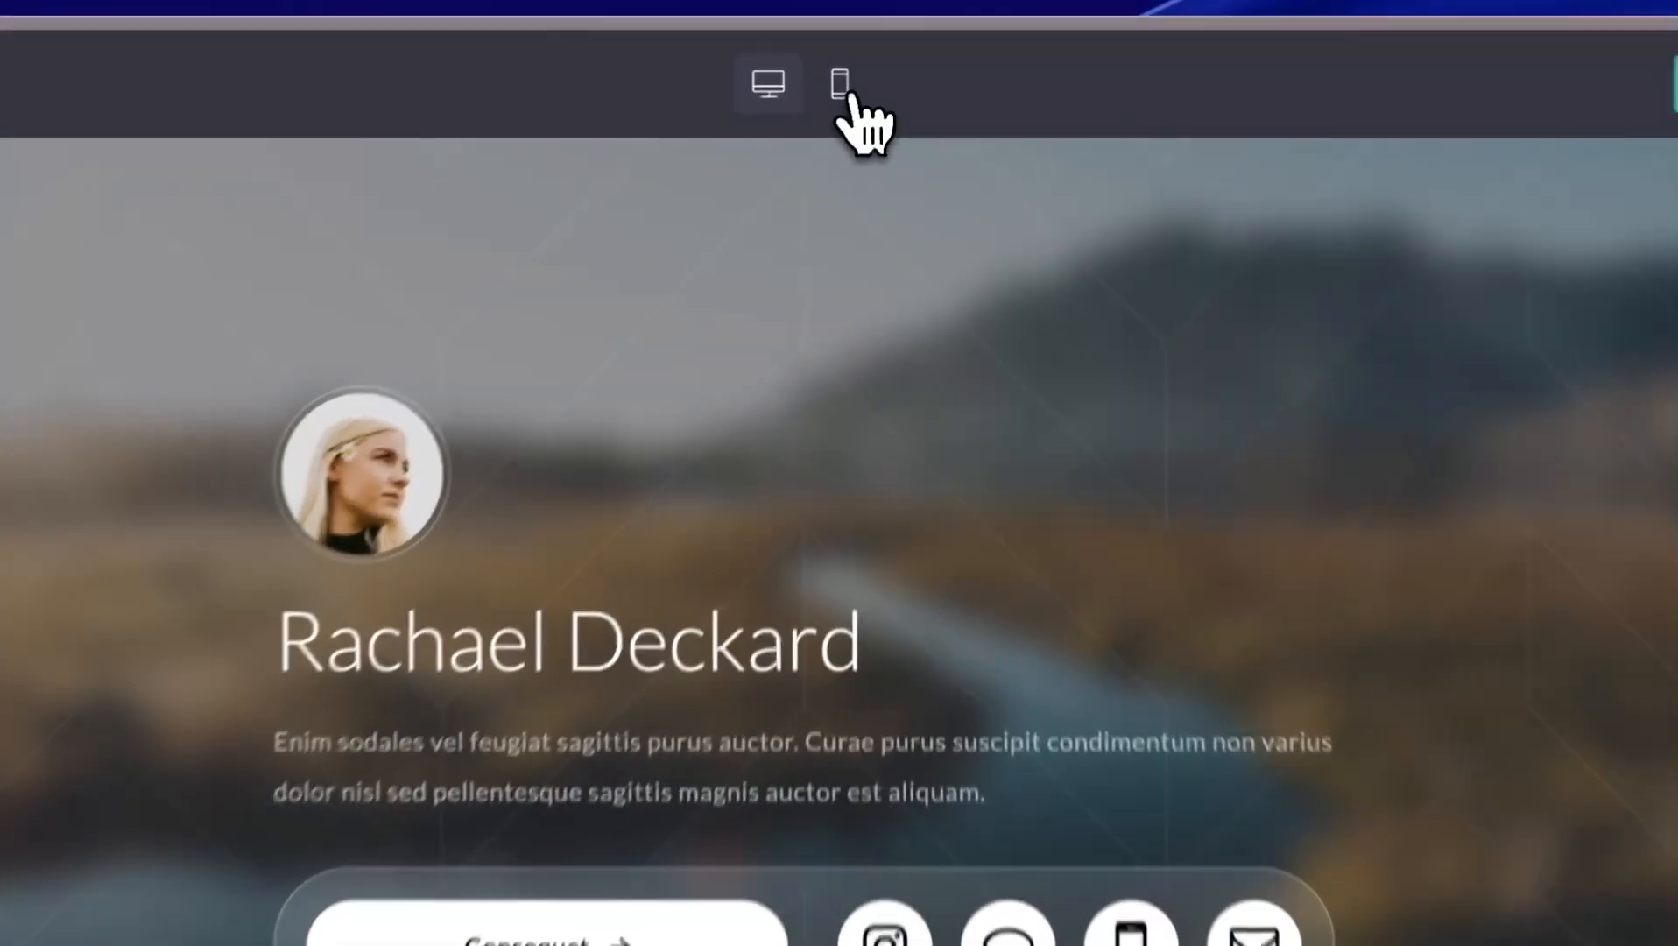
{"action": "left_click", "coordinate": [847, 75]}
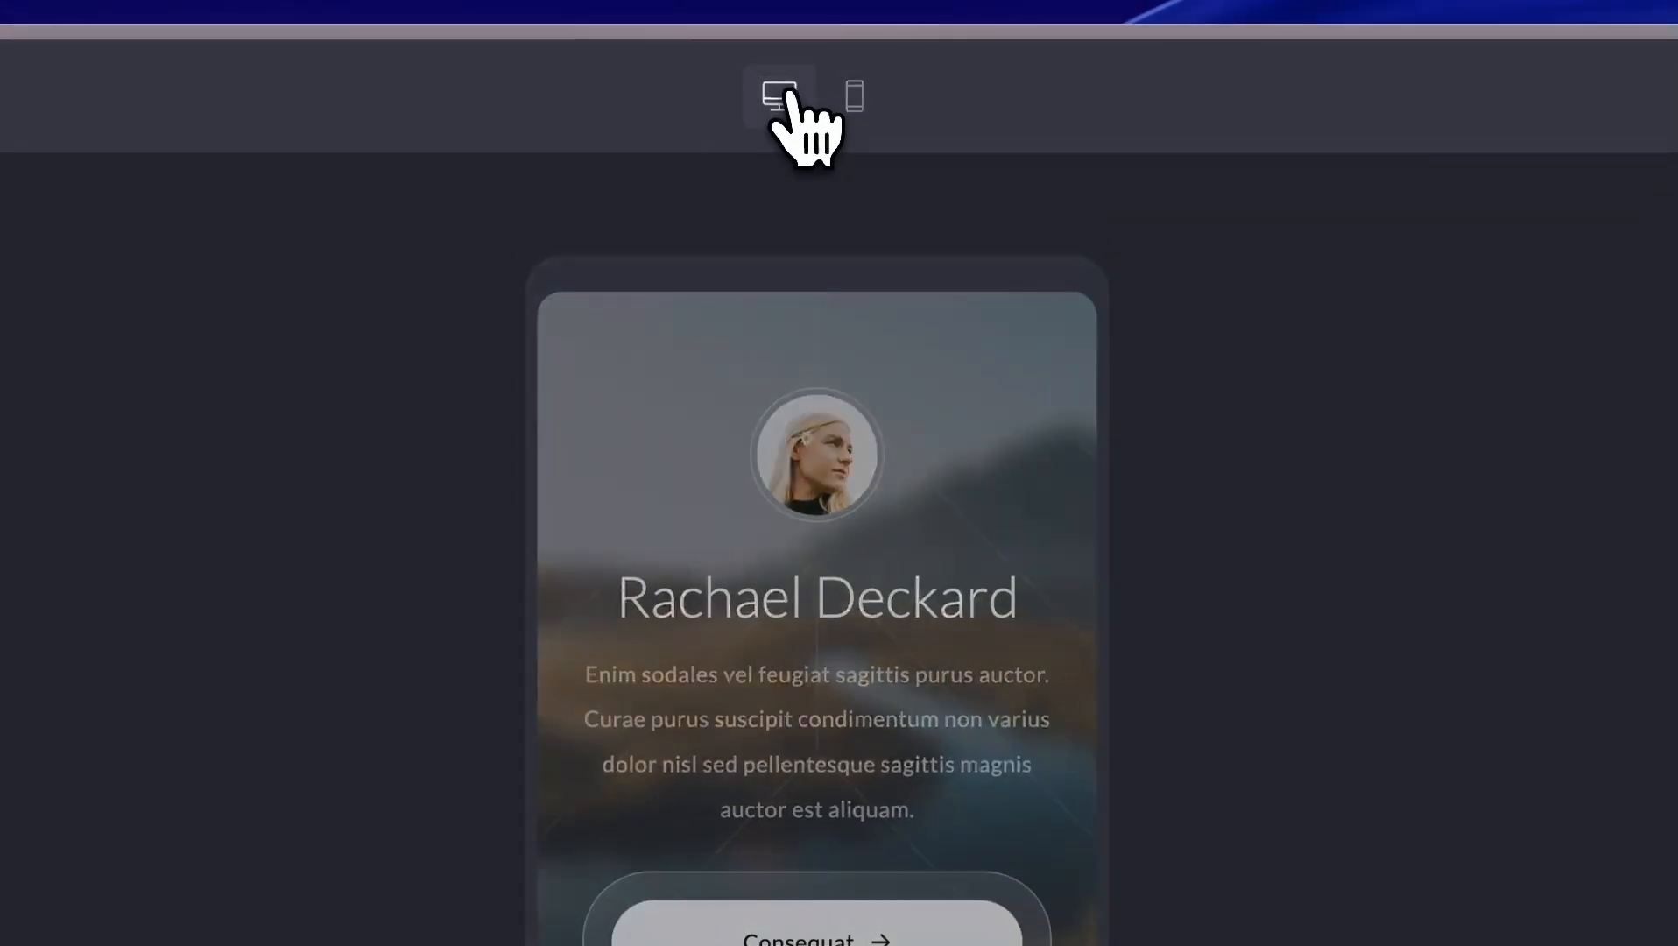
{"action": "left_click", "coordinate": [770, 6]}
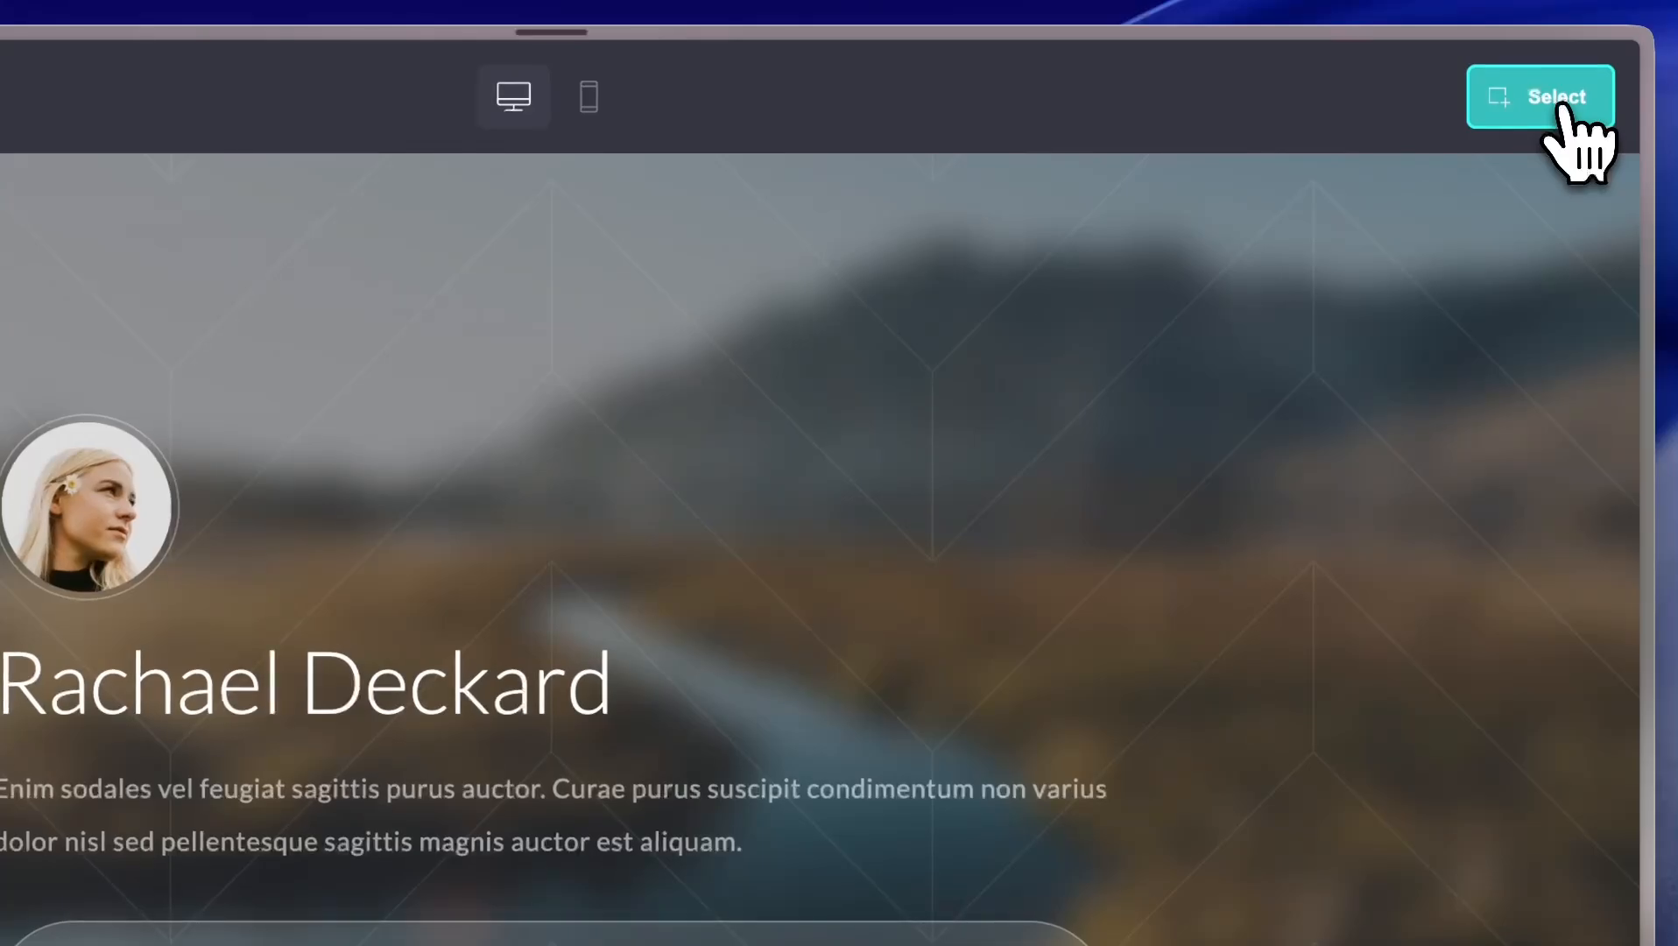
{"action": "left_click", "coordinate": [1507, 77]}
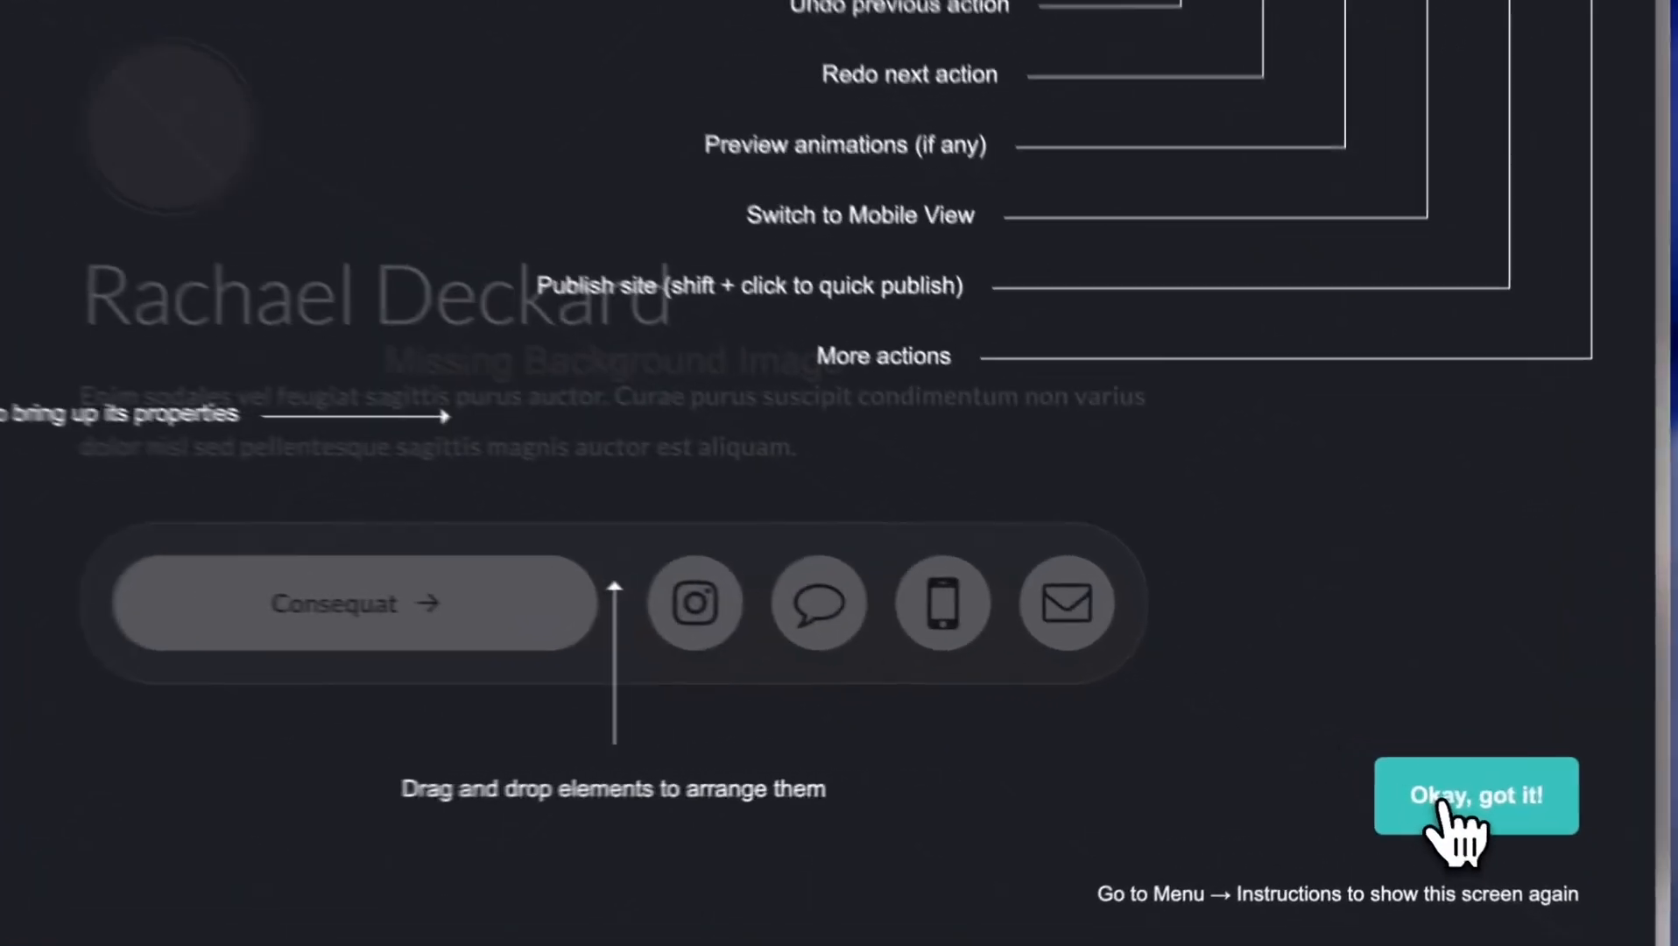
{"action": "left_click", "coordinate": [1445, 776]}
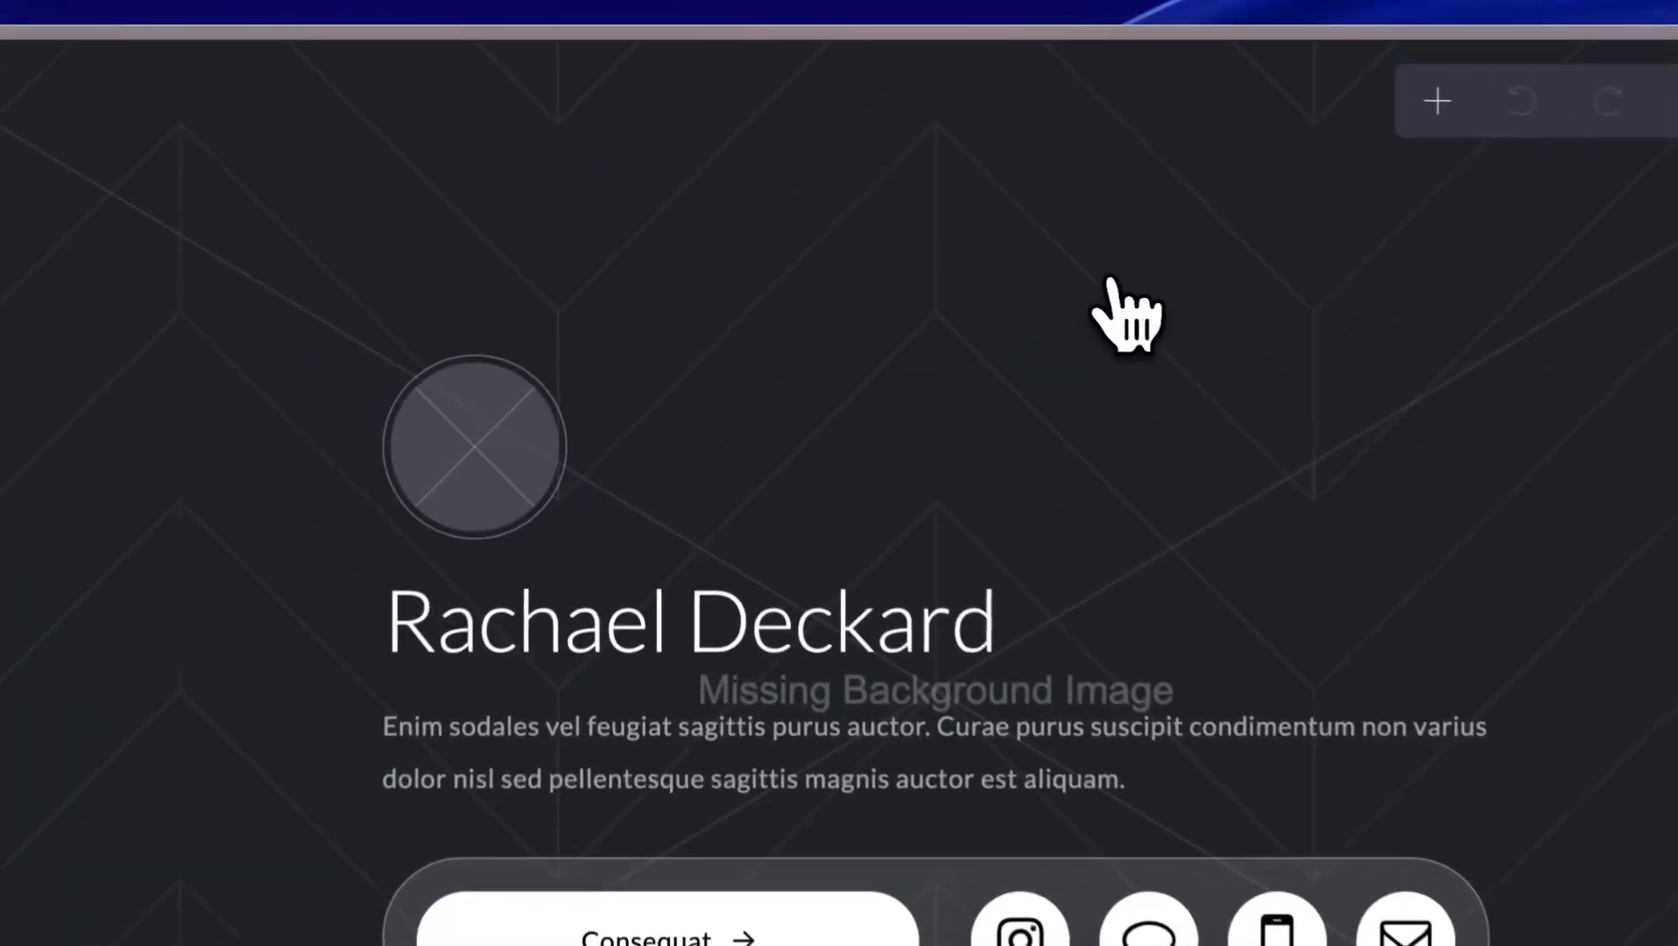
- Set the page background to the image library photo of tall reeds under a blue, cloudy sky
{"action": "left_click", "coordinate": [955, 196]}
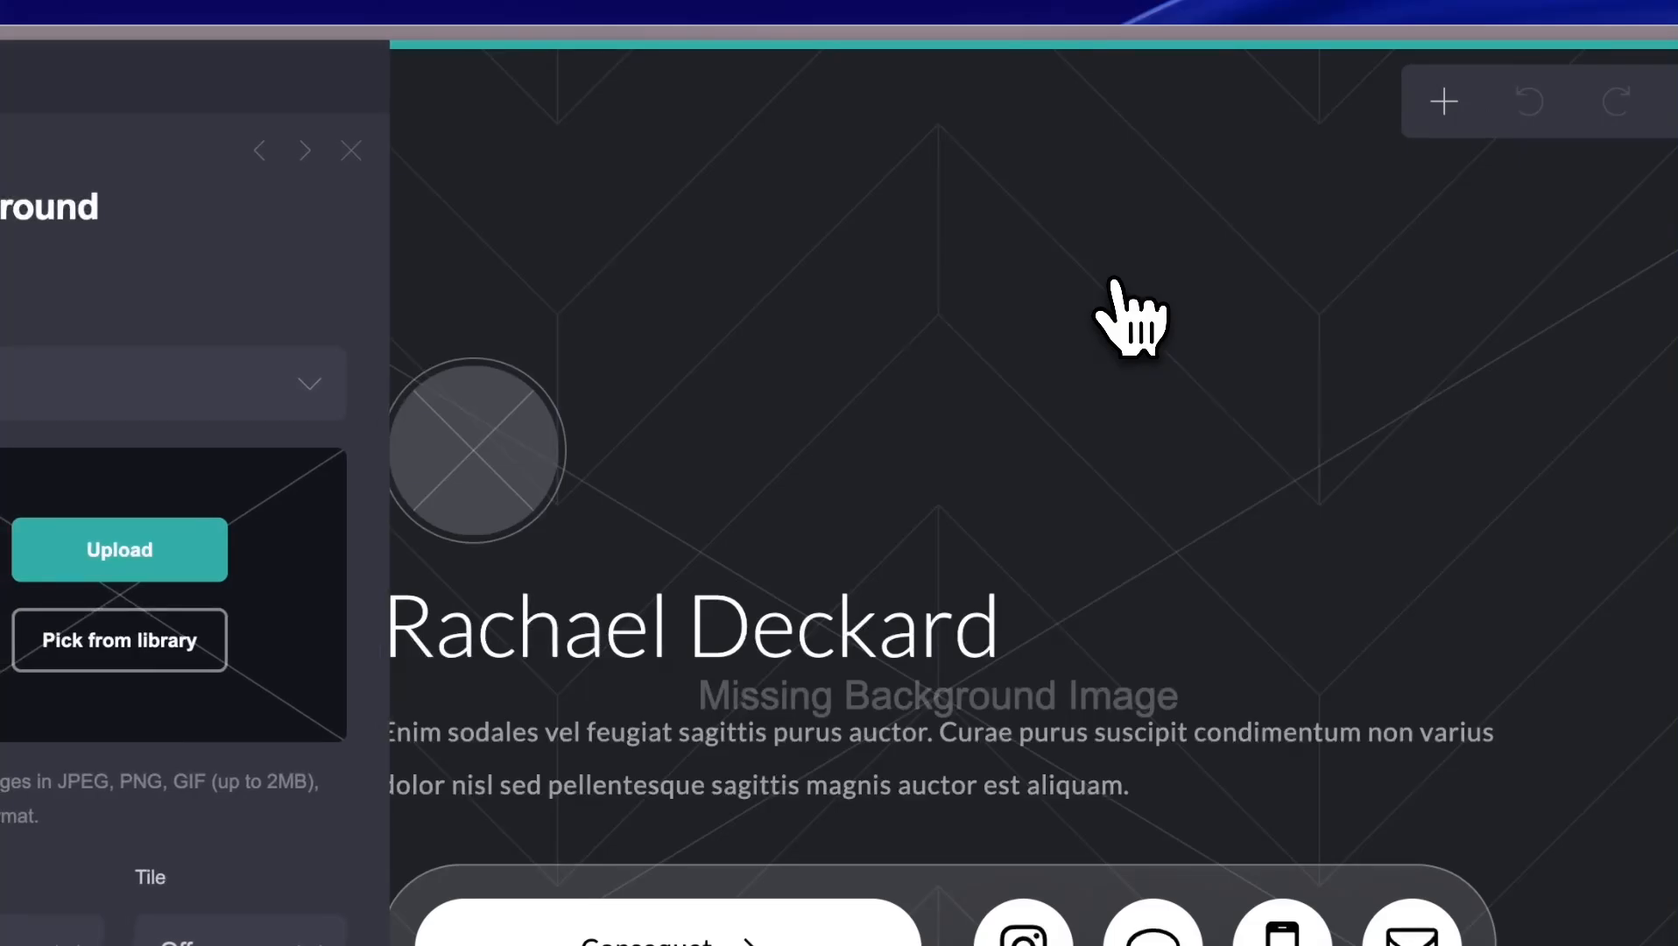
{"action": "left_click", "coordinate": [323, 403]}
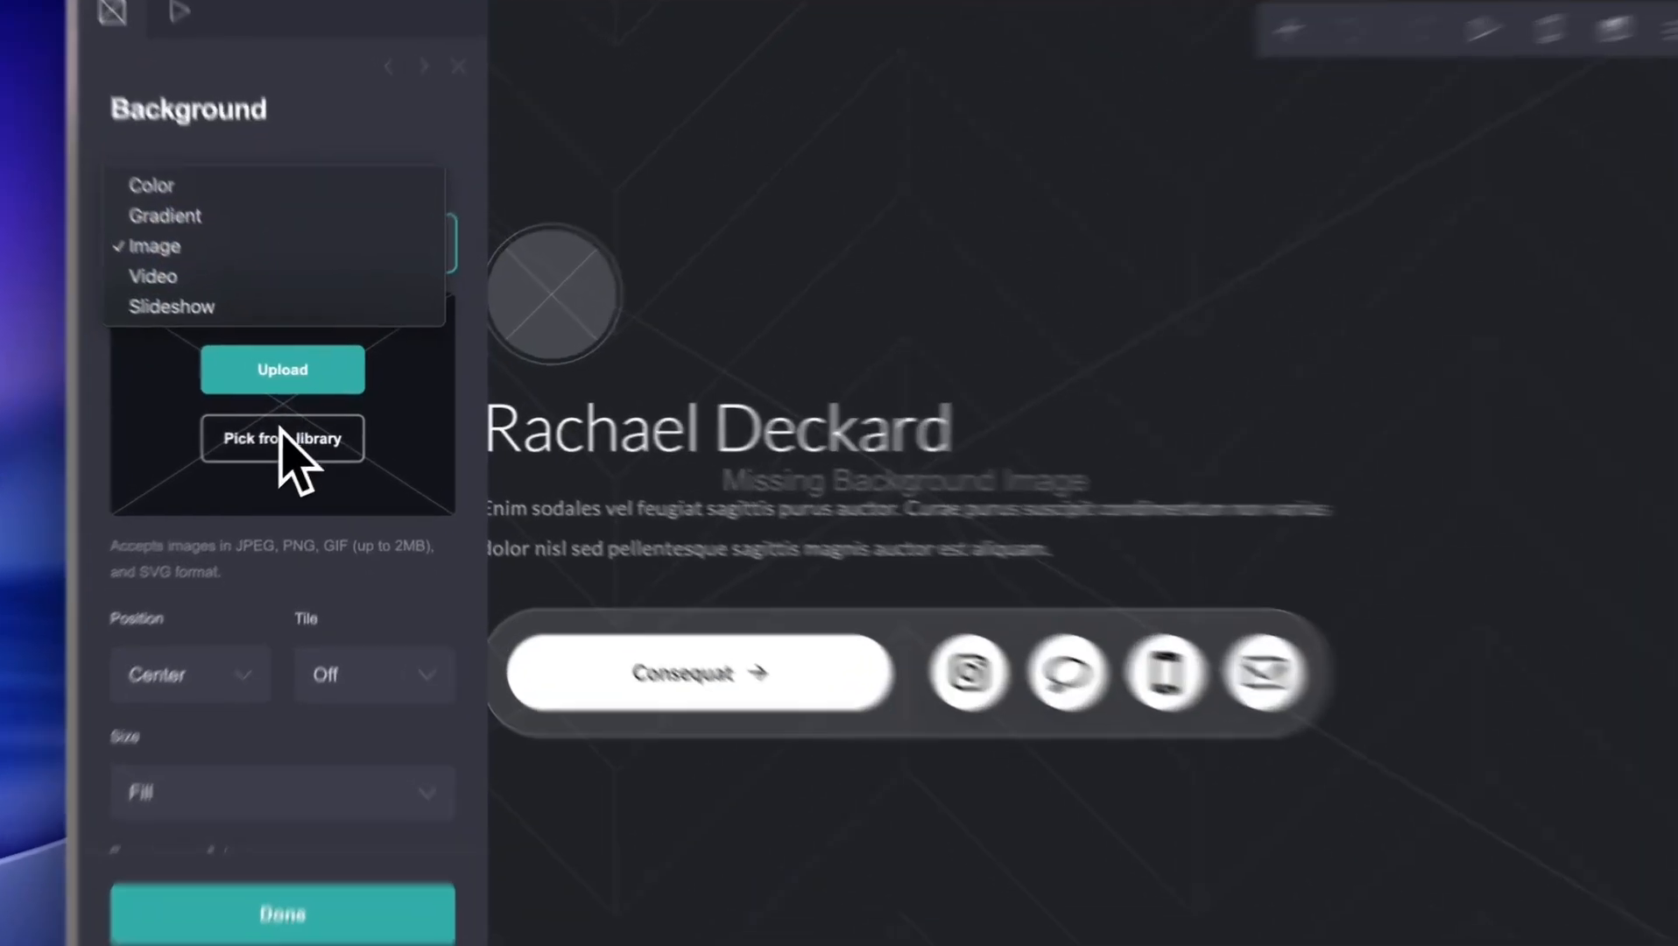
{"action": "left_click", "coordinate": [292, 432]}
{"action": "left_click", "coordinate": [315, 437]}
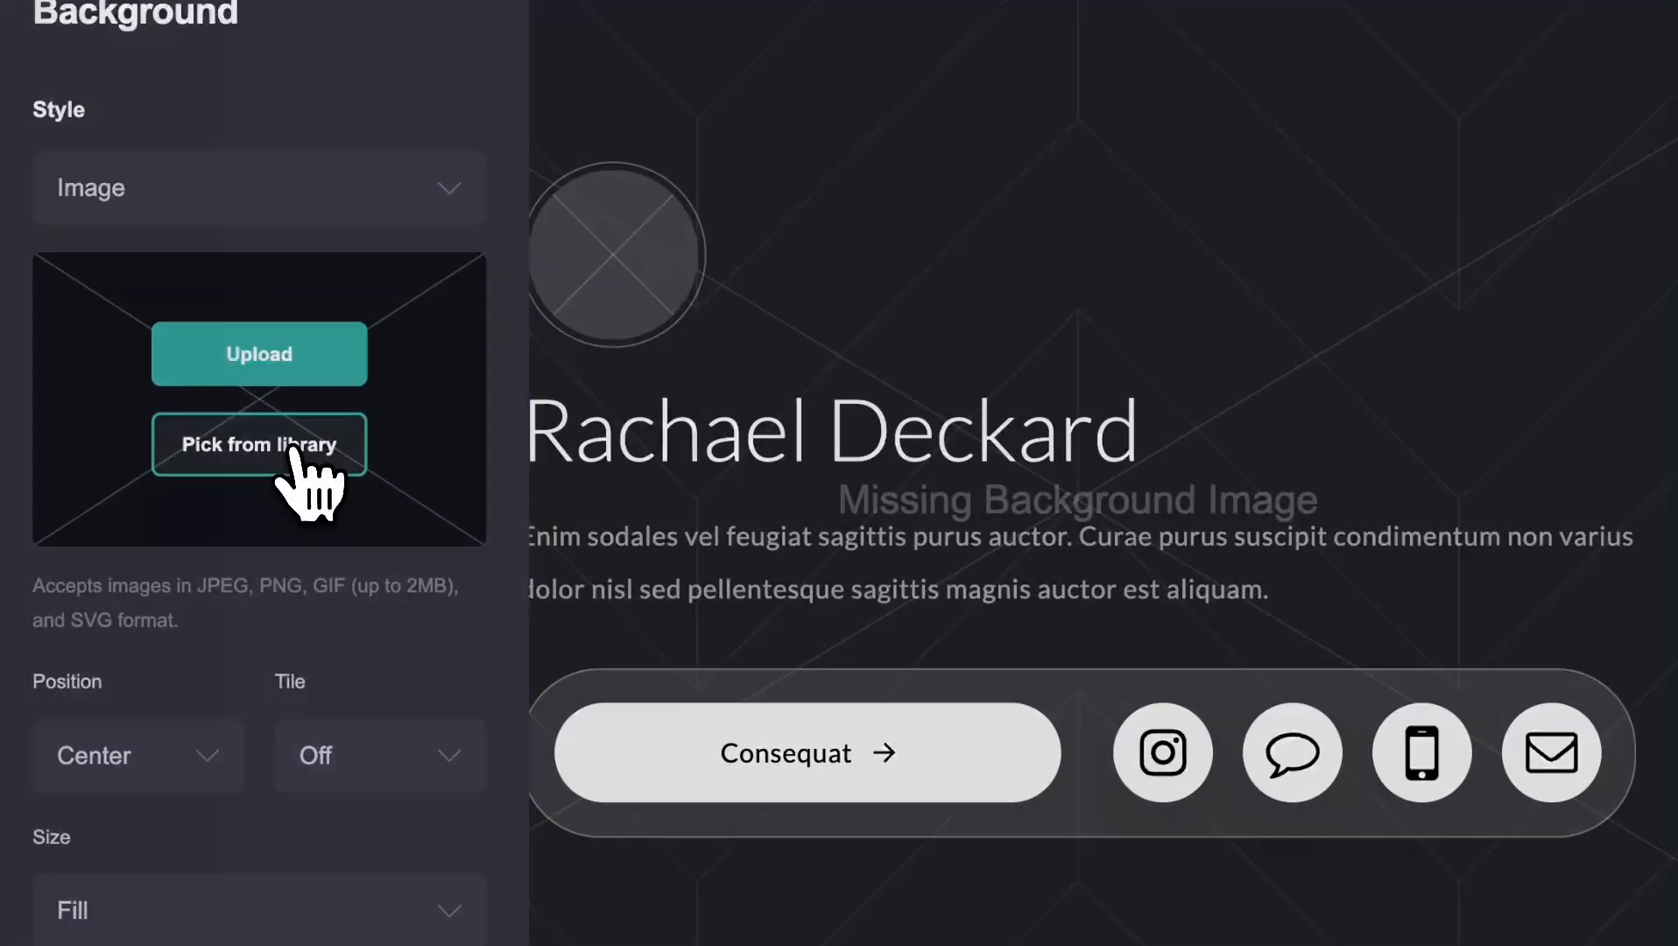
{"action": "scroll", "coordinate": [841, 569], "scroll_direction": "down", "scroll_amount": 10}
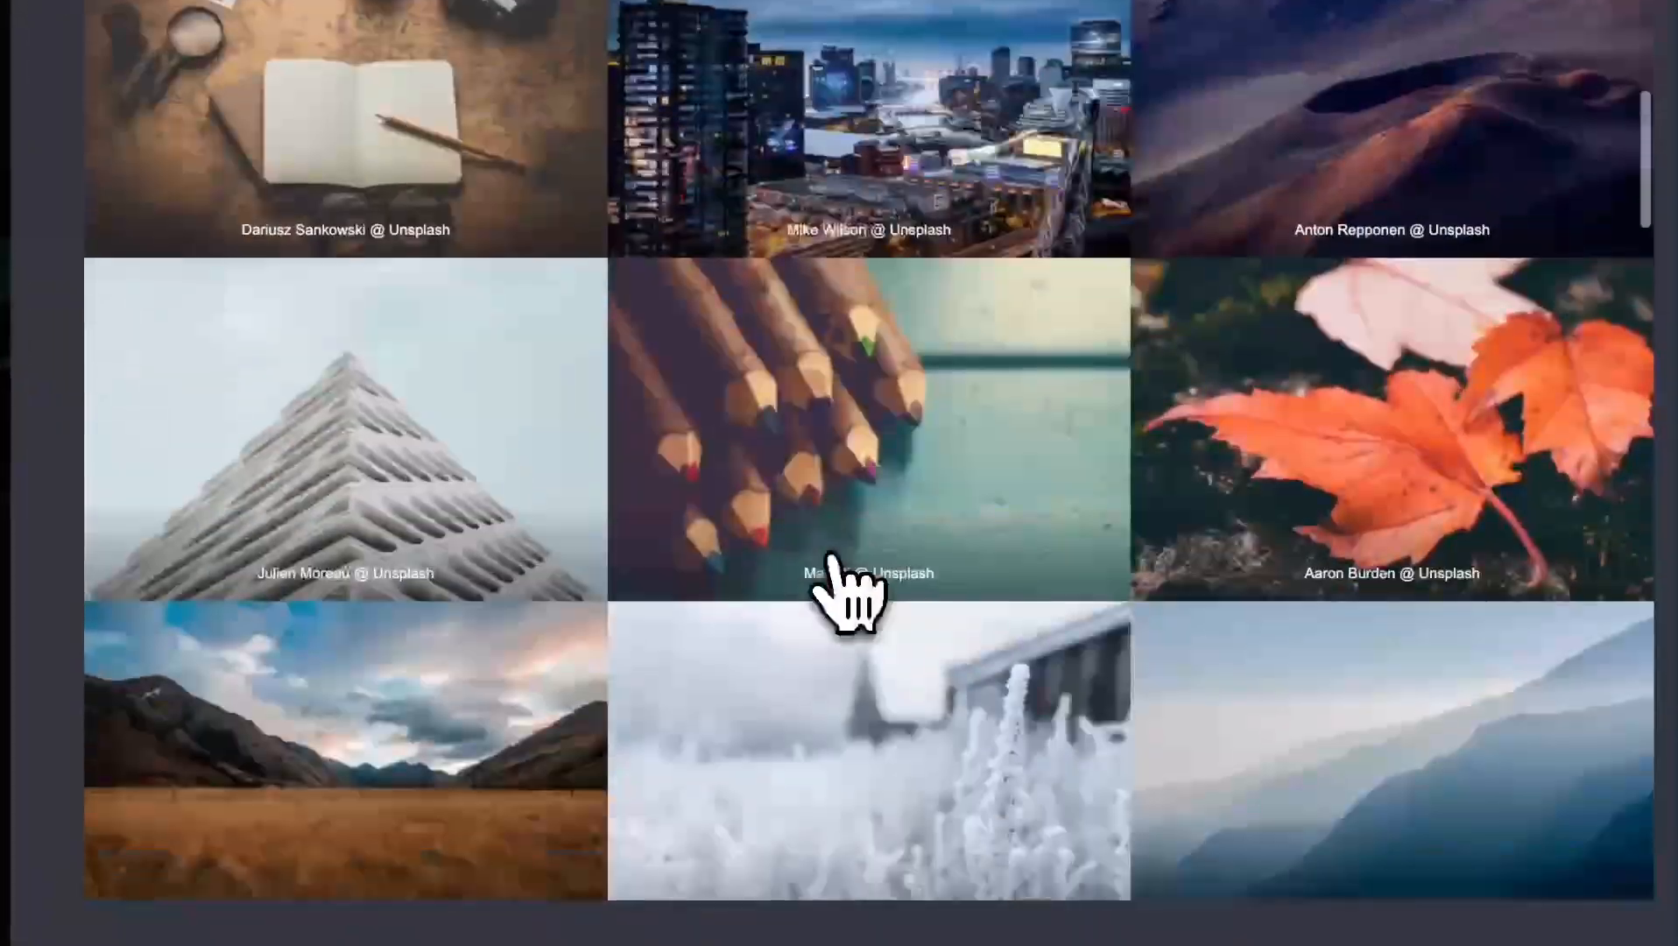
{"action": "scroll", "coordinate": [827, 561], "scroll_direction": "down", "scroll_amount": 4}
{"action": "scroll", "coordinate": [828, 570], "scroll_direction": "up", "scroll_amount": 6}
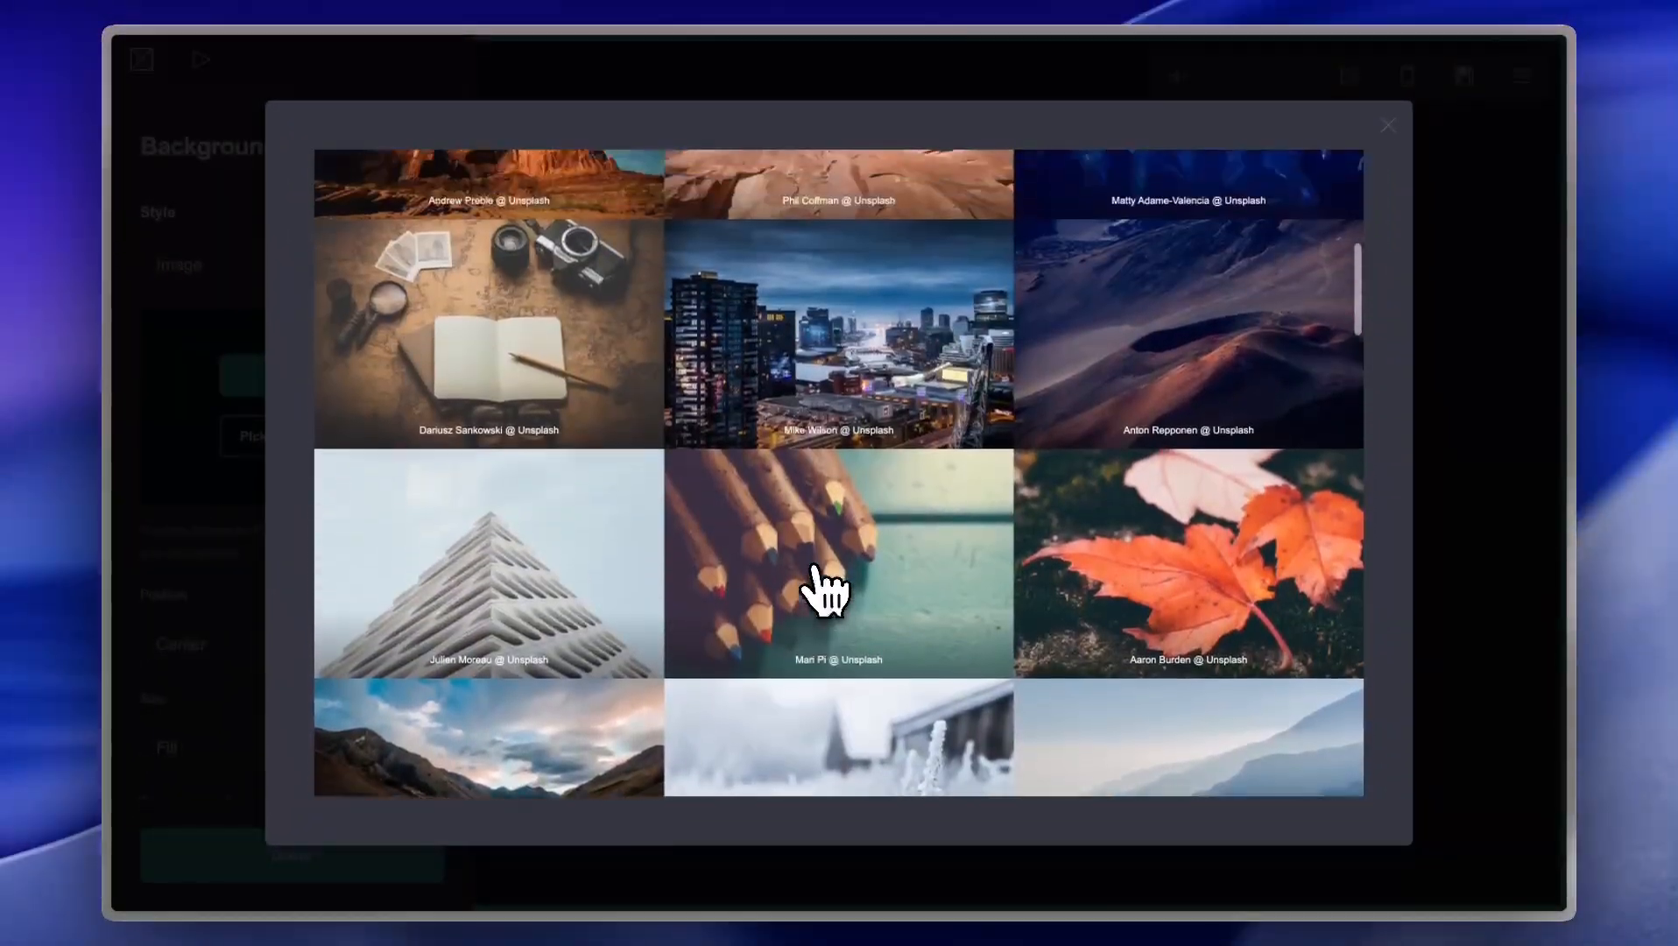
{"action": "scroll", "coordinate": [823, 589], "scroll_direction": "up", "scroll_amount": 2}
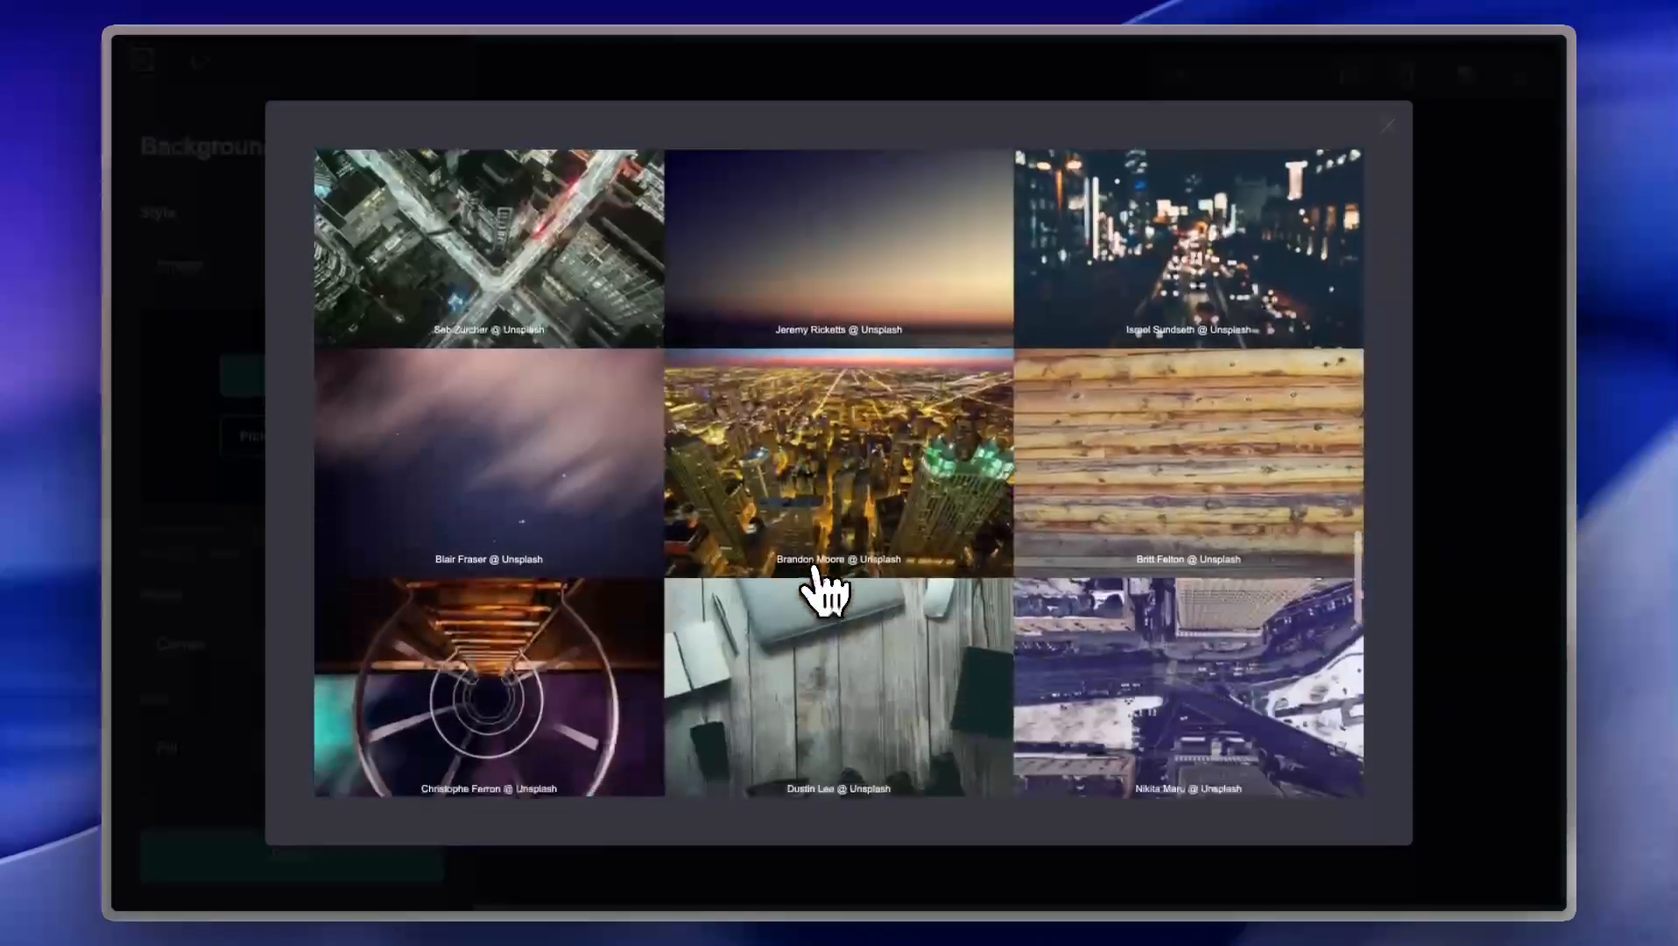
{"action": "scroll", "coordinate": [823, 588], "scroll_direction": "down", "scroll_amount": 5}
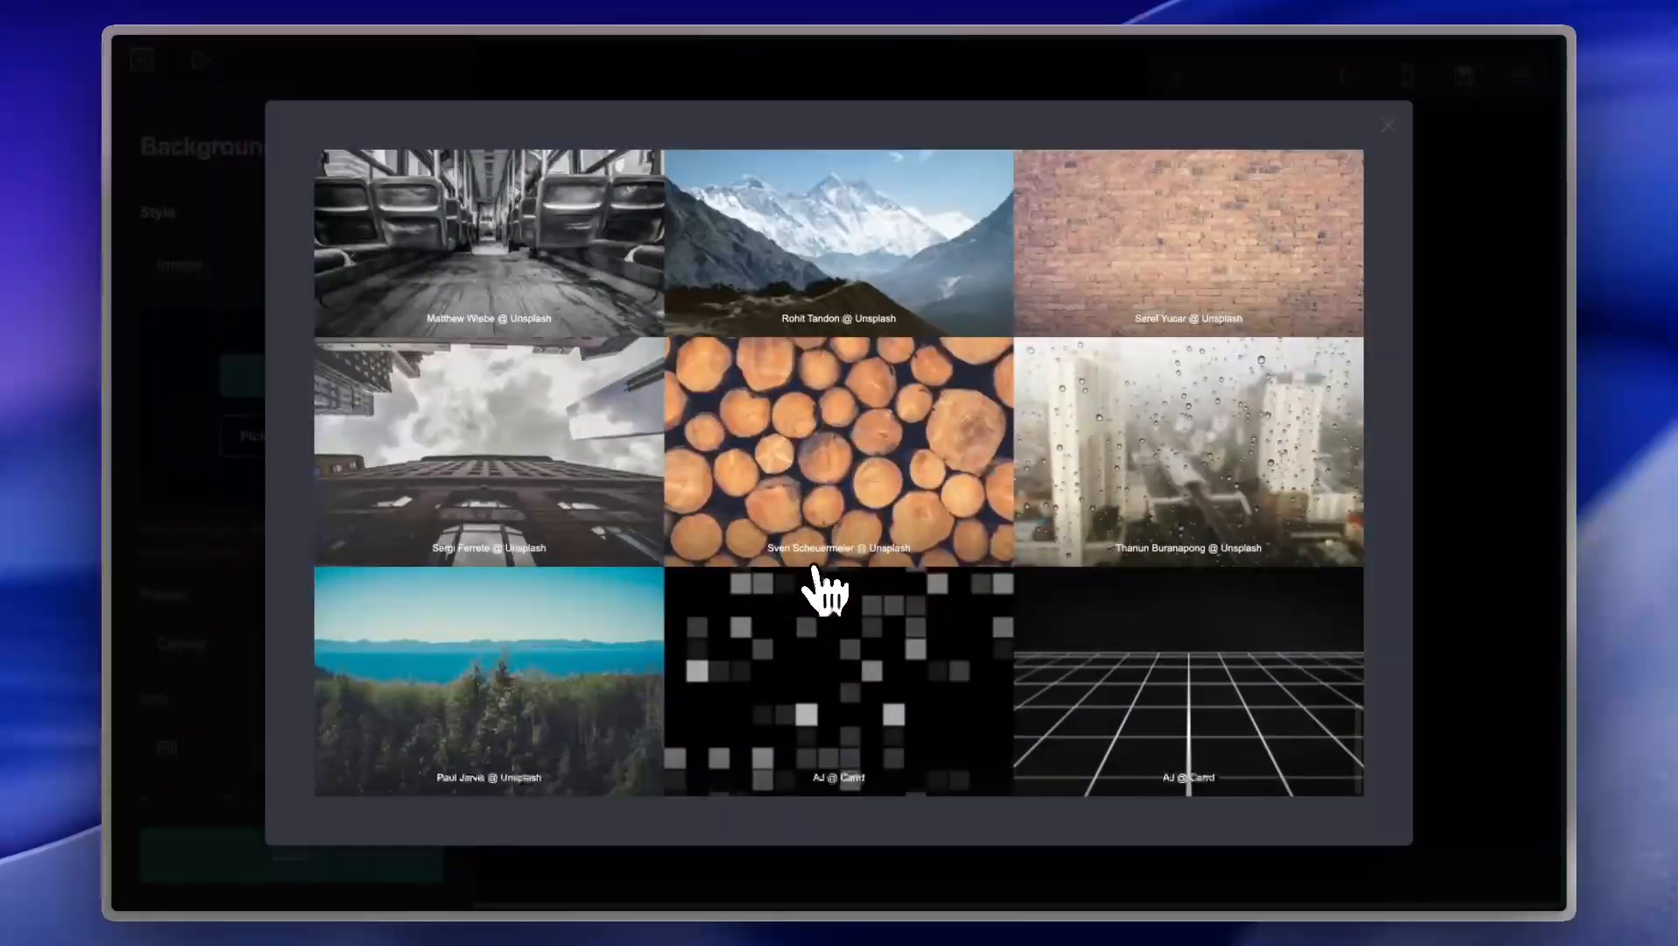
{"action": "scroll", "coordinate": [818, 591], "scroll_direction": "down", "scroll_amount": 5}
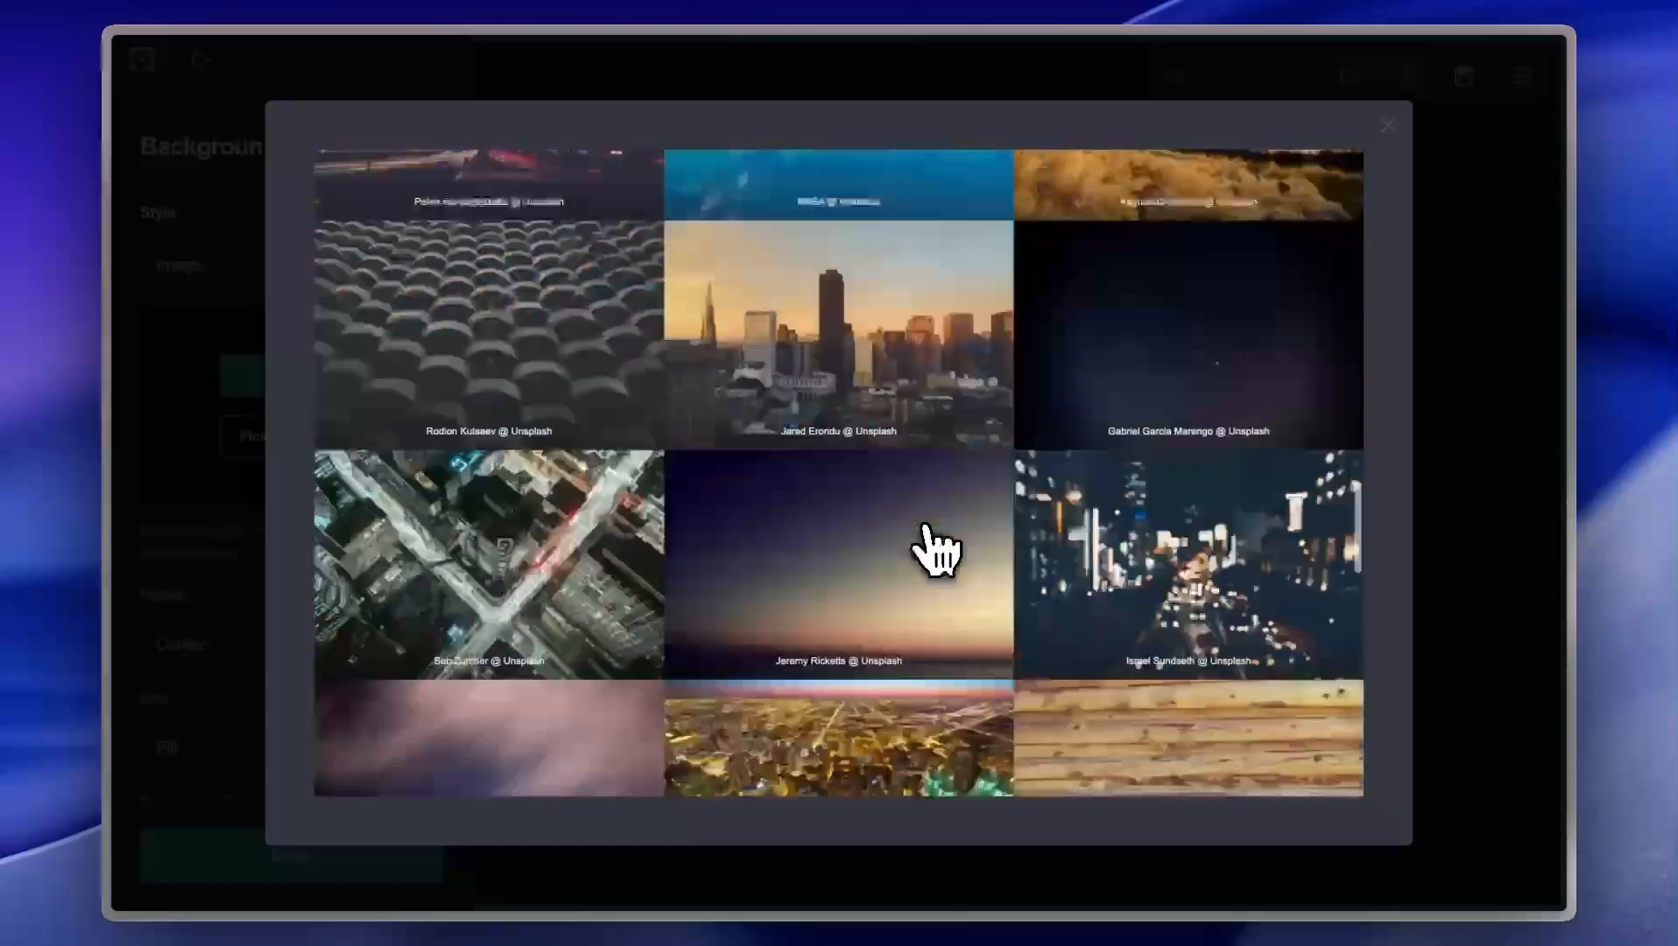
{"action": "scroll", "coordinate": [926, 525], "scroll_direction": "up", "scroll_amount": 3}
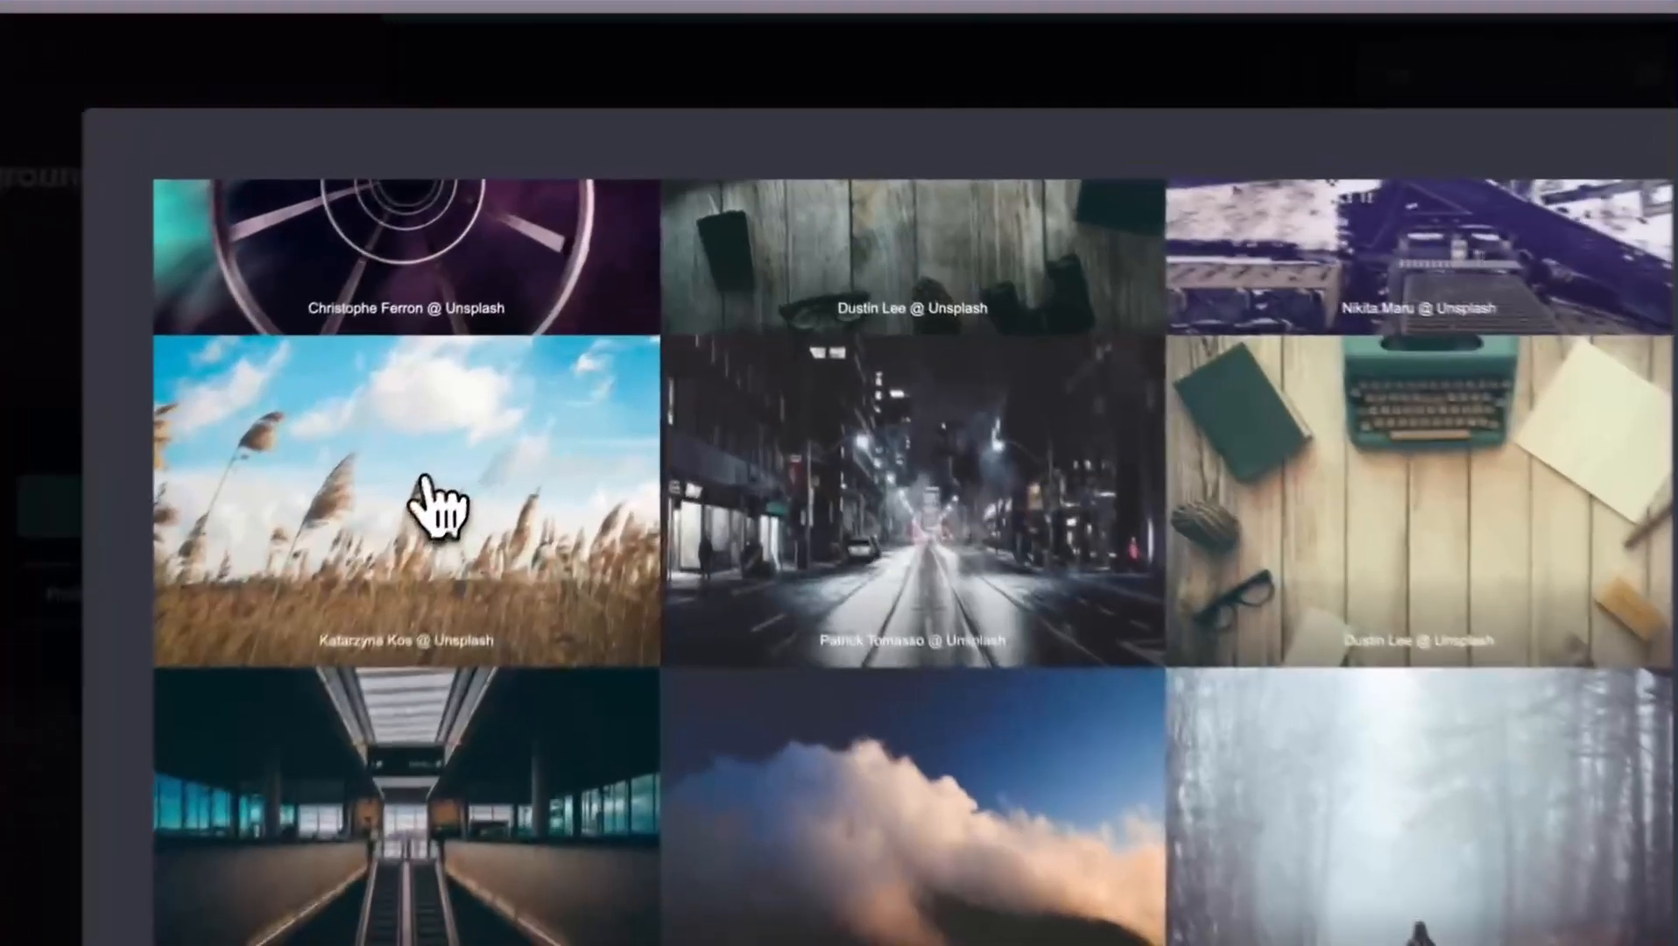
{"action": "left_click", "coordinate": [514, 374]}
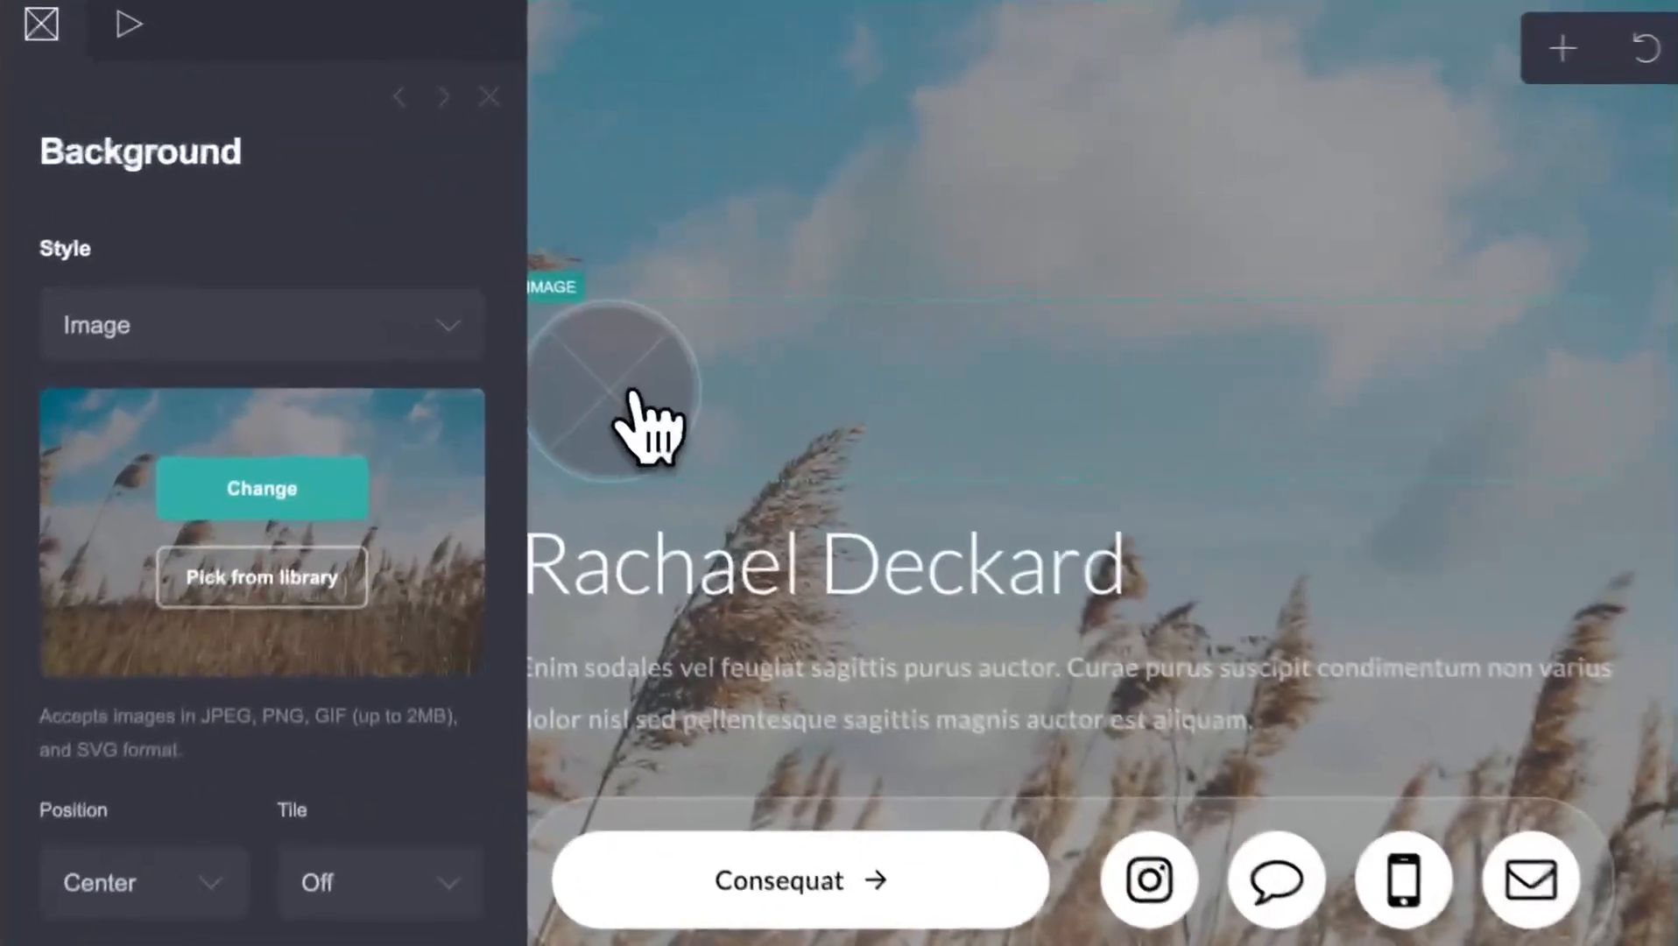
- Set the circular profile image's width and height to 4.125 each and its position to Center
{"action": "left_click", "coordinate": [543, 310]}
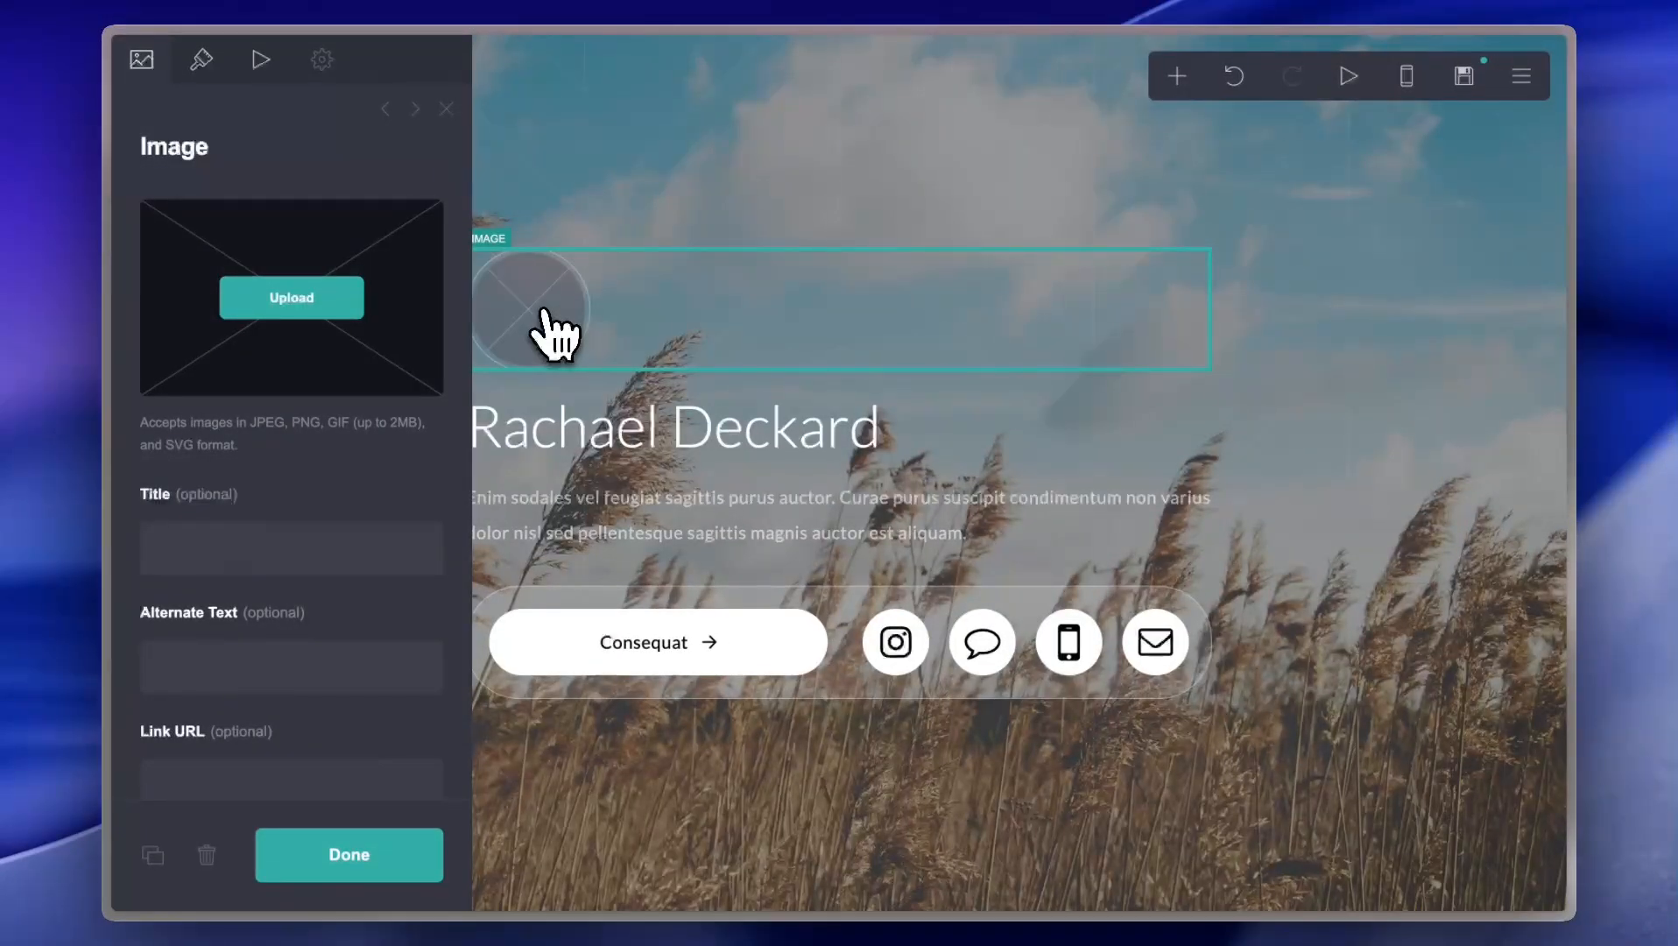
{"action": "scroll", "coordinate": [319, 423], "scroll_direction": "down", "scroll_amount": 3}
{"action": "scroll", "coordinate": [308, 407], "scroll_direction": "up", "scroll_amount": 3}
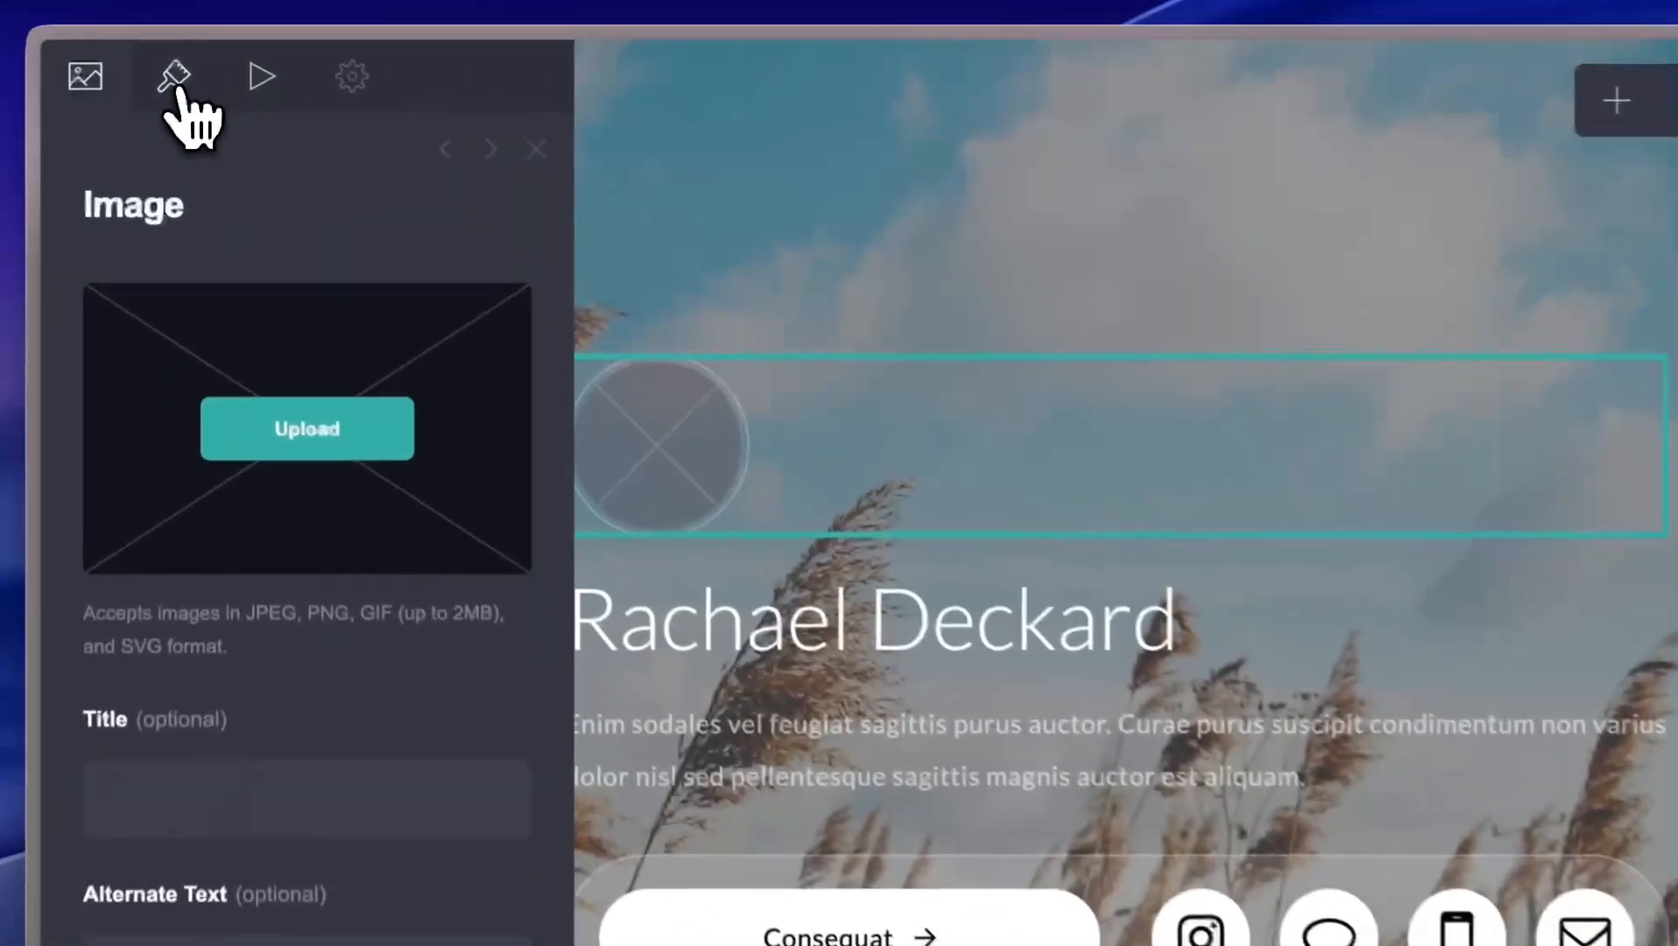
{"action": "left_click", "coordinate": [200, 58]}
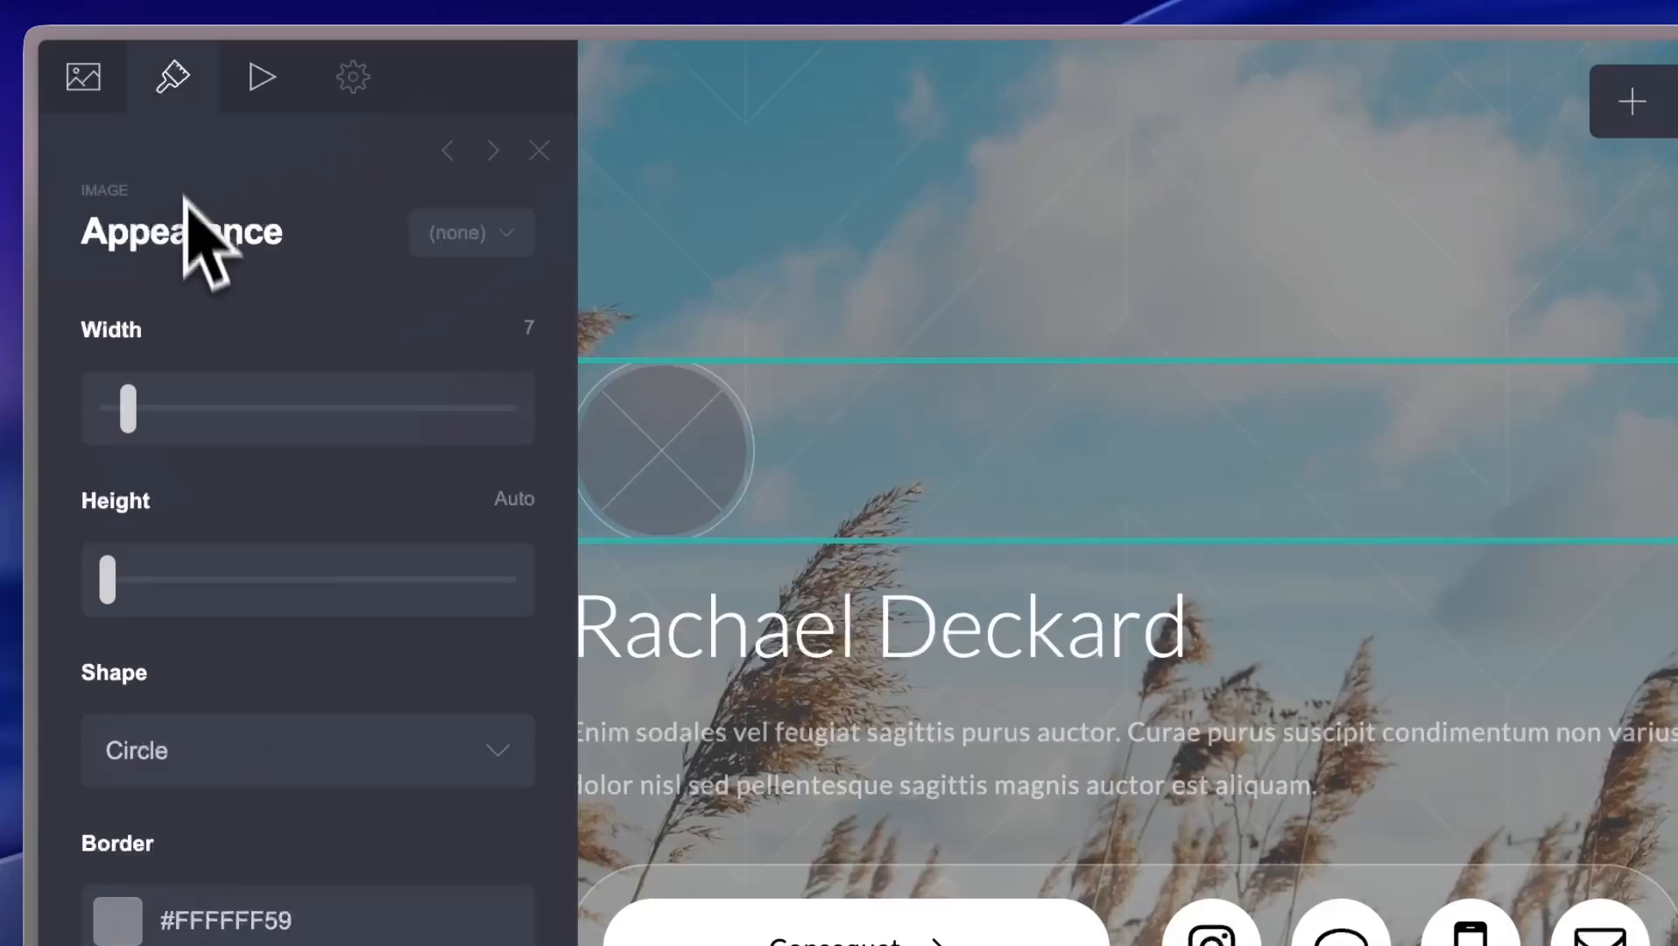
{"action": "mouse_move", "coordinate": [131, 408]}
{"action": "left_mouse_down"}
{"action": "mouse_move", "coordinate": [163, 411]}
{"action": "mouse_move", "coordinate": [118, 411]}
{"action": "left_mouse_up"}
{"action": "mouse_move", "coordinate": [106, 578]}
{"action": "left_mouse_down"}
{"action": "mouse_move", "coordinate": [175, 570]}
{"action": "mouse_move", "coordinate": [134, 567]}
{"action": "left_mouse_up"}
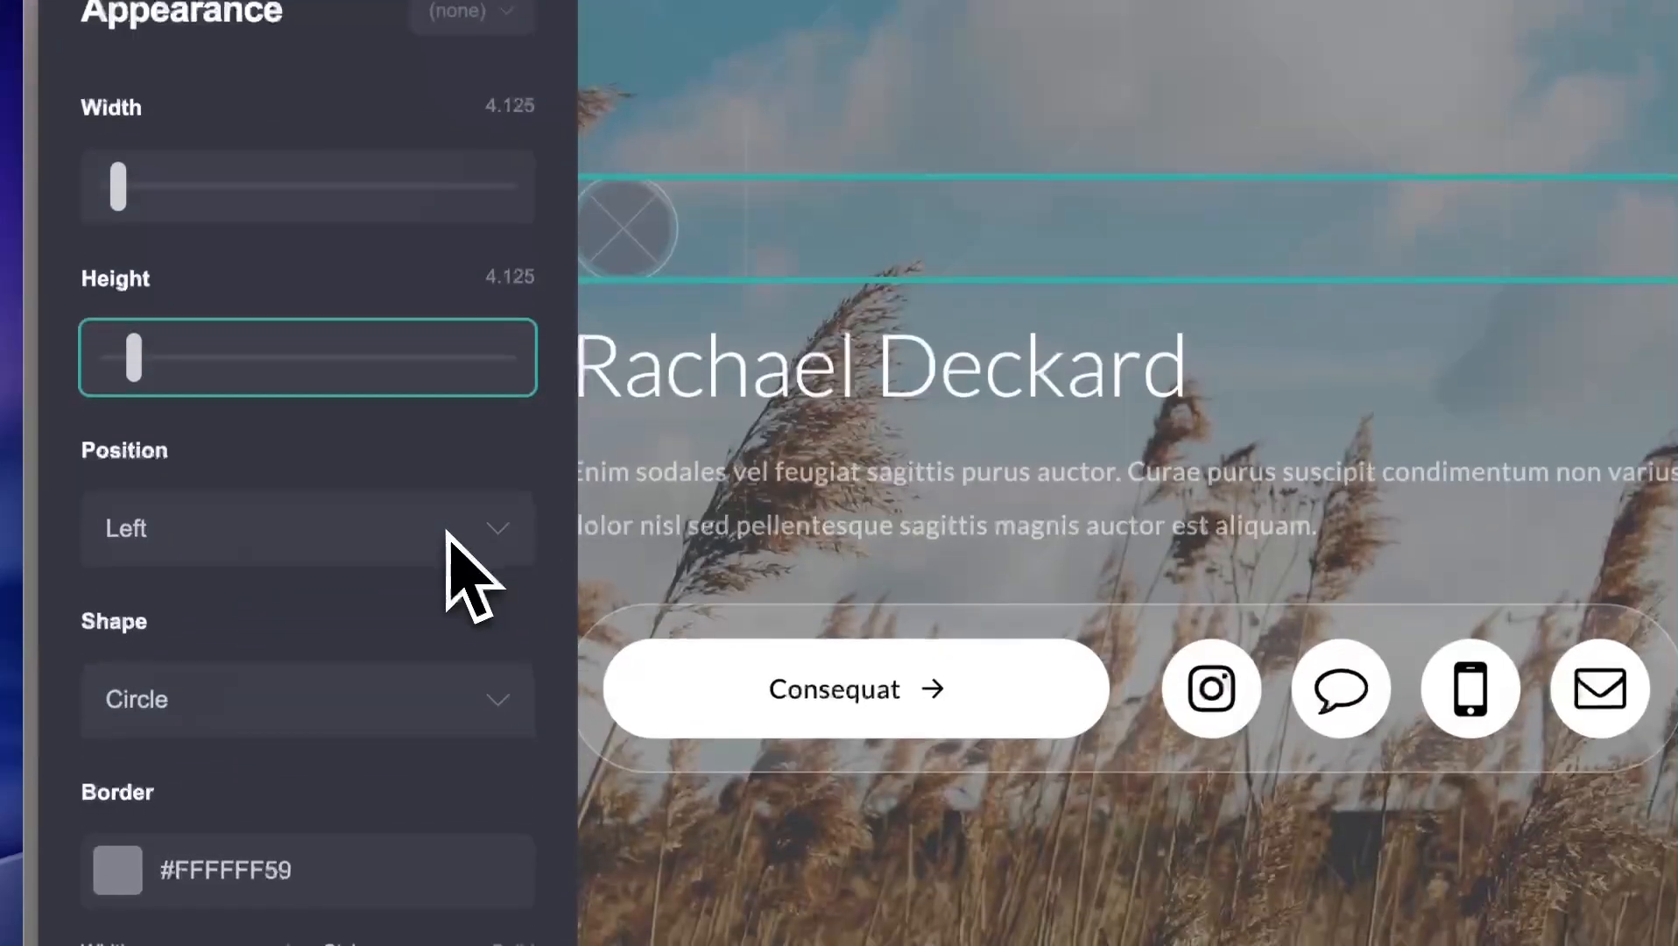
{"action": "left_click", "coordinate": [446, 754]}
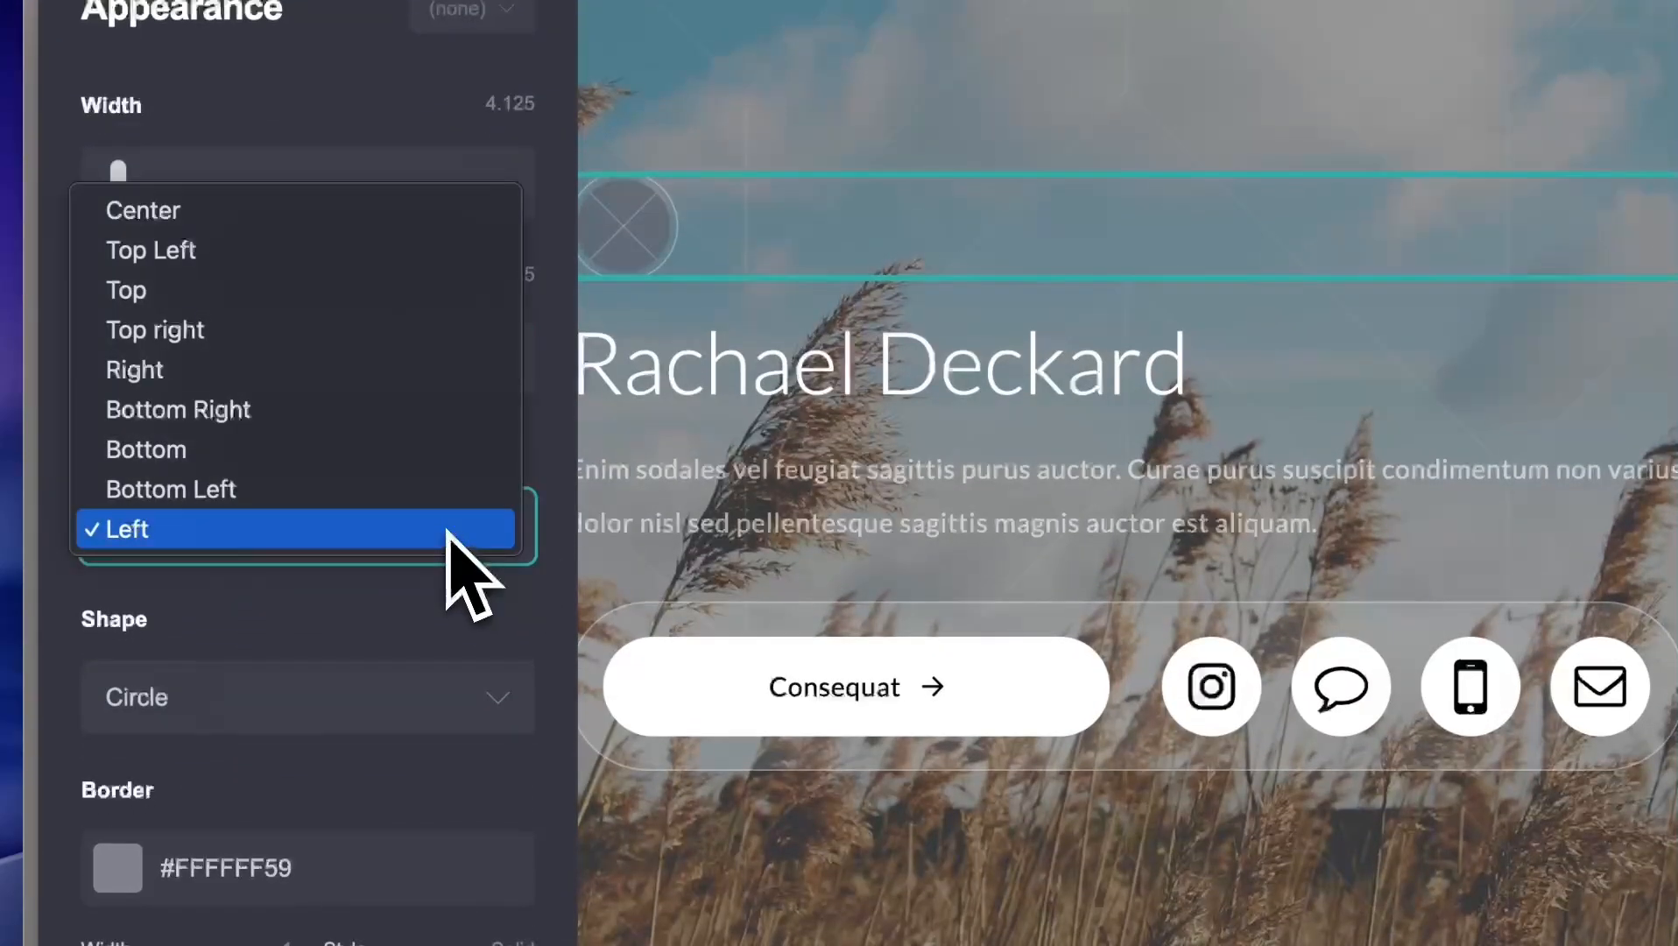
{"action": "left_click", "coordinate": [346, 214]}
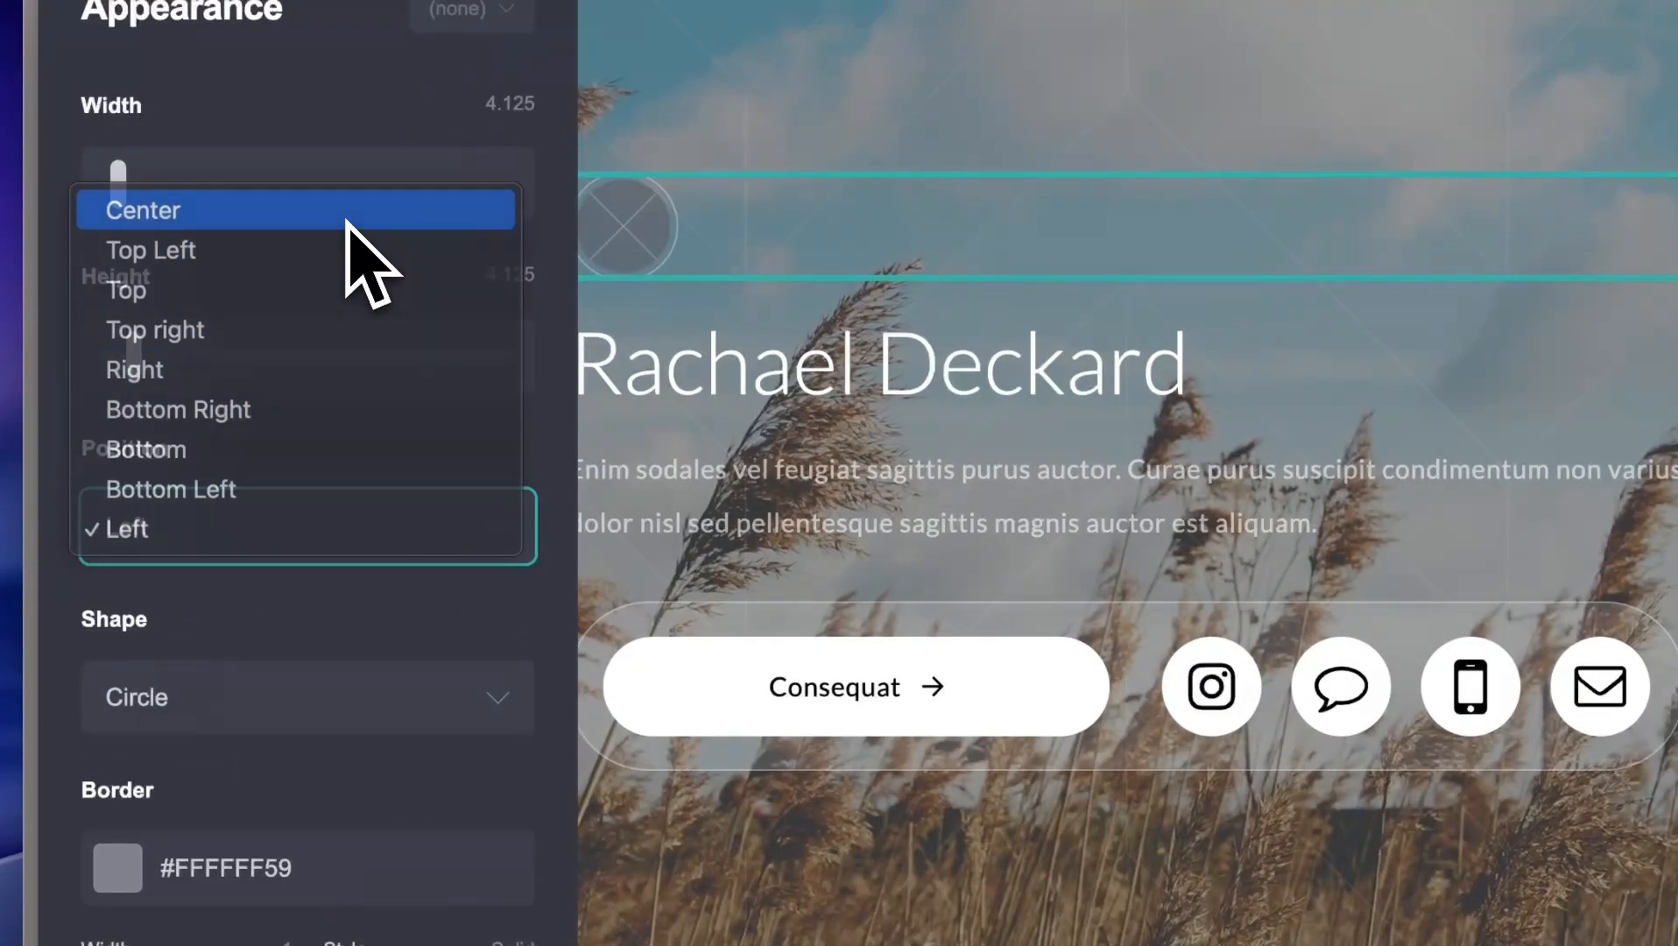
- Try the Rectangle shape on the profile image, and switch the shape back to Circle
{"action": "left_click", "coordinate": [408, 696]}
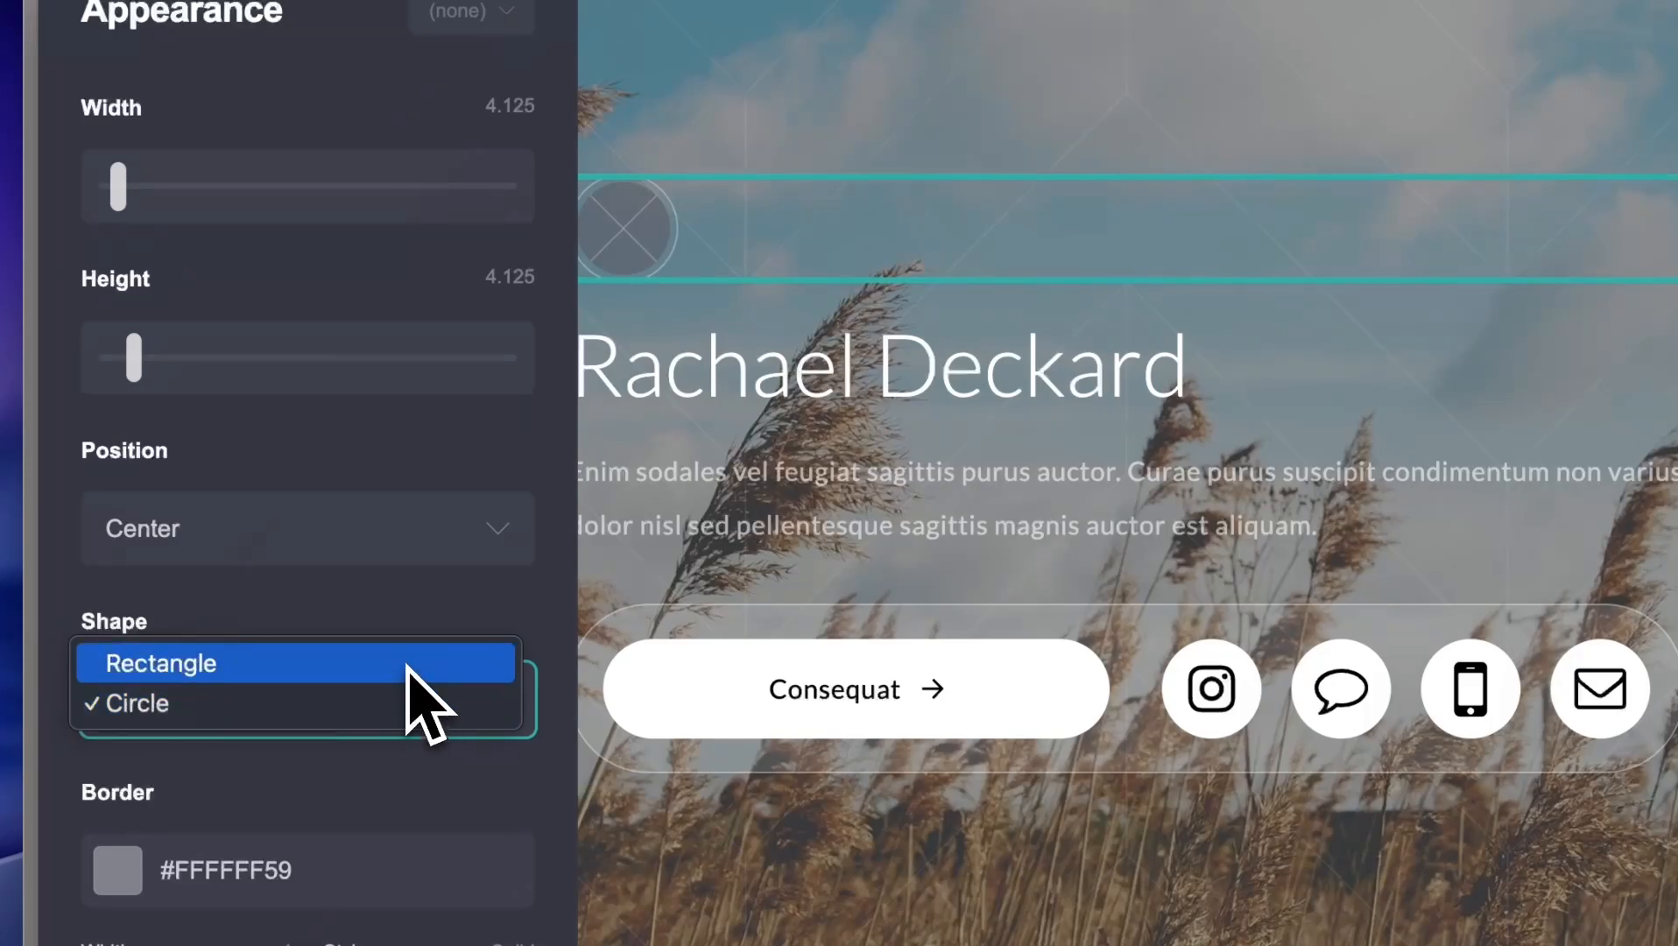
{"action": "left_click", "coordinate": [408, 667]}
{"action": "left_click", "coordinate": [442, 701]}
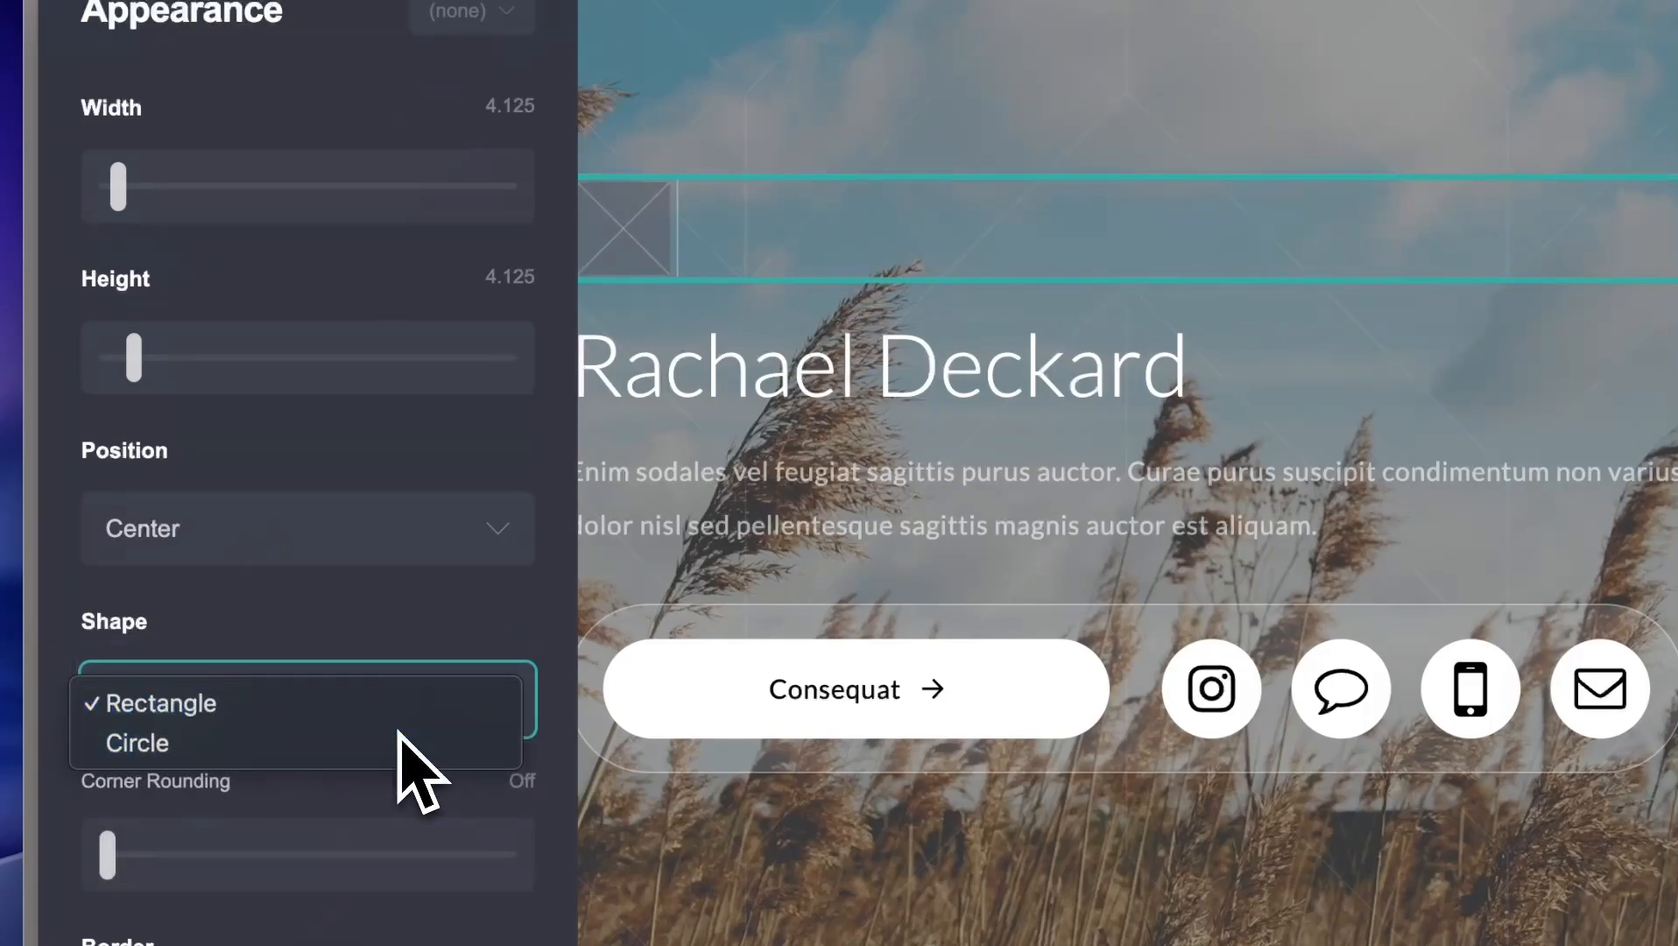
{"action": "left_click", "coordinate": [398, 742]}
- Give the profile image a Blur In animation on visible with a duration of 1.5s
{"action": "scroll", "coordinate": [359, 700], "scroll_direction": "down", "scroll_amount": 5}
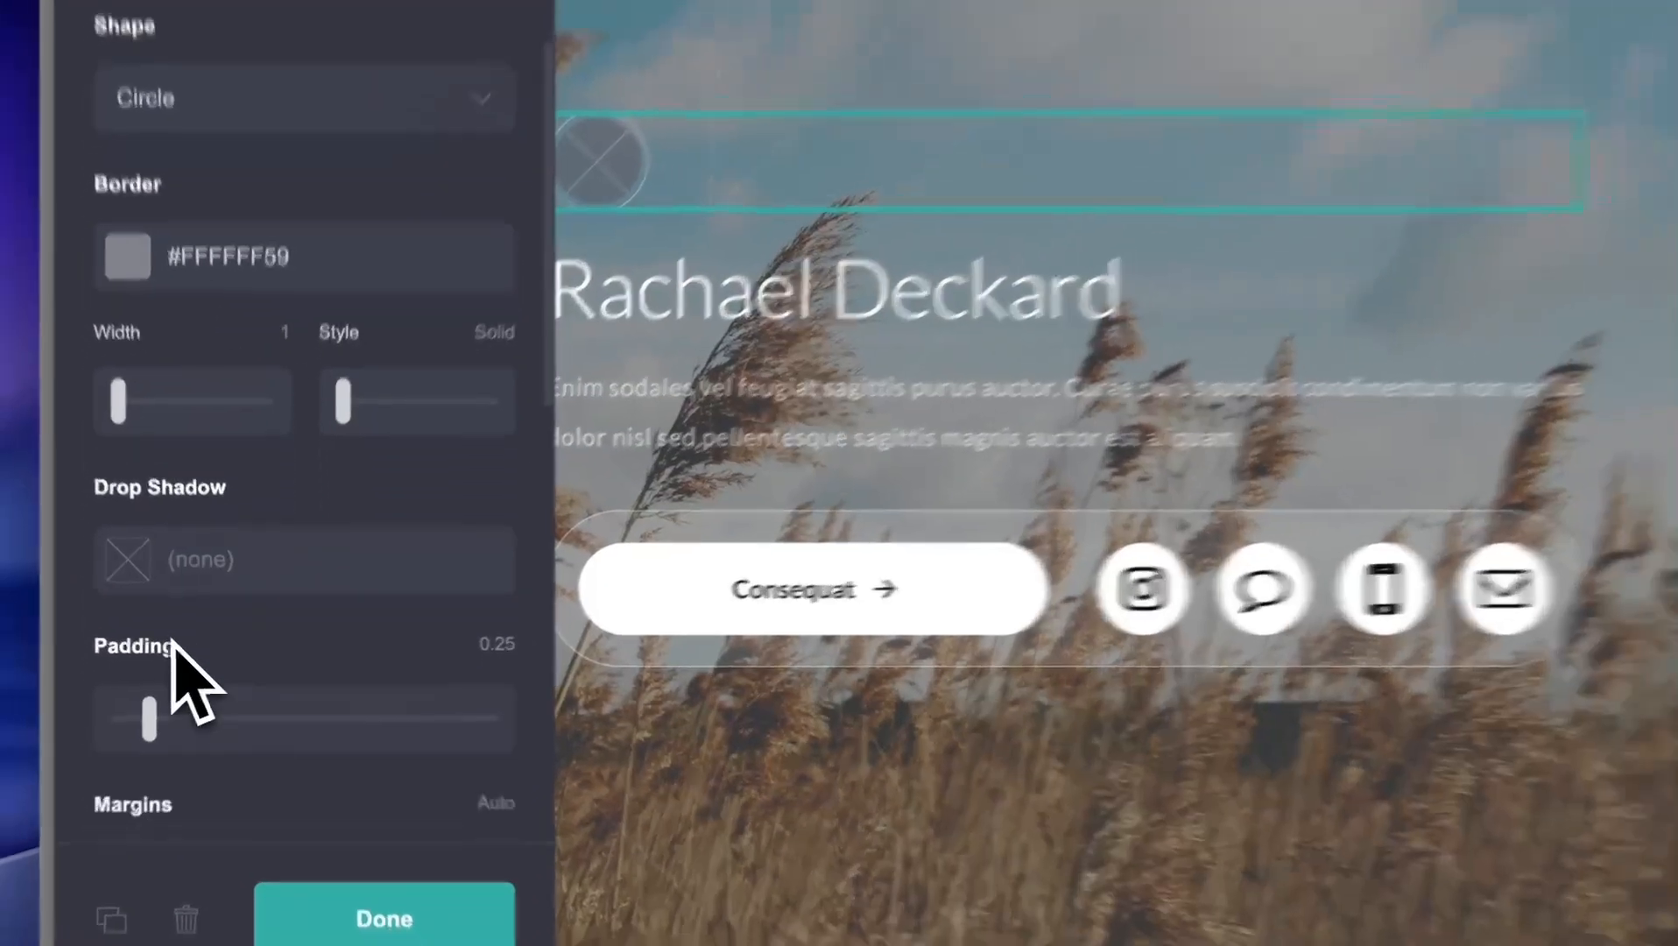
{"action": "scroll", "coordinate": [210, 526], "scroll_direction": "down", "scroll_amount": 10}
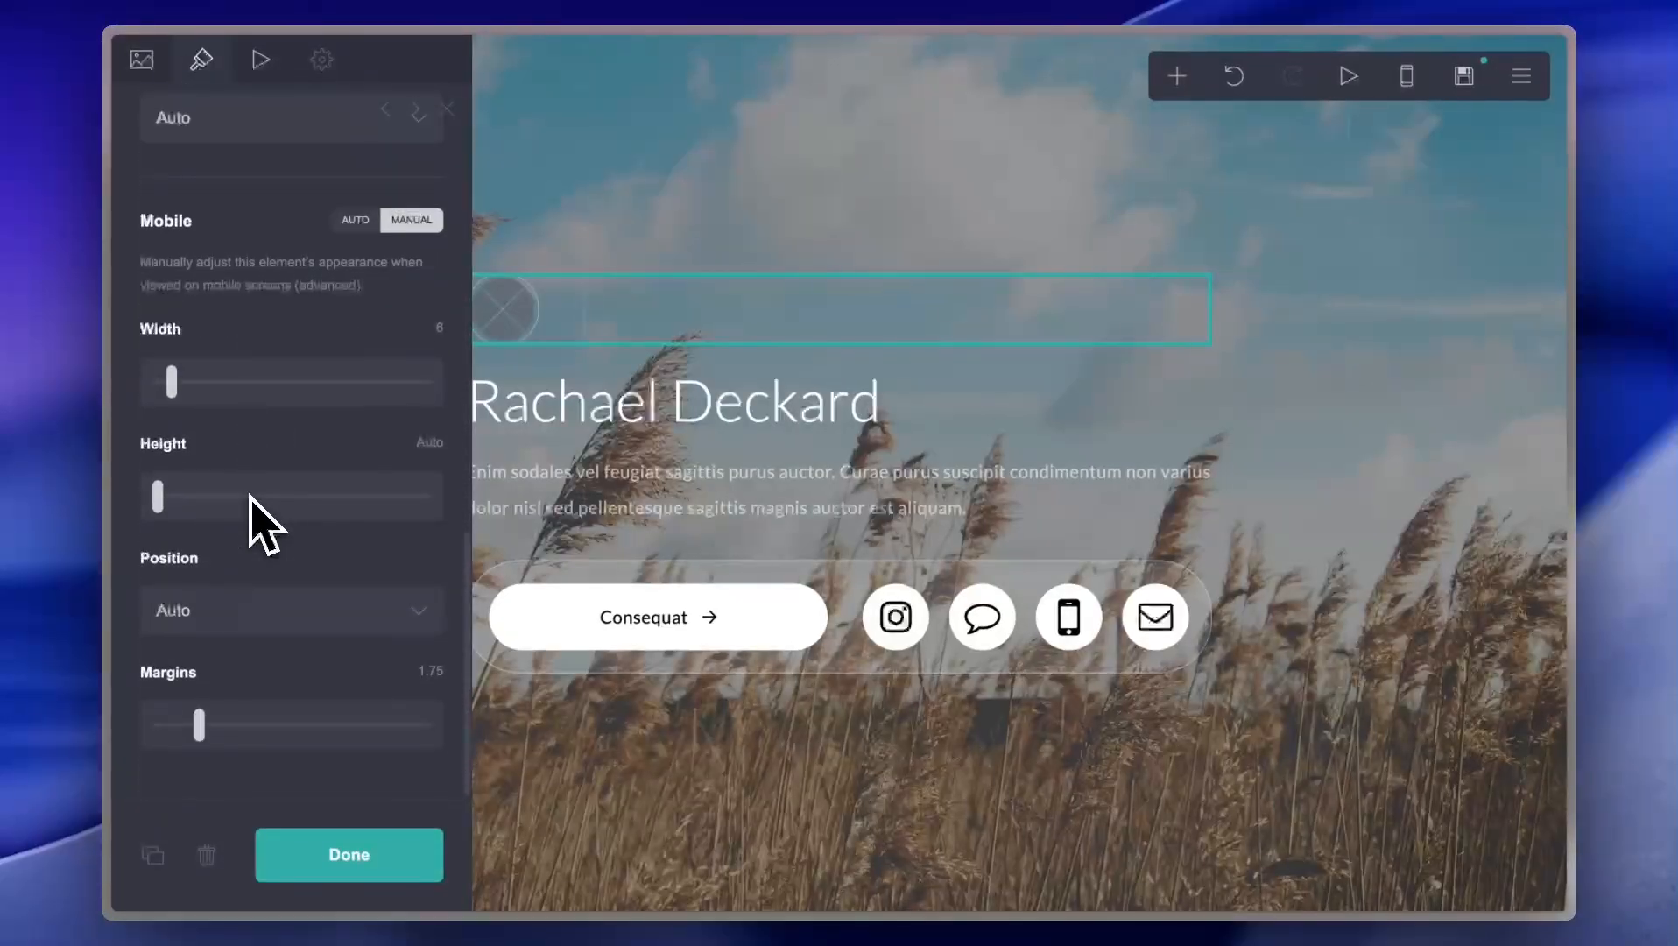
{"action": "scroll", "coordinate": [261, 525], "scroll_direction": "up", "scroll_amount": 10}
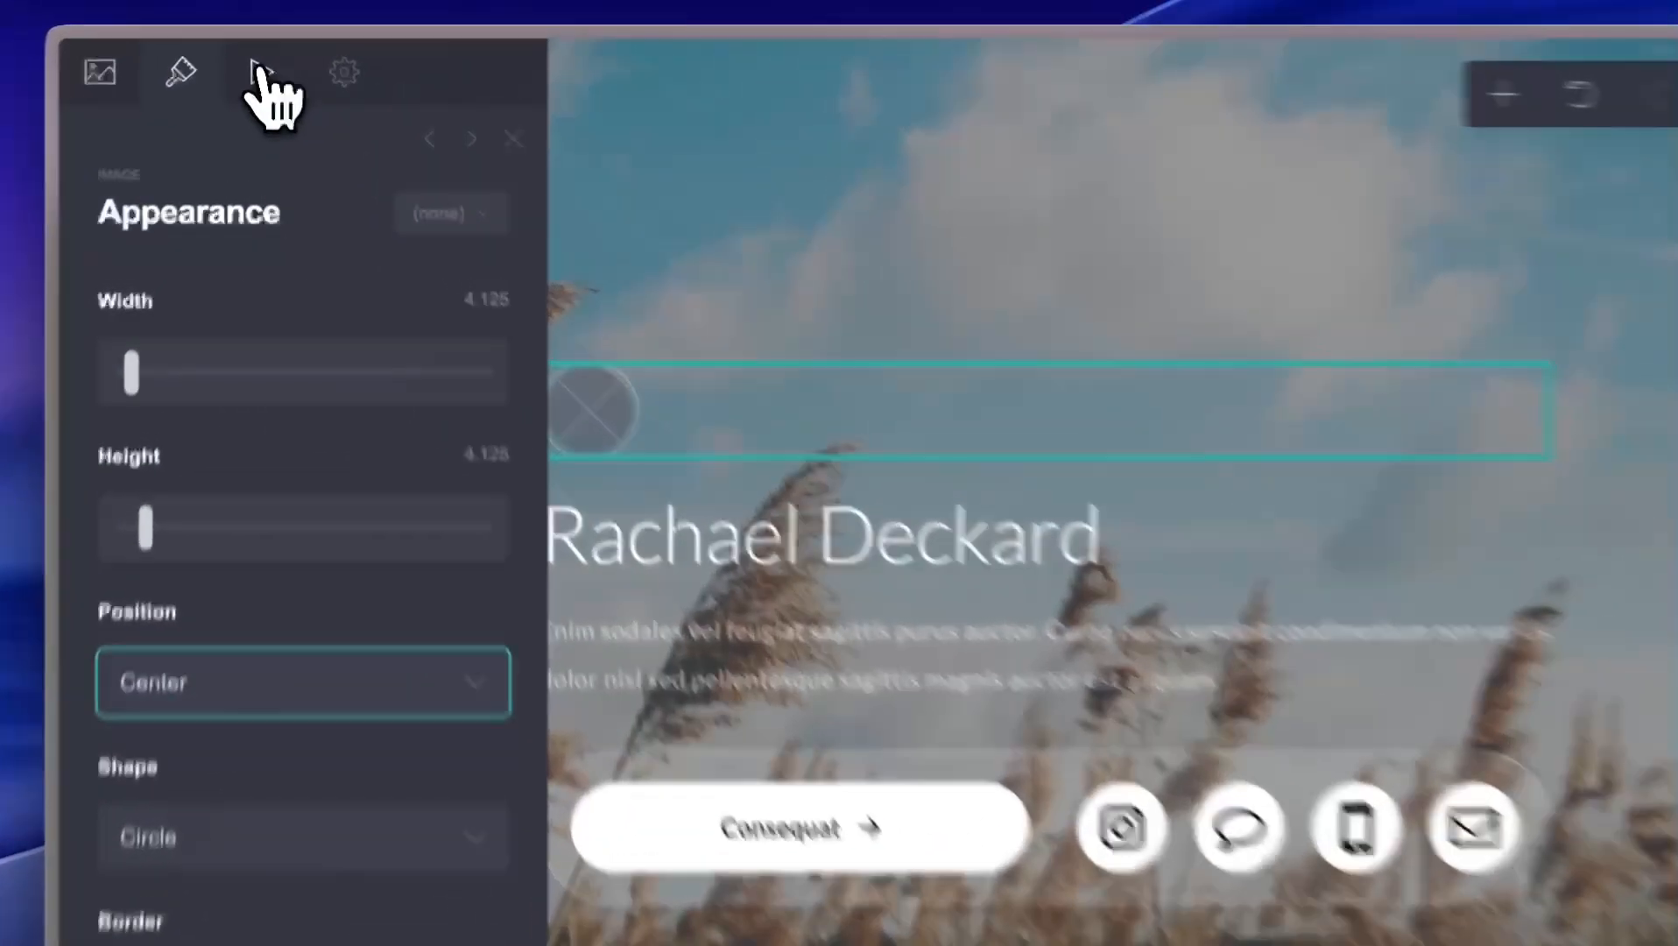
{"action": "left_click", "coordinate": [260, 59]}
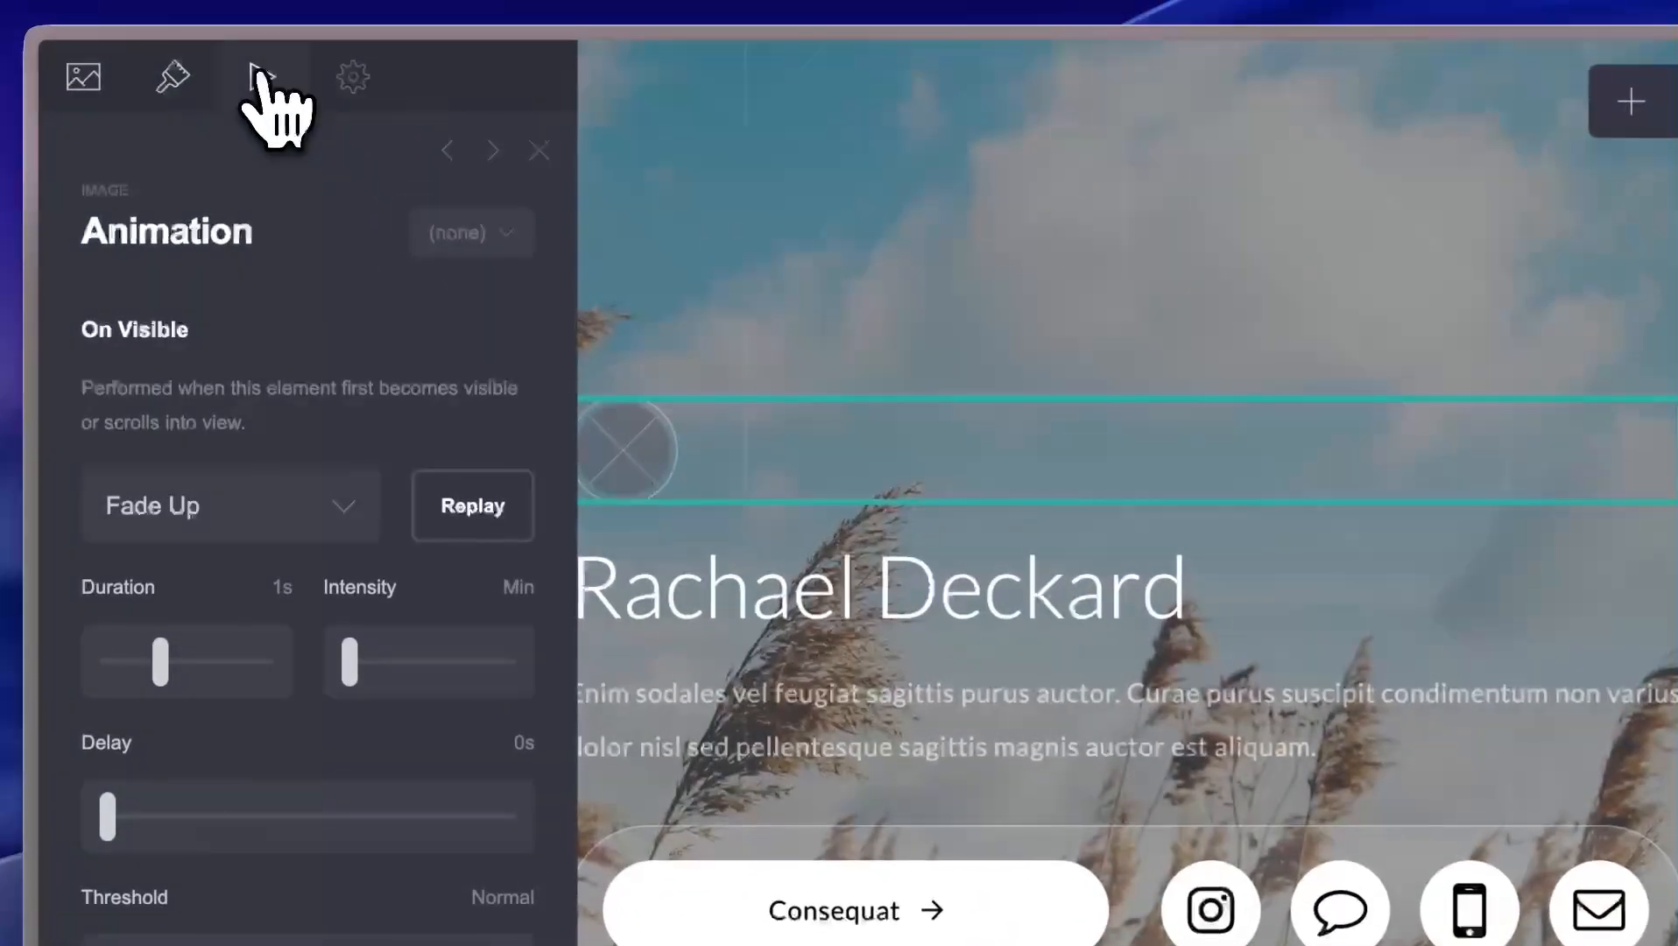
{"action": "left_click", "coordinate": [346, 507]}
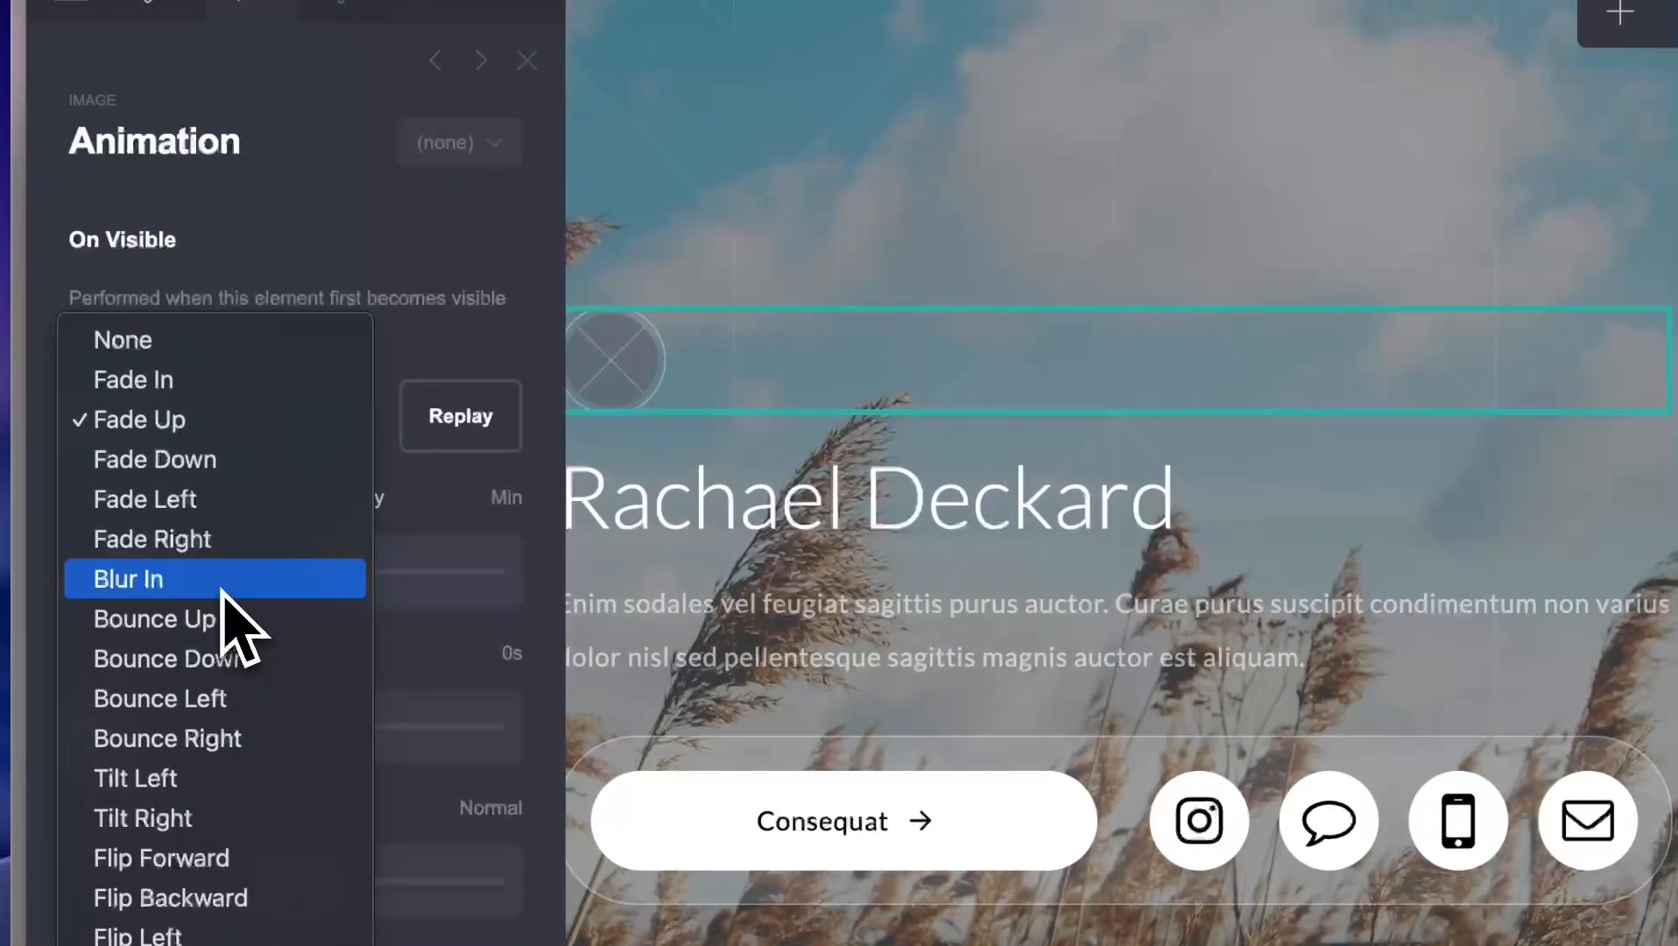
{"action": "left_click", "coordinate": [239, 658]}
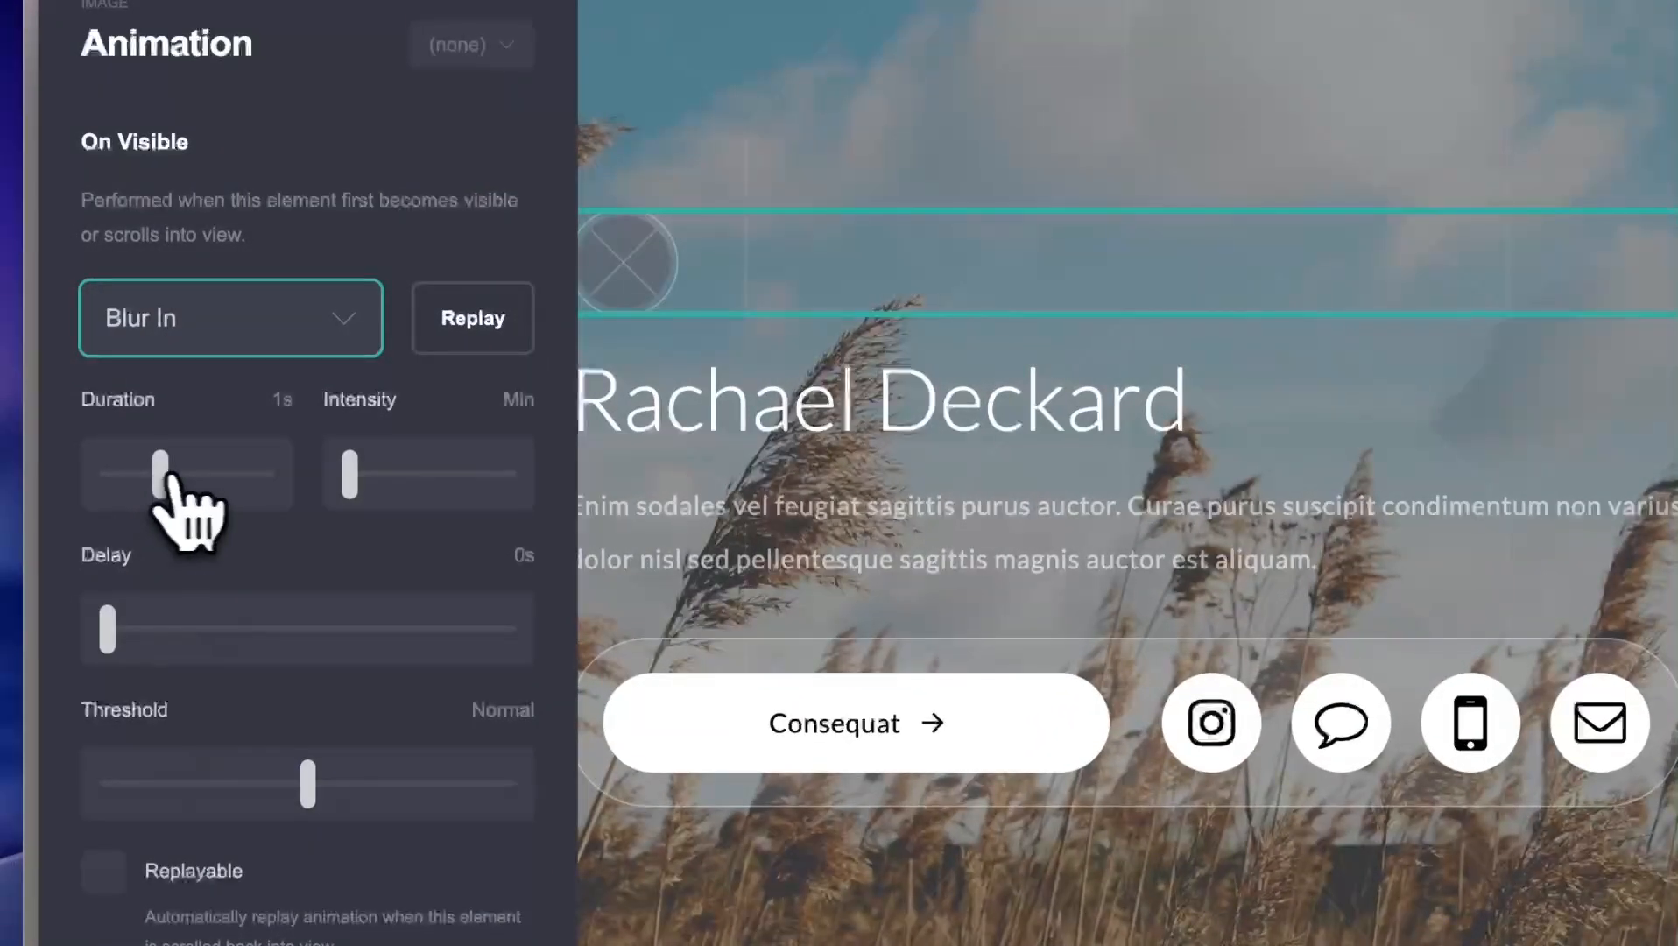
{"action": "left_click", "coordinate": [164, 477]}
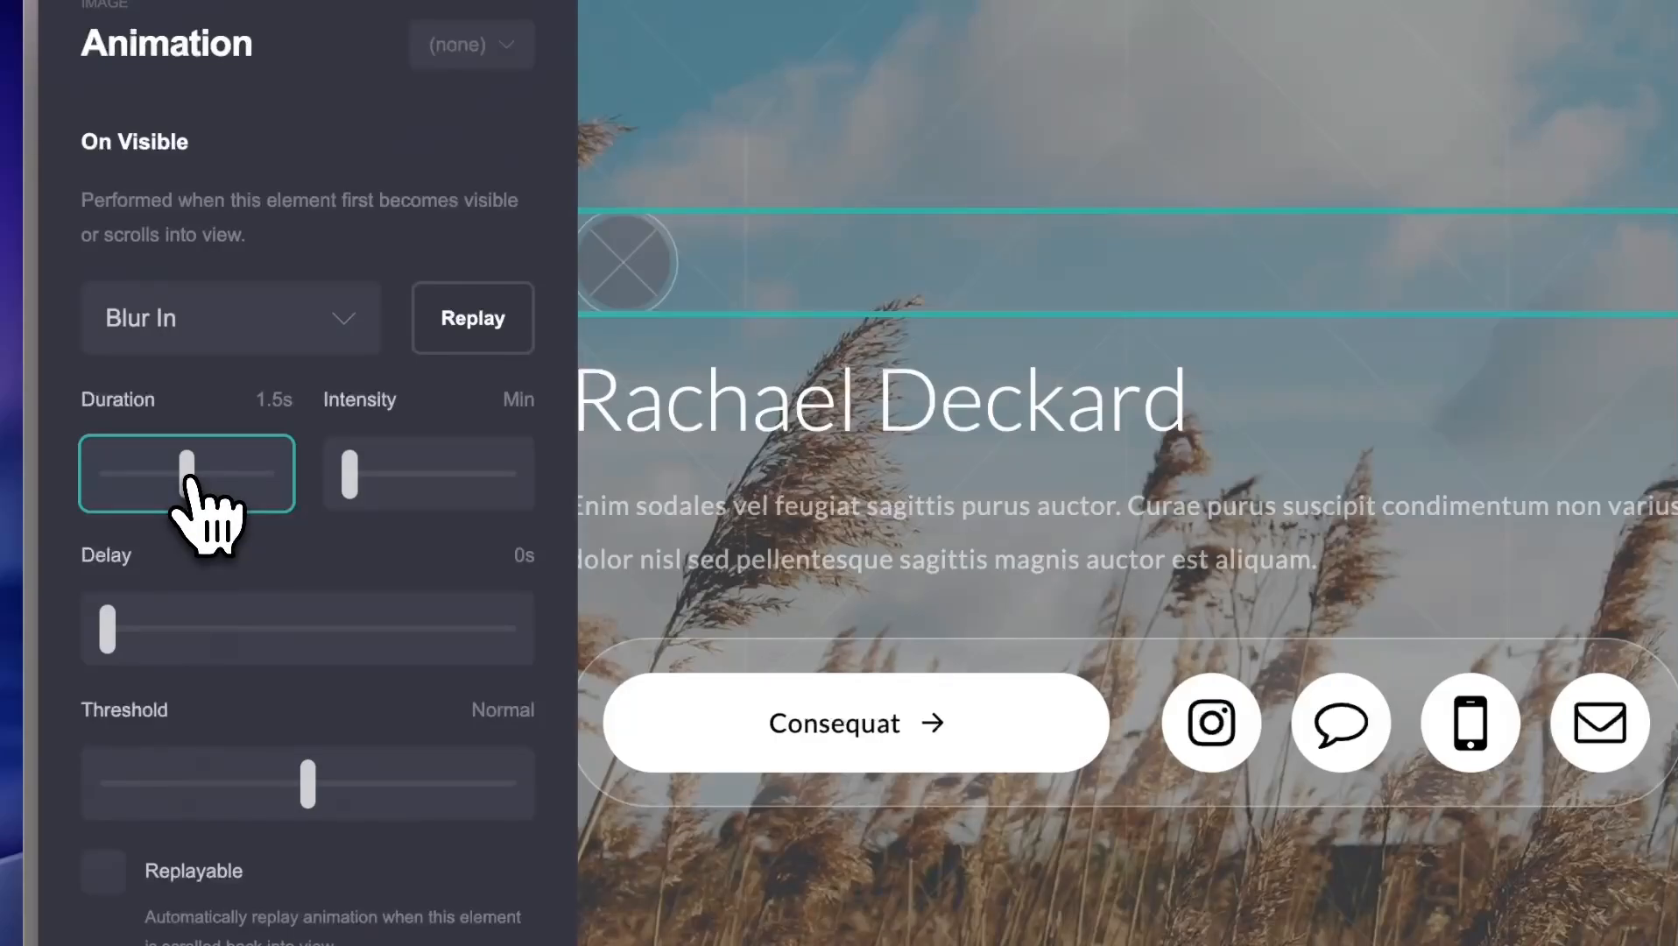
{"action": "scroll", "coordinate": [262, 736], "scroll_direction": "down", "scroll_amount": 4}
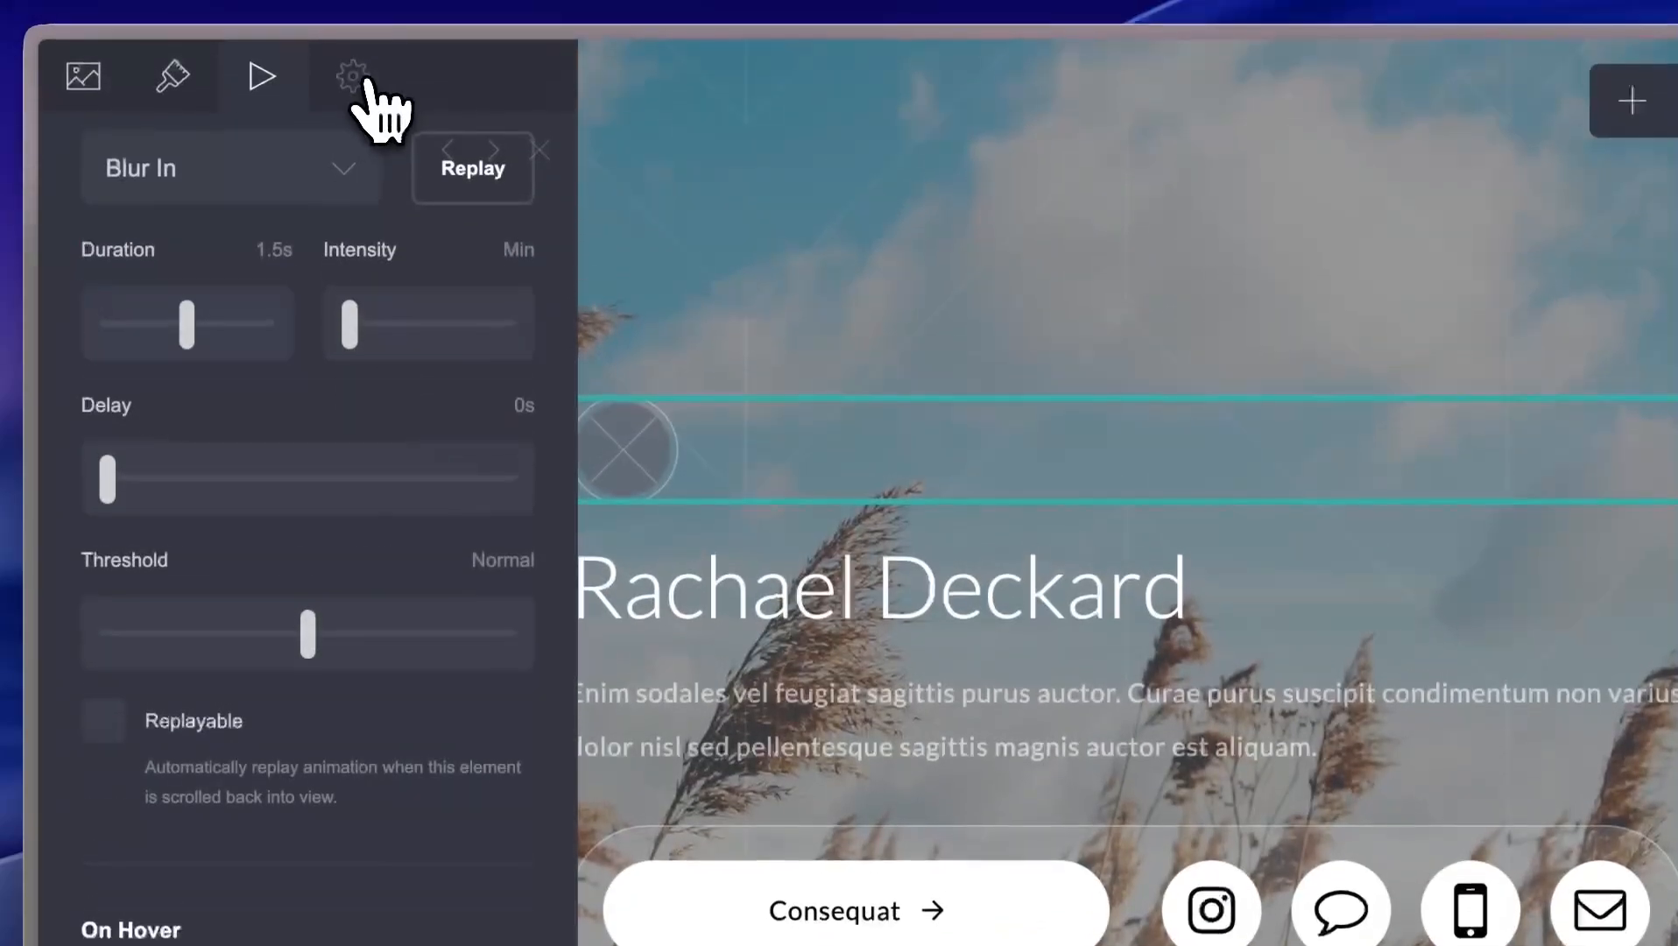
{"action": "left_click", "coordinate": [364, 80]}
{"action": "scroll", "coordinate": [281, 561], "scroll_direction": "up", "scroll_amount": 4}
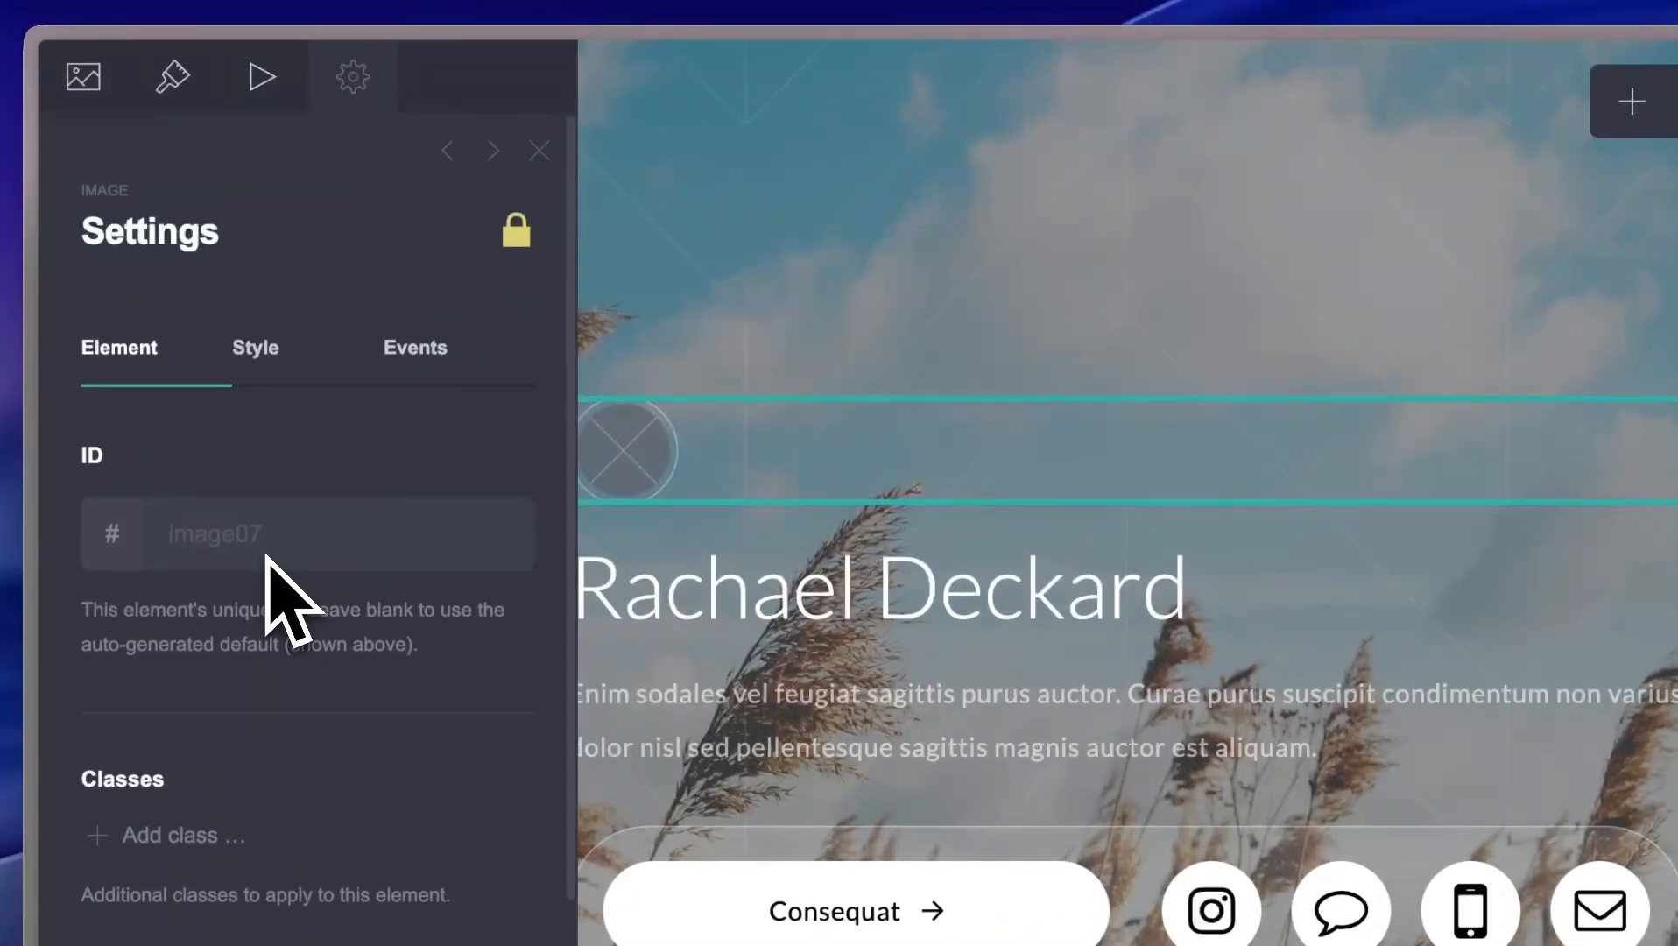
- Upload the Leonardo_Kino_XL_a...sian_restautant_3.jpg picture from Downloads as the profile image
{"action": "left_click", "coordinate": [84, 74]}
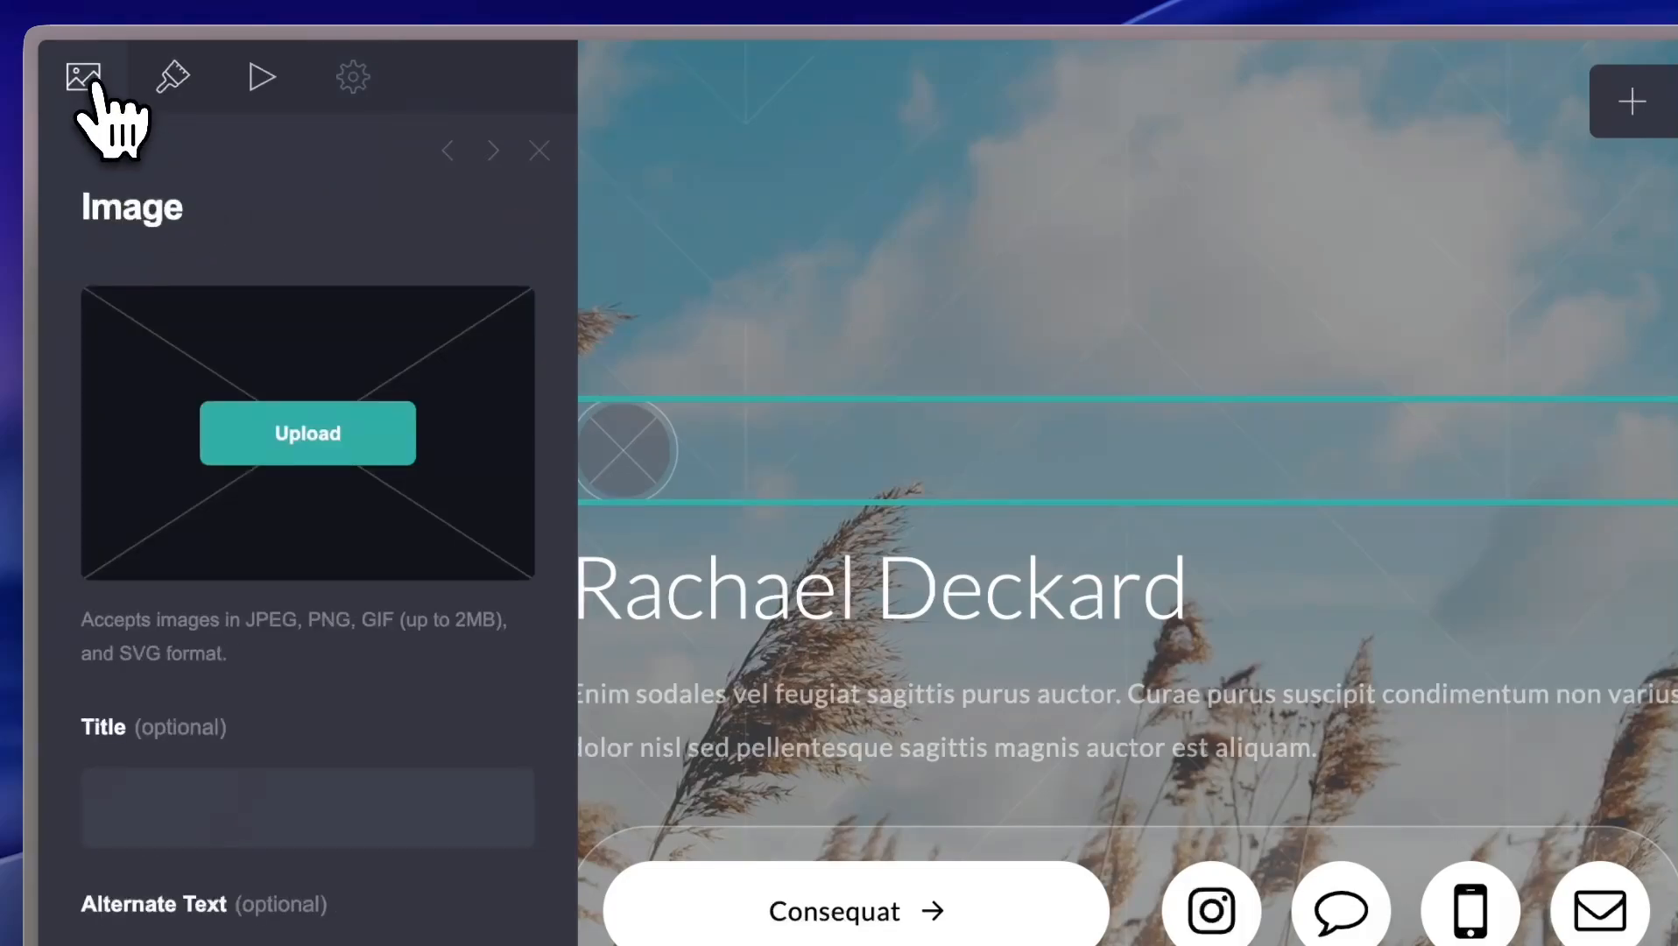
{"action": "left_click", "coordinate": [255, 432]}
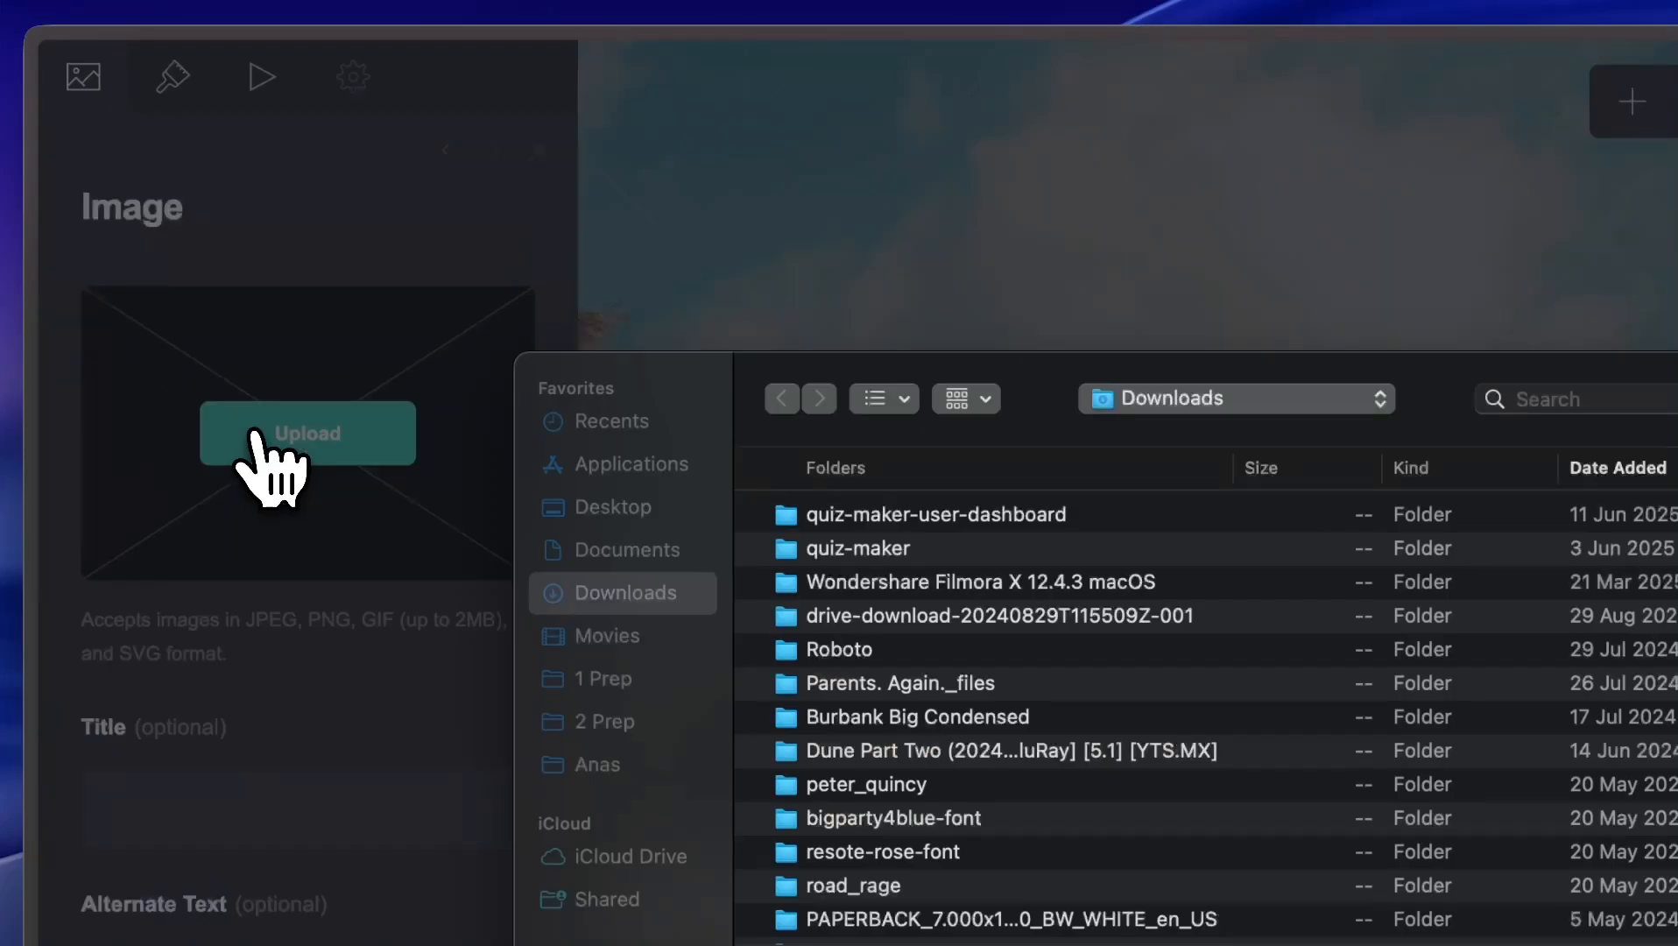
{"action": "scroll", "coordinate": [759, 550], "scroll_direction": "down", "scroll_amount": 10}
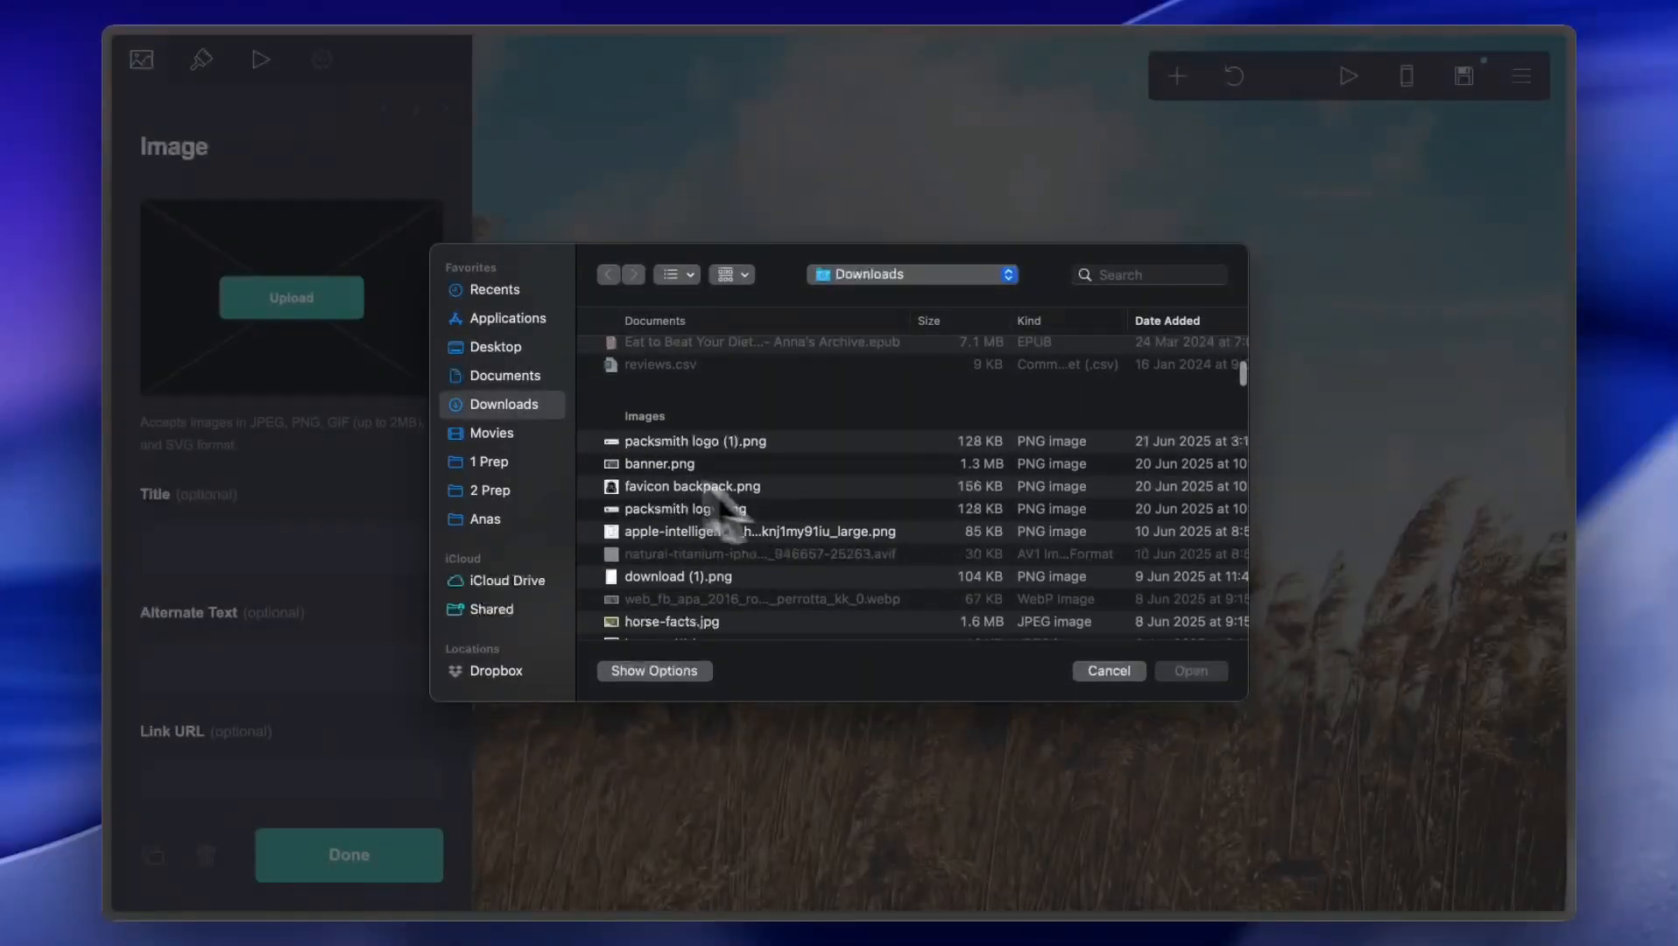
{"action": "scroll", "coordinate": [842, 550], "scroll_direction": "down", "scroll_amount": 1}
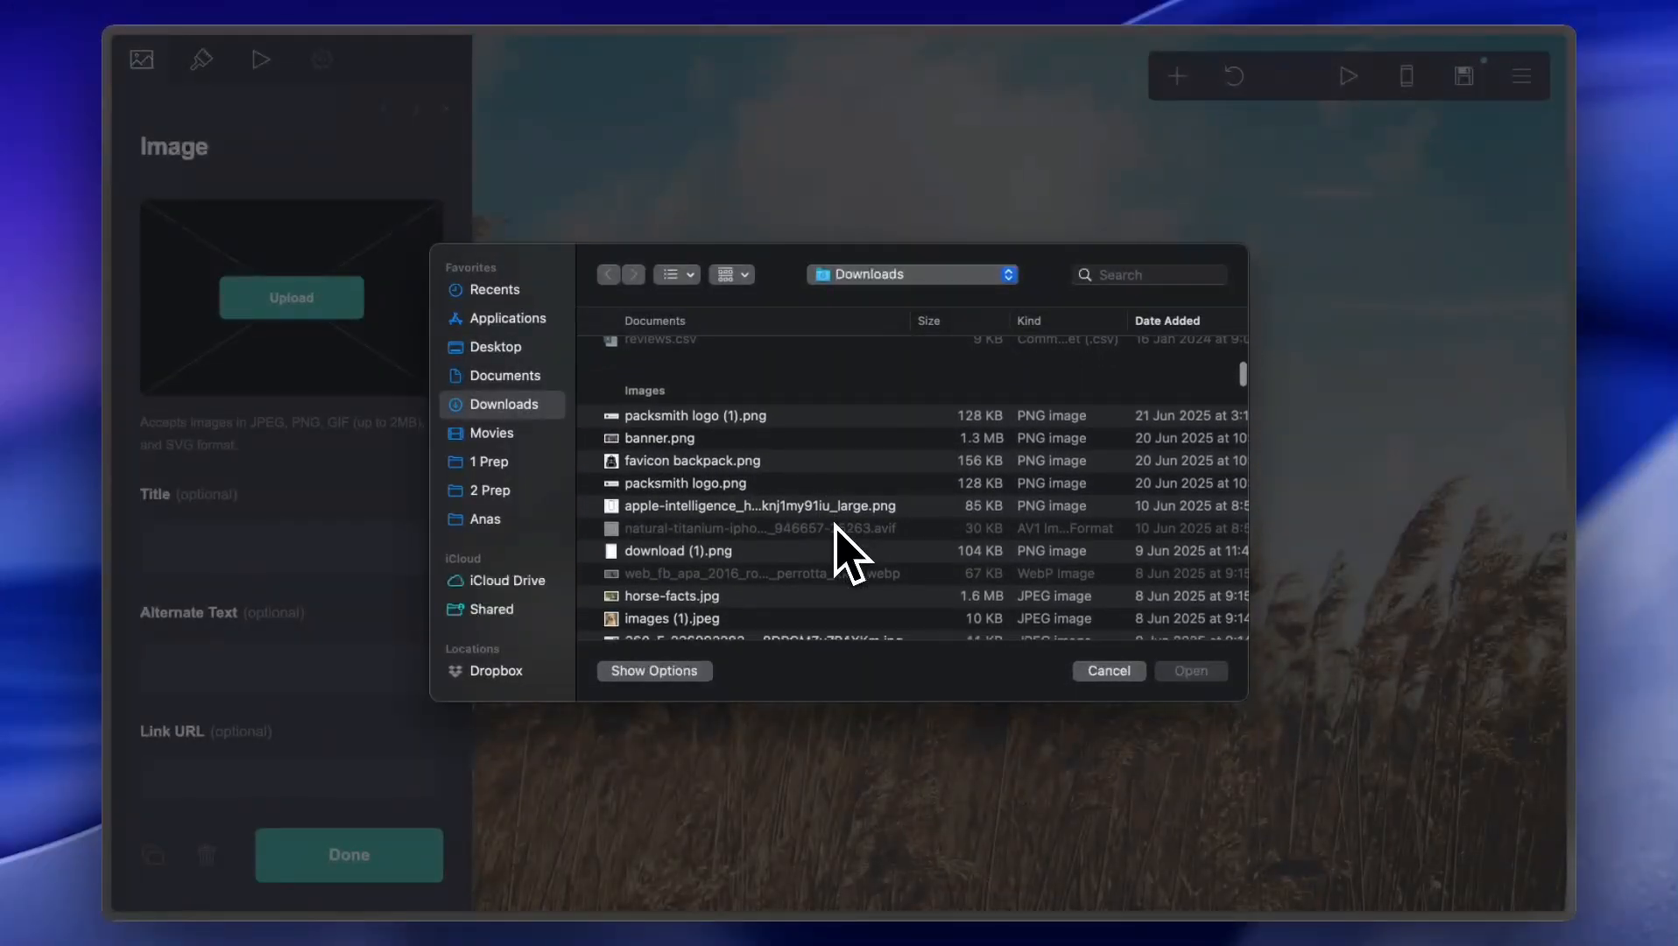
{"action": "scroll", "coordinate": [797, 535], "scroll_direction": "down", "scroll_amount": 15}
{"action": "left_click", "coordinate": [733, 469]}
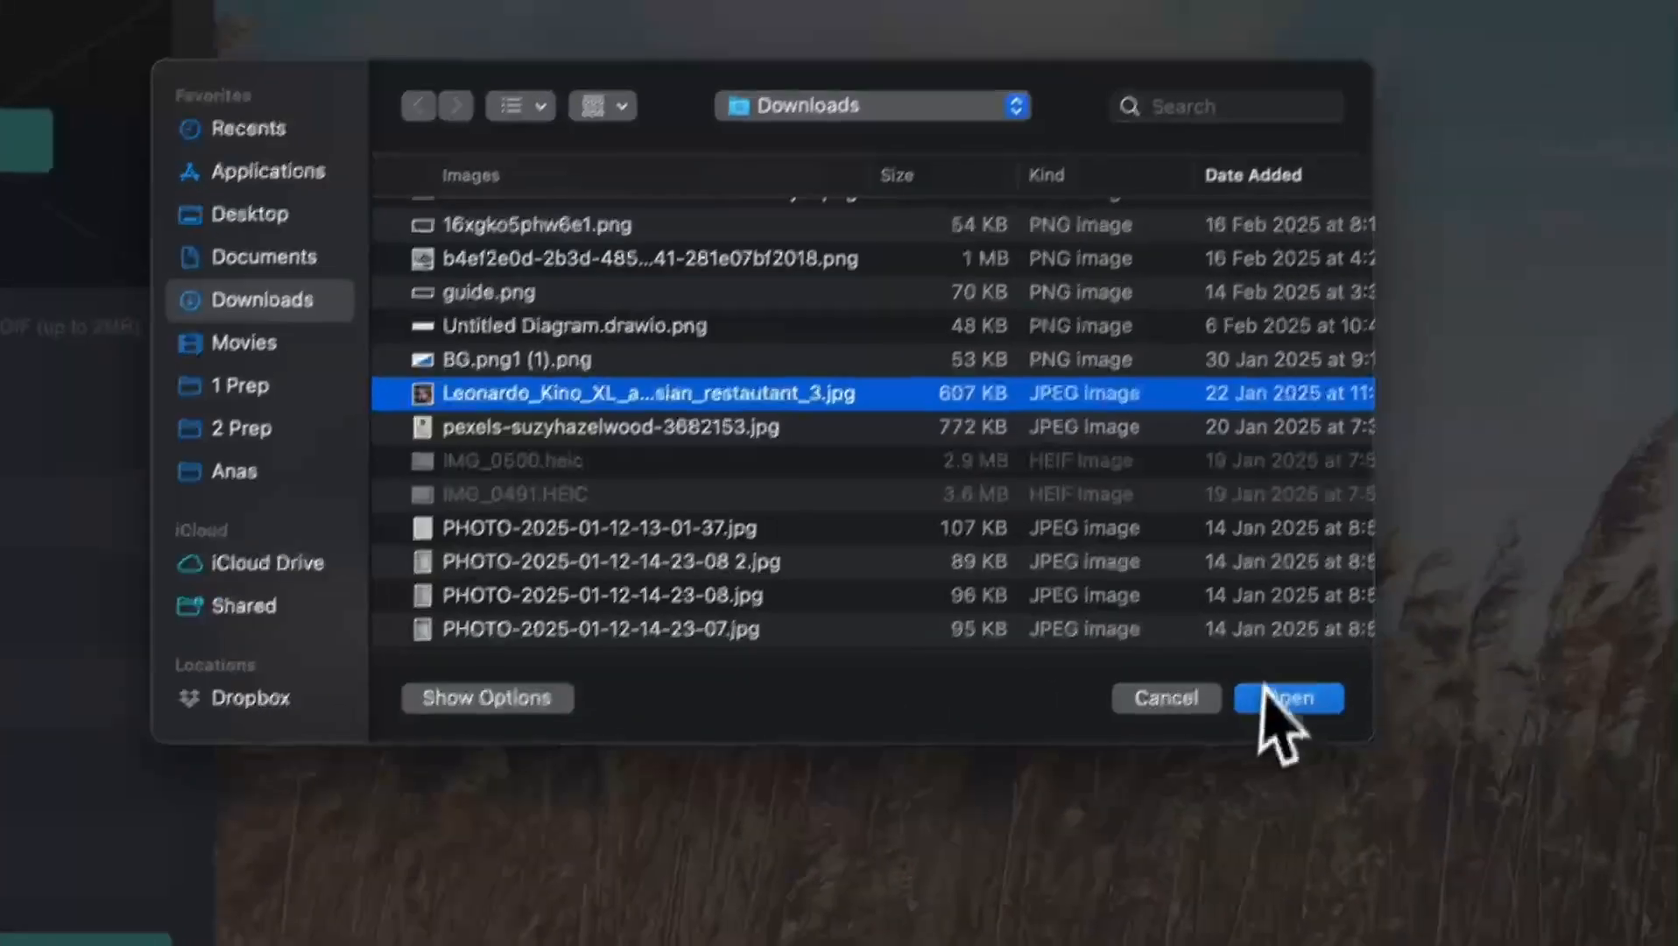
{"action": "left_click", "coordinate": [1262, 691]}
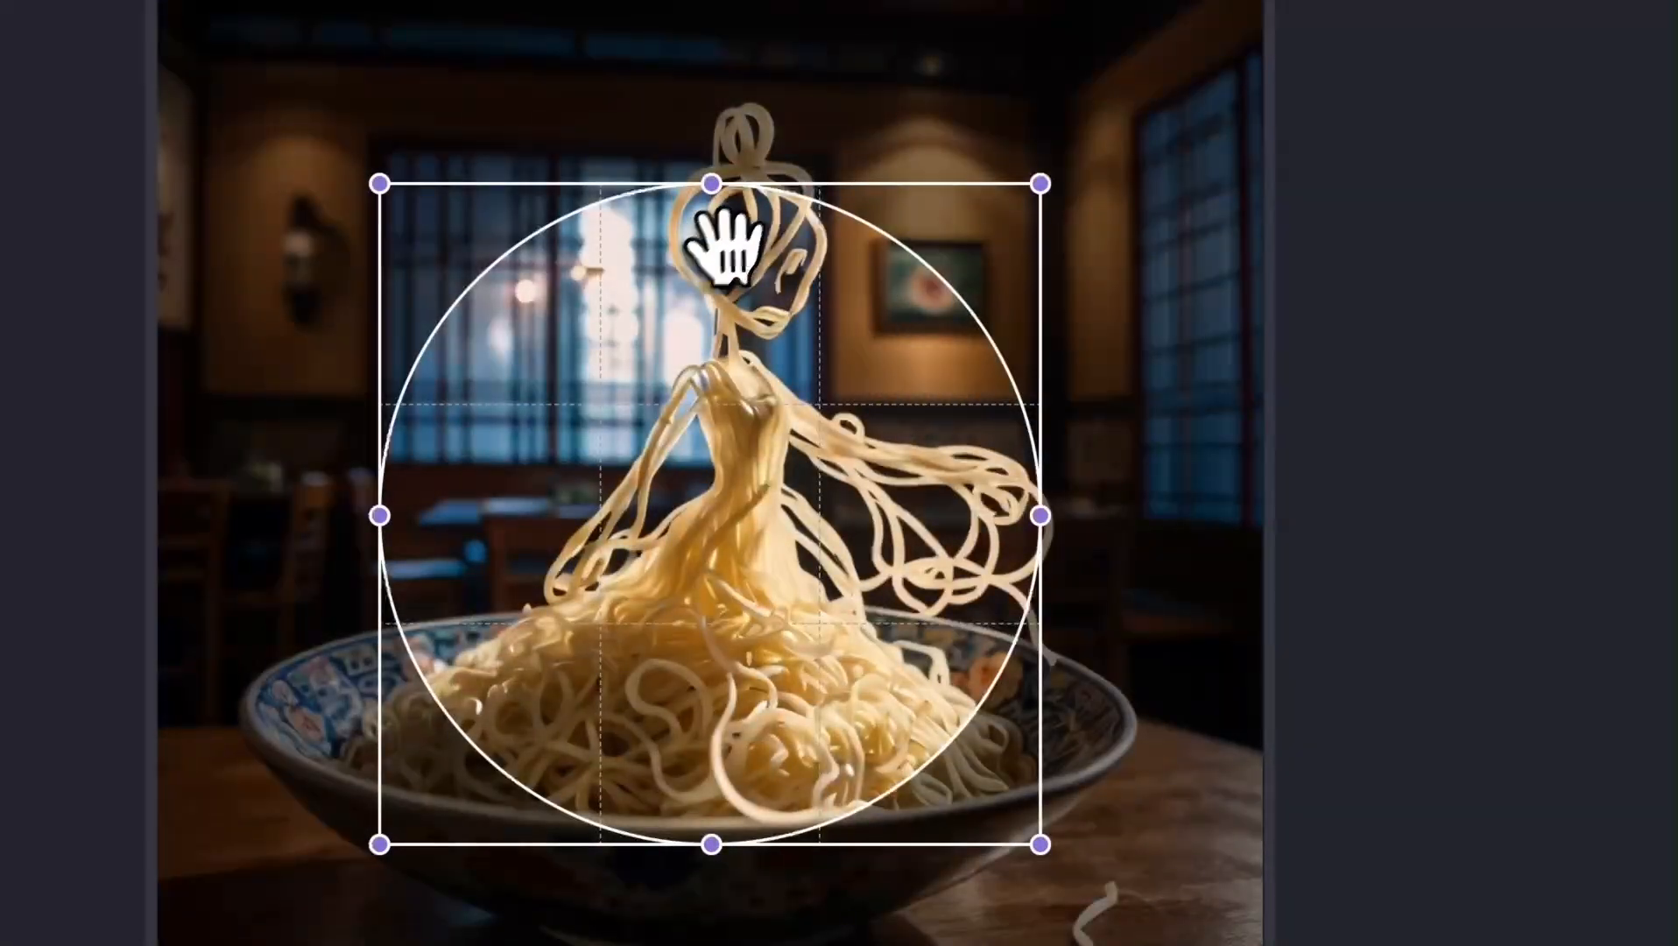
- Move the circular crop up around the noodle figure, apply it, and set the image title to "Taco Lovers"
{"action": "left_click_drag", "start_coordinate": [758, 486], "coordinate": [810, 393]}
{"action": "left_click", "coordinate": [1576, 105]}
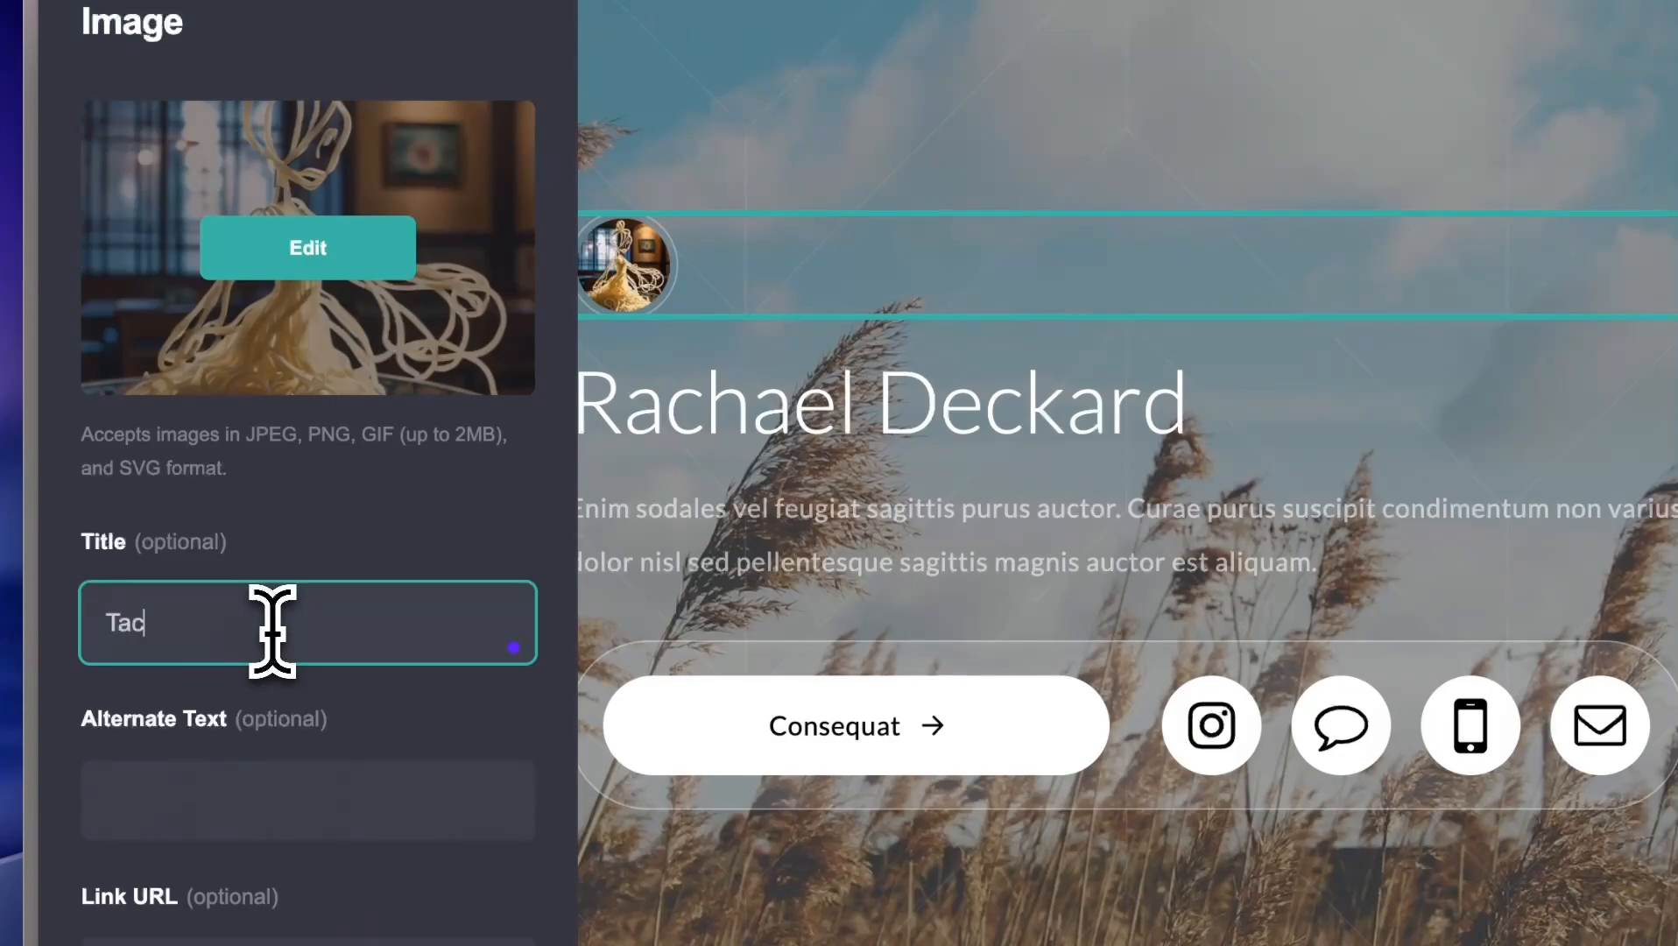
{"action": "type", "text": "Lovers"}
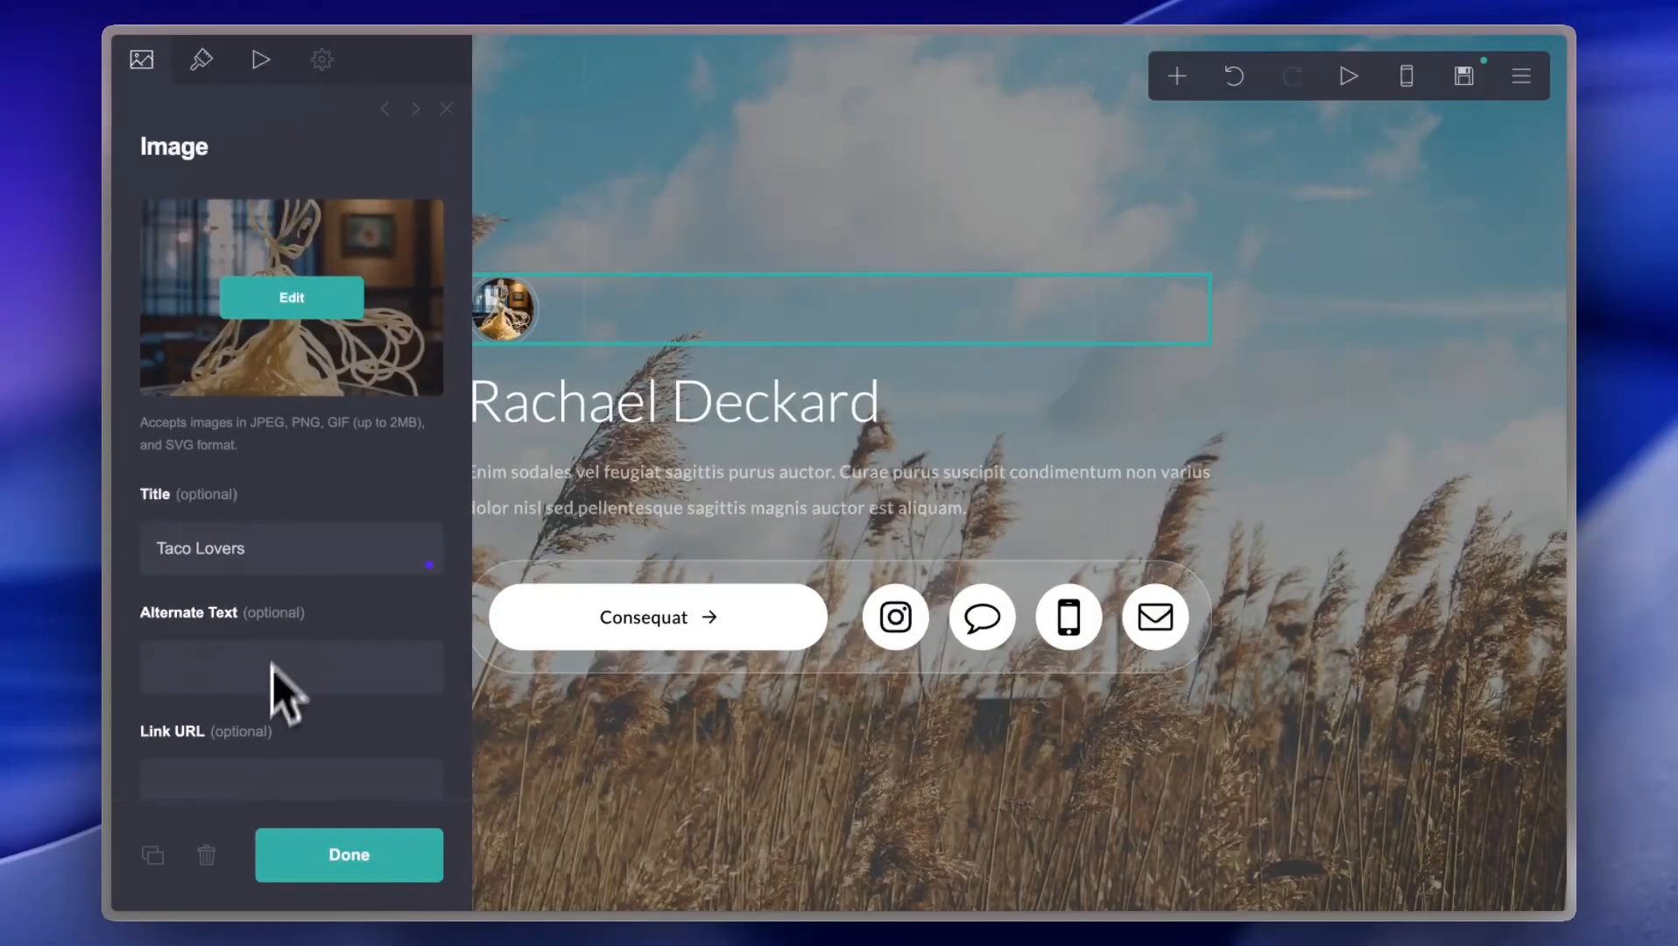
- Look through the image's alternate text, link URL and loading options, and close the image settings
{"action": "scroll", "coordinate": [279, 784], "scroll_direction": "down", "scroll_amount": 2}
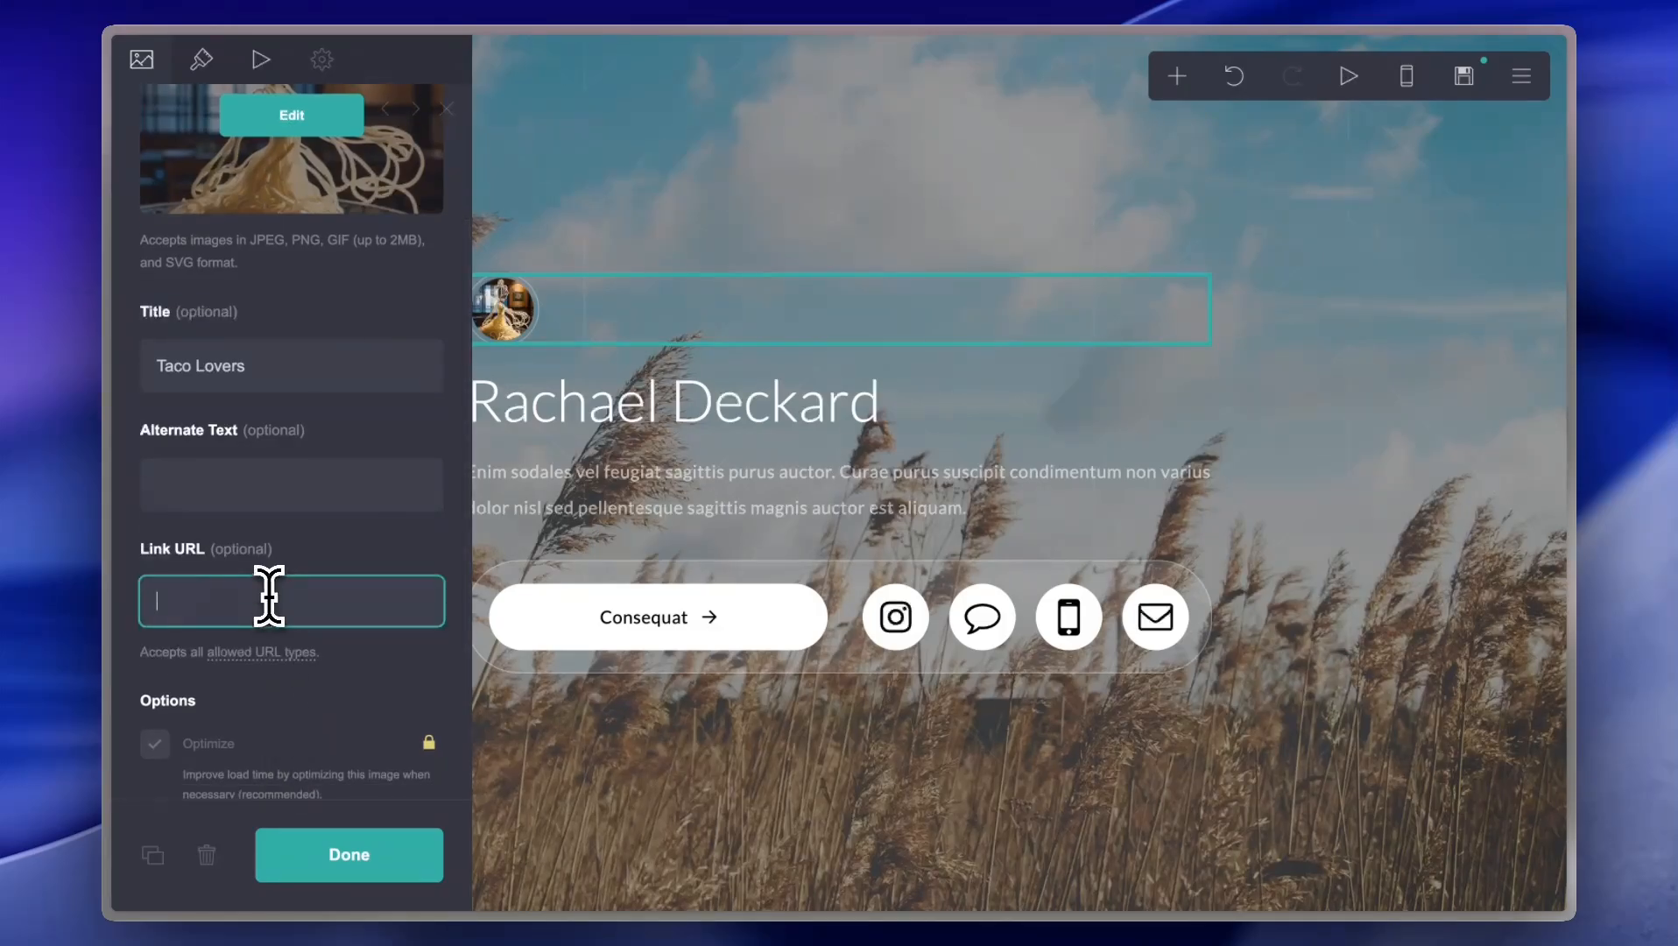
{"action": "scroll", "coordinate": [337, 648], "scroll_direction": "down", "scroll_amount": 2}
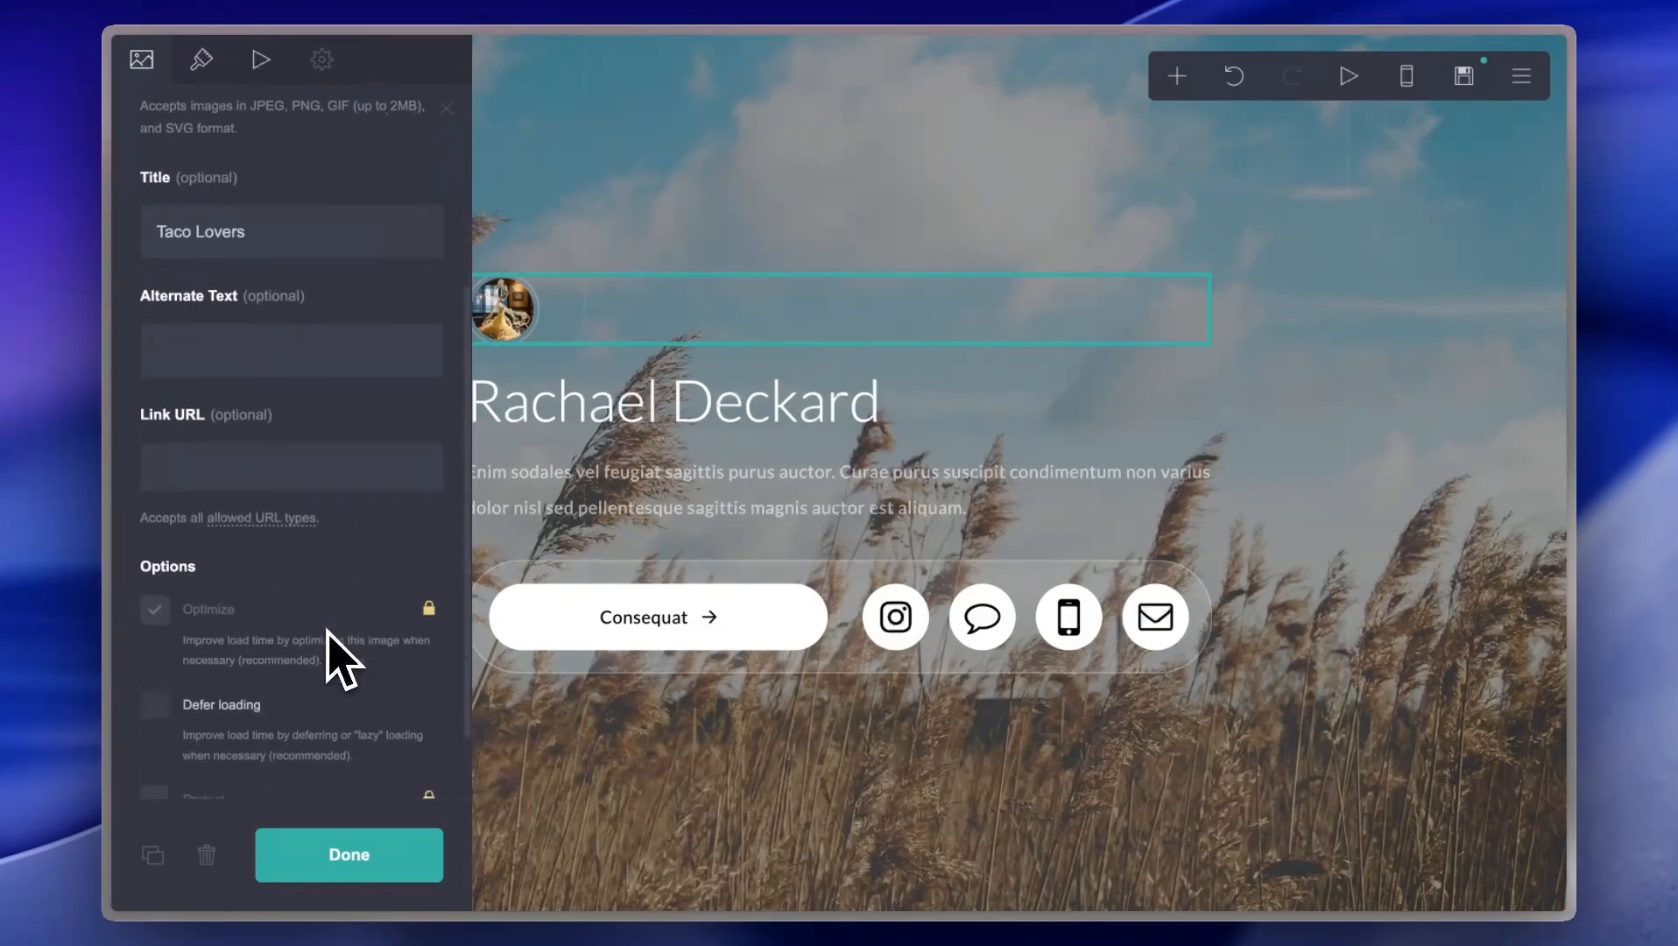
{"action": "scroll", "coordinate": [341, 657], "scroll_direction": "up", "scroll_amount": 4}
{"action": "left_click", "coordinate": [354, 867]}
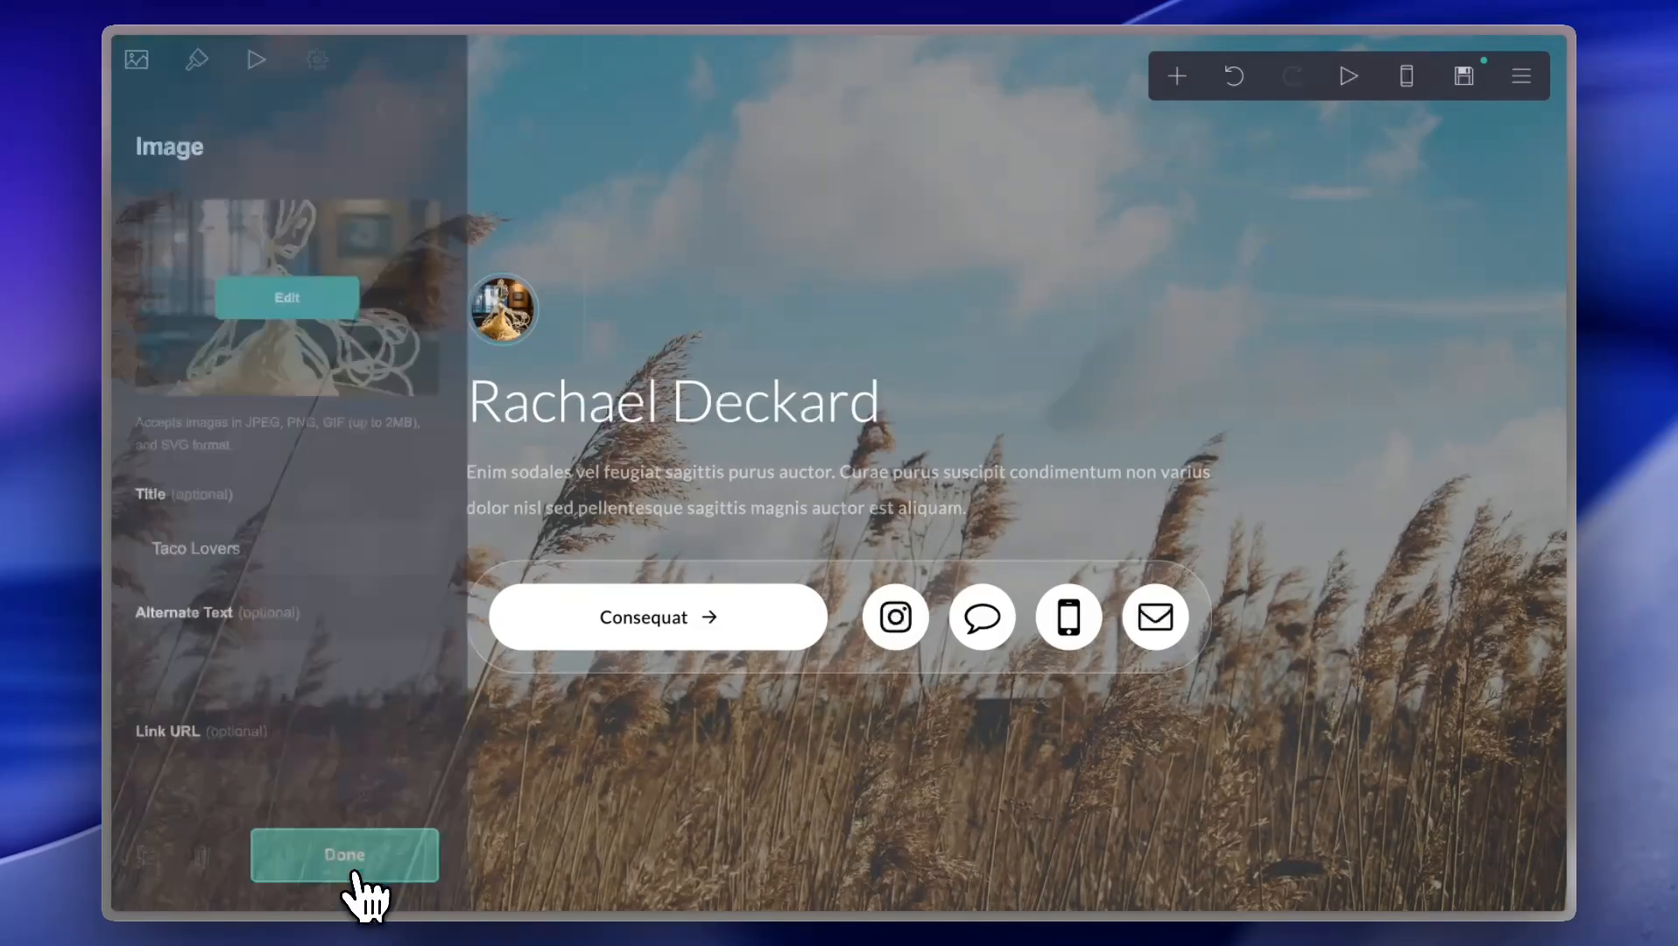
- Replace the site title text with "Taco club"
{"action": "left_click", "coordinate": [655, 412]}
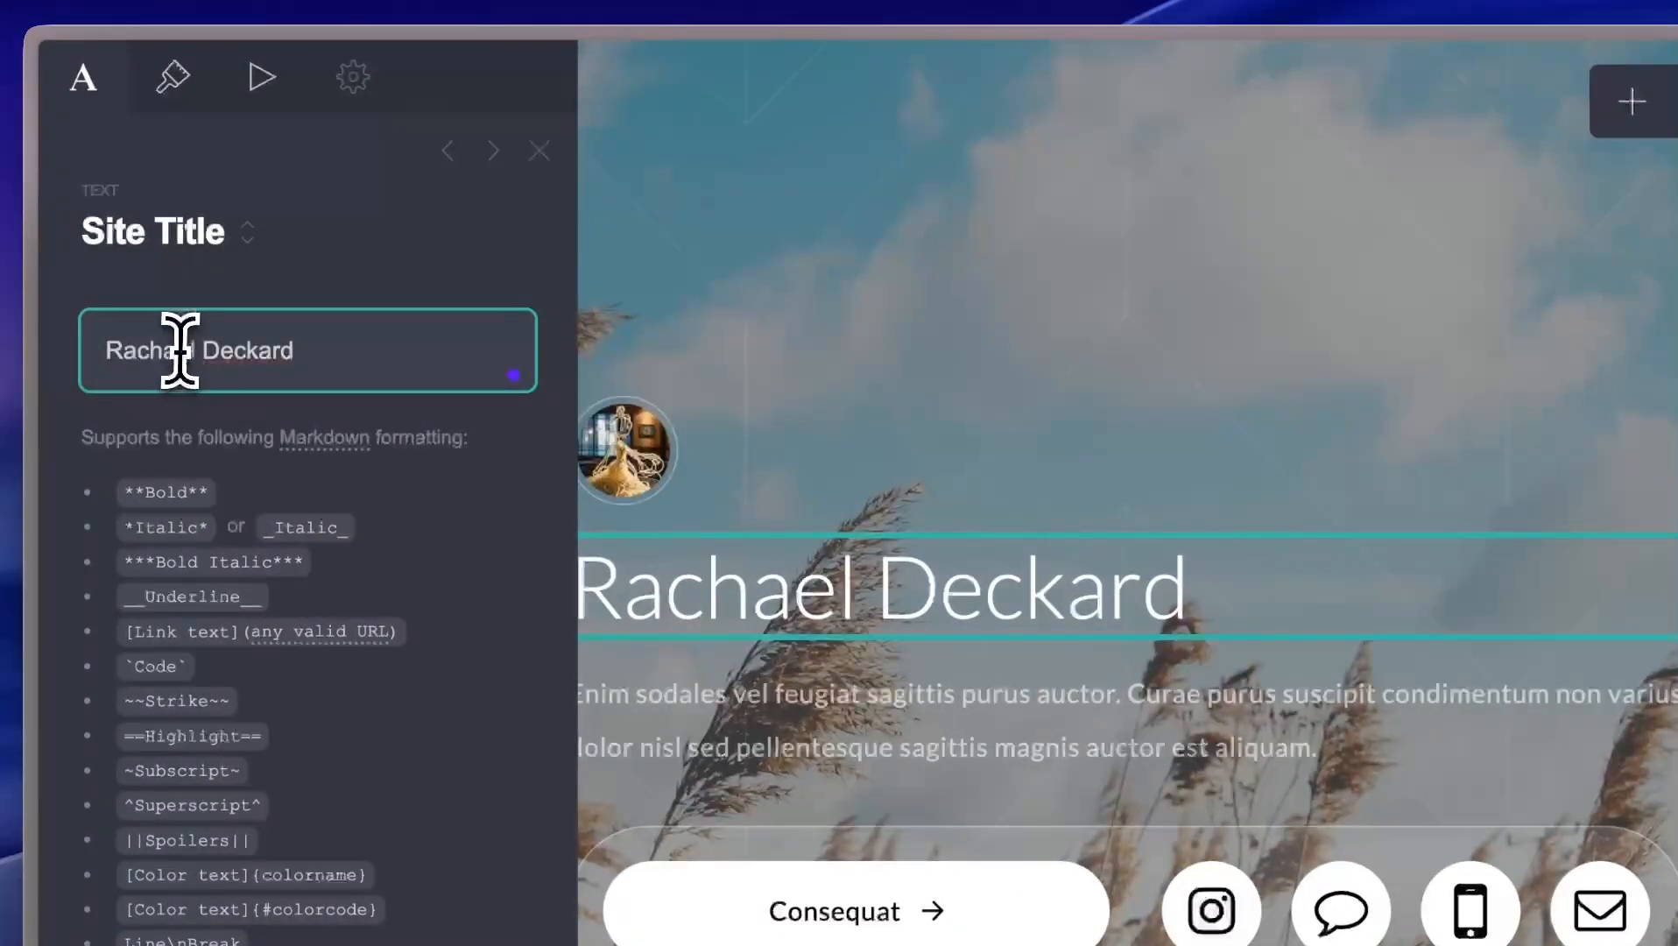
{"action": "triple_click", "coordinate": [206, 243]}
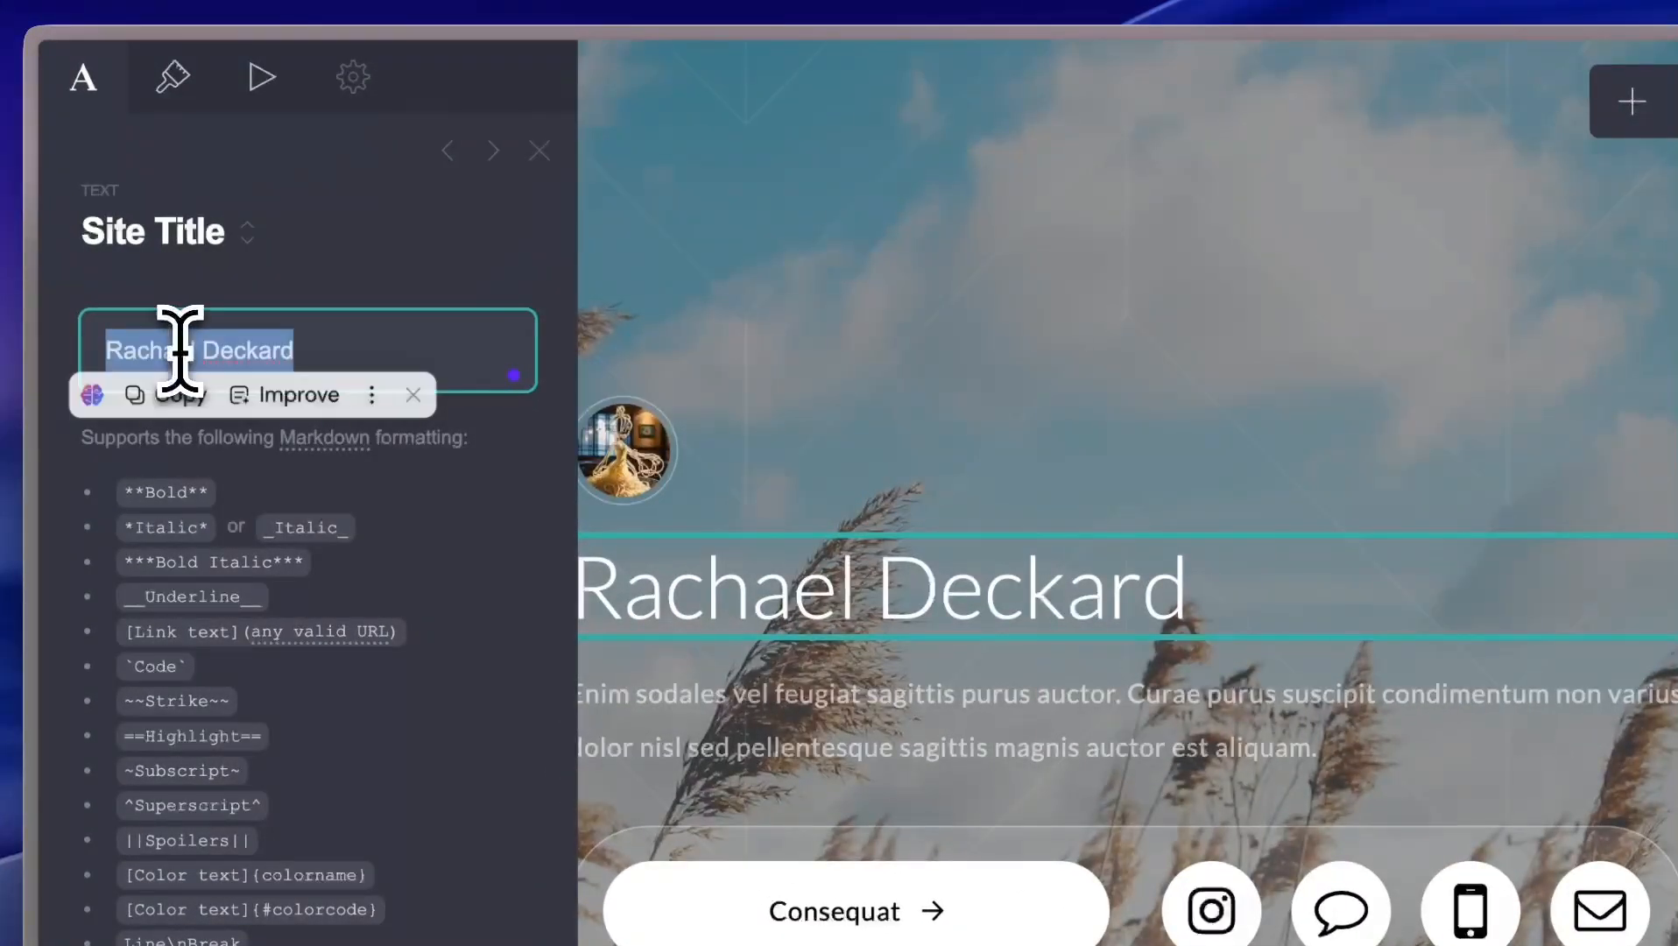
{"action": "type", "text": "Taco"}
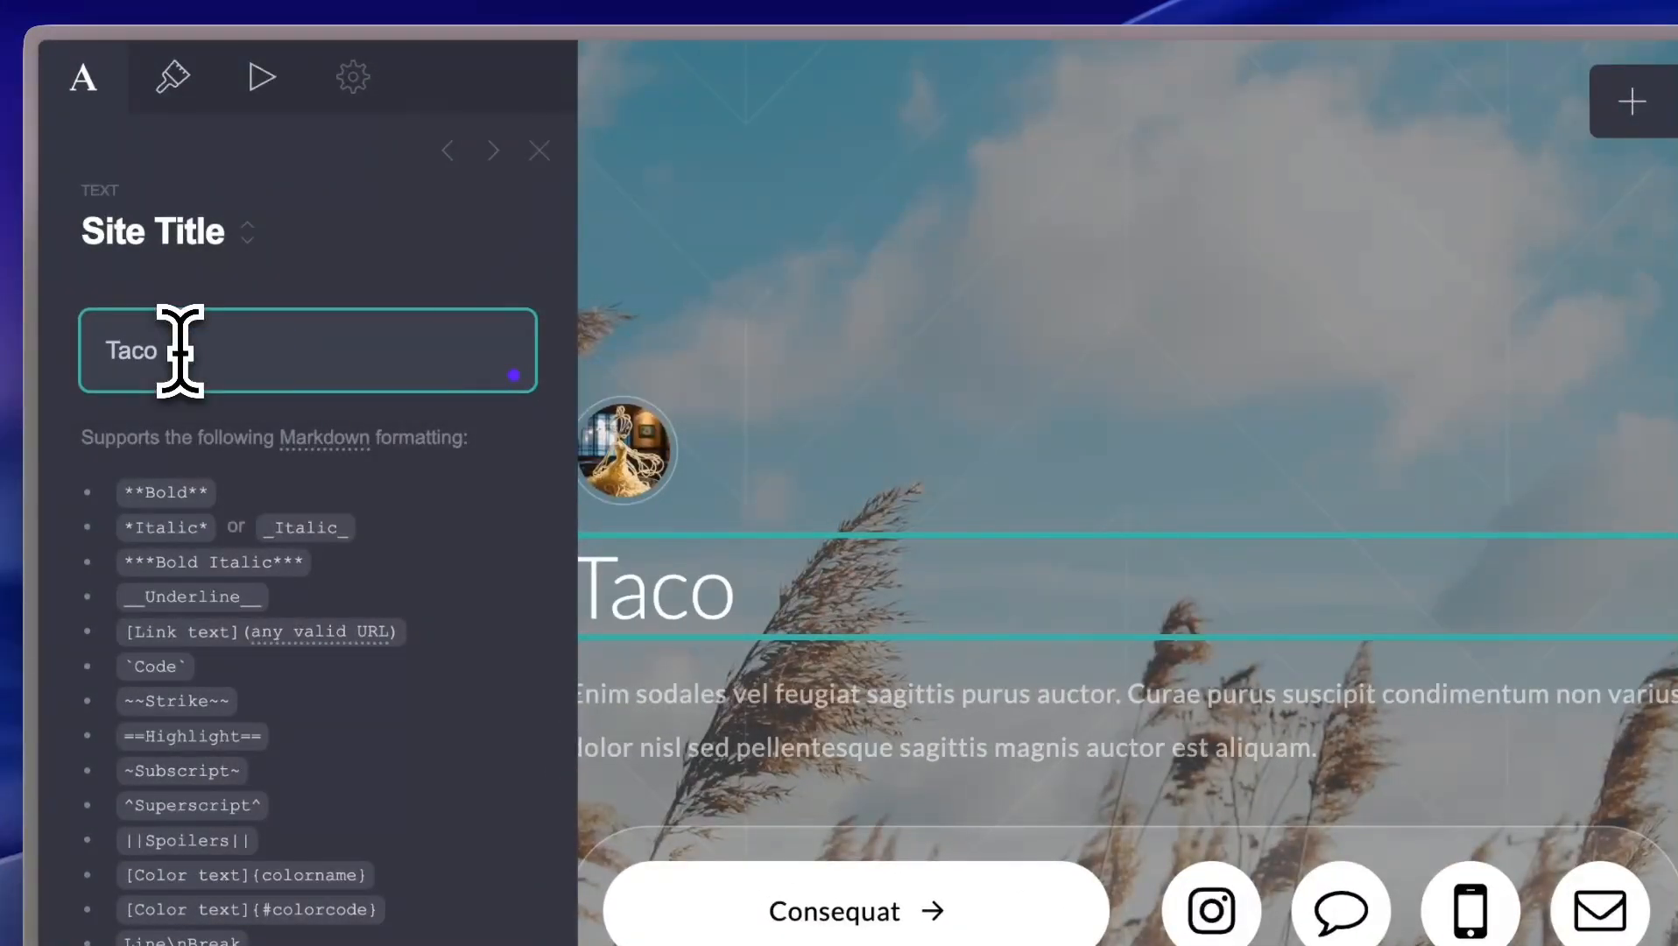
{"action": "type", "text": " club"}
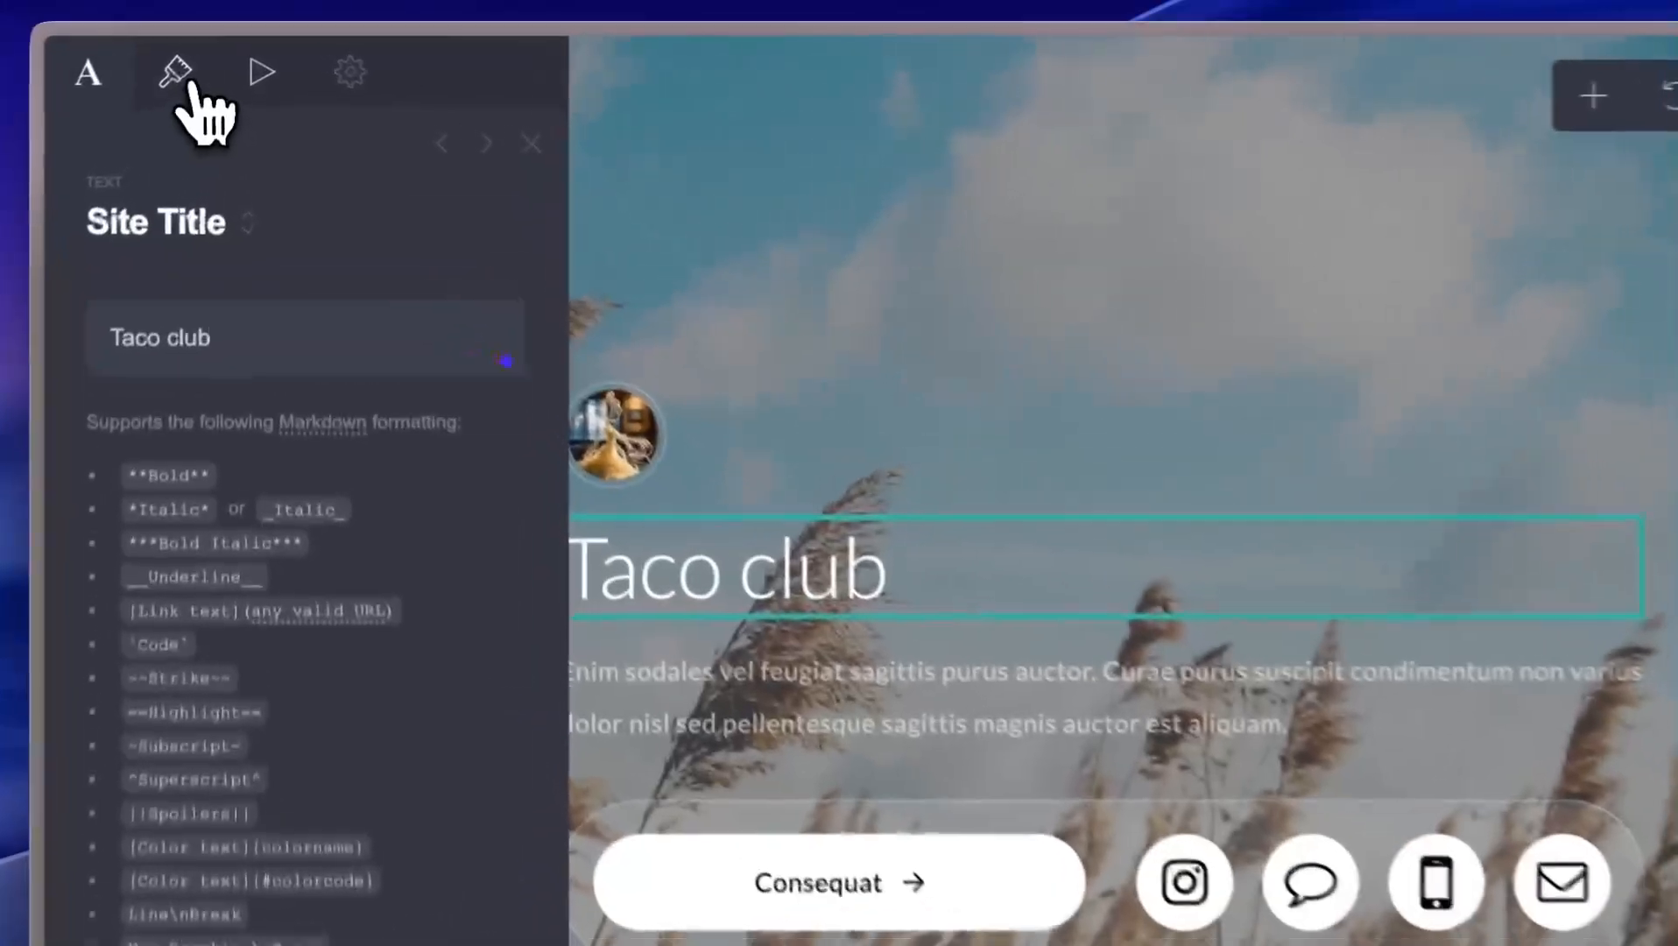
- Change the site title's color to pure red, #FF0000
{"action": "left_click", "coordinate": [203, 63]}
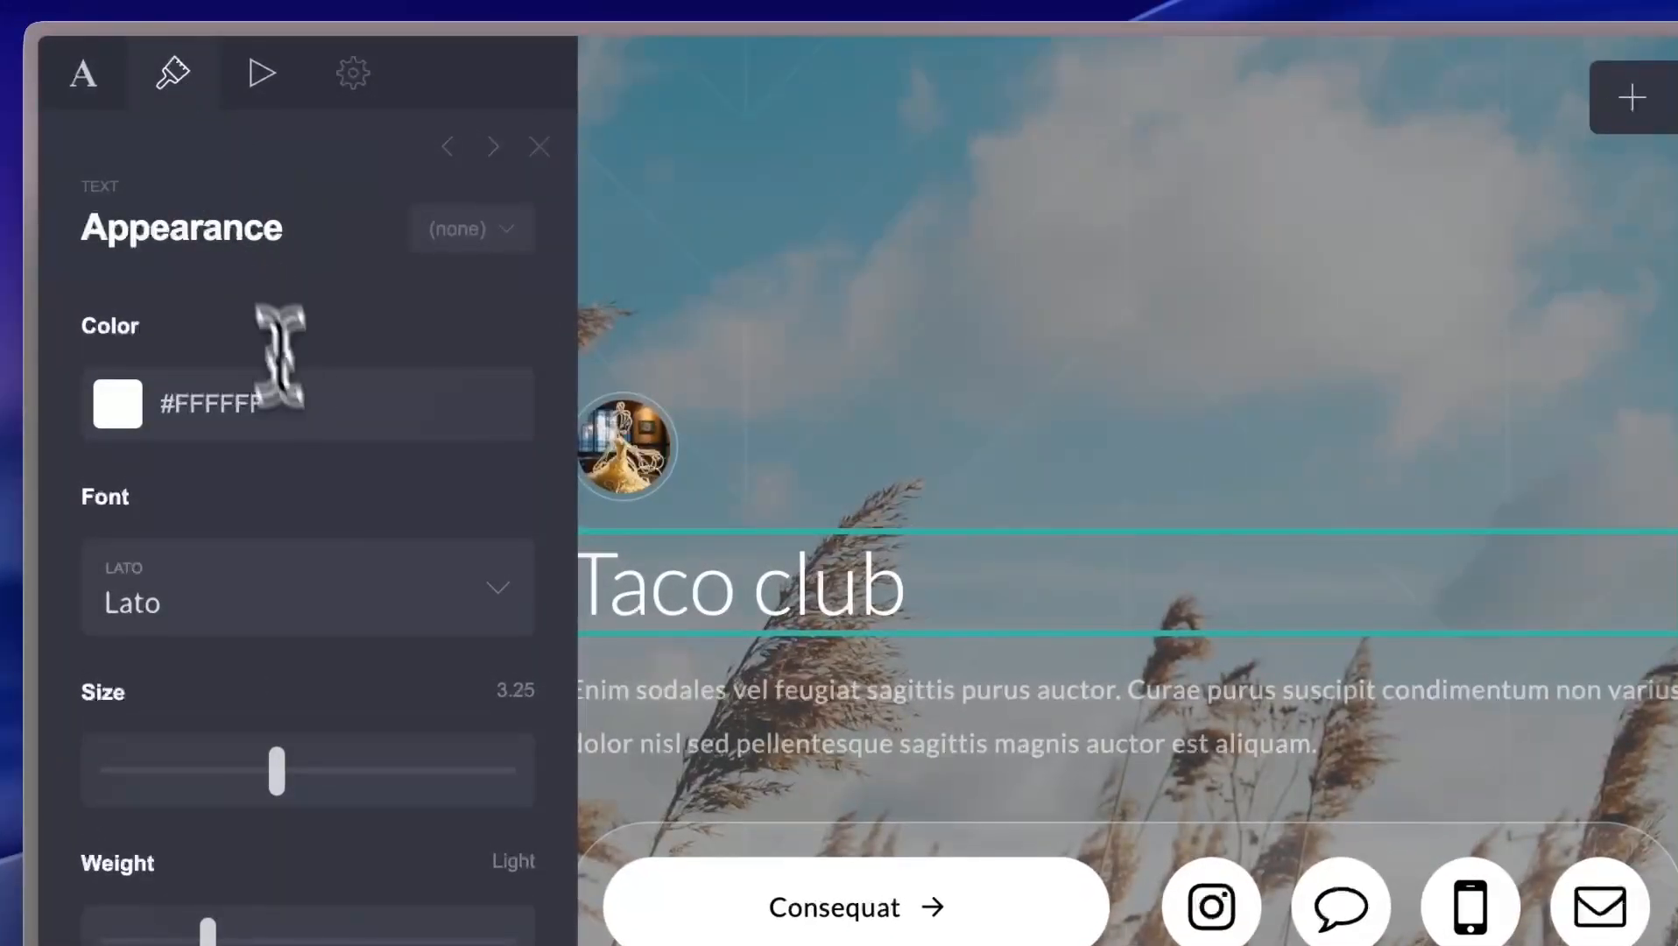
{"action": "left_click", "coordinate": [293, 402]}
{"action": "left_click", "coordinate": [348, 543]}
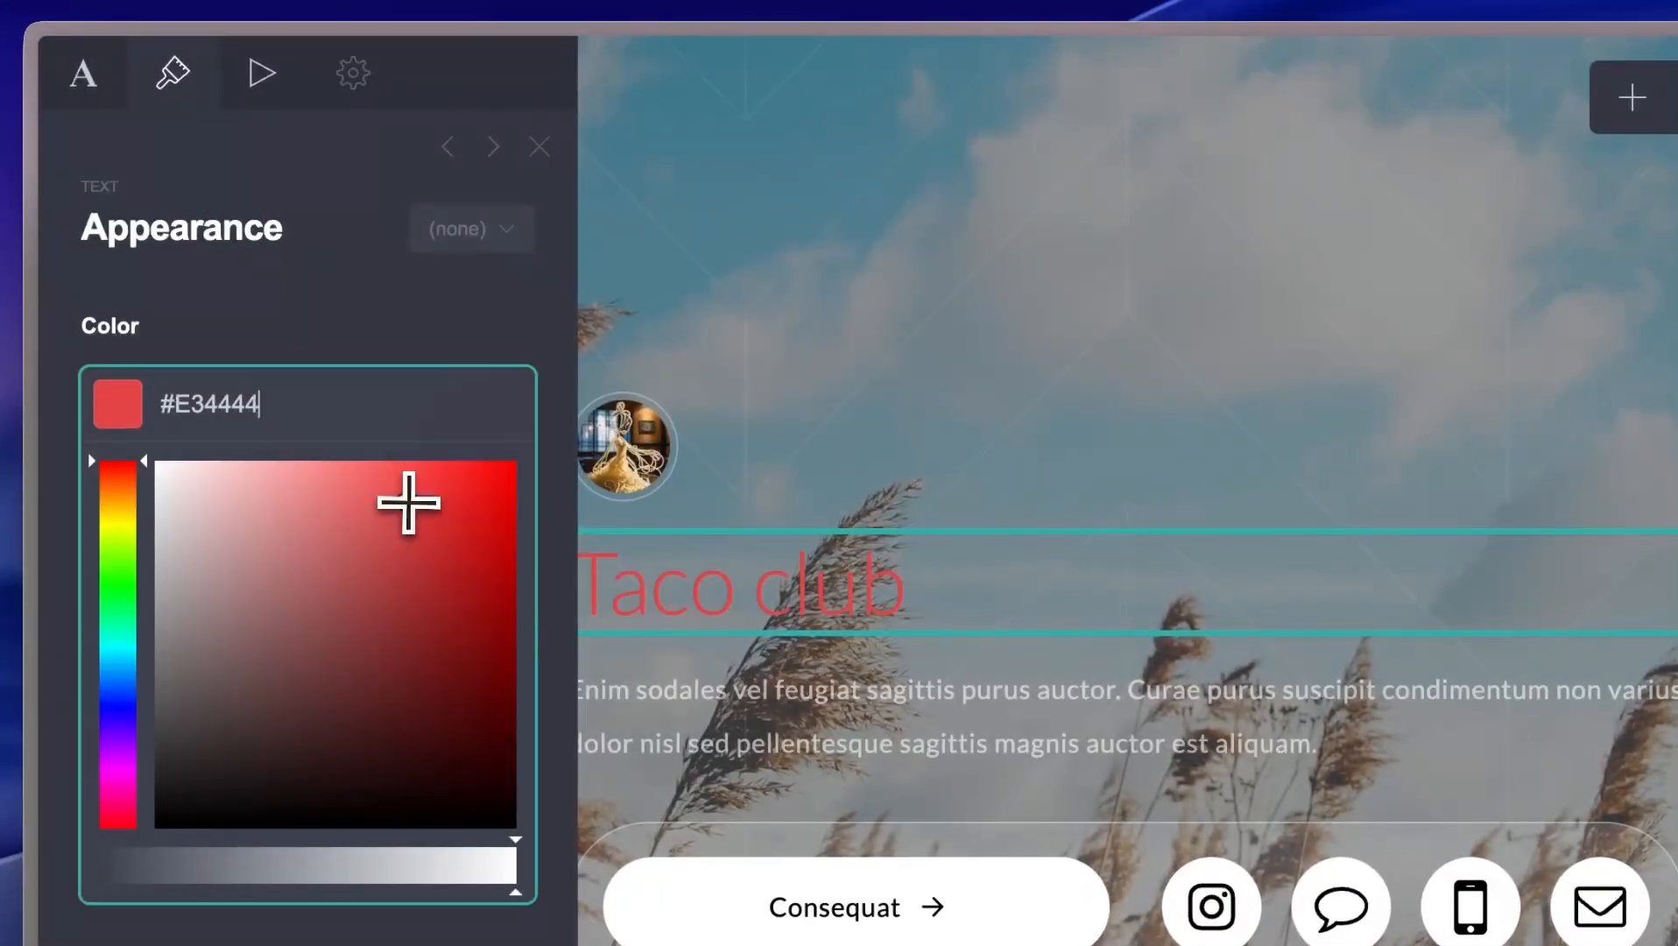
{"action": "left_click_drag", "start_coordinate": [396, 487], "coordinate": [536, 461]}
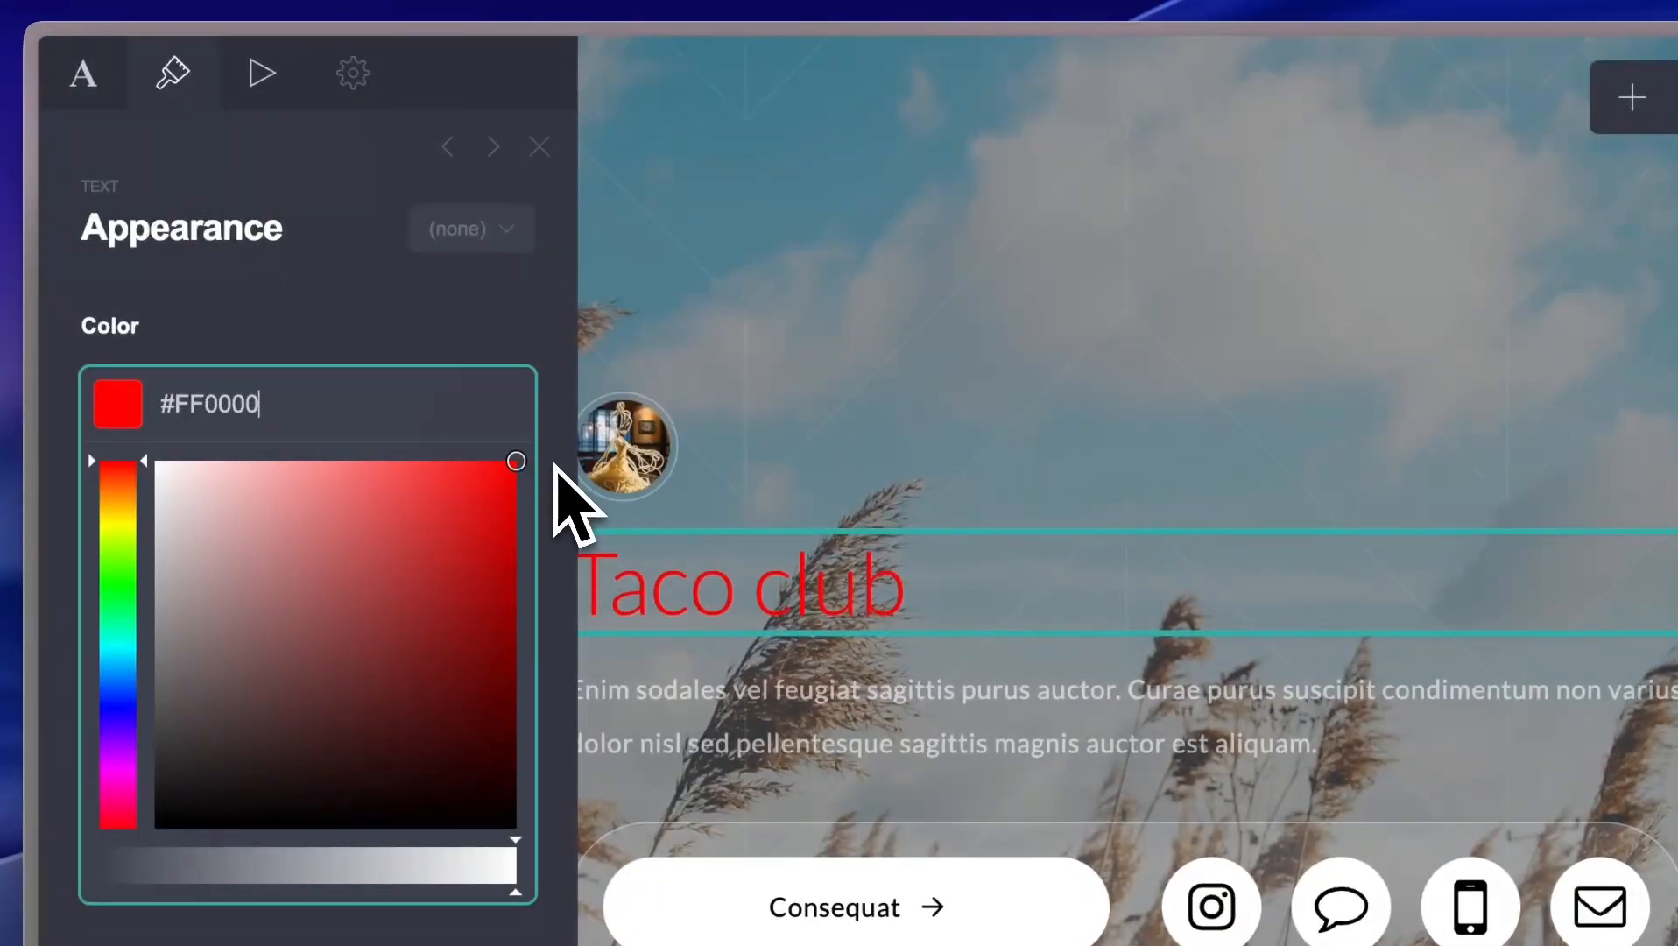
{"action": "left_click", "coordinate": [403, 292]}
- Set the site title's font to Lemonada and its size to 3.375
{"action": "left_click", "coordinate": [290, 589]}
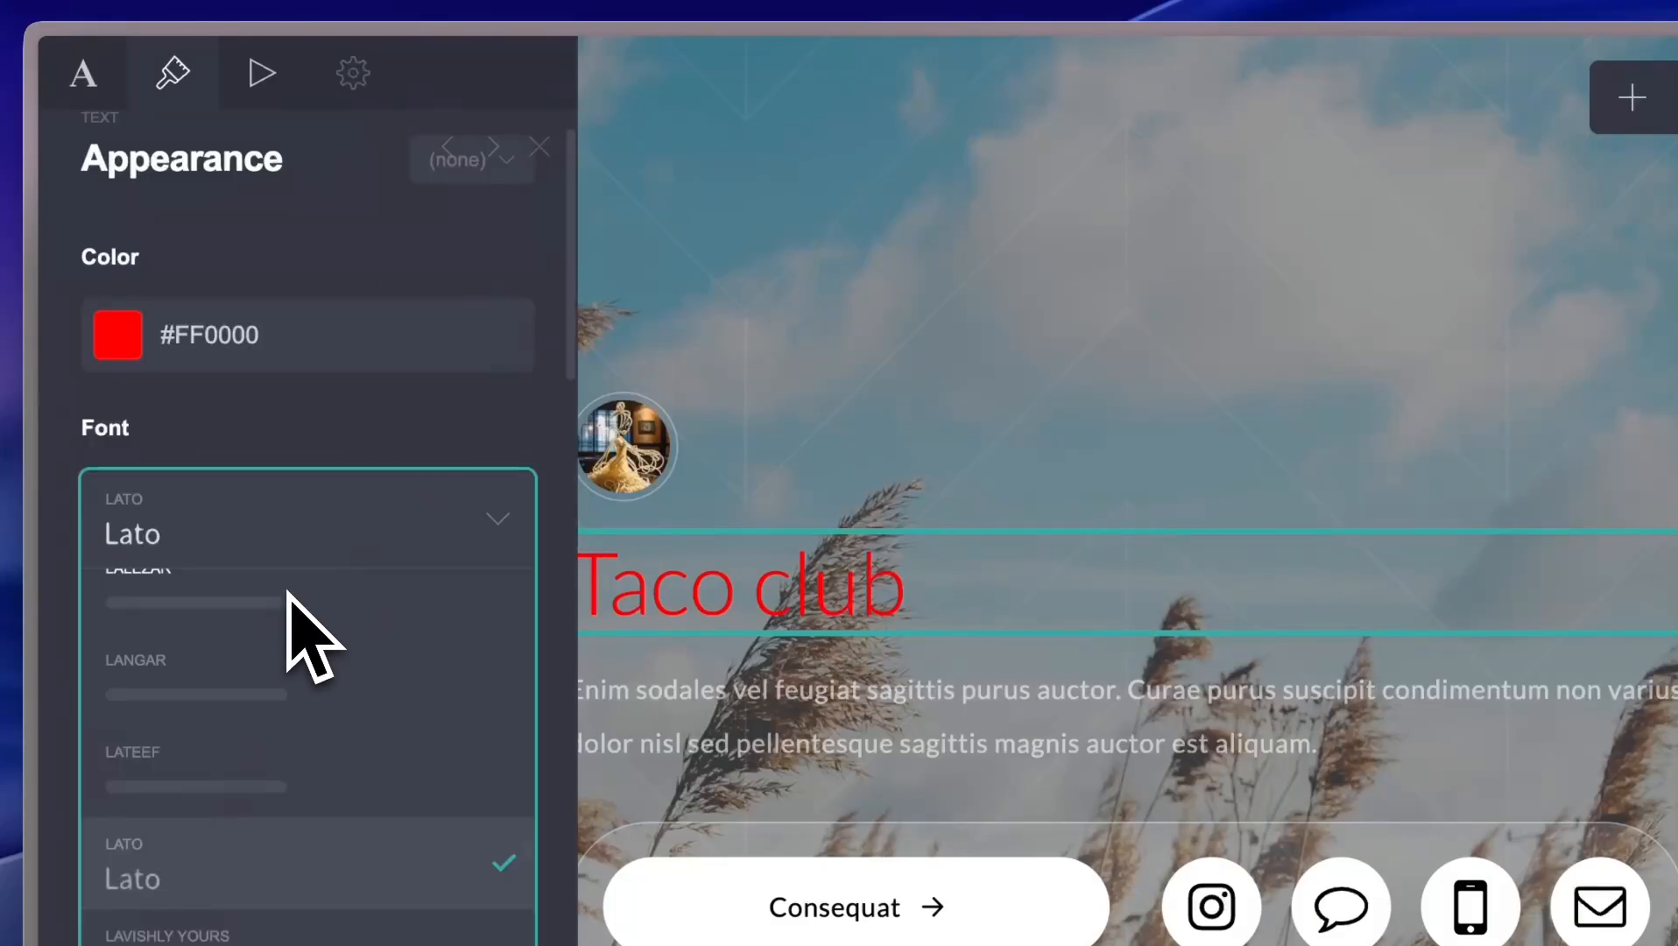
{"action": "scroll", "coordinate": [364, 787], "scroll_direction": "down", "scroll_amount": 4}
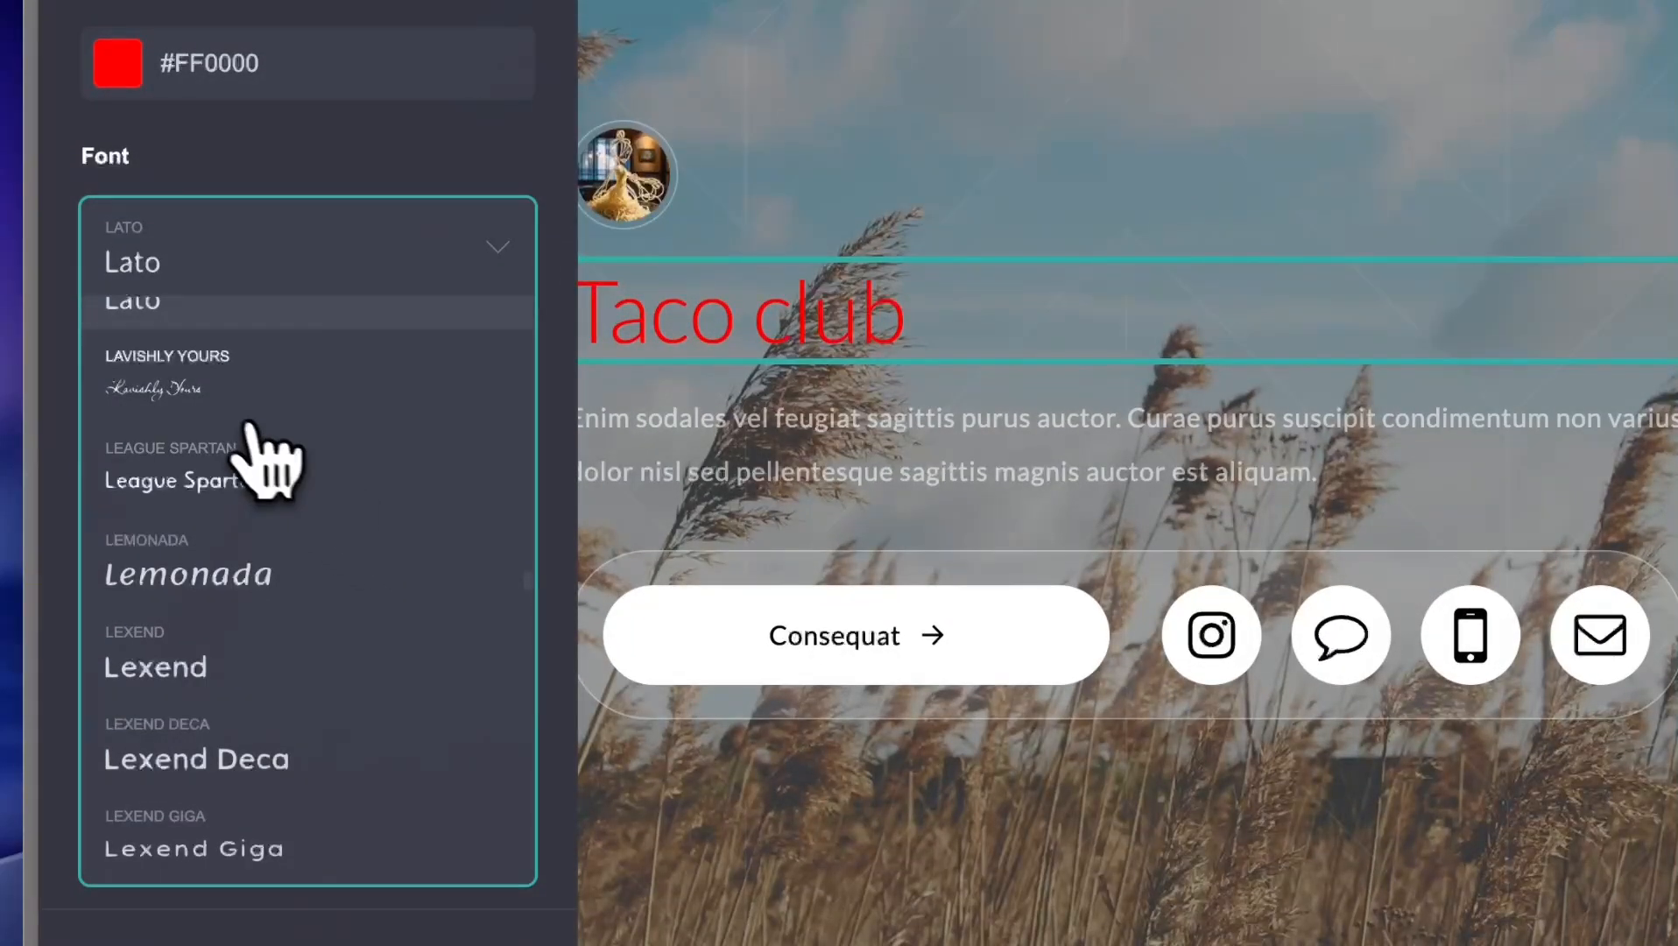
{"action": "left_click", "coordinate": [223, 591]}
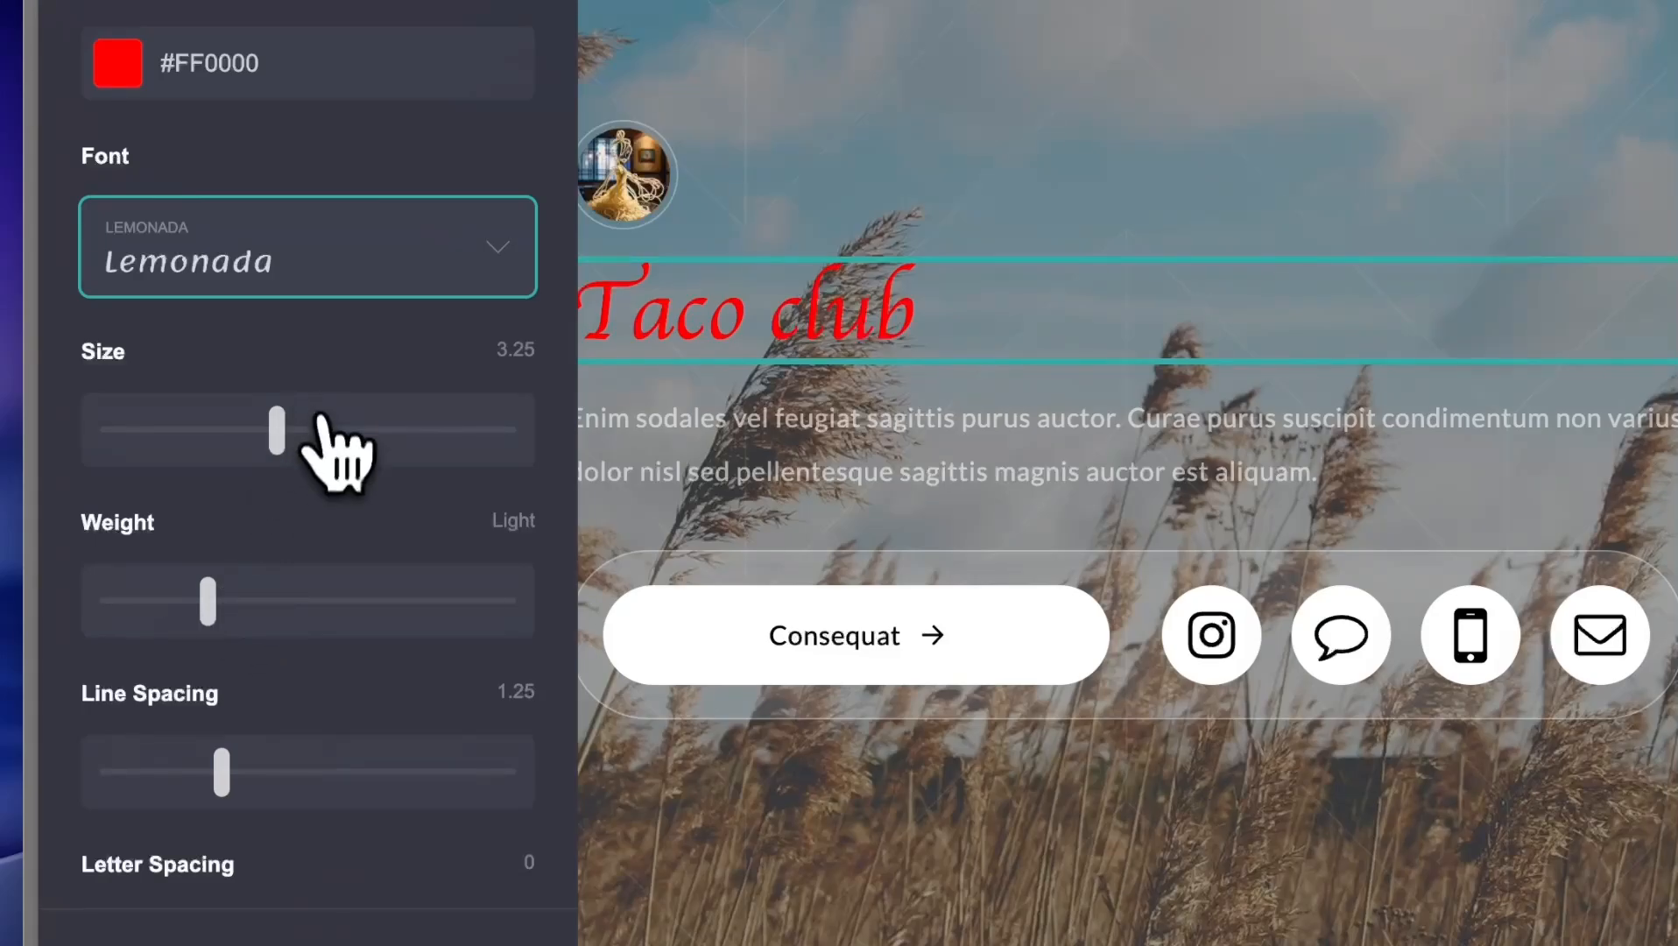
{"action": "mouse_move", "coordinate": [276, 429]}
{"action": "left_mouse_down"}
{"action": "mouse_move", "coordinate": [309, 429]}
{"action": "mouse_move", "coordinate": [288, 430]}
{"action": "left_mouse_up"}
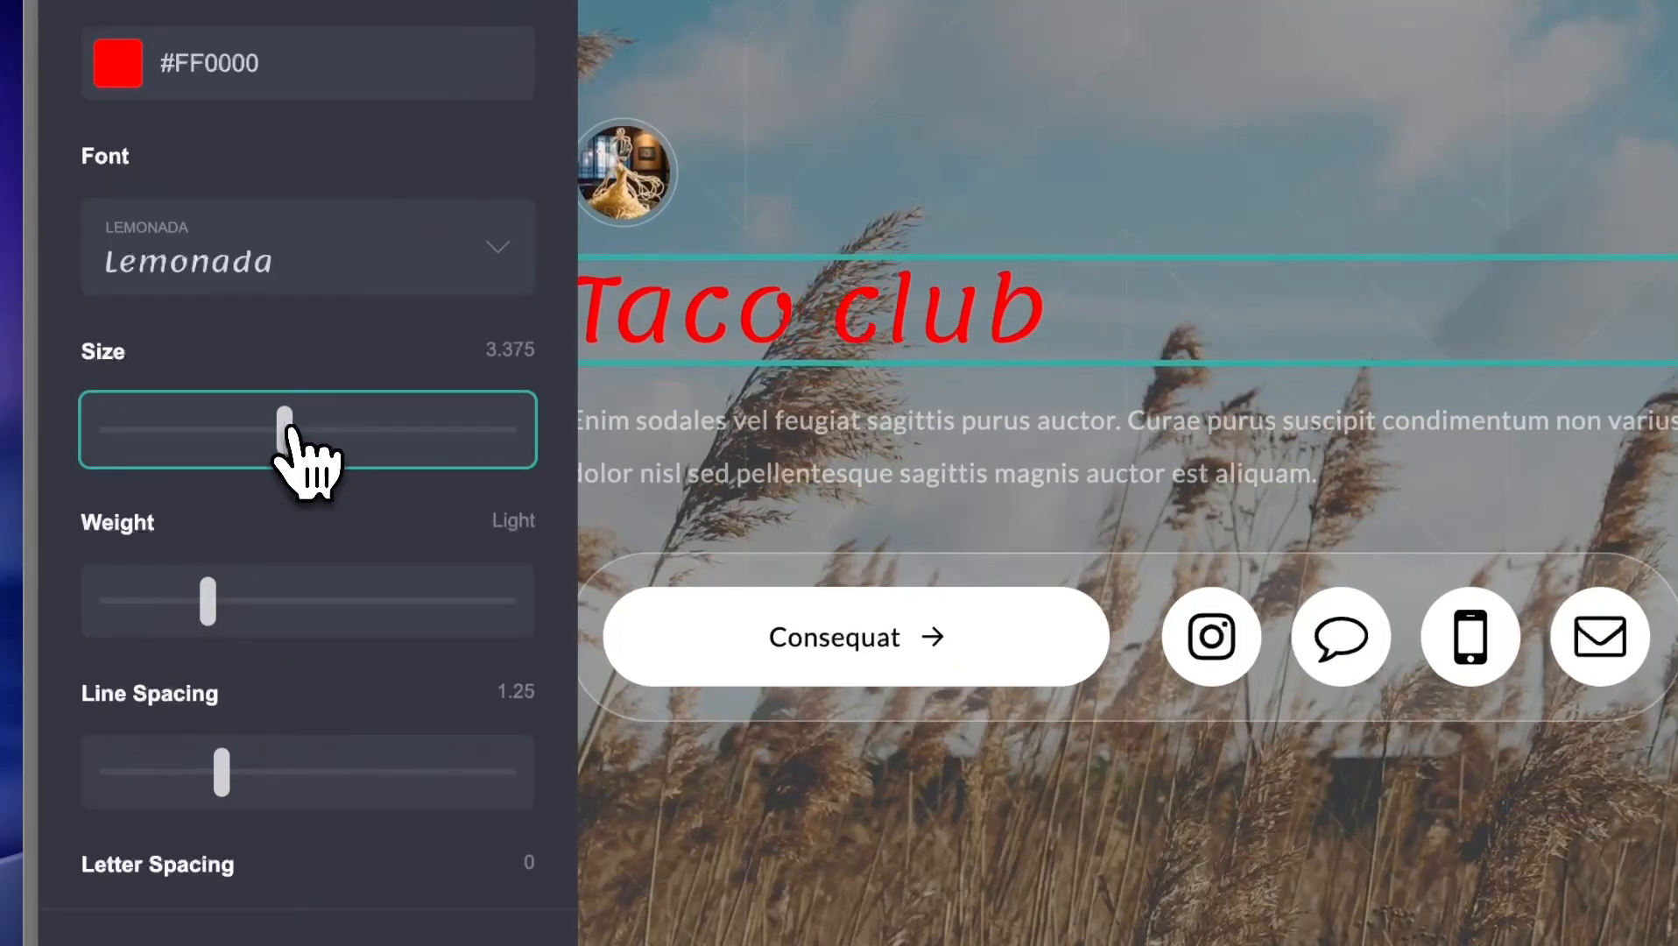
- Give the site title a Tilt Left animation on visible and finish editing the title
{"action": "scroll", "coordinate": [232, 770], "scroll_direction": "down", "scroll_amount": 8}
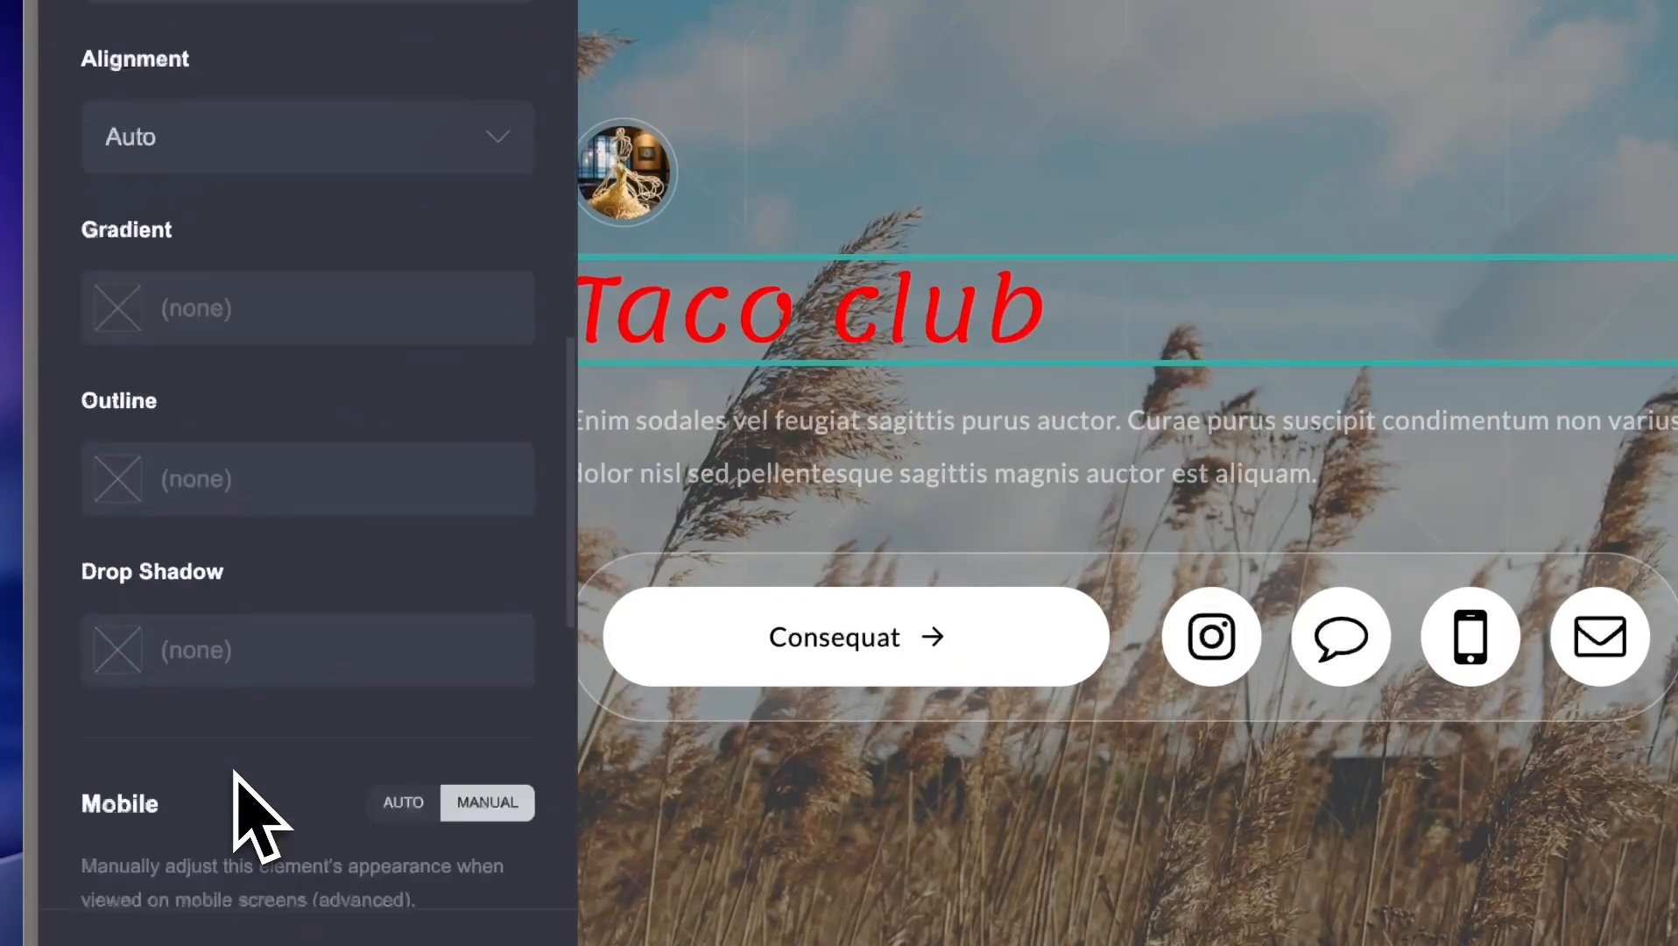
{"action": "scroll", "coordinate": [232, 802], "scroll_direction": "up", "scroll_amount": 10}
{"action": "left_click", "coordinate": [266, 53]}
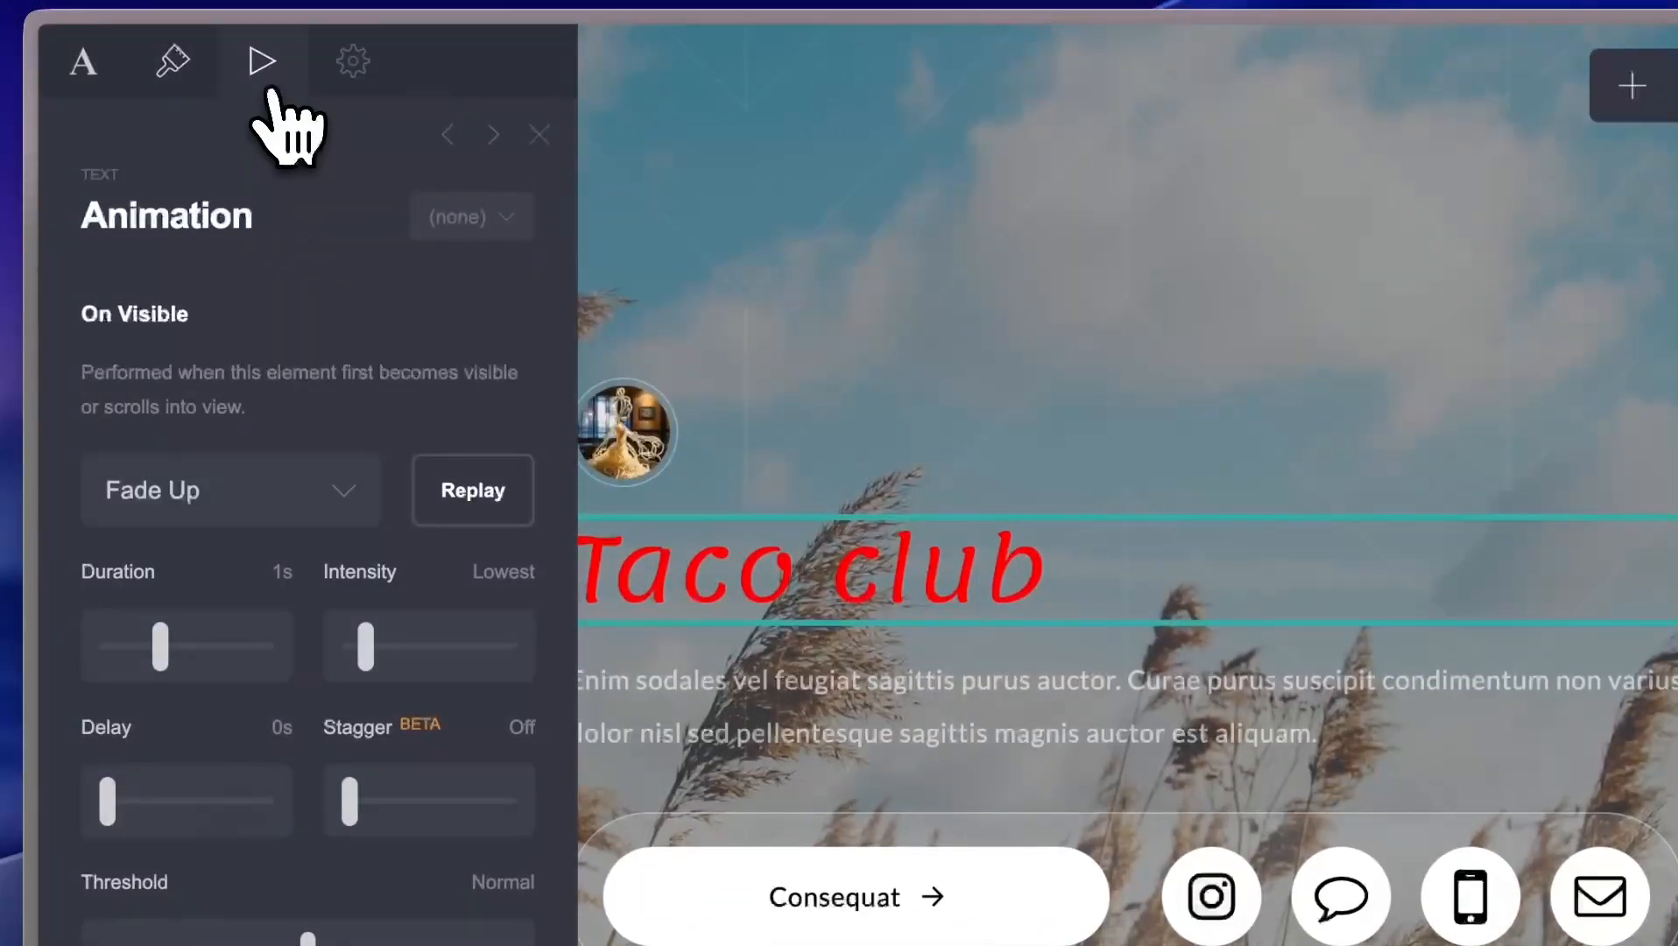
{"action": "left_click", "coordinate": [341, 498]}
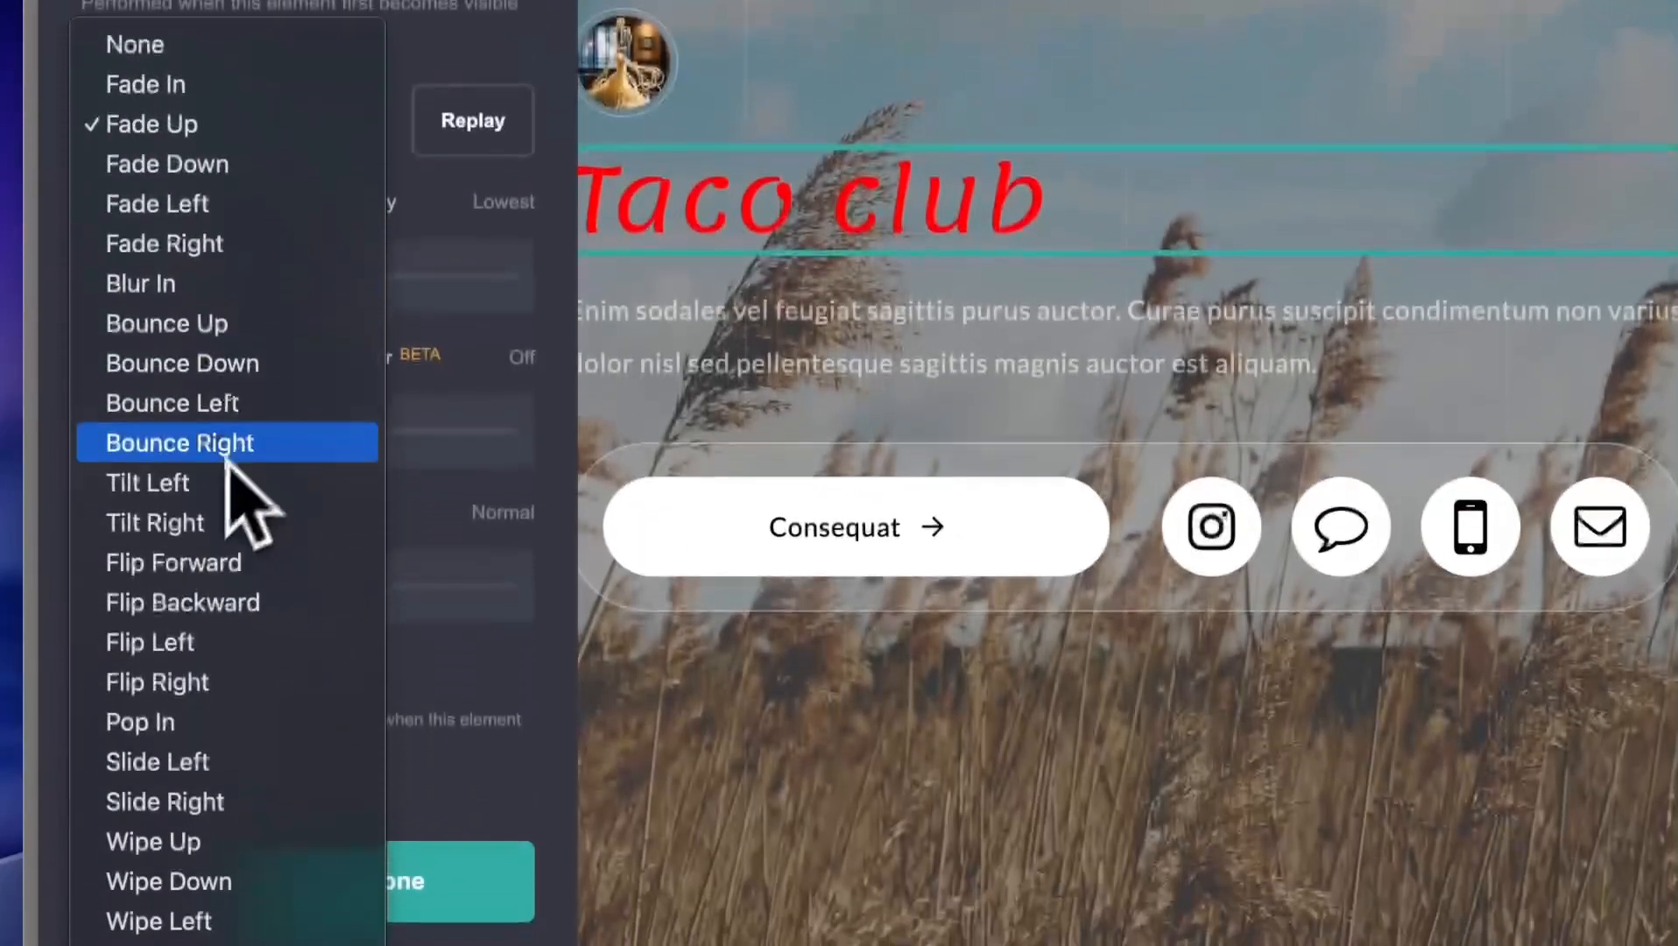
{"action": "left_click", "coordinate": [232, 482]}
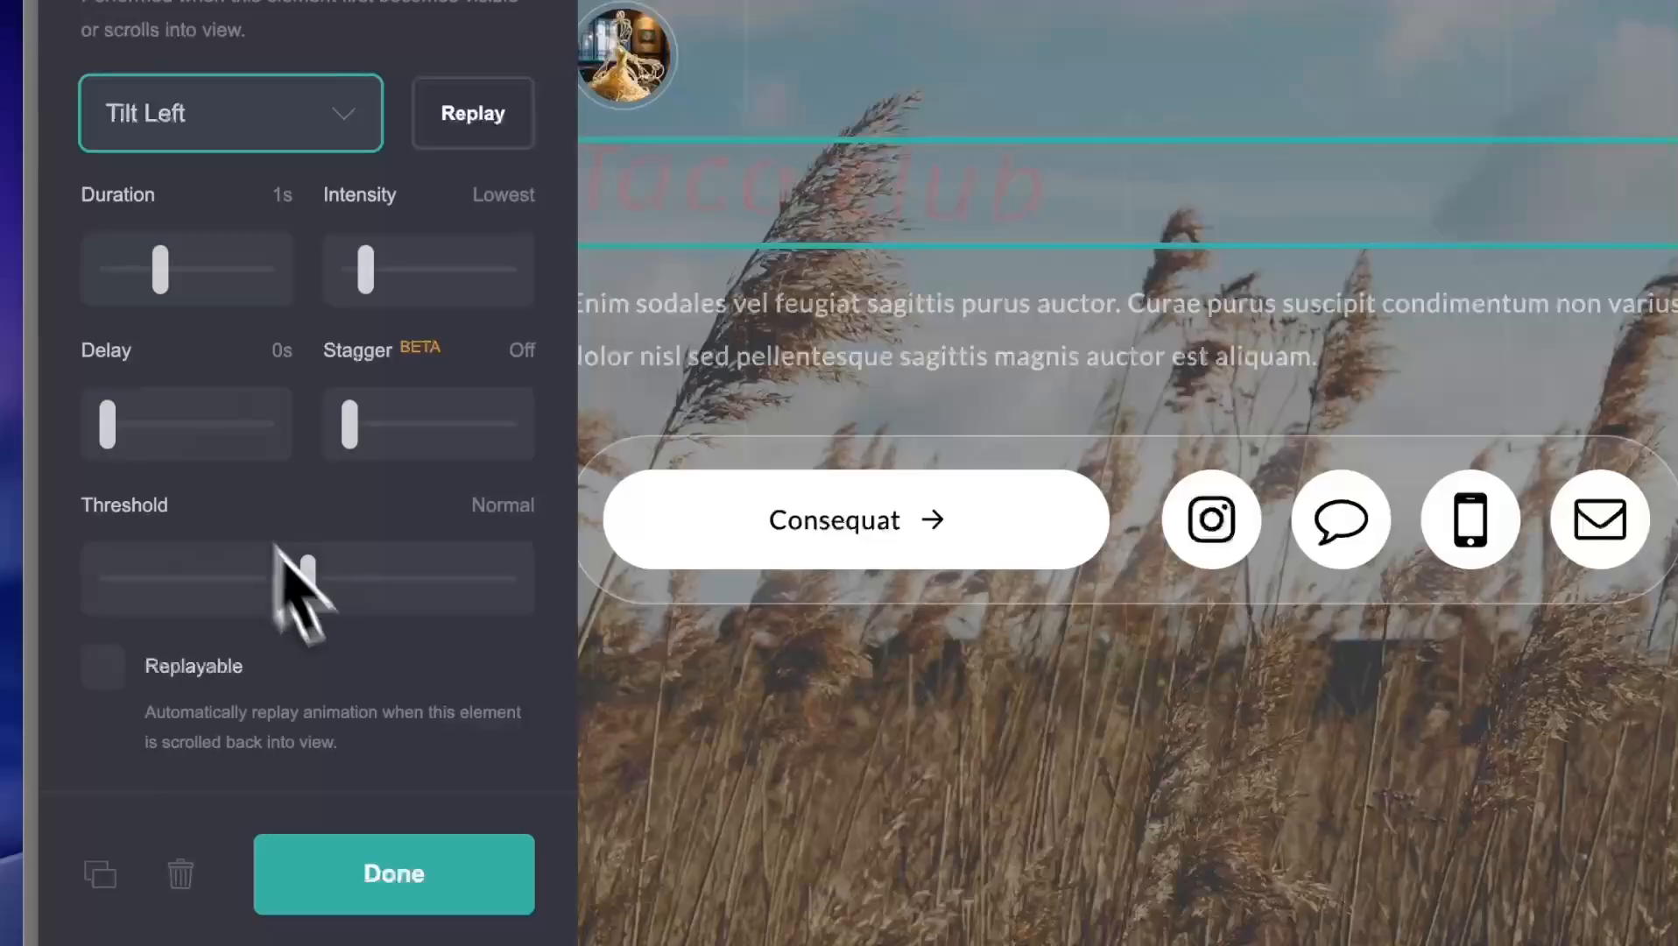
{"action": "left_click", "coordinate": [411, 893]}
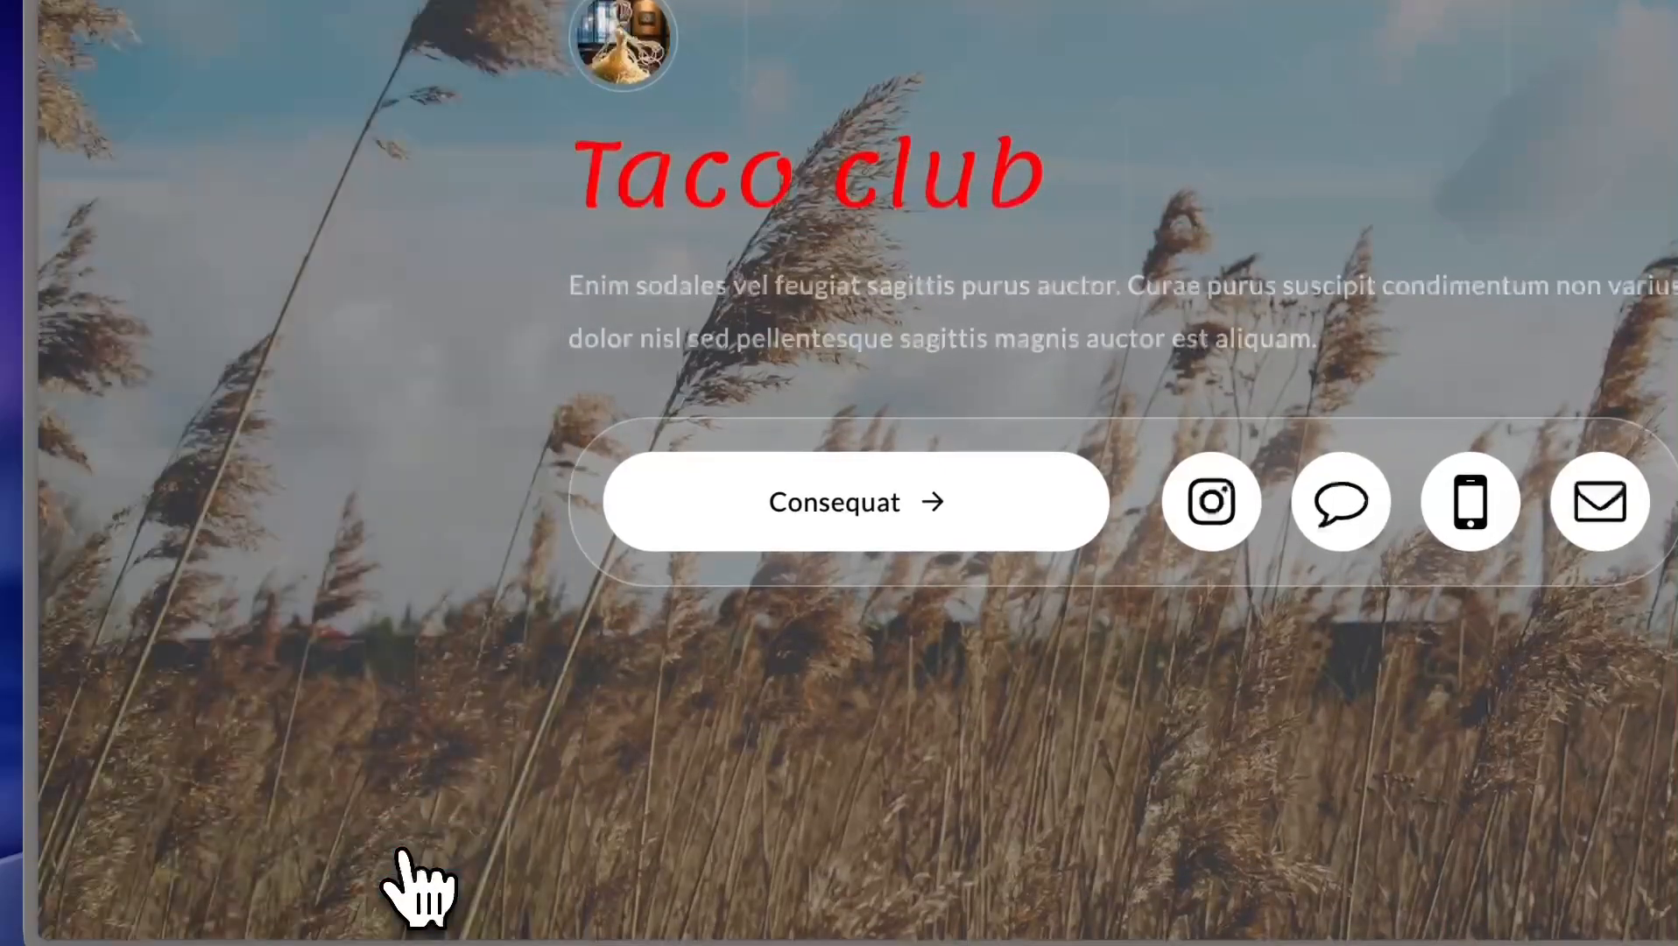
- Replace the paragraph text below the title with "this is a page for taco lovers"
{"action": "left_click", "coordinate": [734, 331]}
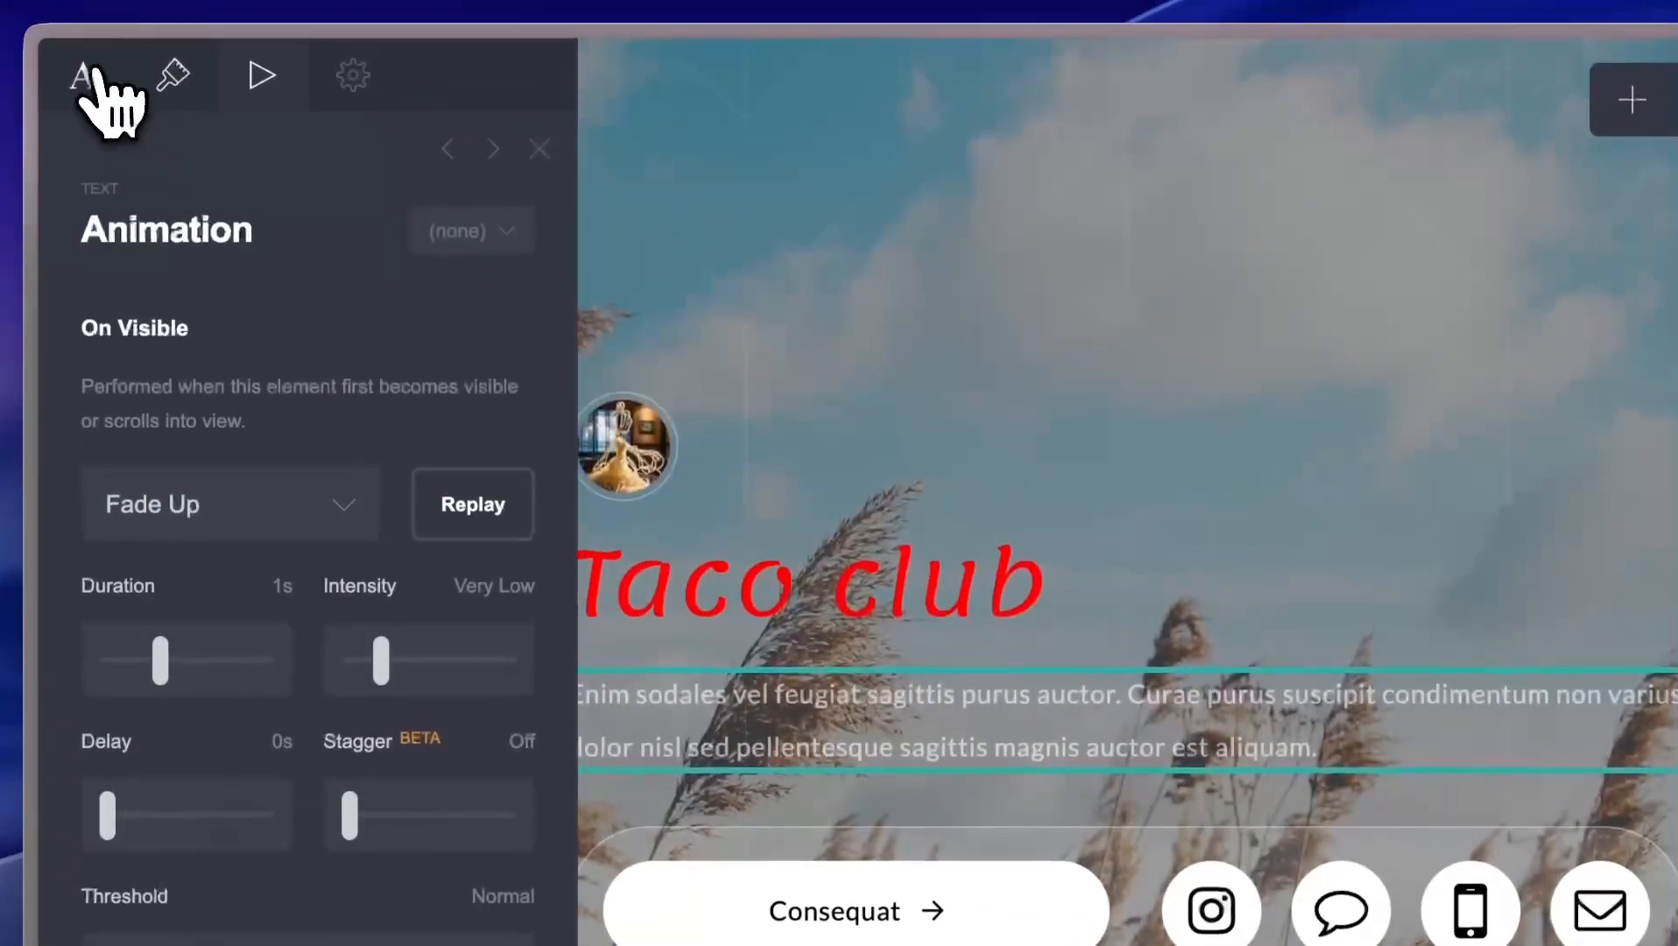
{"action": "left_click", "coordinate": [84, 77]}
{"action": "triple_click", "coordinate": [361, 495]}
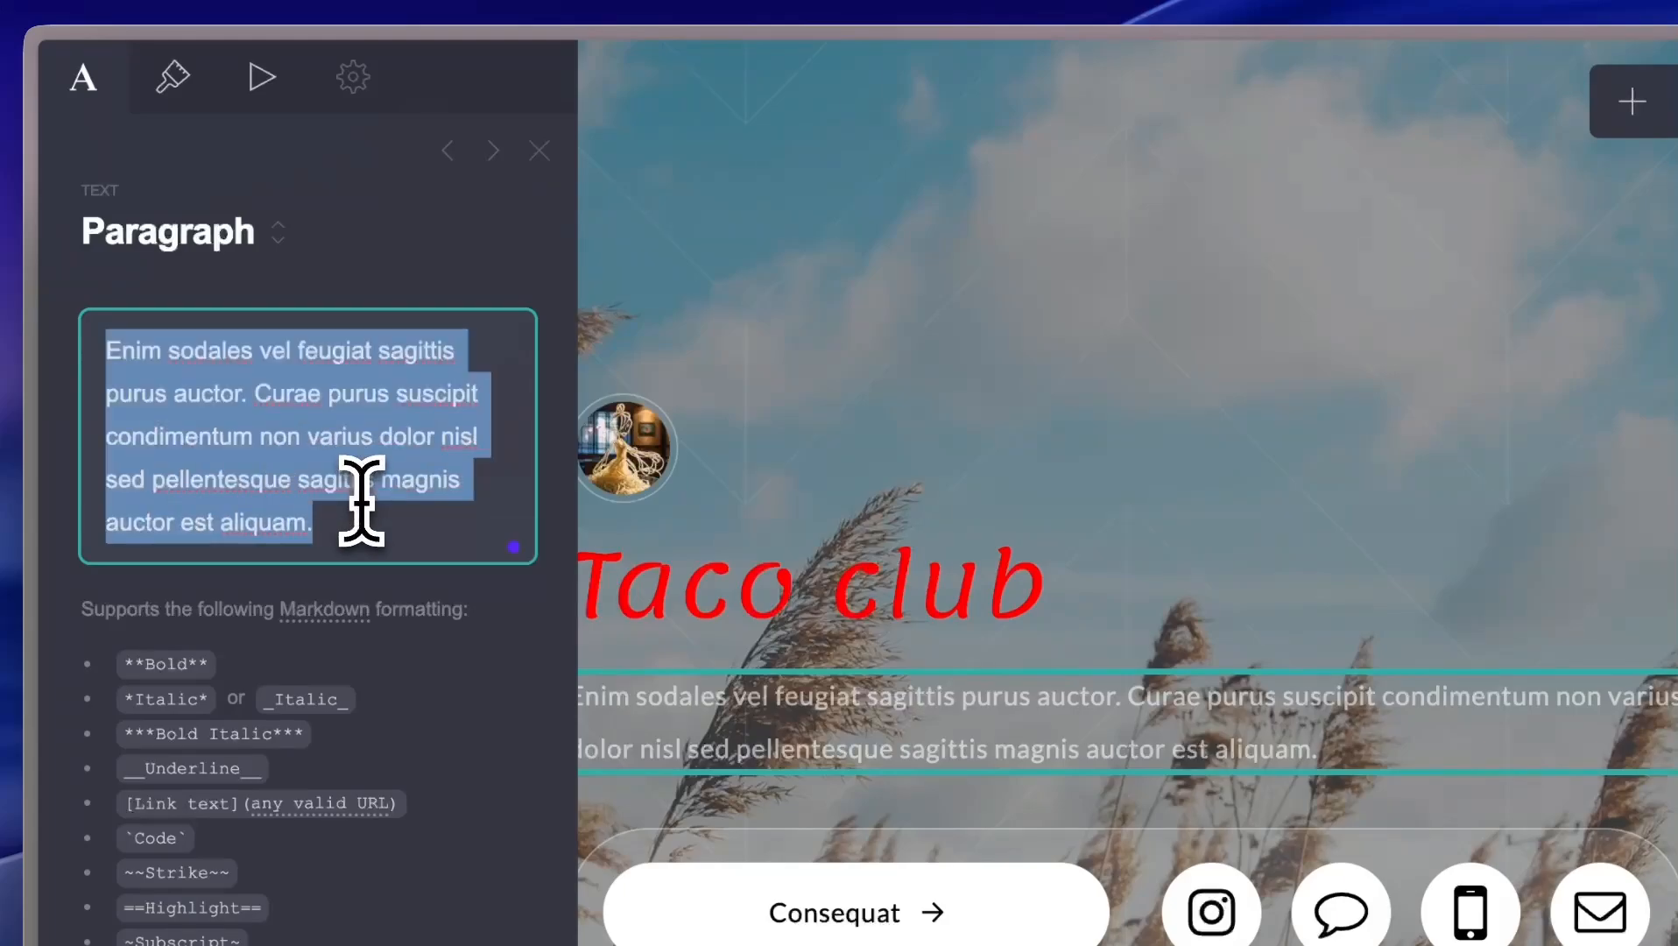
{"action": "type", "text": "this is a"}
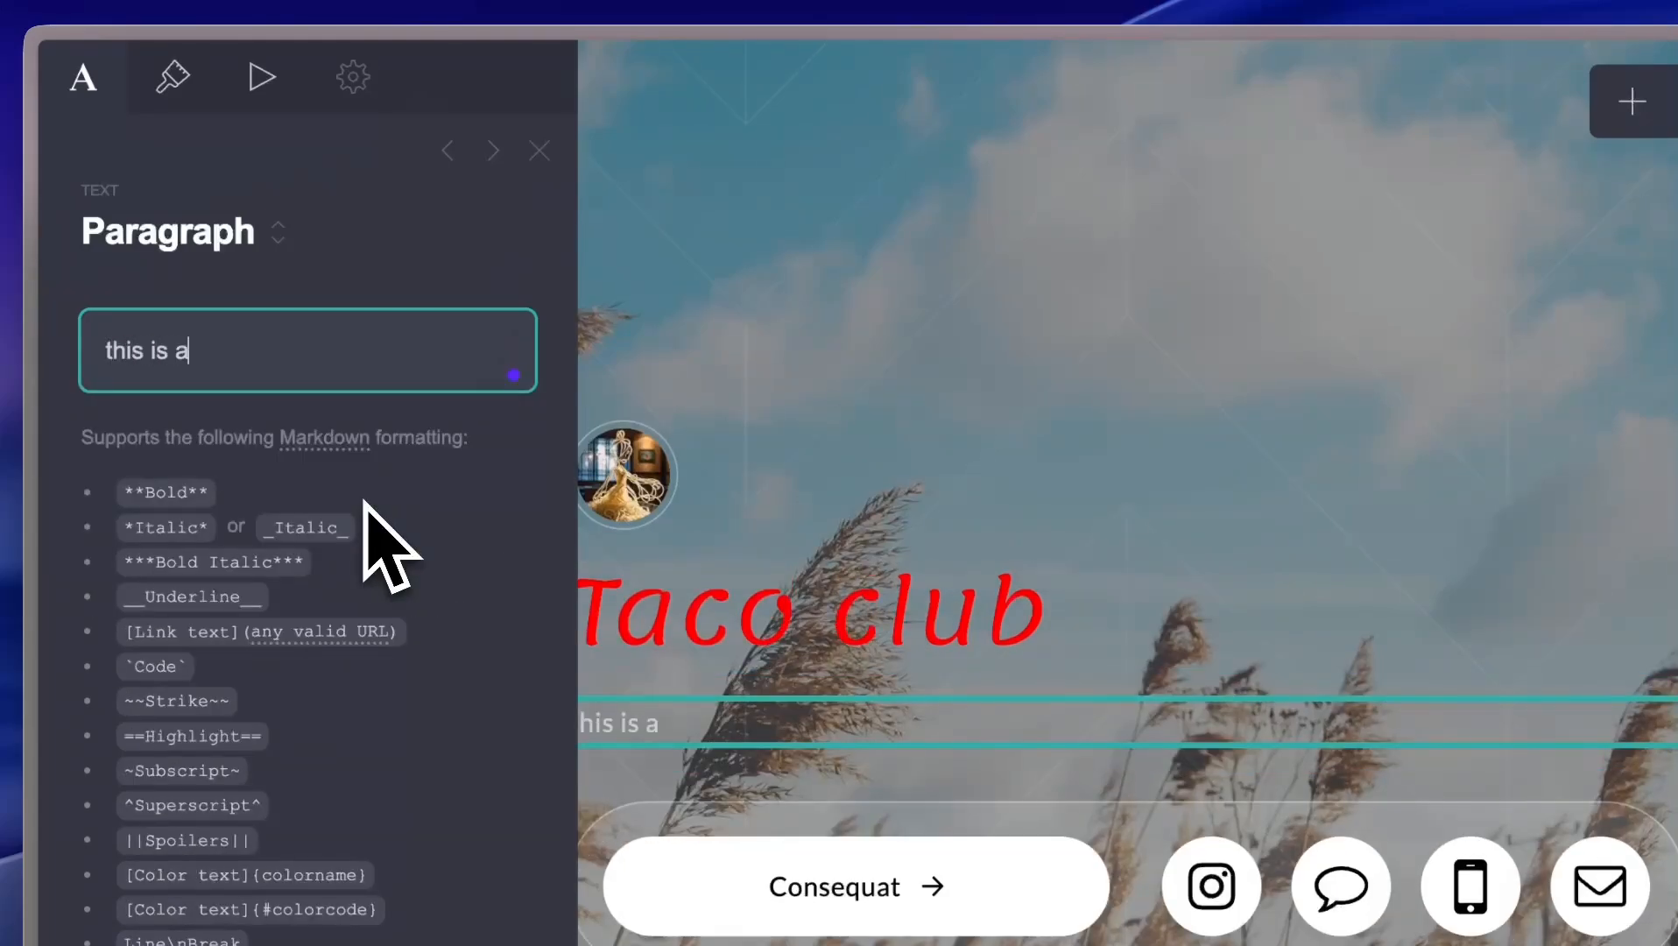
{"action": "type", "text": " page for taco lovers"}
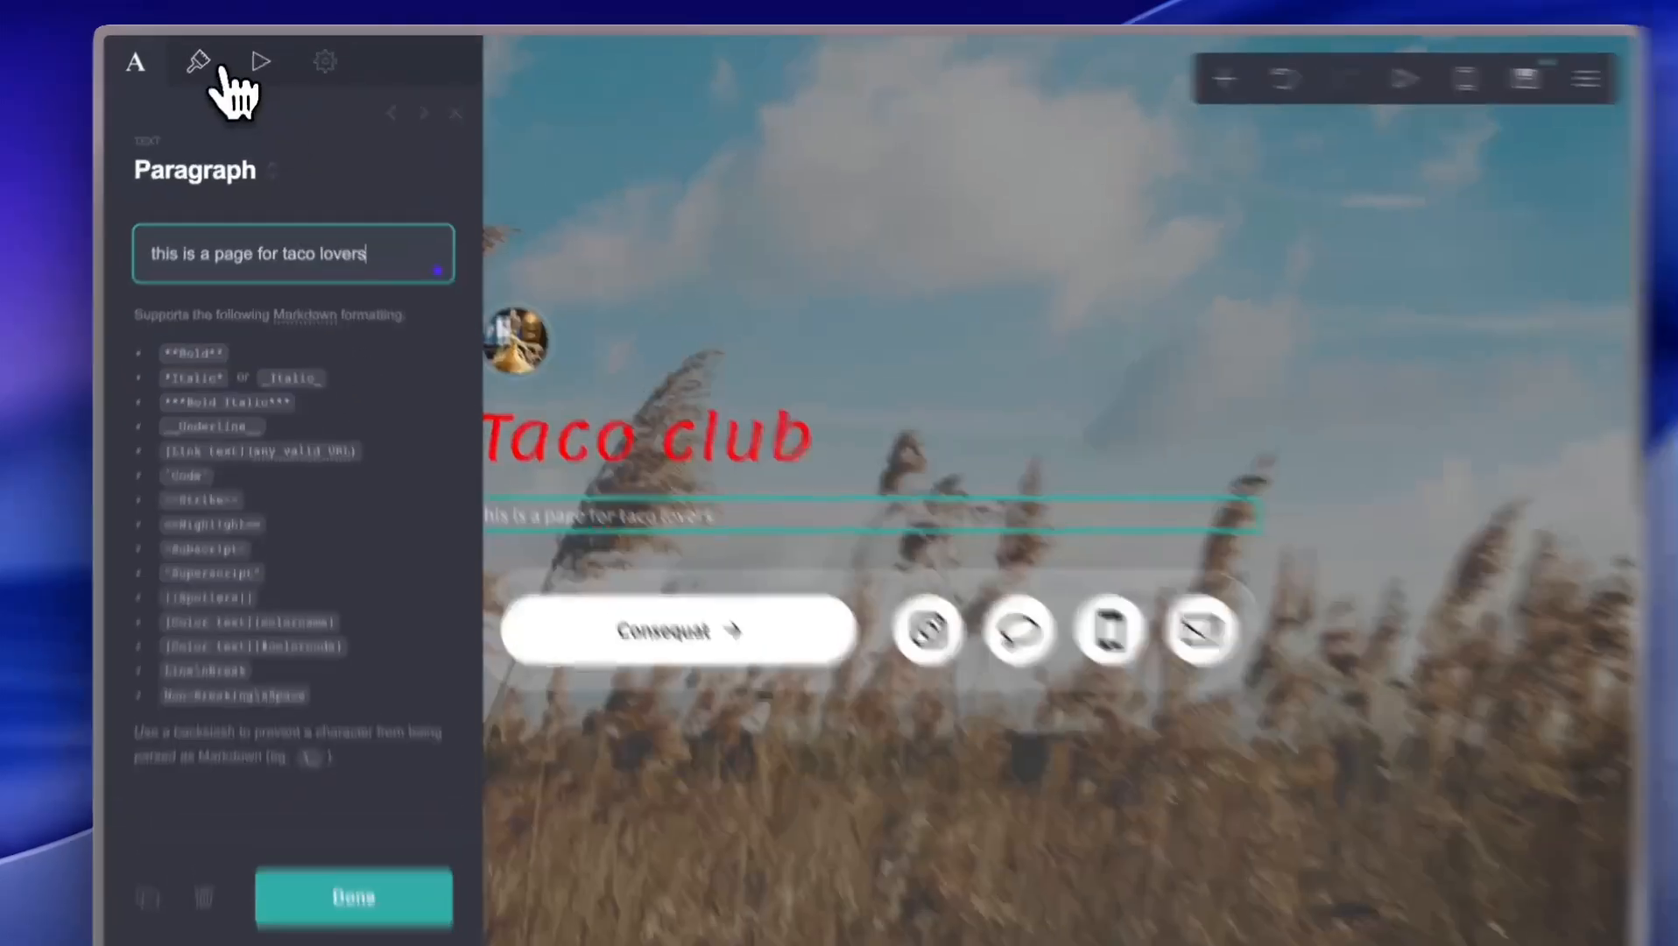
- Change the paragraph's text color to the translucent yellow #FCFF6B94
{"action": "left_click", "coordinate": [203, 61]}
{"action": "left_click", "coordinate": [265, 283]}
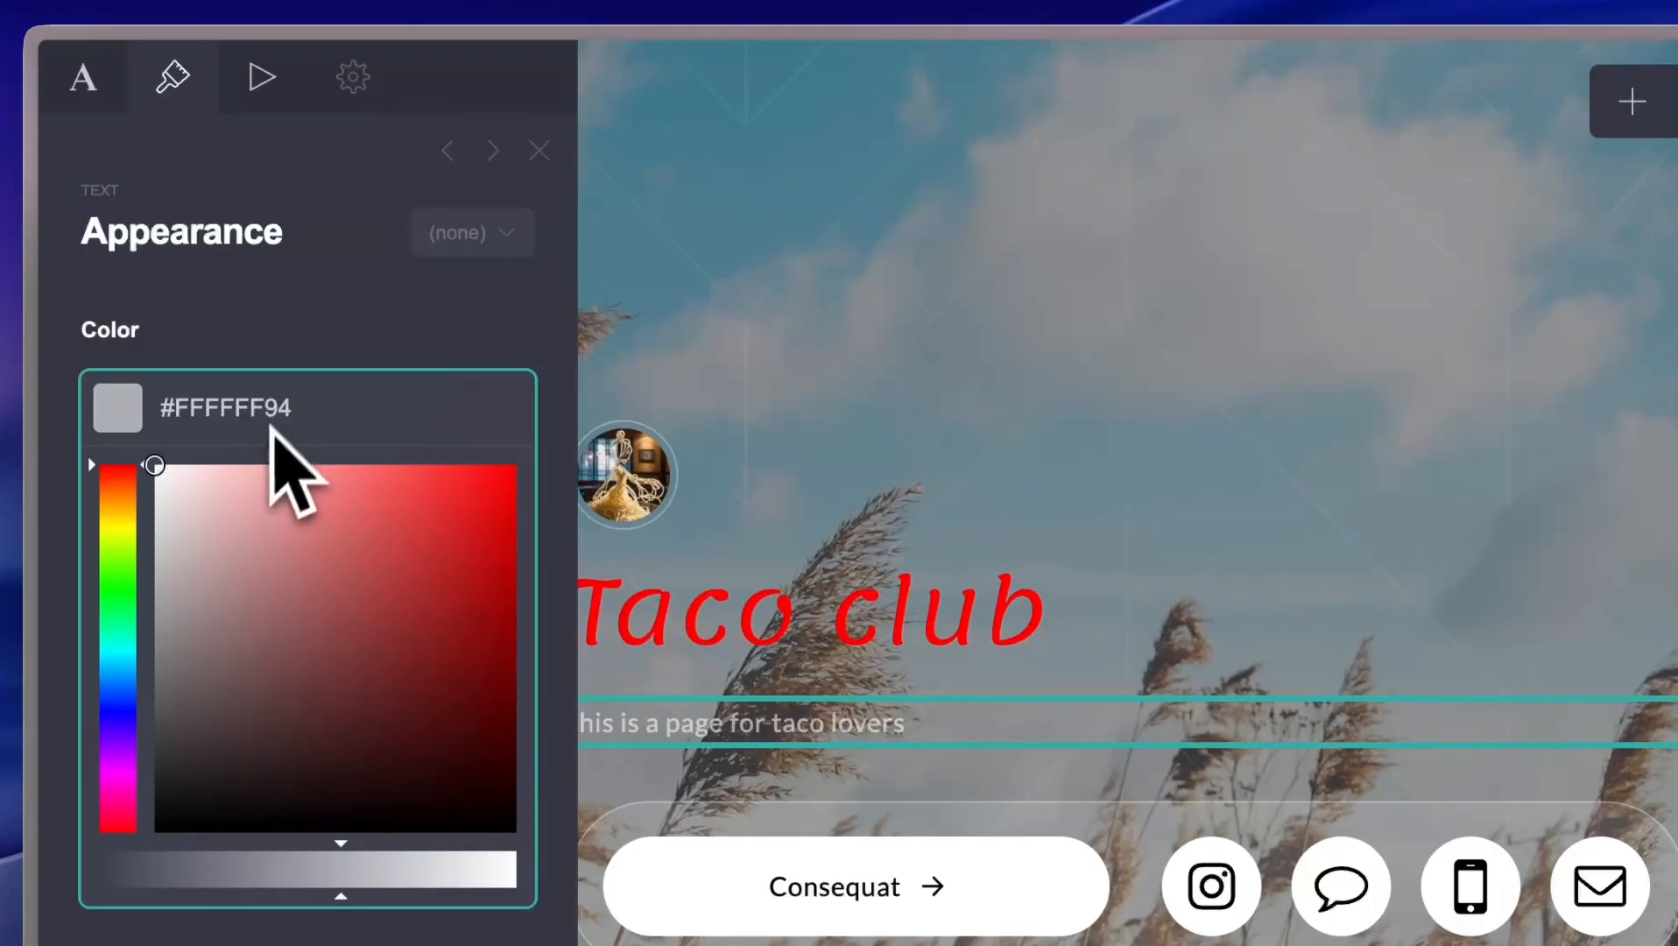
{"action": "left_click_drag", "start_coordinate": [127, 481], "coordinate": [120, 525]}
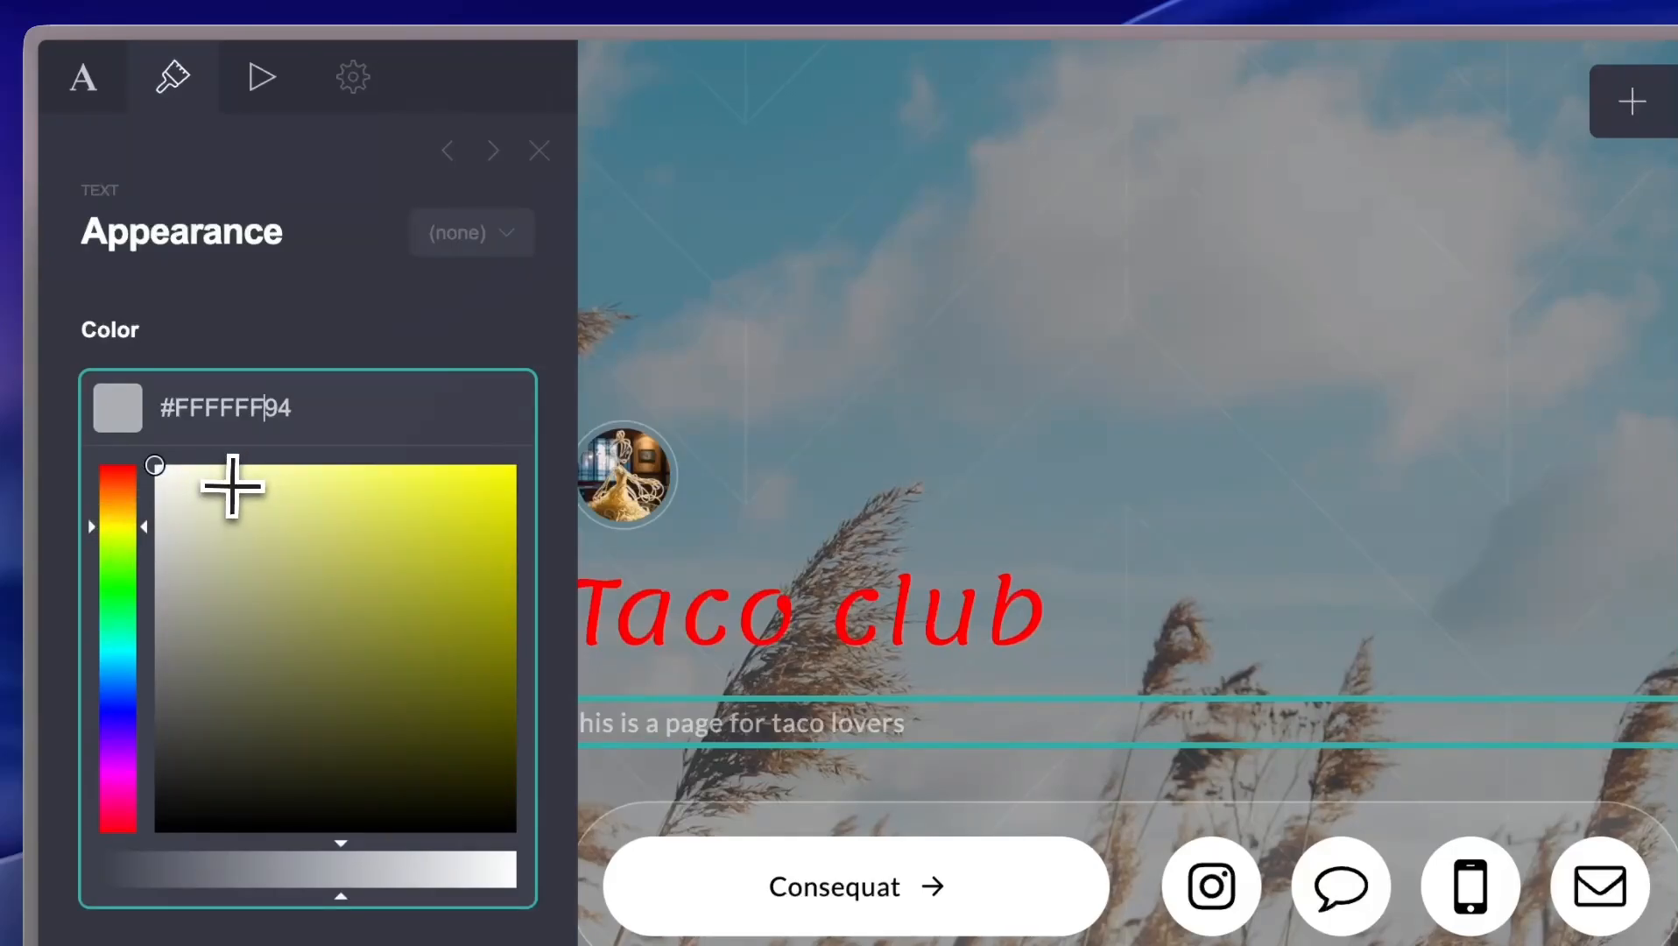
{"action": "left_click", "coordinate": [285, 768]}
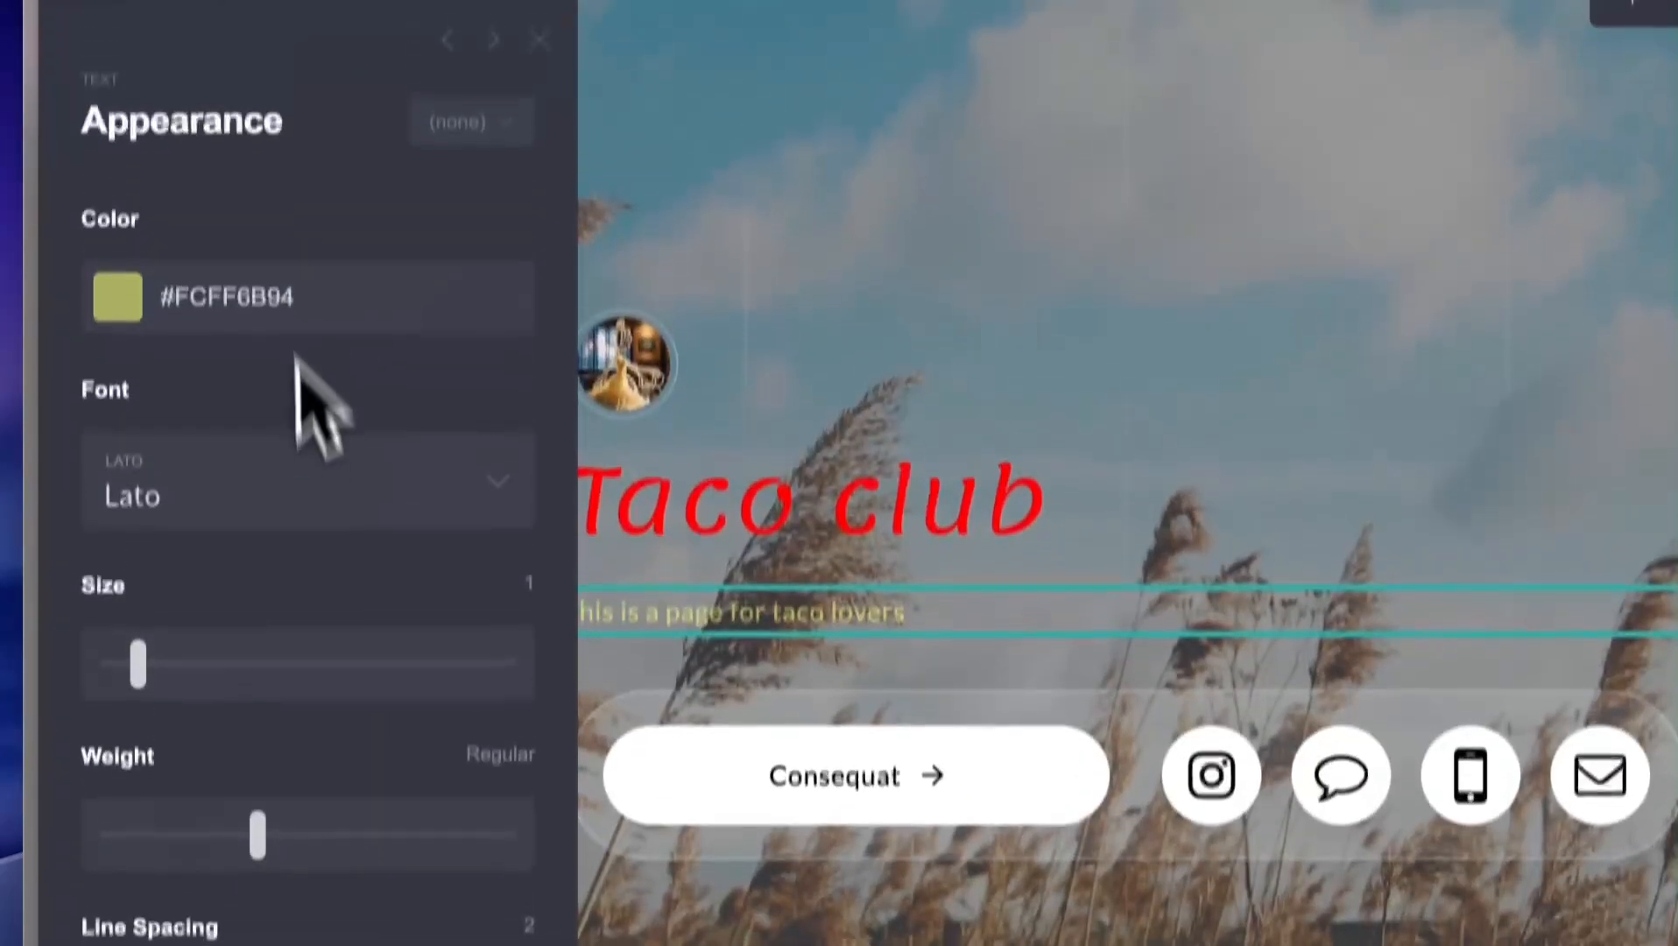
- Set the paragraph's font to Lateef and its size to 2.375, and finish editing the paragraph
{"action": "left_click", "coordinate": [306, 486]}
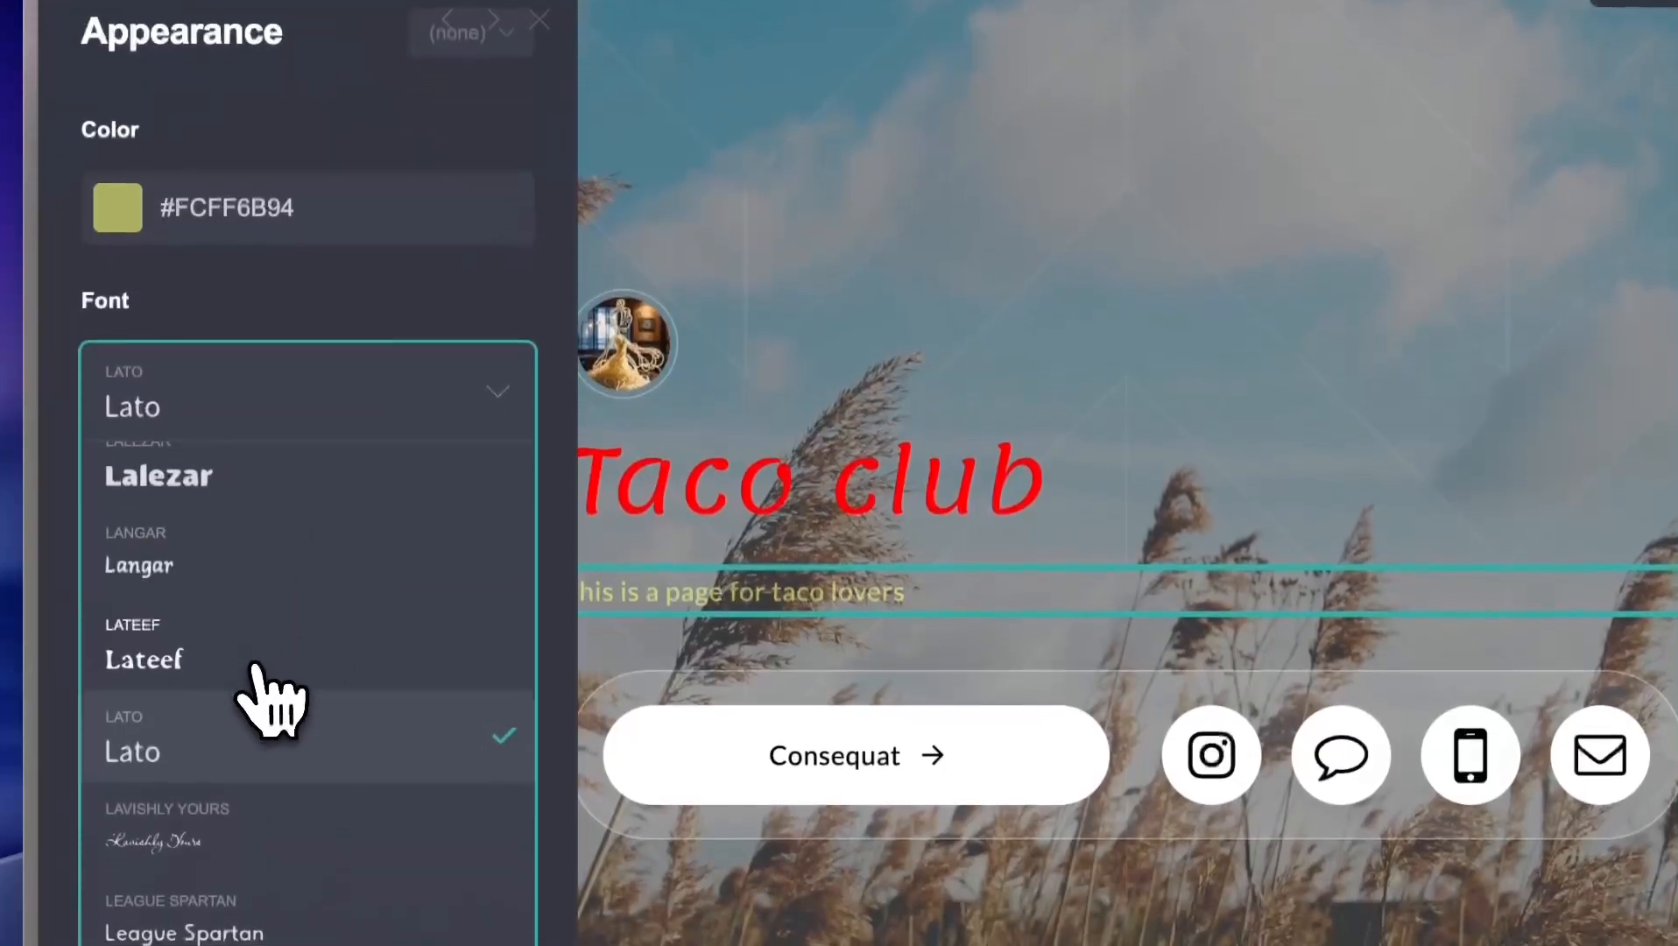
{"action": "left_click", "coordinate": [256, 678]}
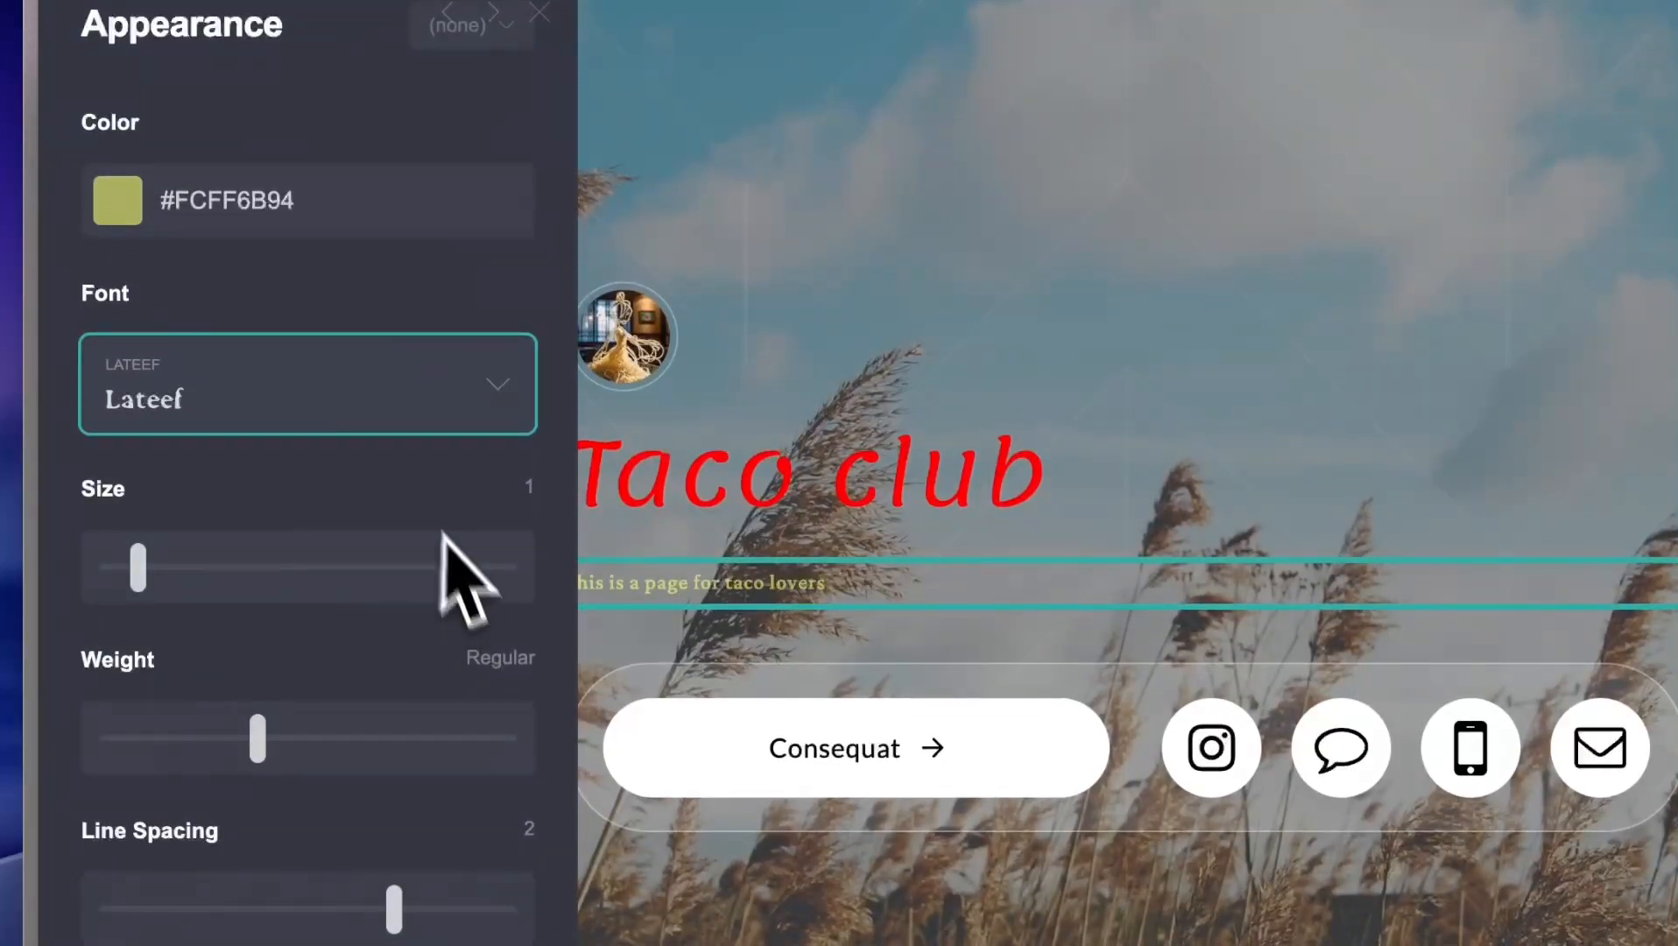
{"action": "left_click_drag", "start_coordinate": [139, 565], "coordinate": [225, 564]}
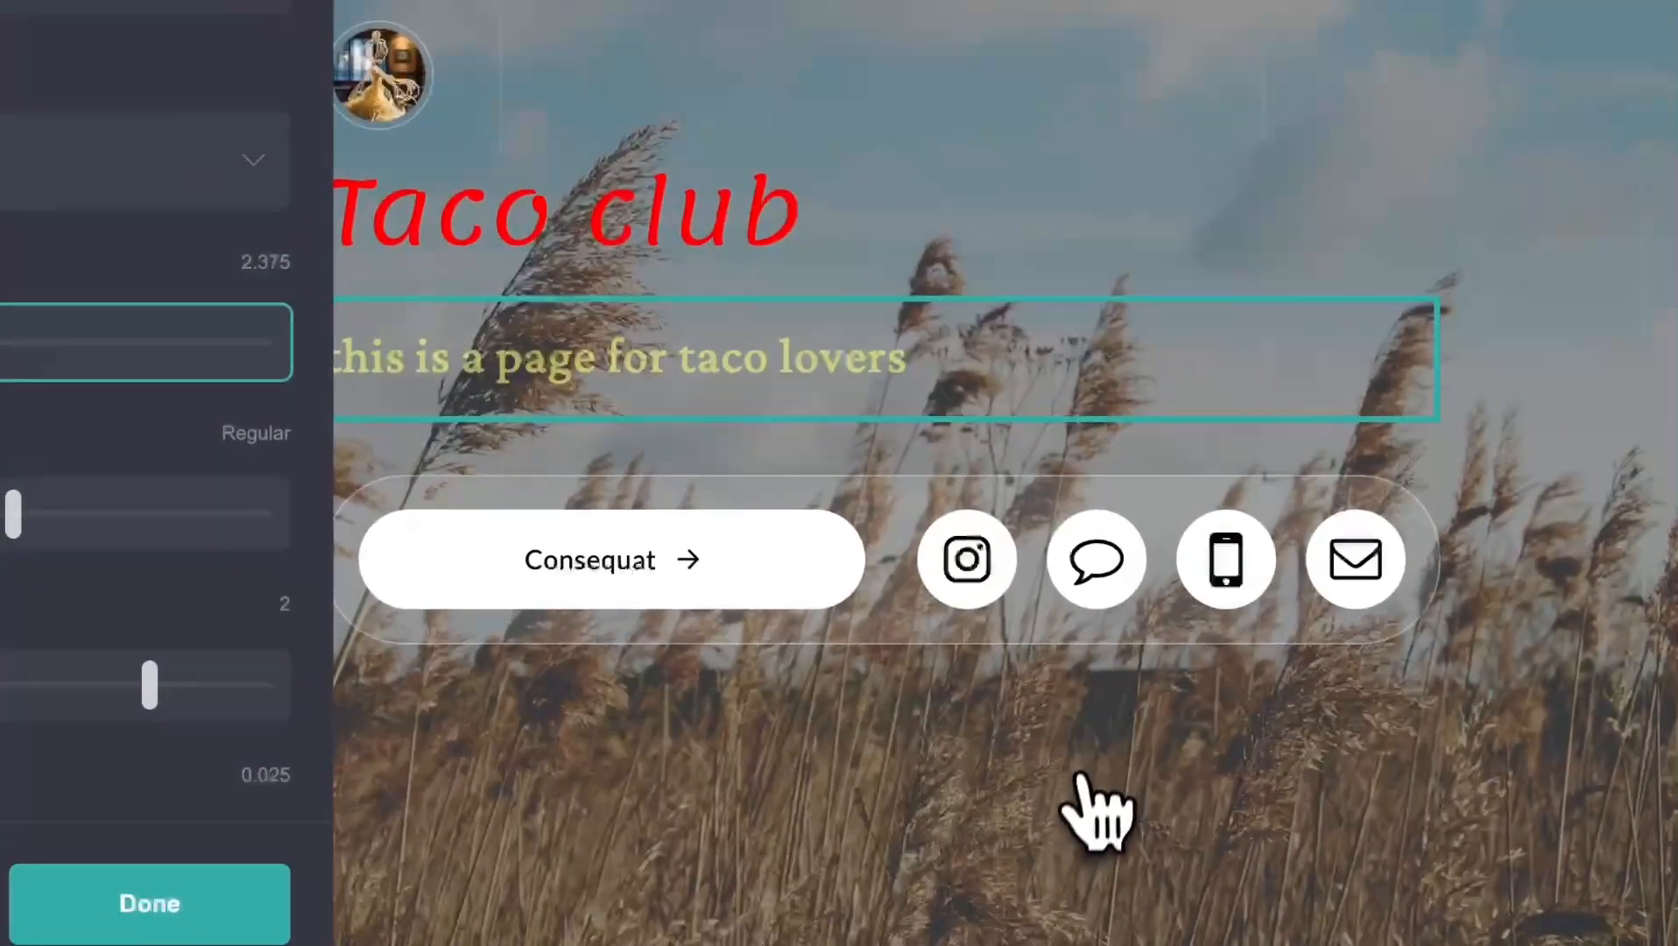
{"action": "left_click", "coordinate": [1077, 791]}
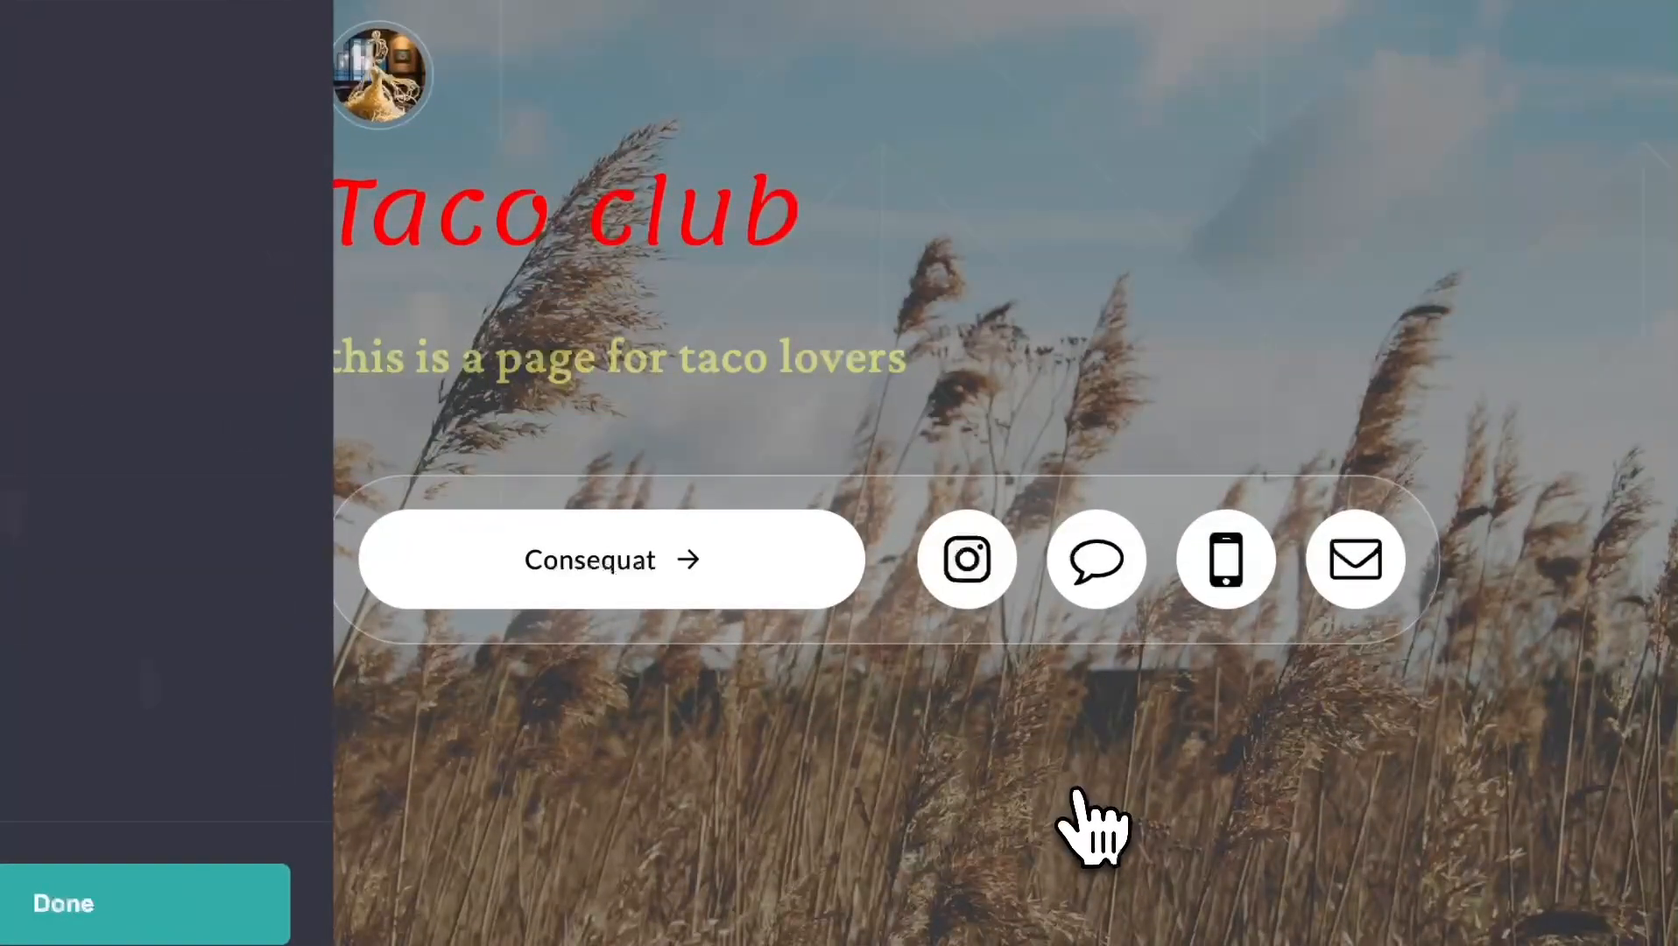
- Review the type choices and column options of the container holding the Consequat button and icons, keeping the Columns type
{"action": "left_click", "coordinate": [585, 484]}
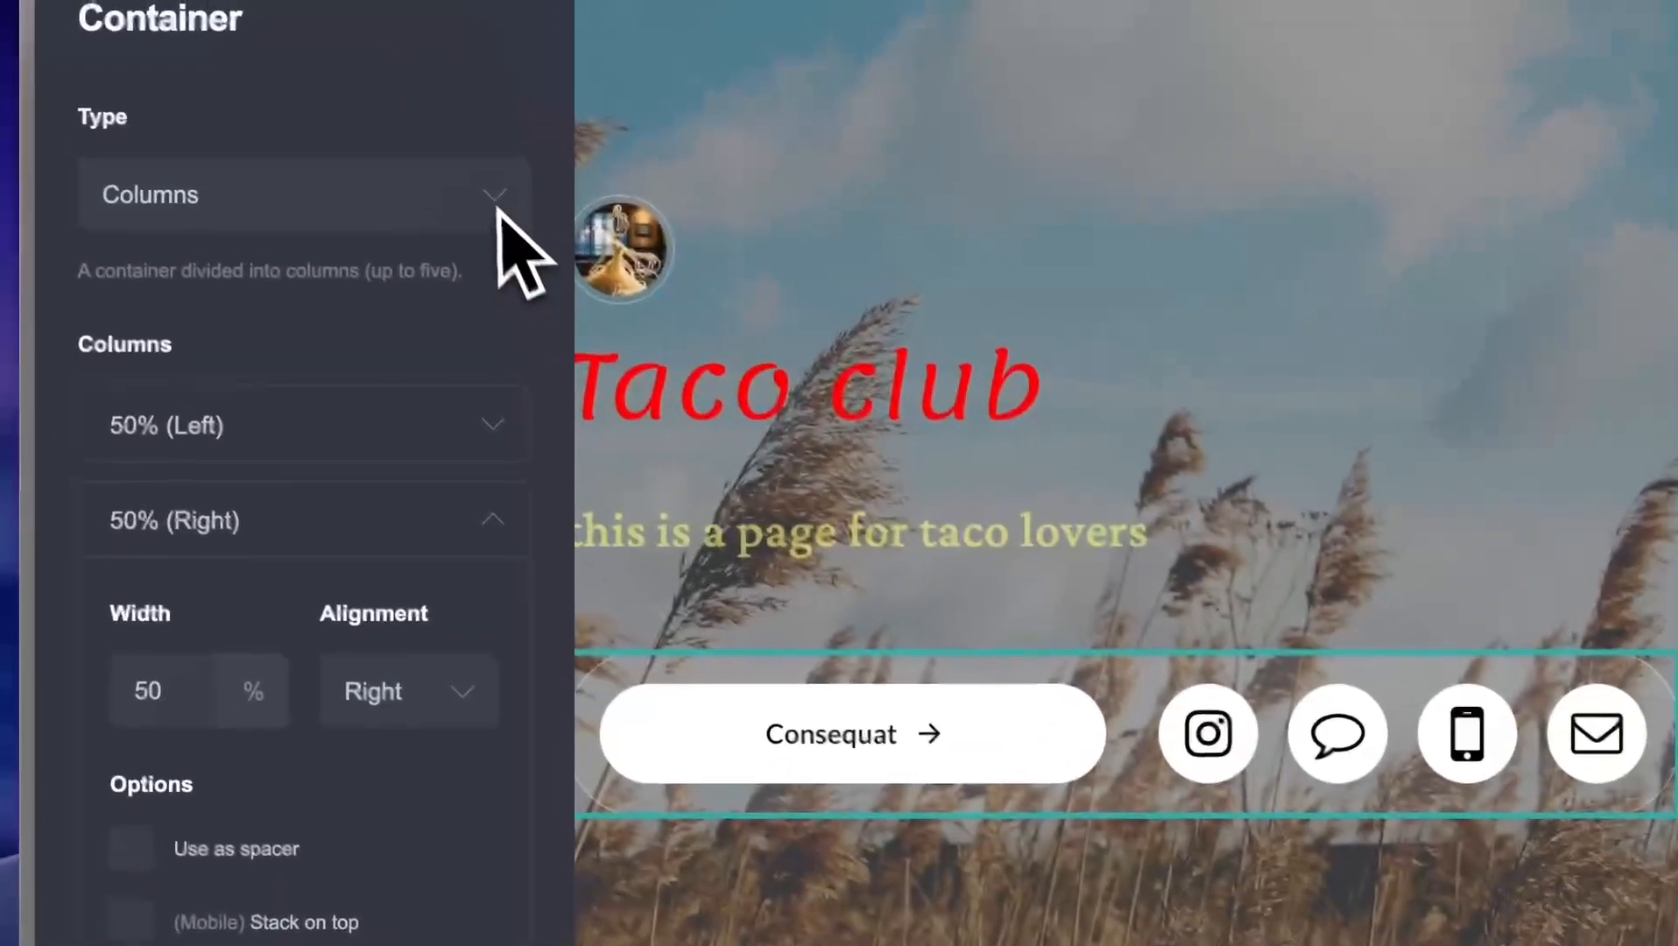
{"action": "left_click", "coordinate": [246, 28]}
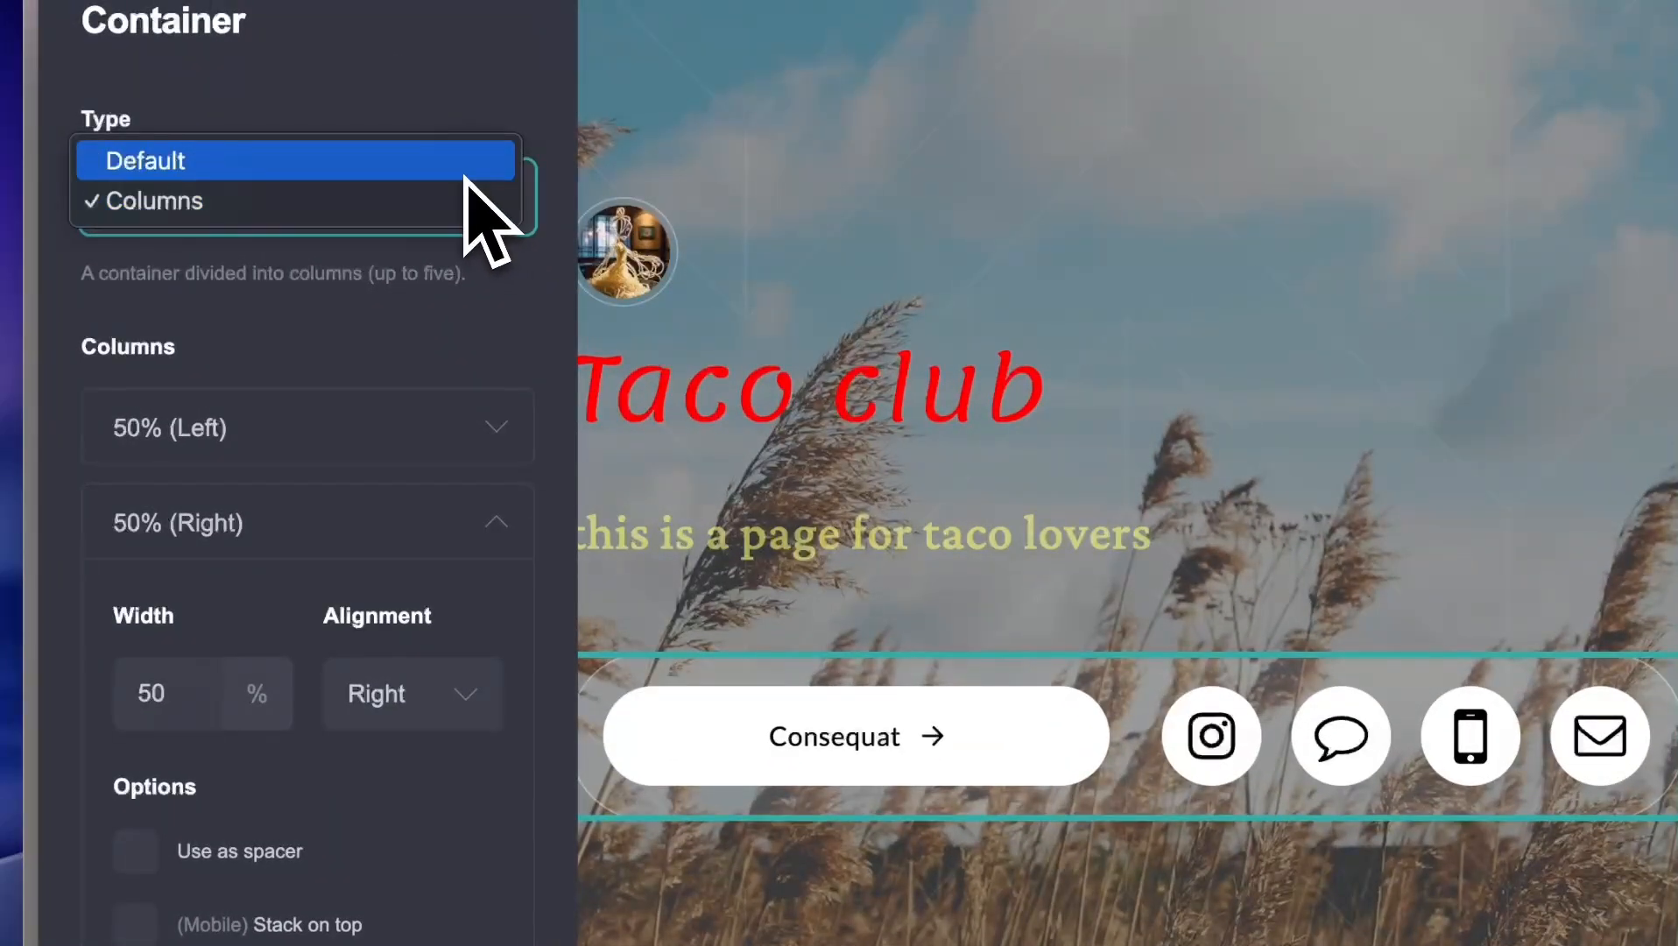
{"action": "left_click", "coordinate": [518, 343]}
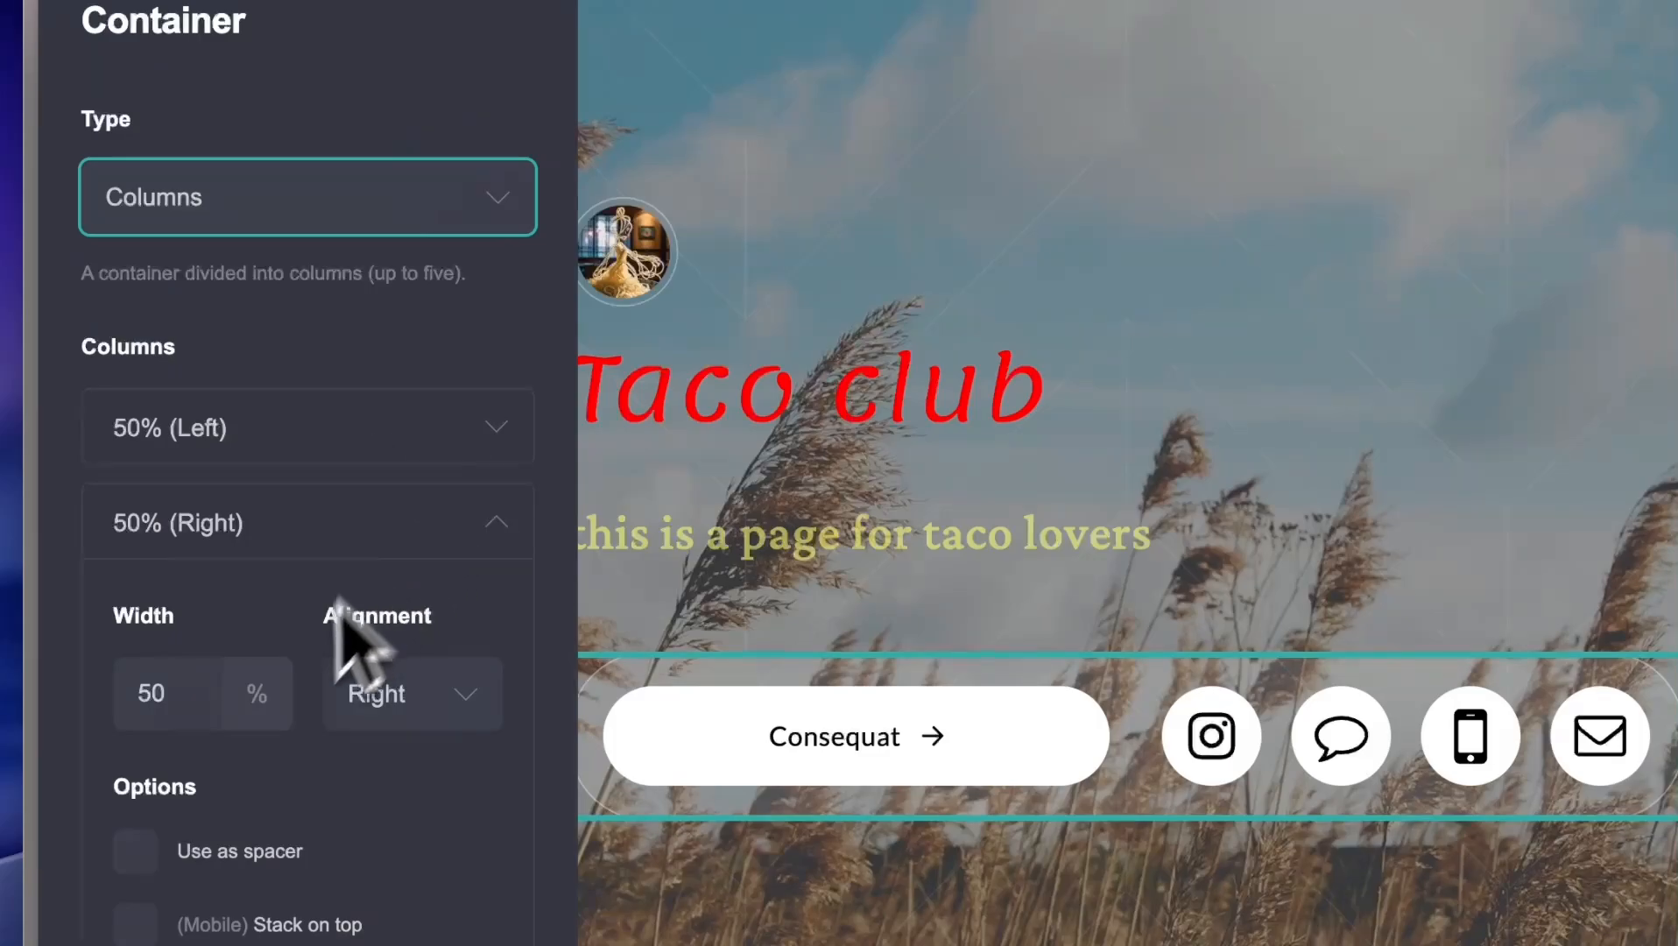
{"action": "scroll", "coordinate": [397, 760], "scroll_direction": "down", "scroll_amount": 2}
{"action": "scroll", "coordinate": [392, 749], "scroll_direction": "up", "scroll_amount": 2}
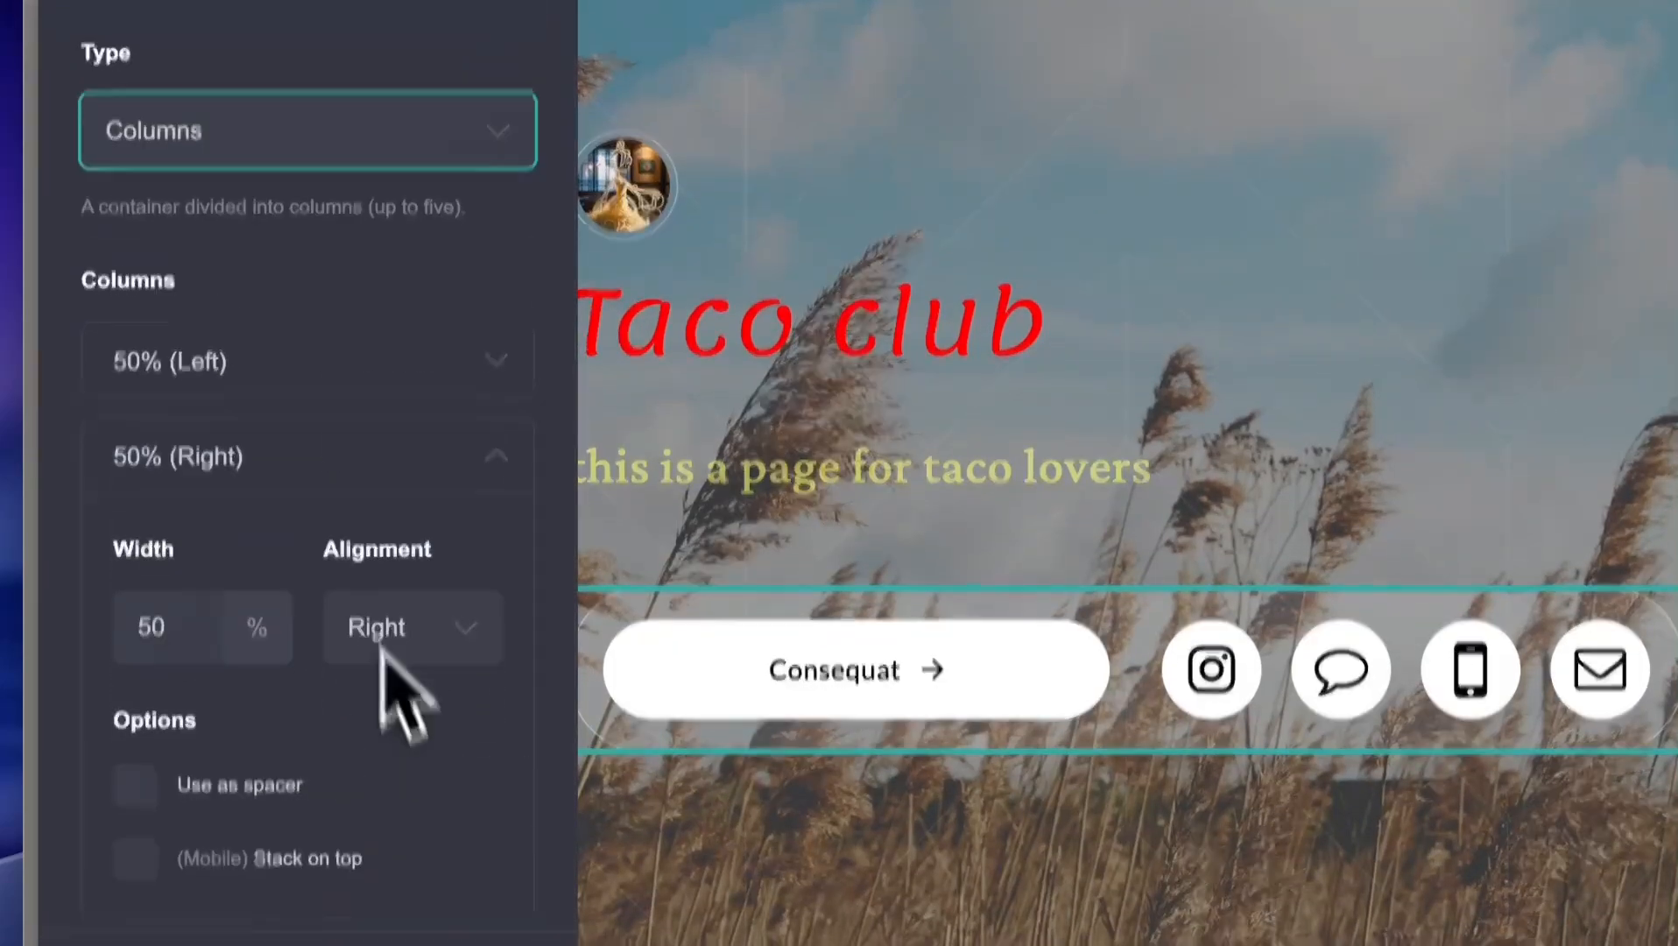
- Give the container holding the button and icons the Flip Left on-visible animation and finish editing the container
{"action": "left_click", "coordinate": [173, 77]}
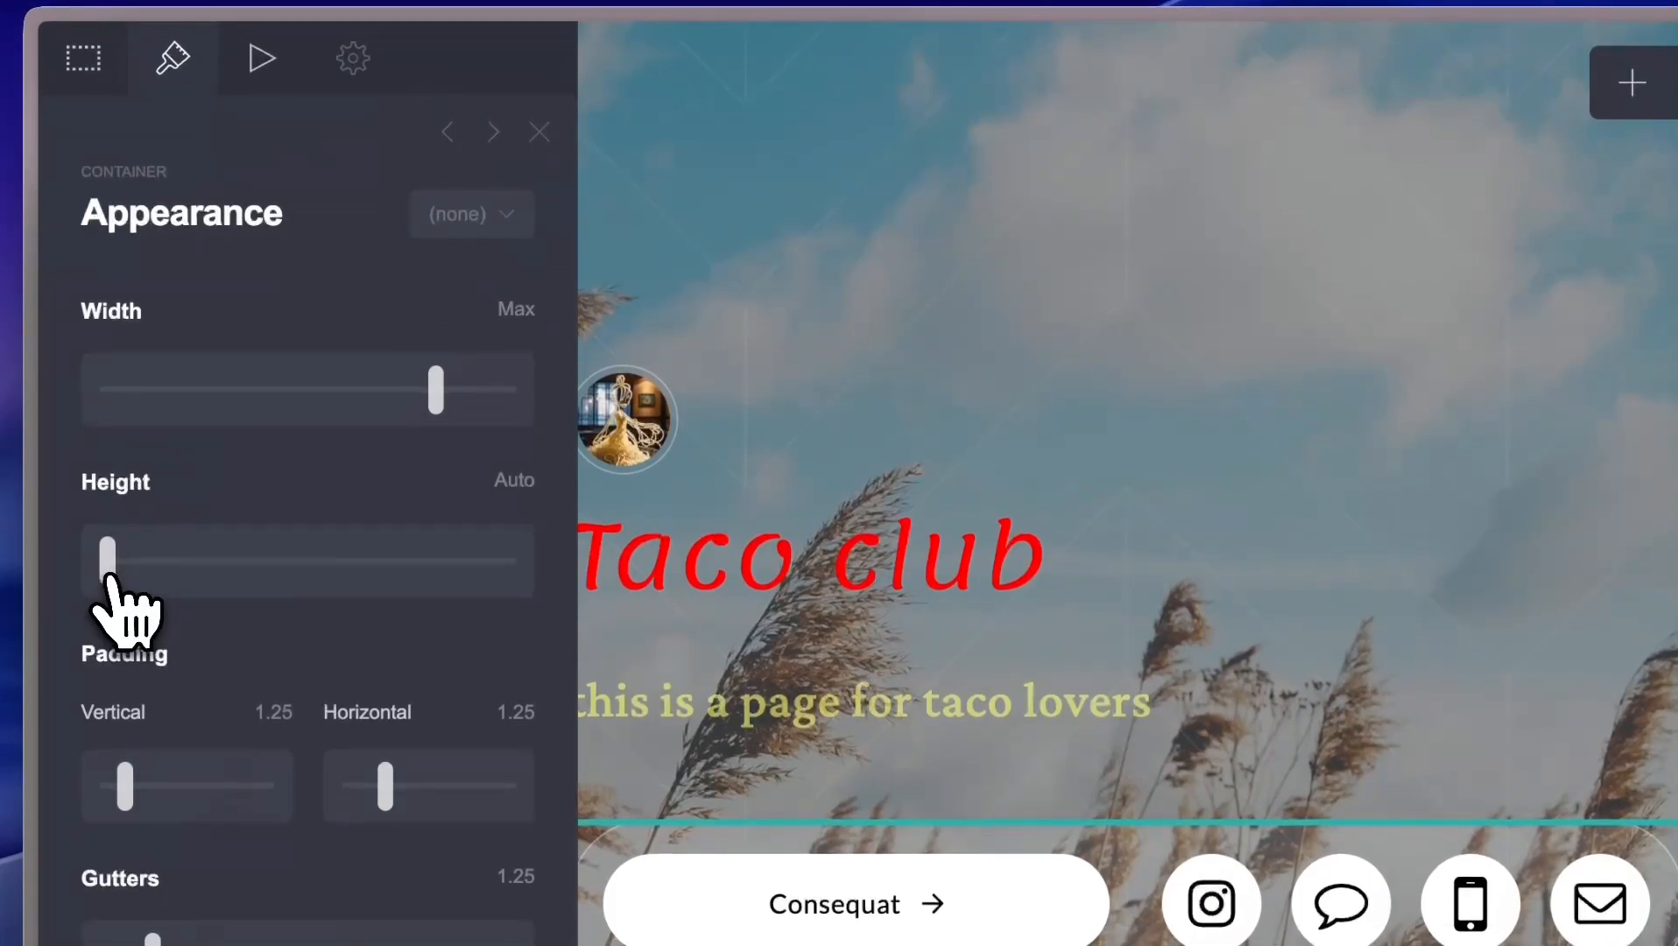
{"action": "mouse_move", "coordinate": [110, 577]}
{"action": "left_mouse_down"}
{"action": "mouse_move", "coordinate": [161, 571]}
{"action": "mouse_move", "coordinate": [87, 569]}
{"action": "left_mouse_up"}
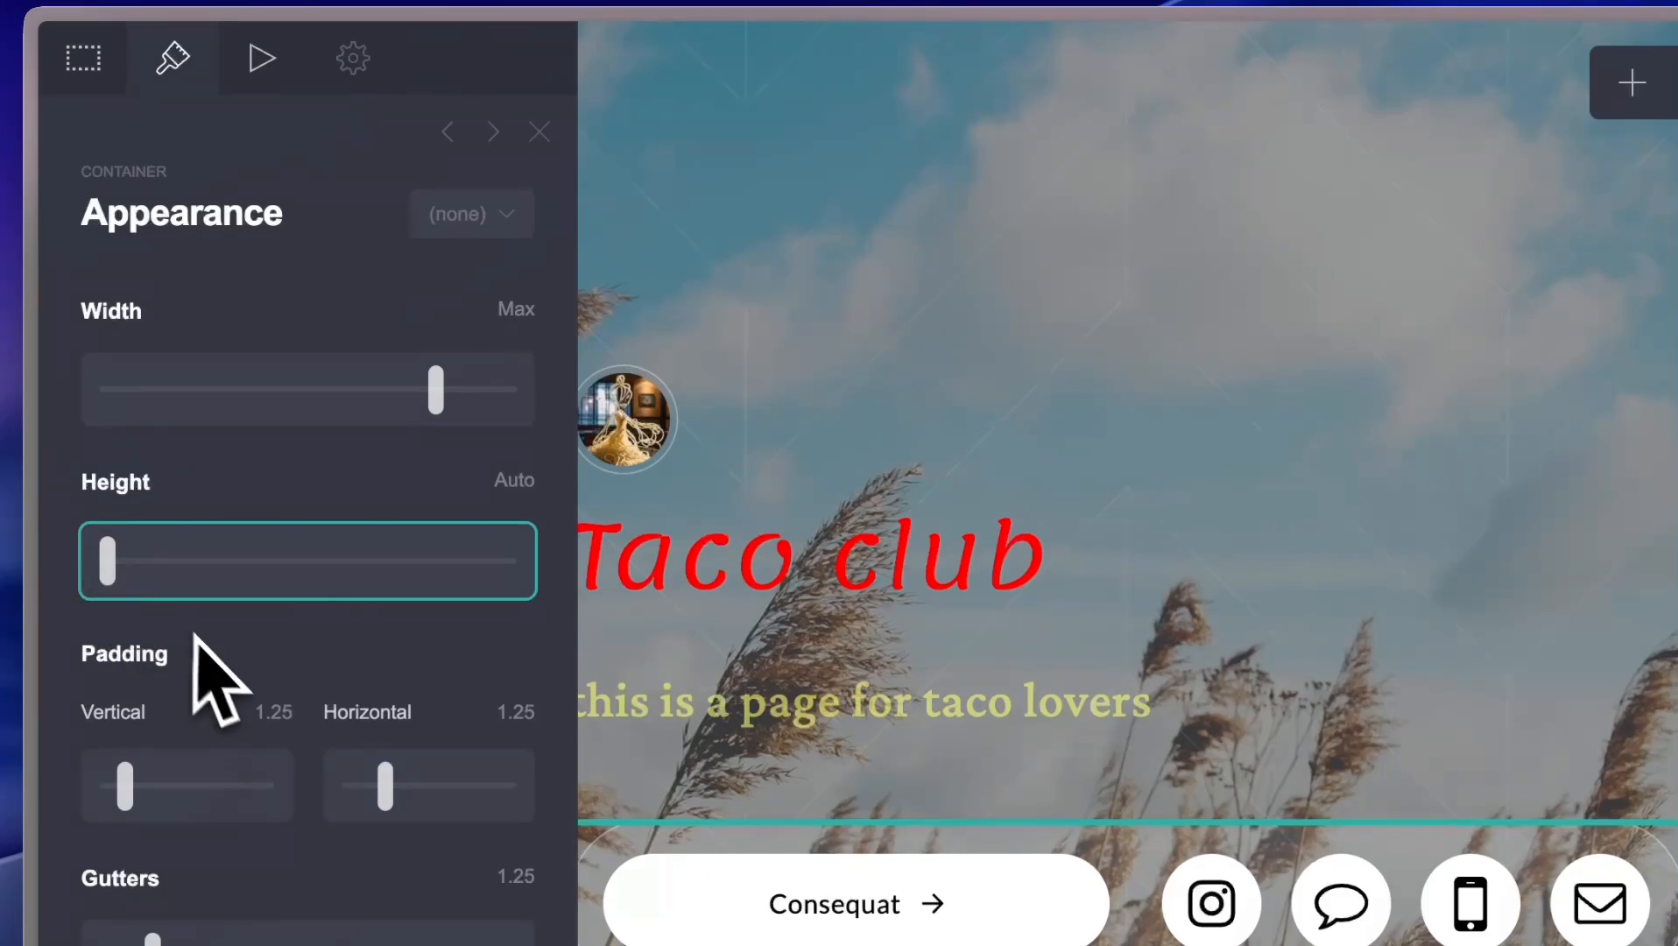
{"action": "left_click", "coordinate": [261, 60]}
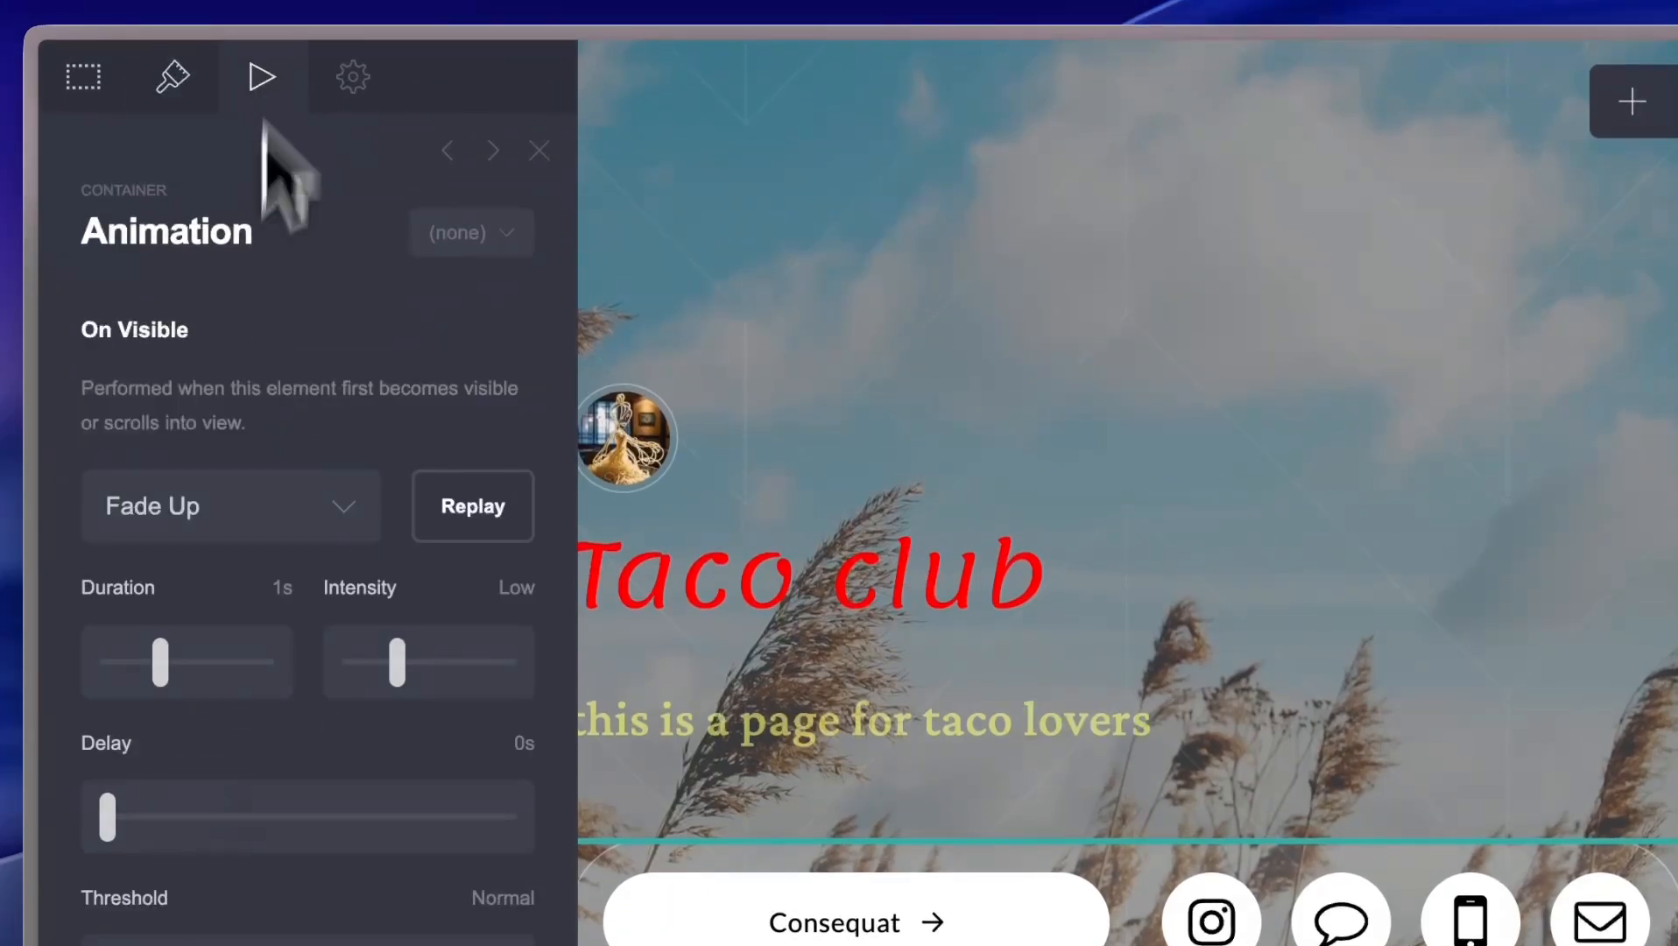
{"action": "left_click", "coordinate": [223, 525]}
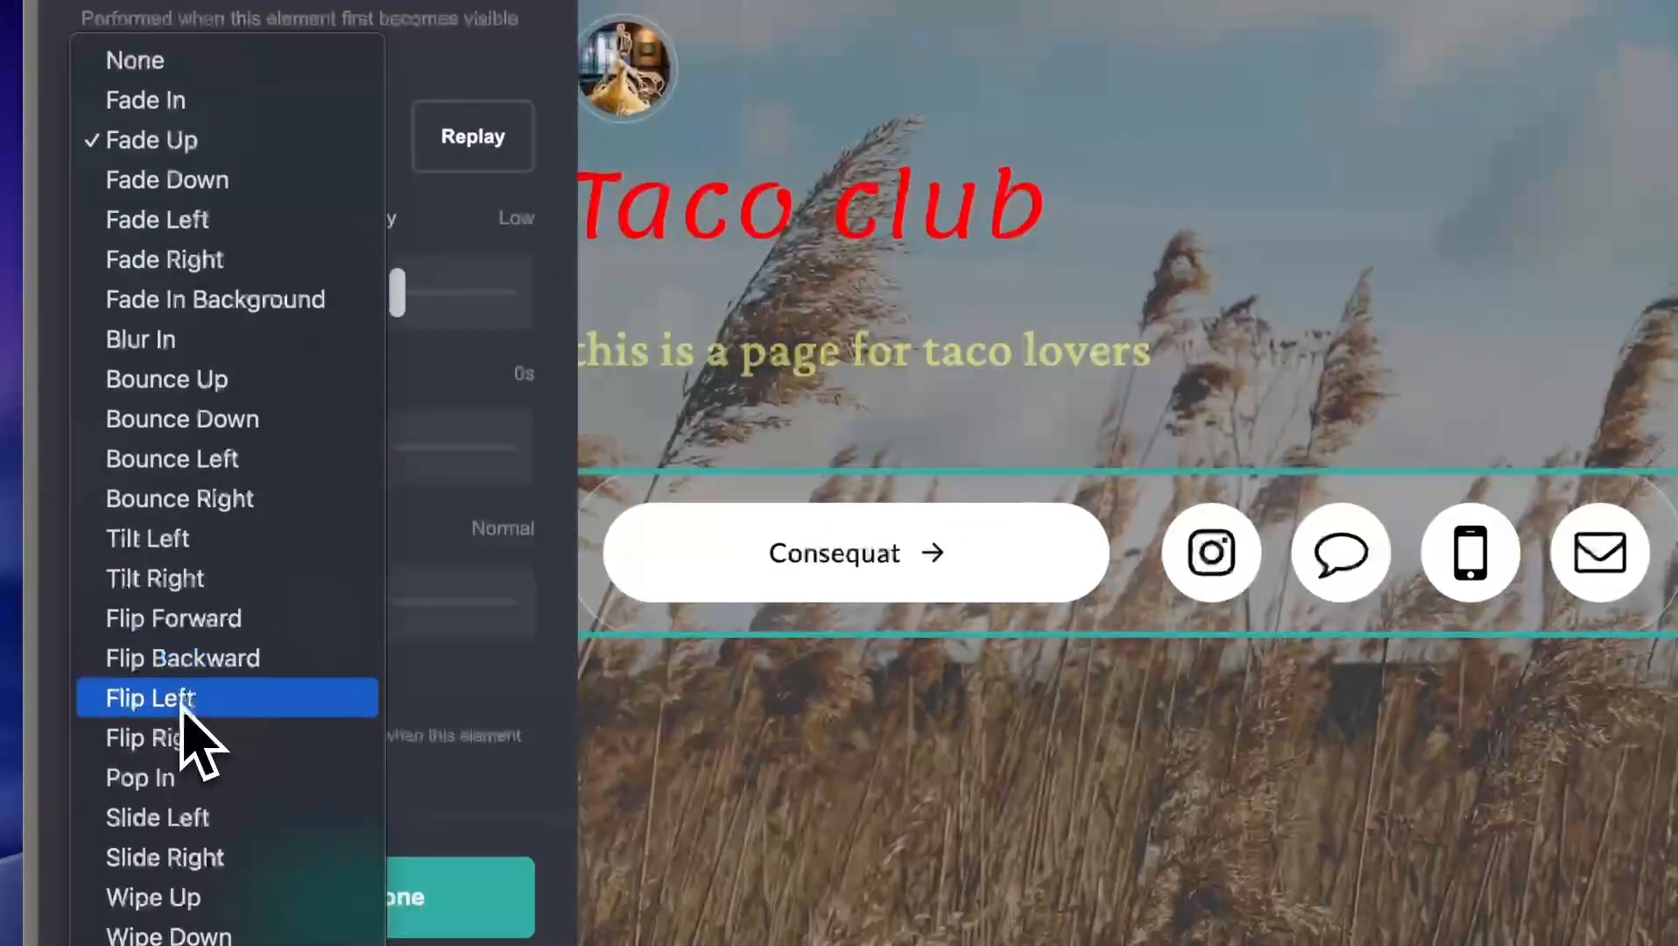
{"action": "left_click", "coordinate": [185, 698]}
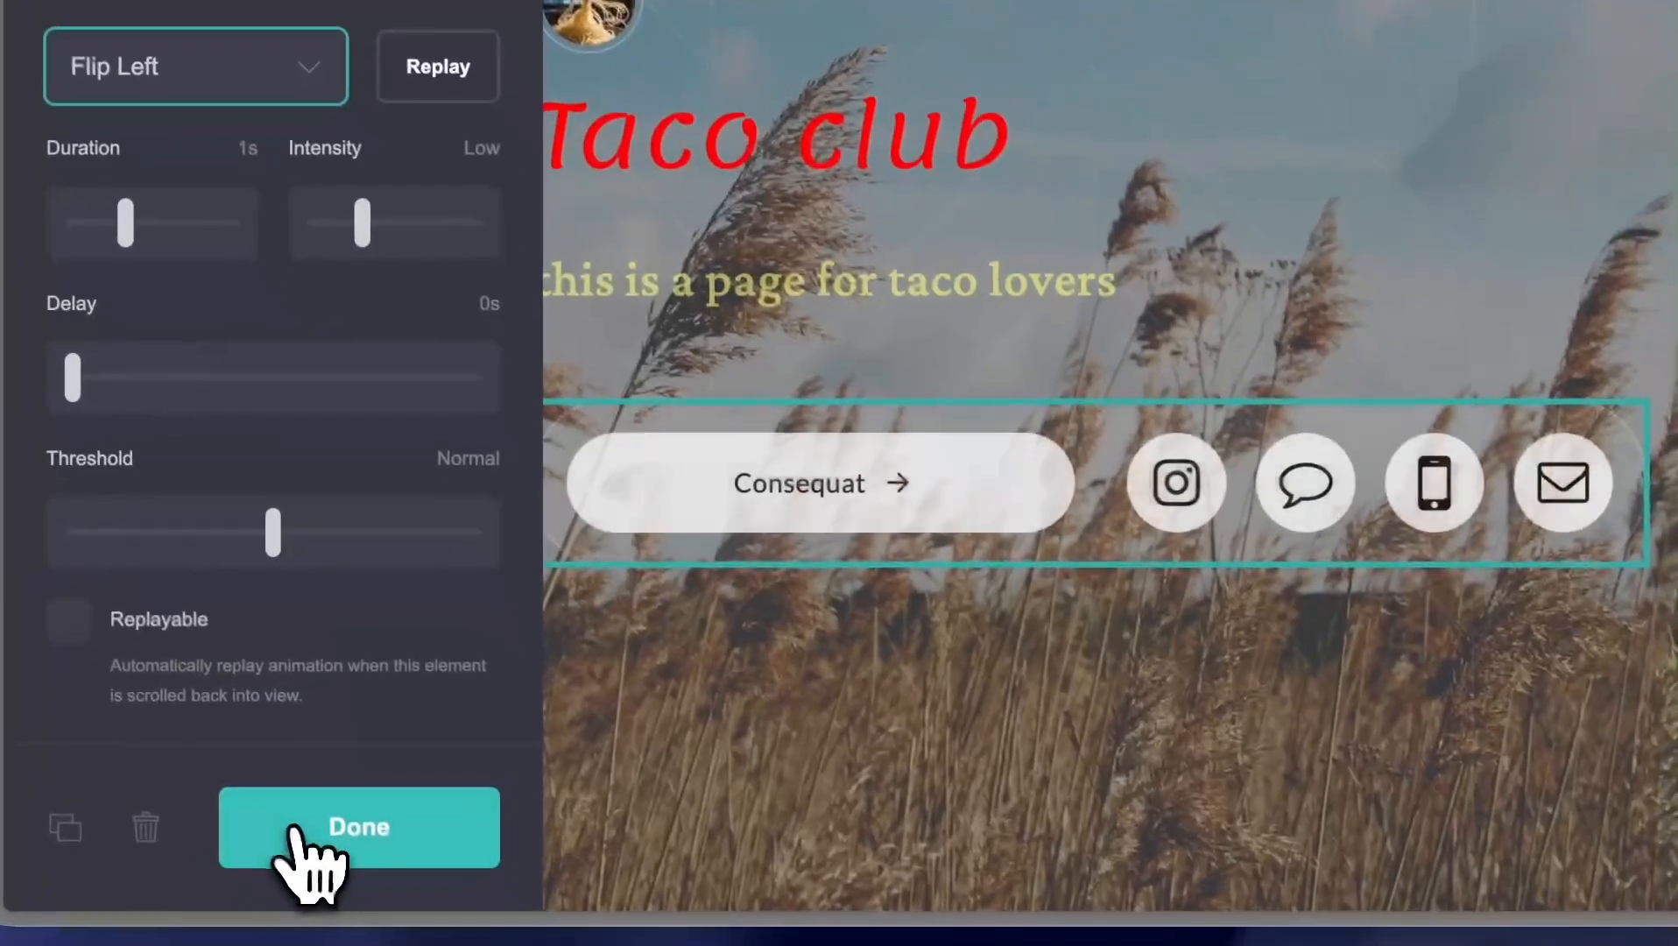
{"action": "left_click", "coordinate": [342, 902]}
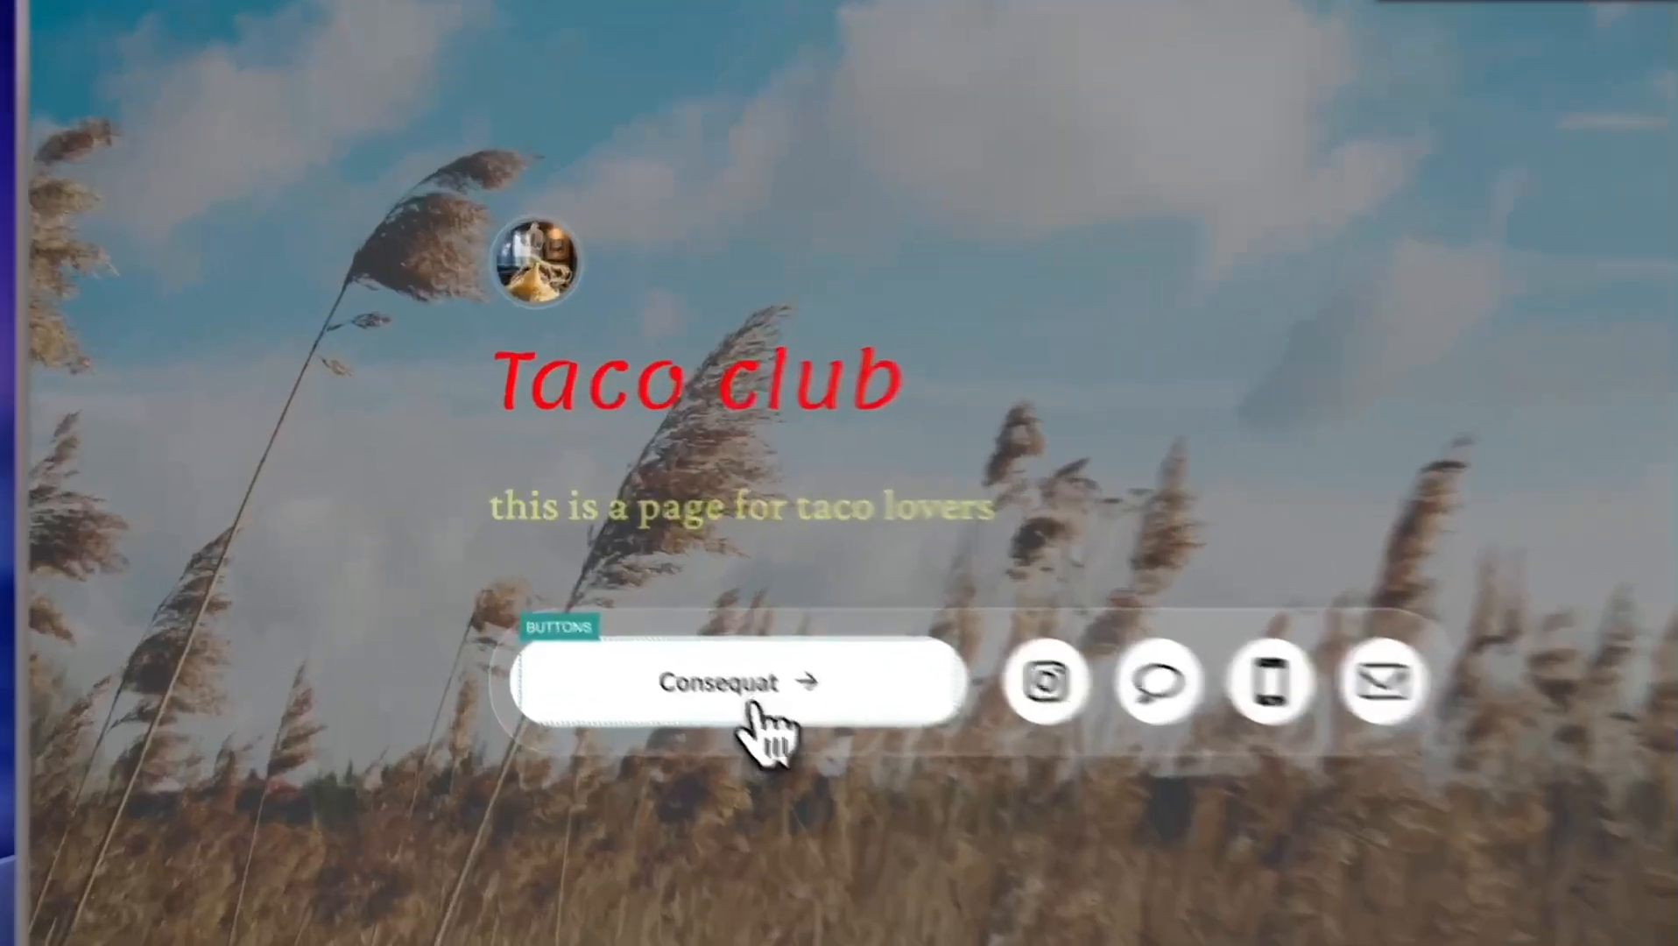
- Change the Consequat button's label to "click me!"
{"action": "left_click", "coordinate": [664, 642]}
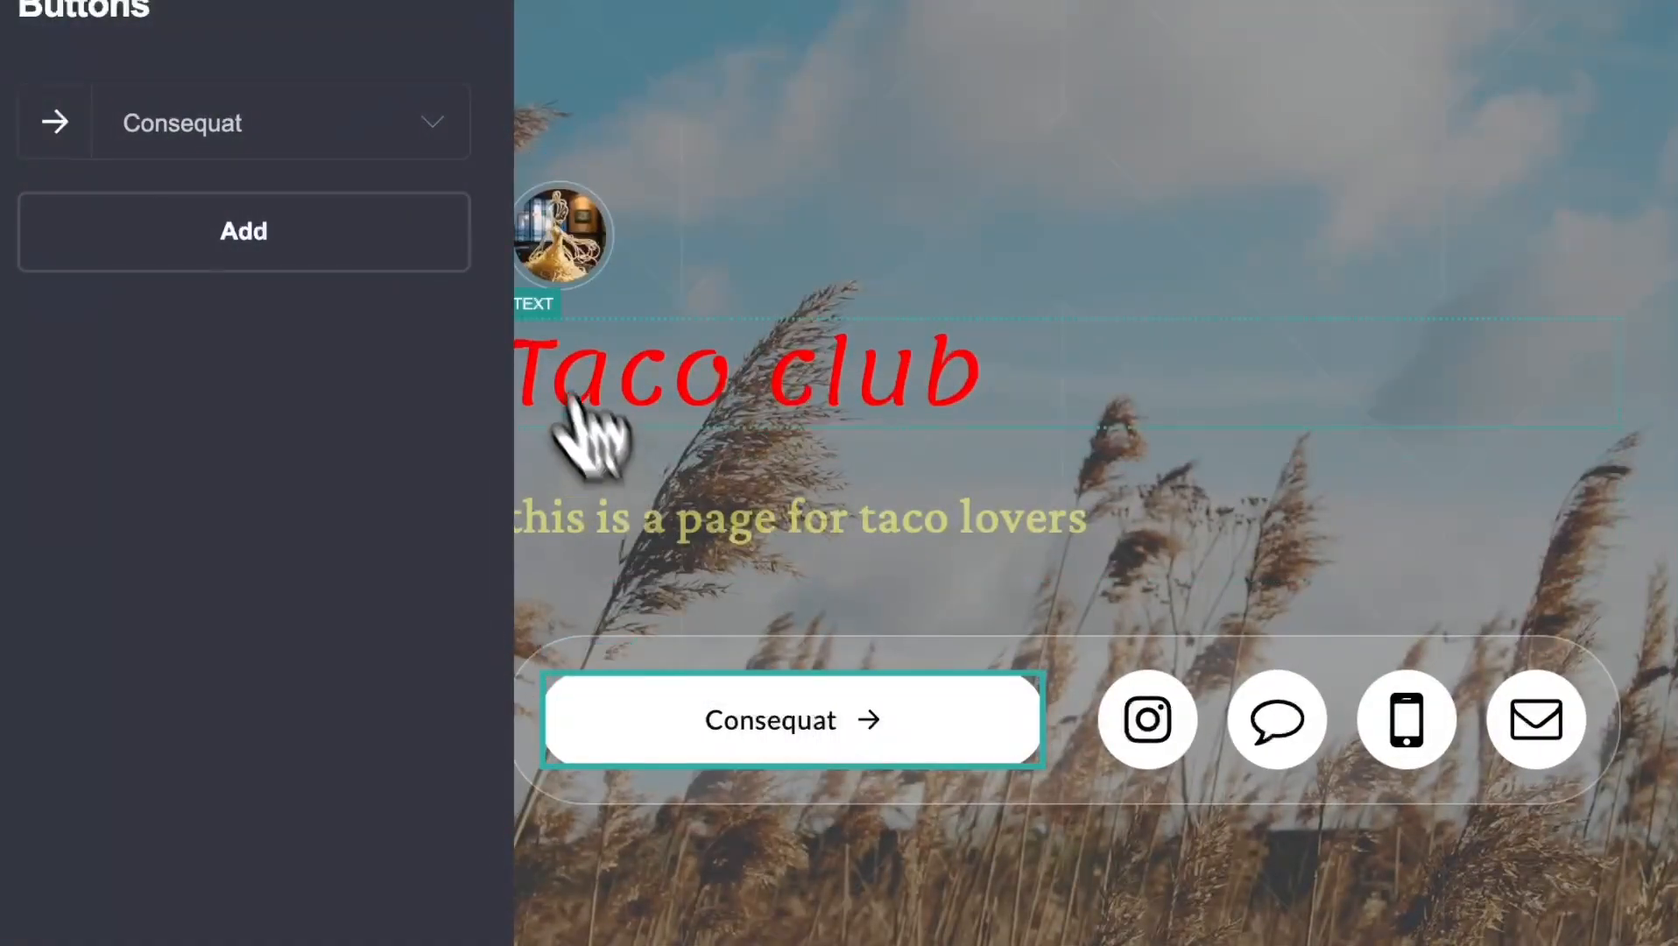
{"action": "left_click", "coordinate": [321, 129]}
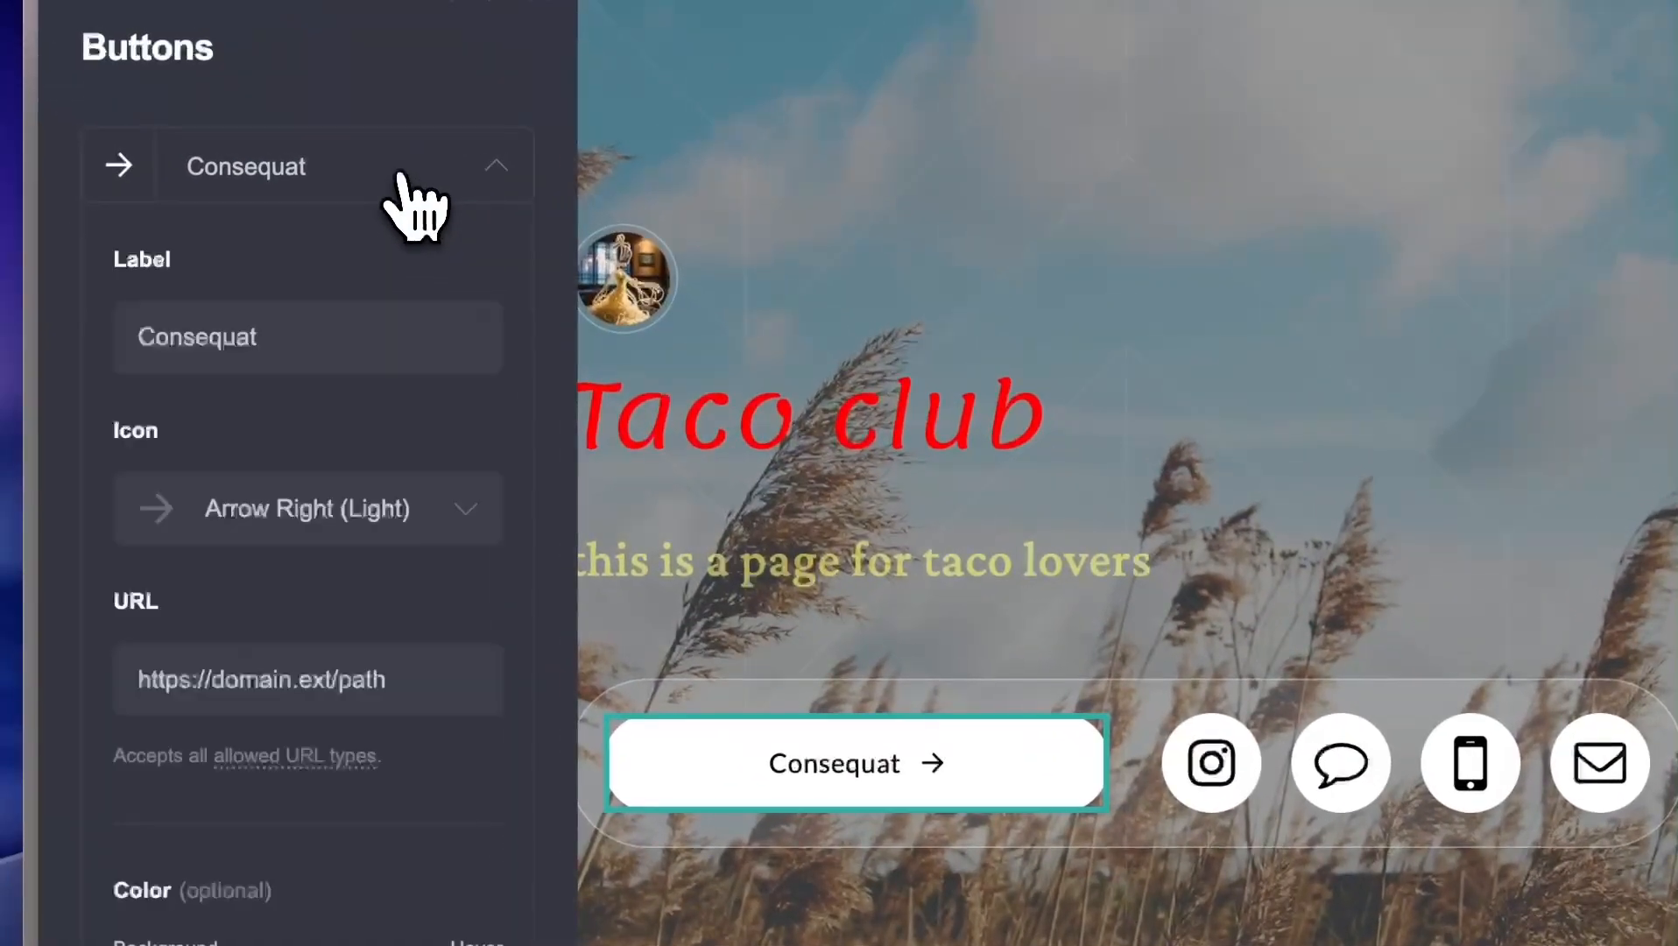
{"action": "left_click", "coordinate": [477, 175]}
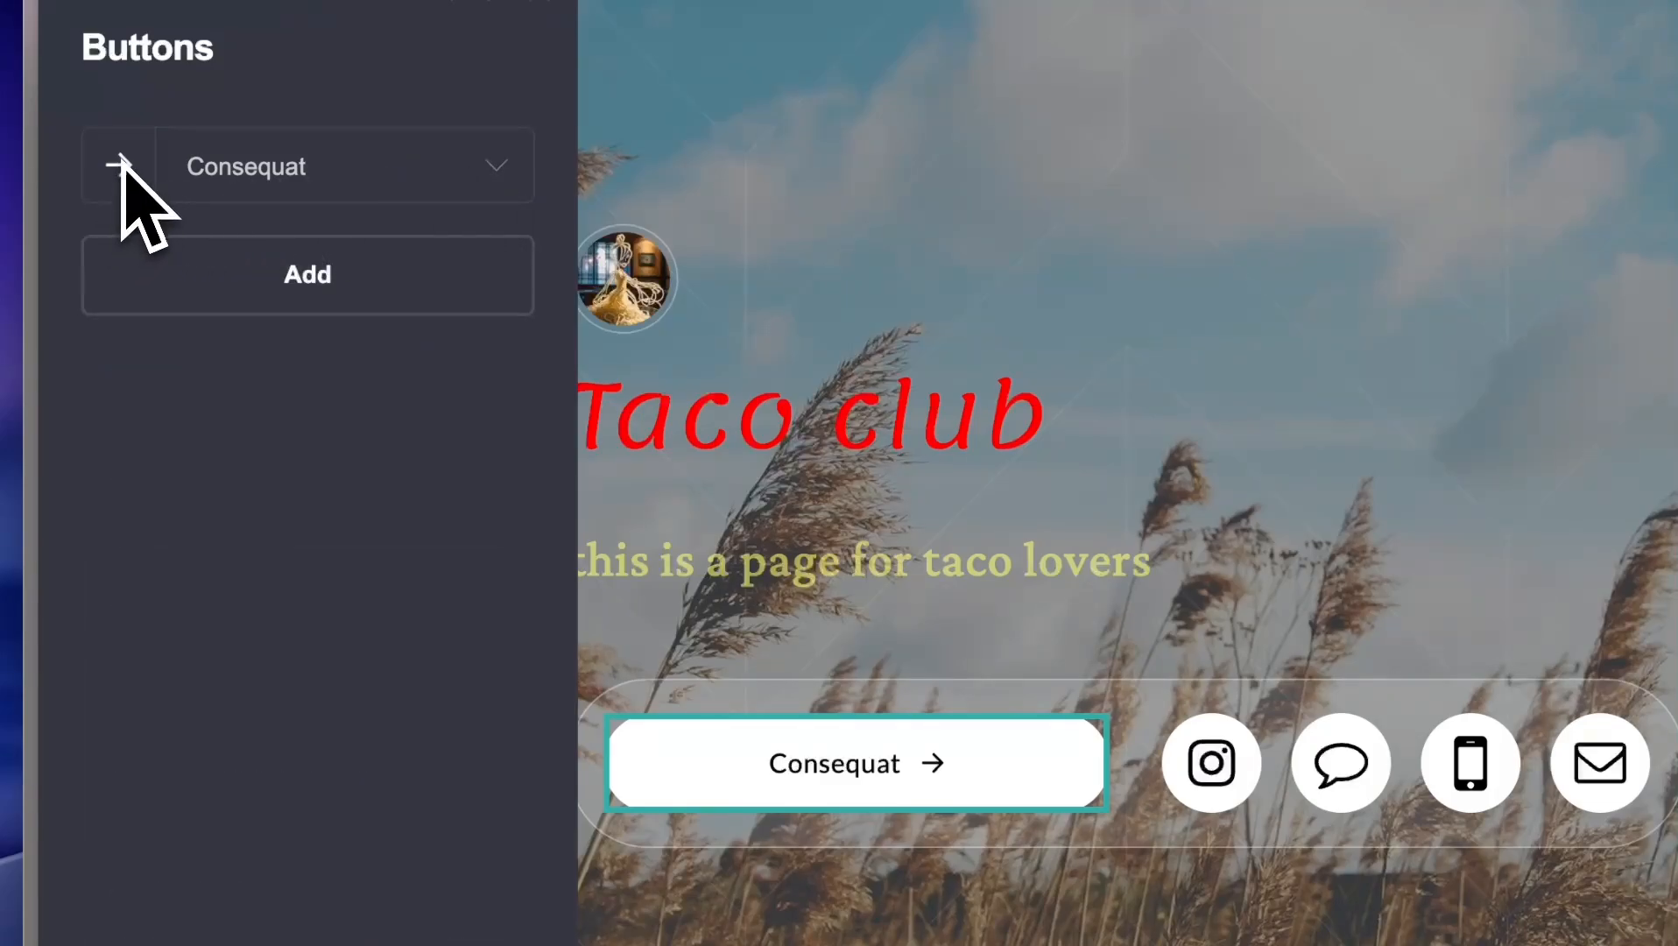
{"action": "left_click", "coordinate": [490, 175]}
{"action": "double_click", "coordinate": [266, 336]}
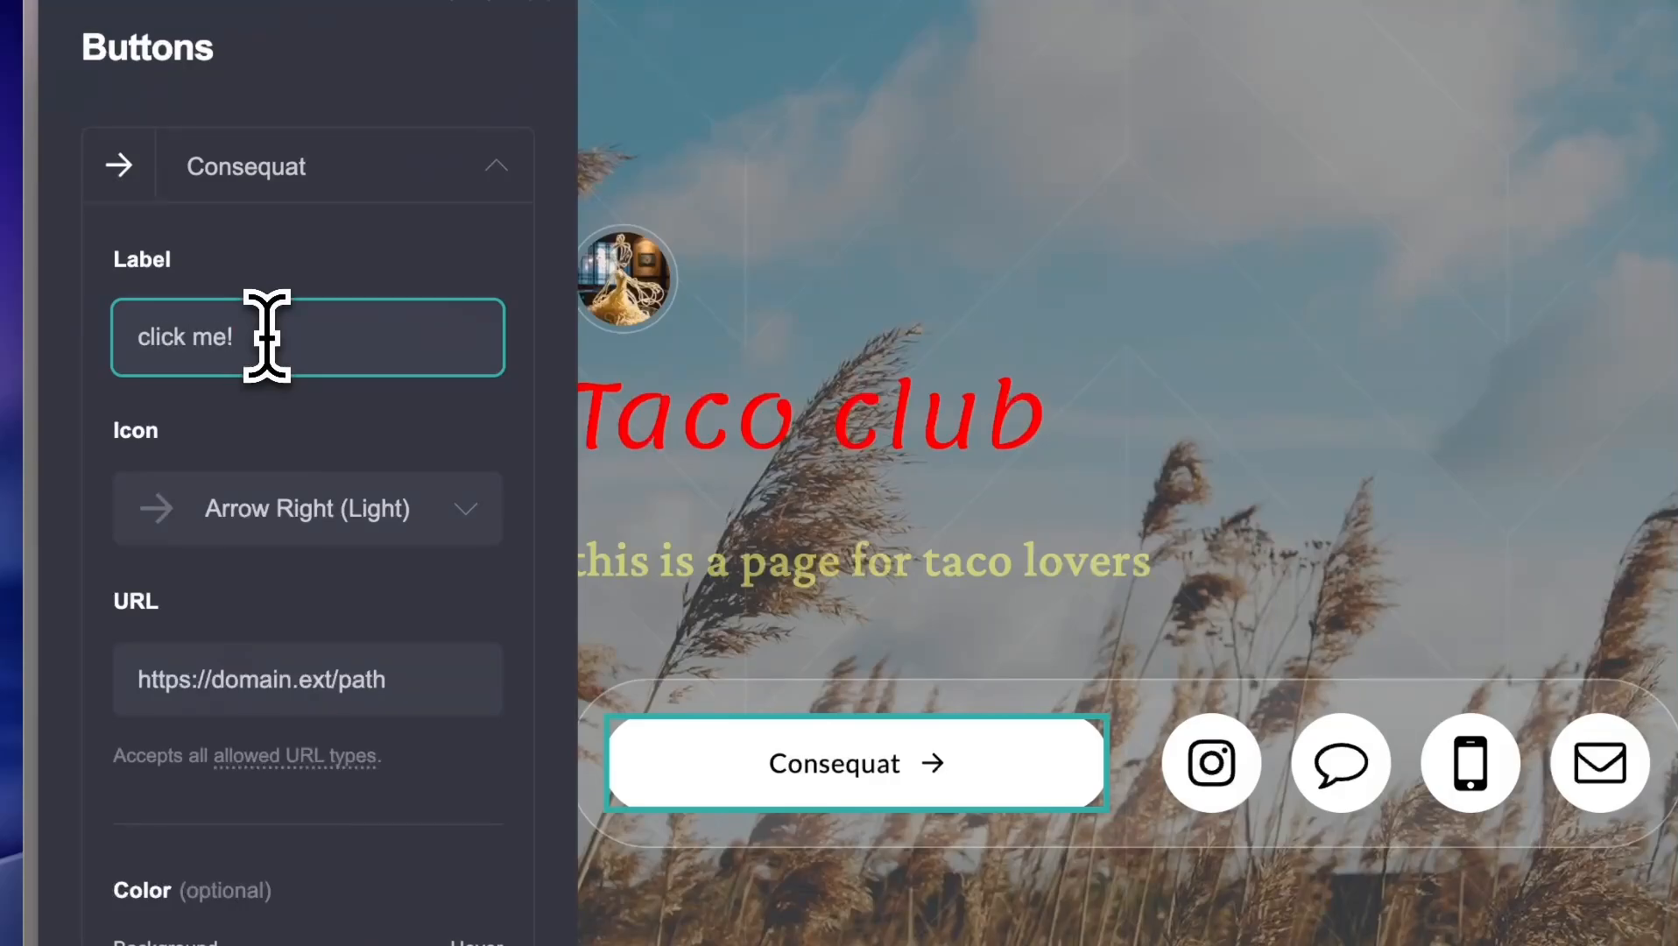
- Replace the button's right-arrow icon with the Circle icon
{"action": "left_click", "coordinate": [159, 506]}
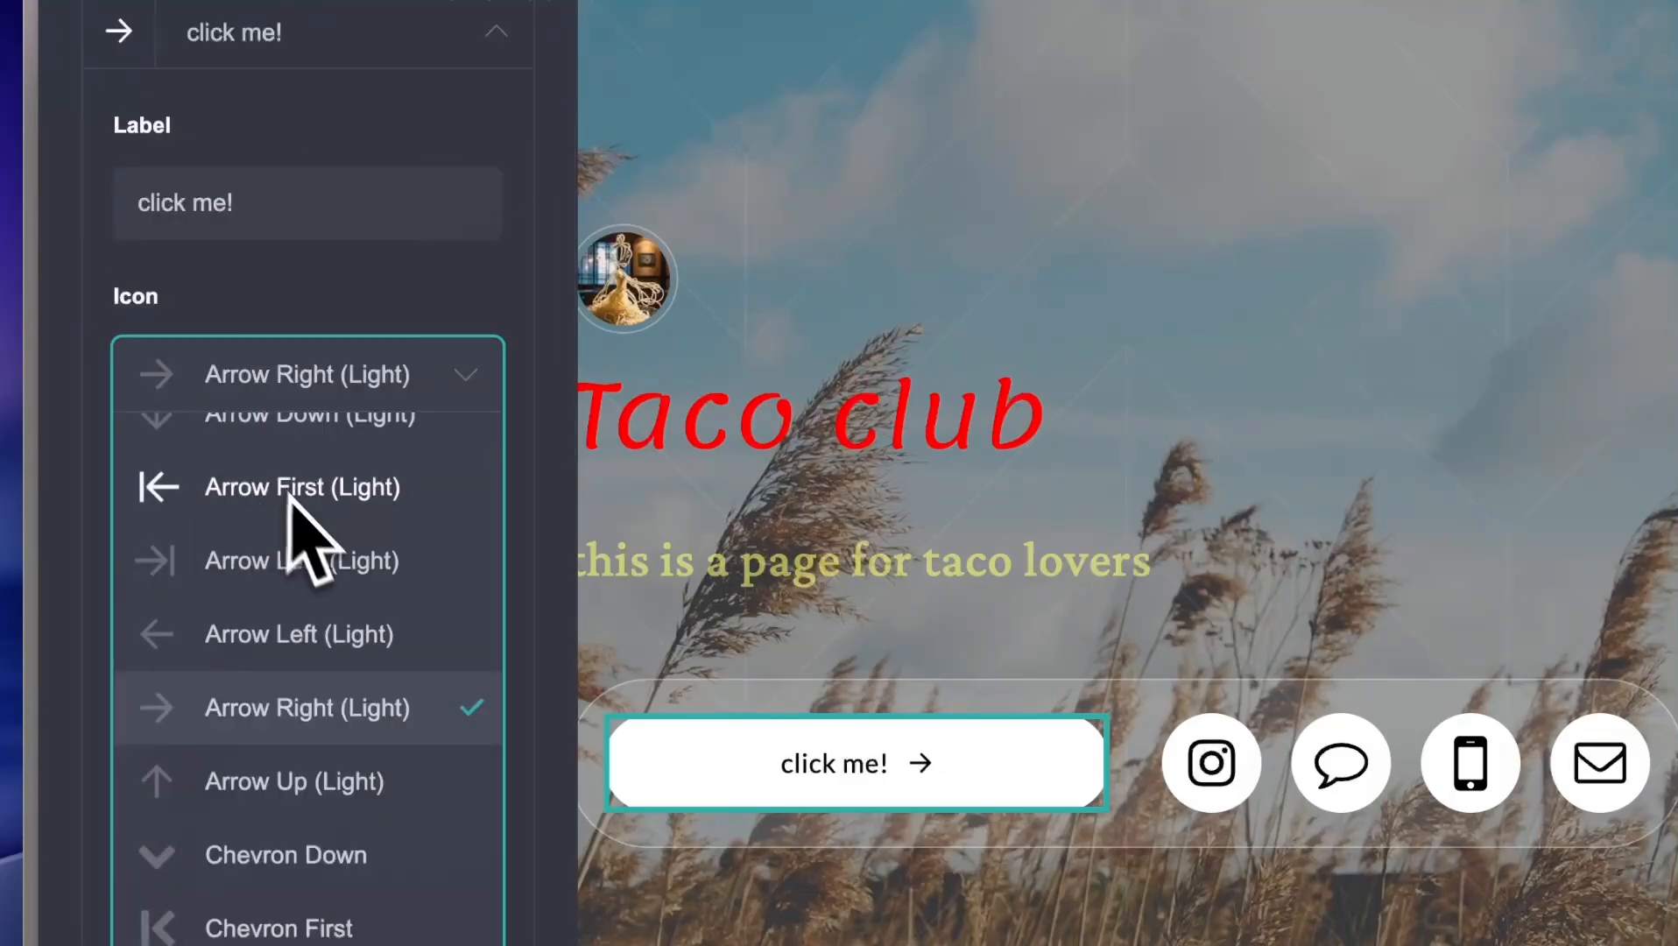
{"action": "scroll", "coordinate": [297, 780], "scroll_direction": "down", "scroll_amount": 6}
{"action": "scroll", "coordinate": [278, 755], "scroll_direction": "down", "scroll_amount": 10}
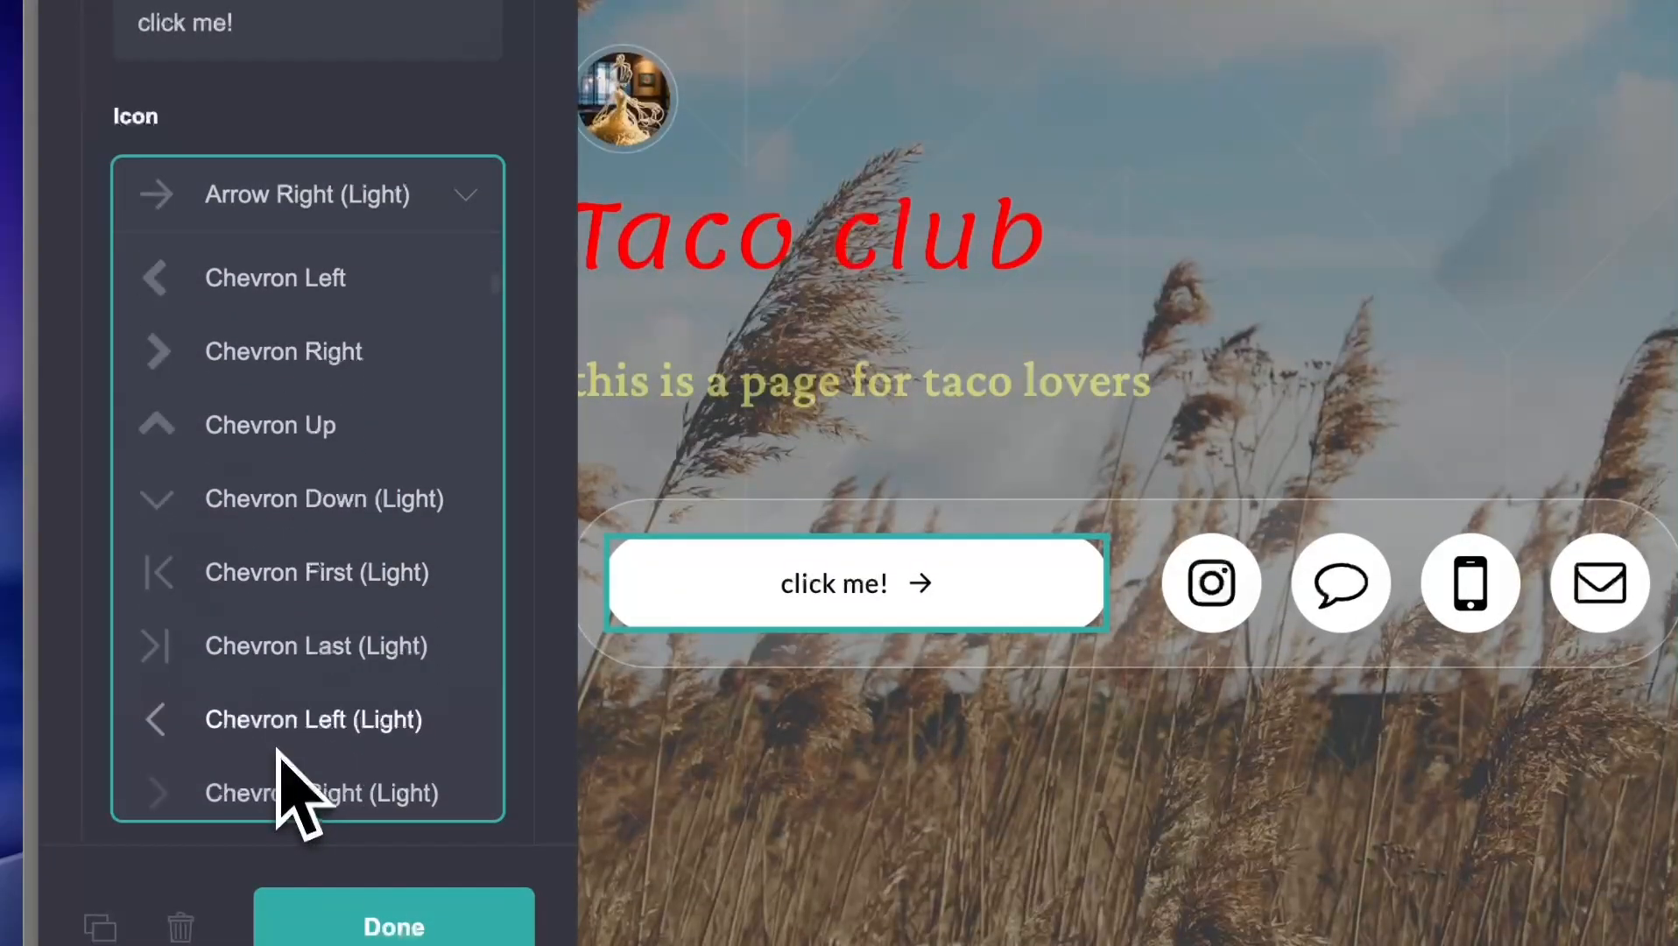
{"action": "left_click", "coordinate": [263, 623]}
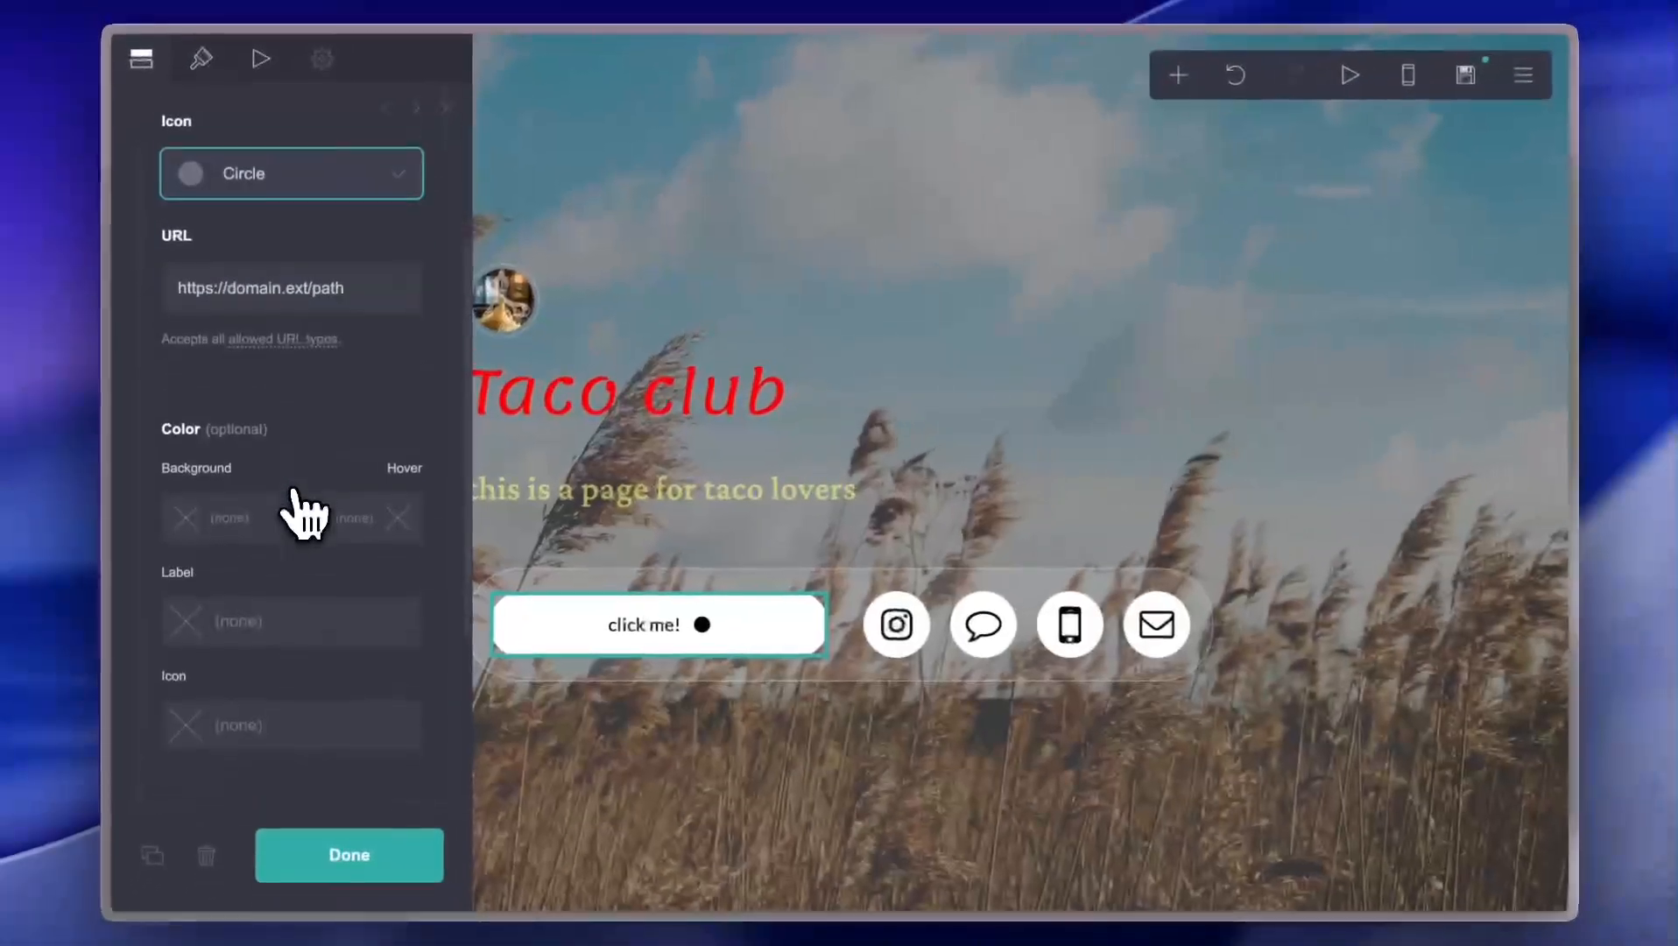
- Review the button's URL, color and appearance settings, keeping the Solid style
{"action": "scroll", "coordinate": [311, 407], "scroll_direction": "down", "scroll_amount": 2}
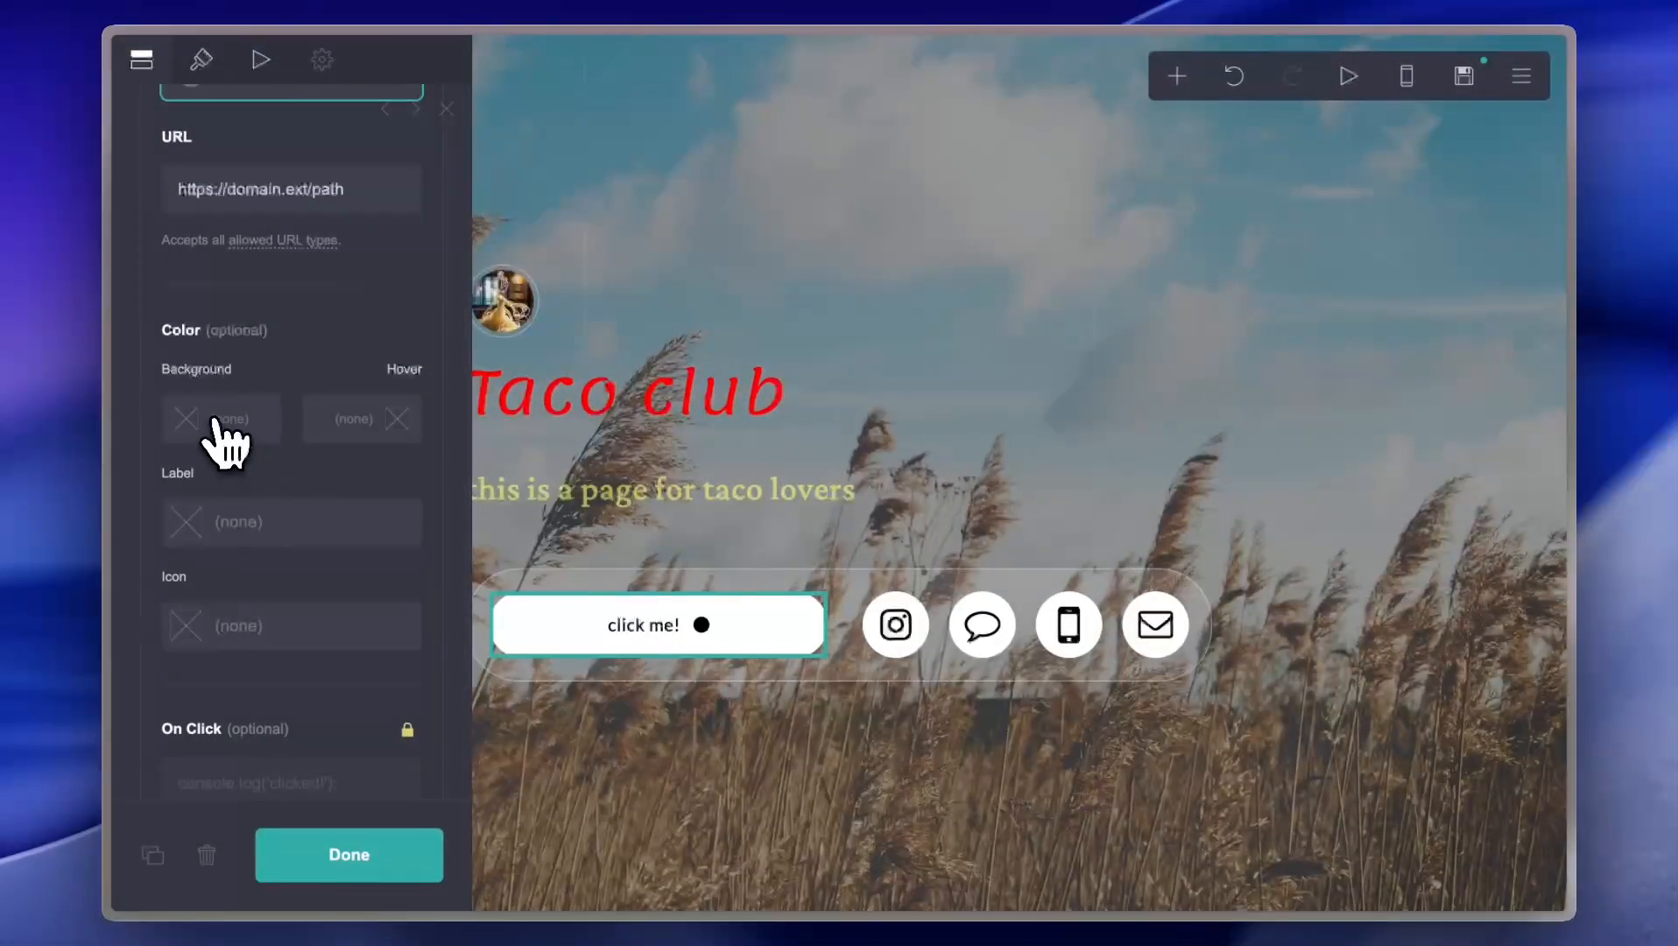
{"action": "scroll", "coordinate": [226, 442], "scroll_direction": "down", "scroll_amount": 3}
{"action": "scroll", "coordinate": [277, 441], "scroll_direction": "up", "scroll_amount": 3}
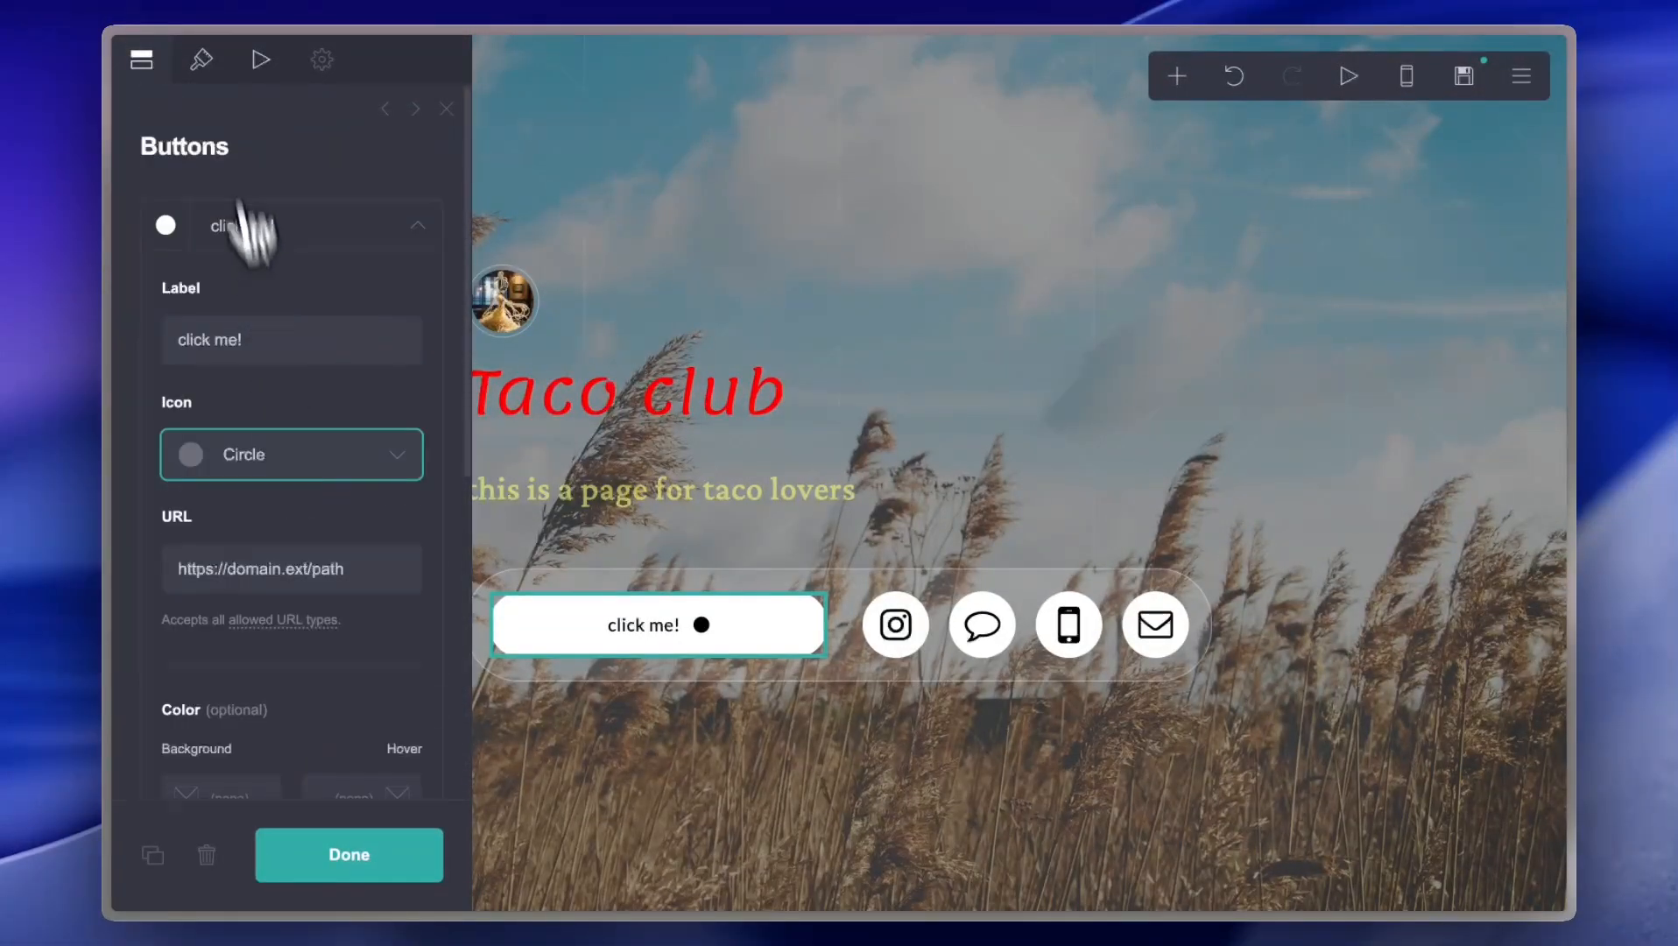
{"action": "left_click", "coordinate": [201, 59]}
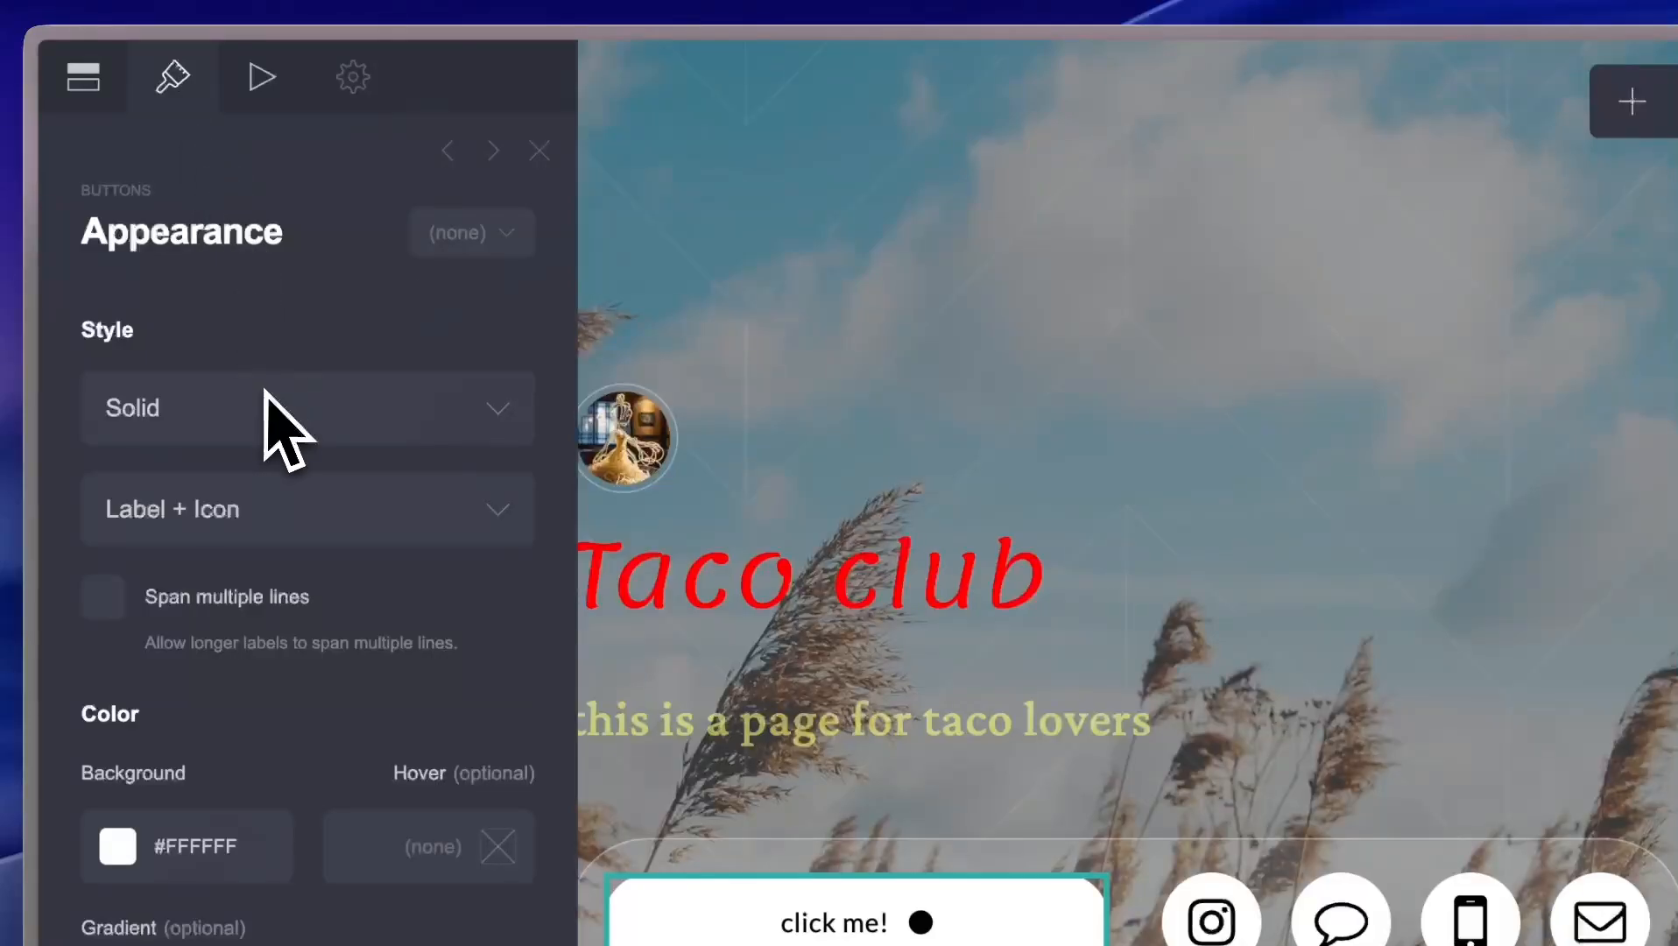
{"action": "left_click", "coordinate": [281, 411]}
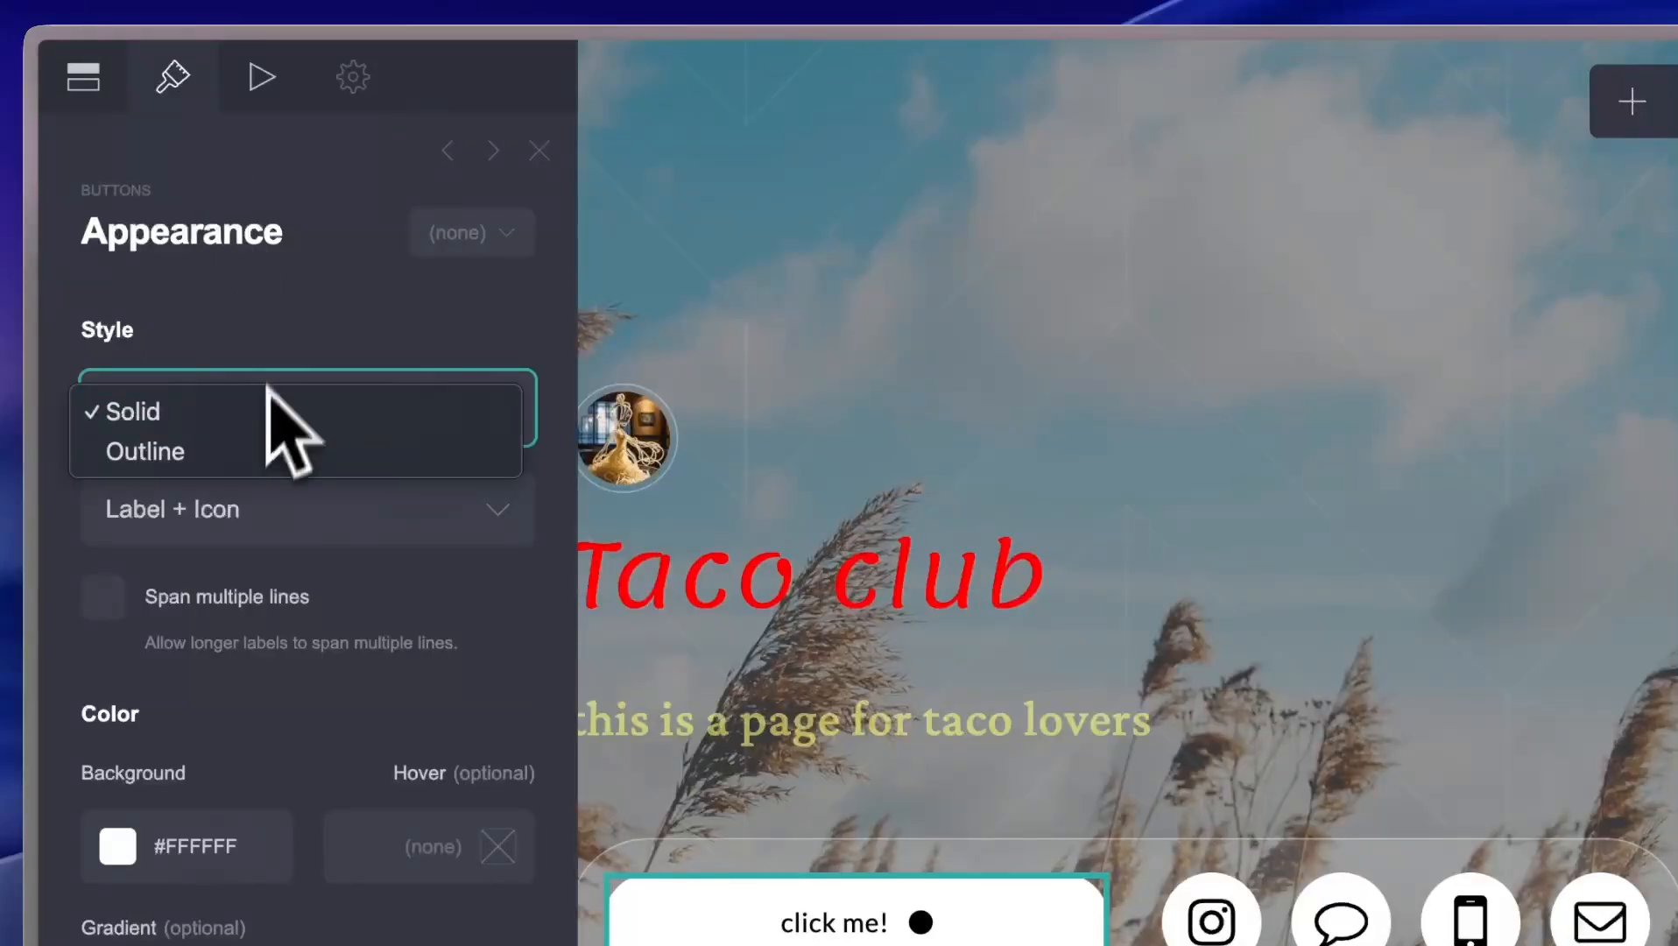
{"action": "left_click", "coordinate": [311, 416]}
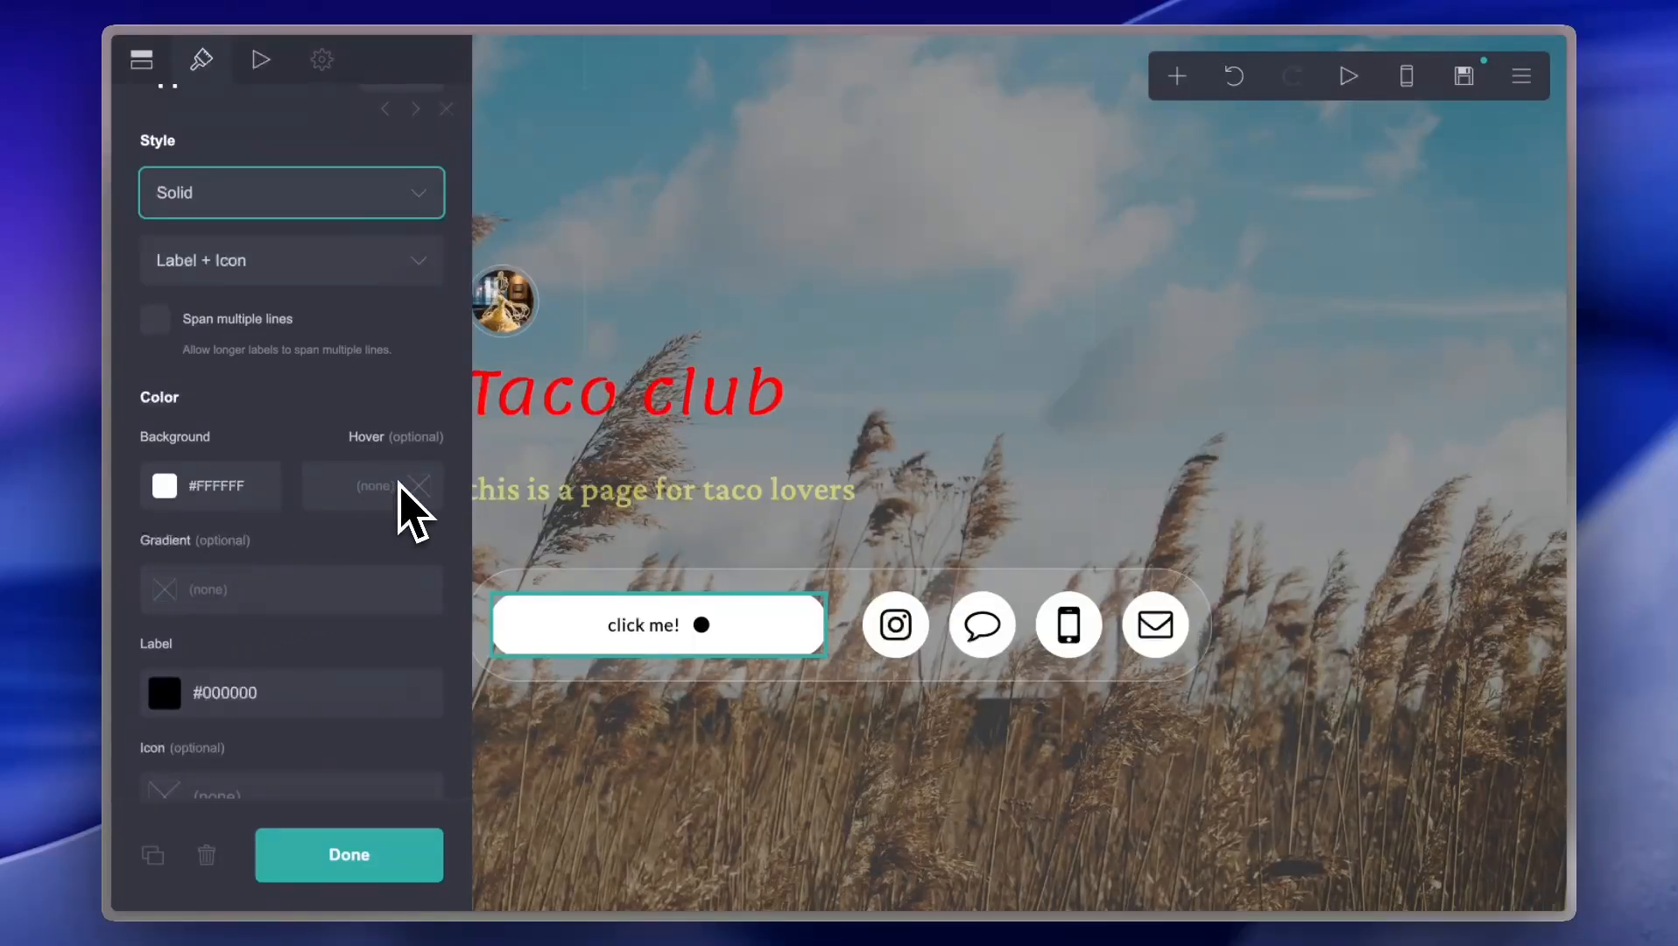
{"action": "scroll", "coordinate": [267, 691], "scroll_direction": "down", "scroll_amount": 10}
{"action": "scroll", "coordinate": [267, 692], "scroll_direction": "up", "scroll_amount": 12}
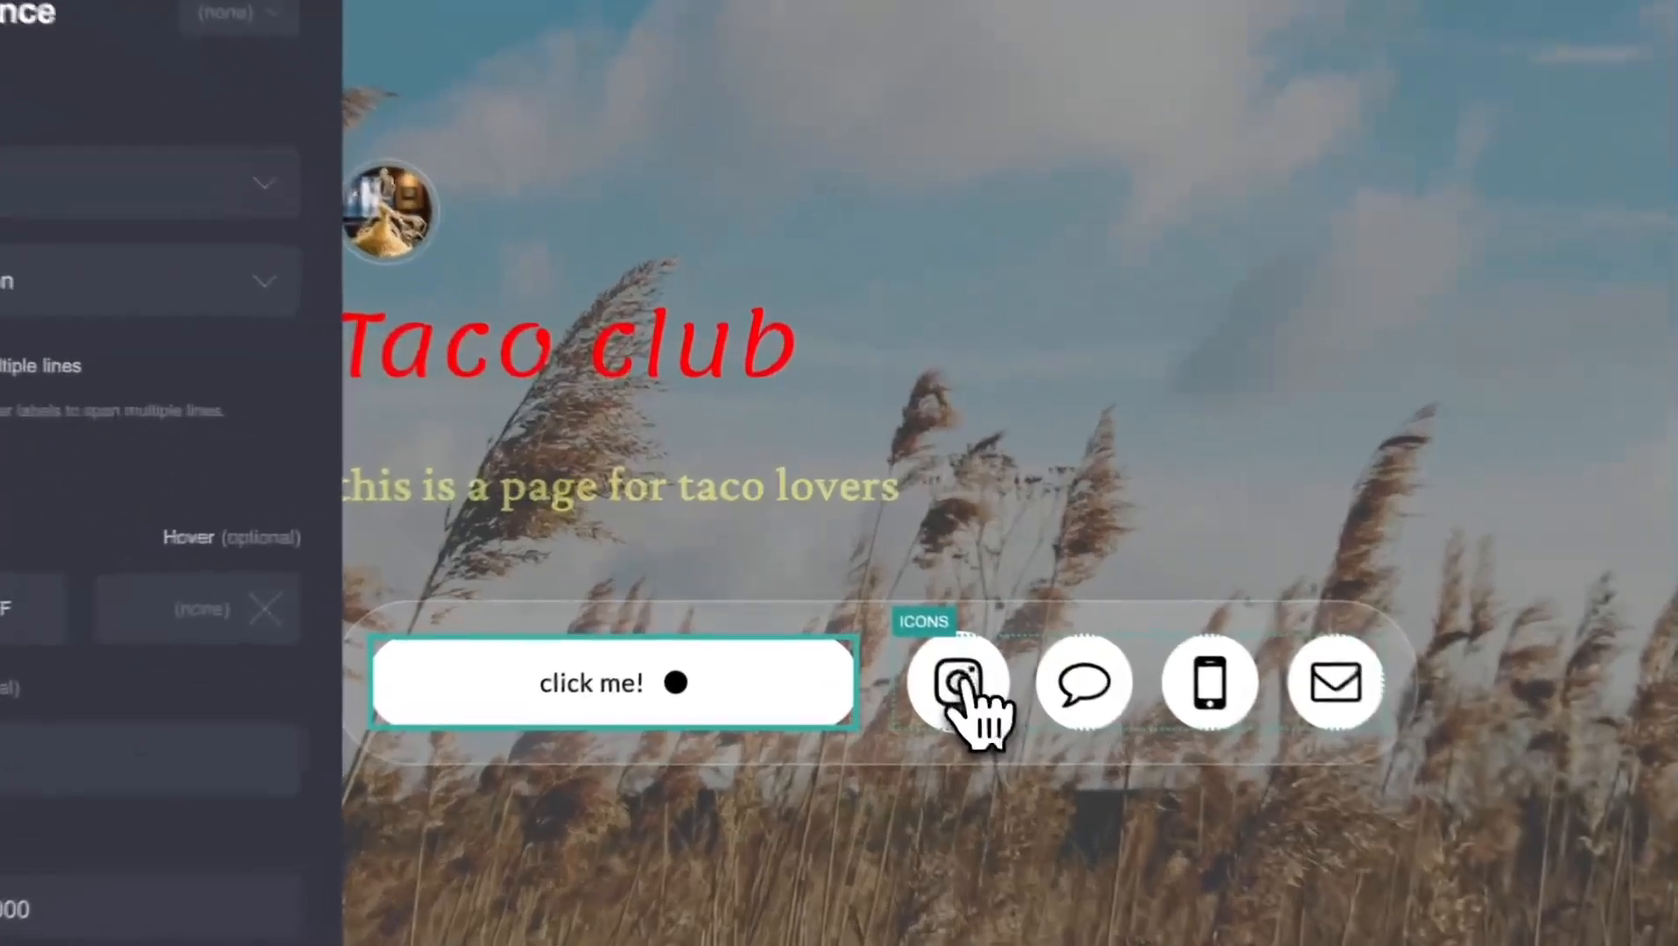
- Examine the type and URL settings of the Instagram and Message icons beside the button
{"action": "left_click", "coordinate": [897, 626]}
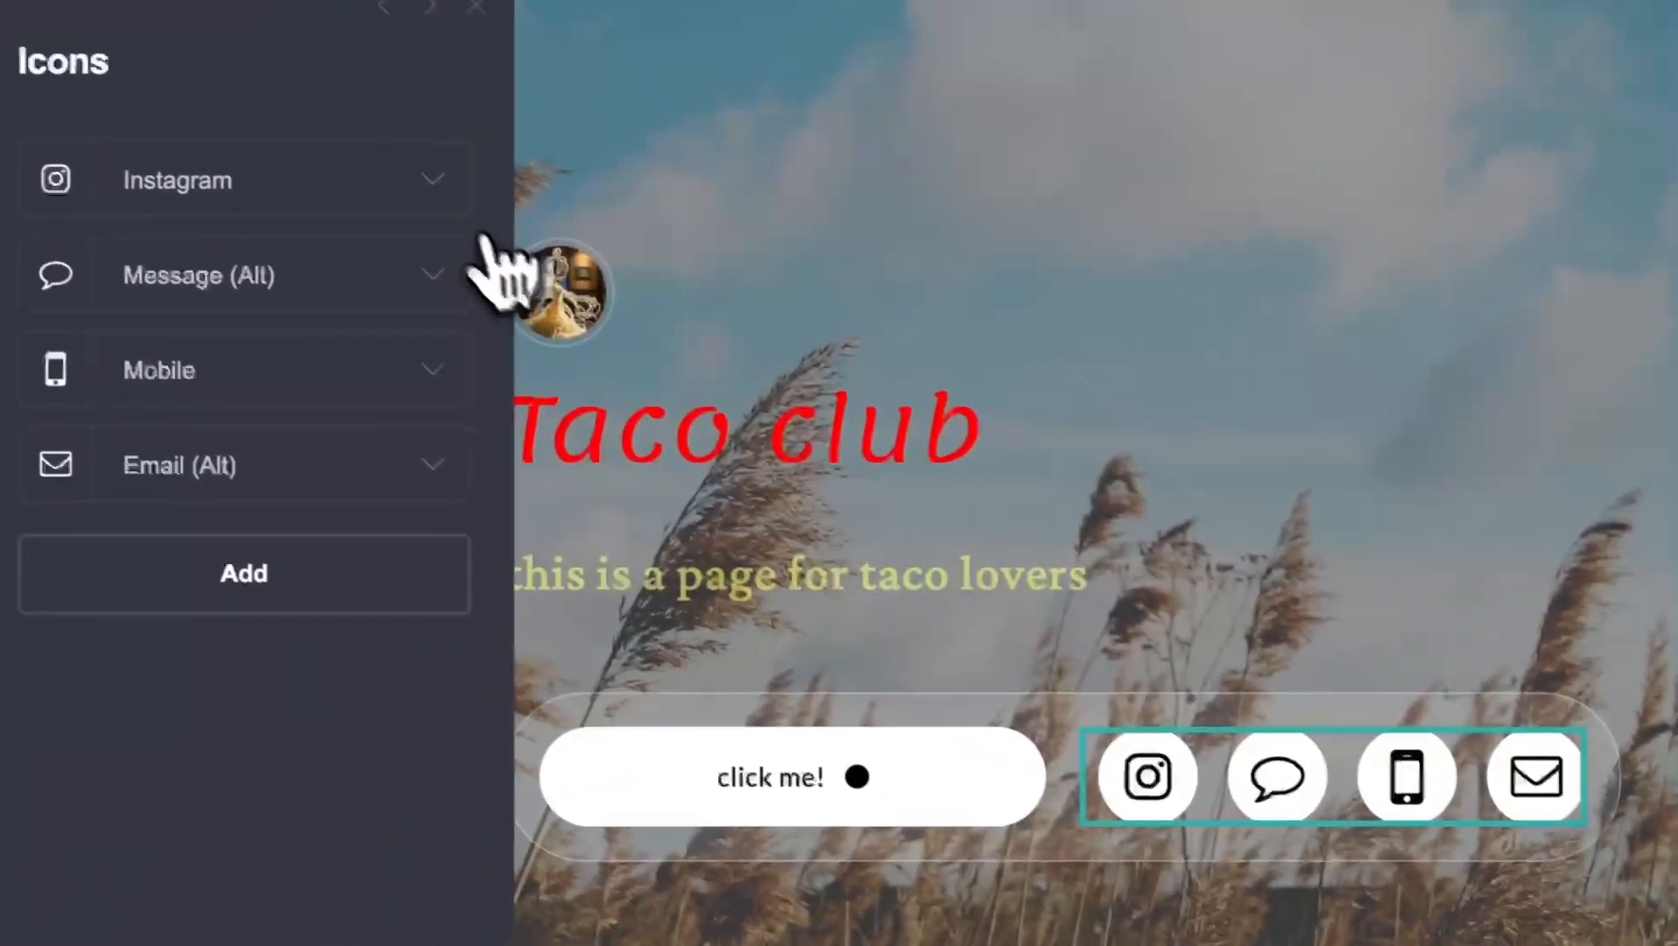
{"action": "left_click", "coordinate": [443, 185]}
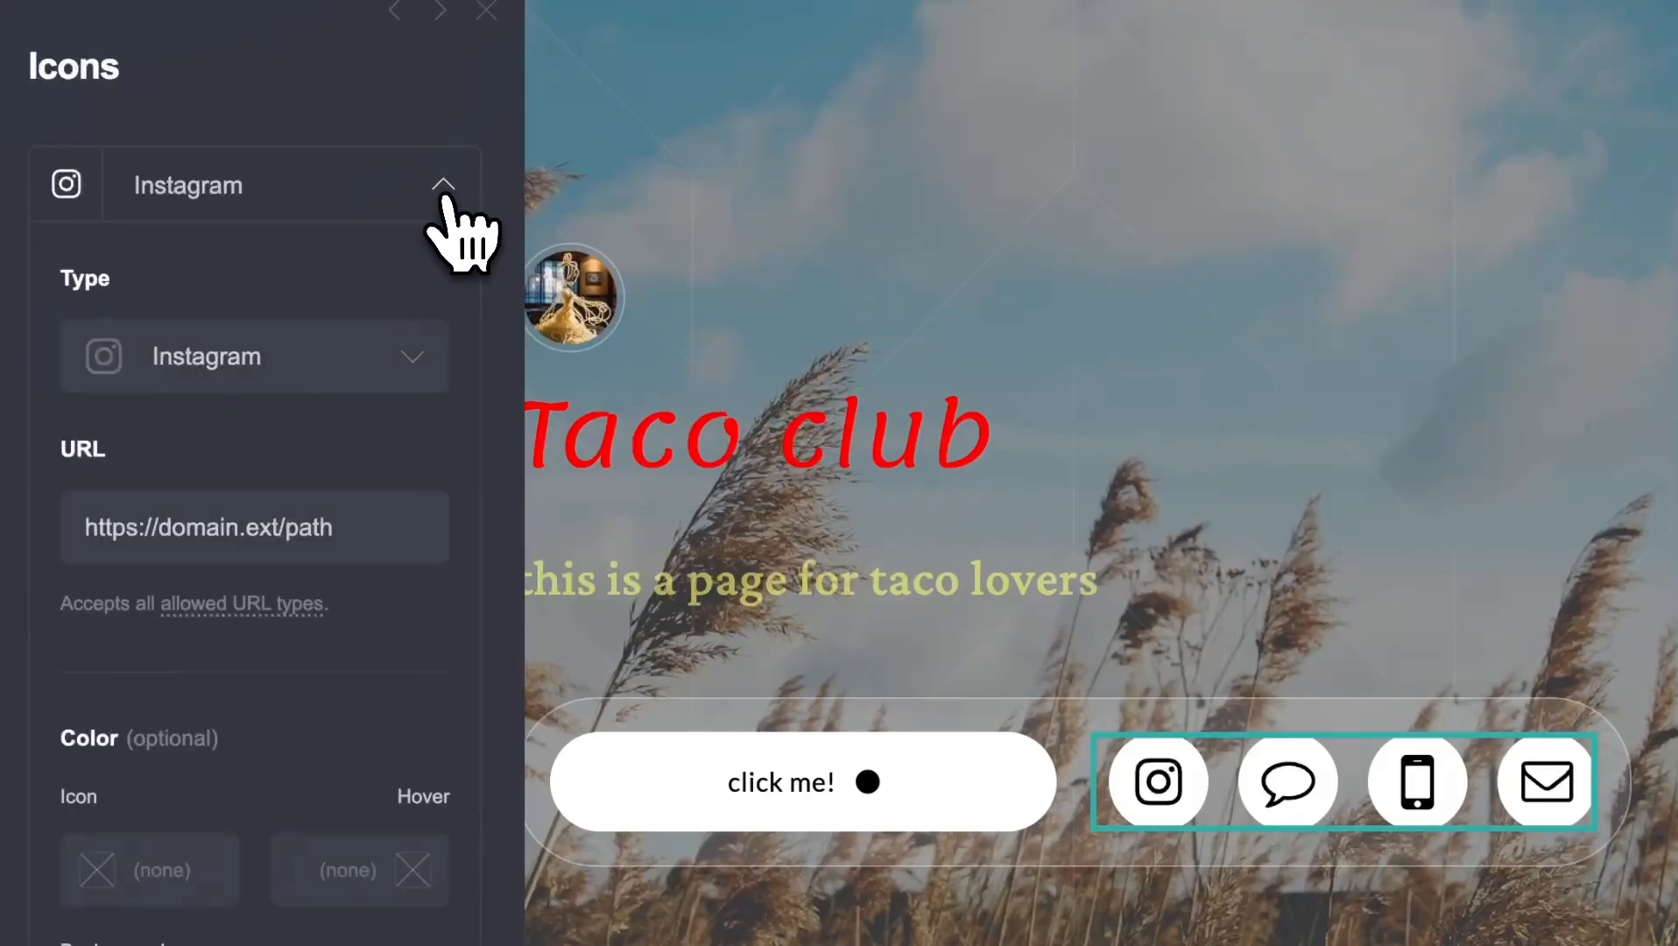
{"action": "left_click", "coordinate": [443, 191]}
{"action": "left_click", "coordinate": [406, 289]}
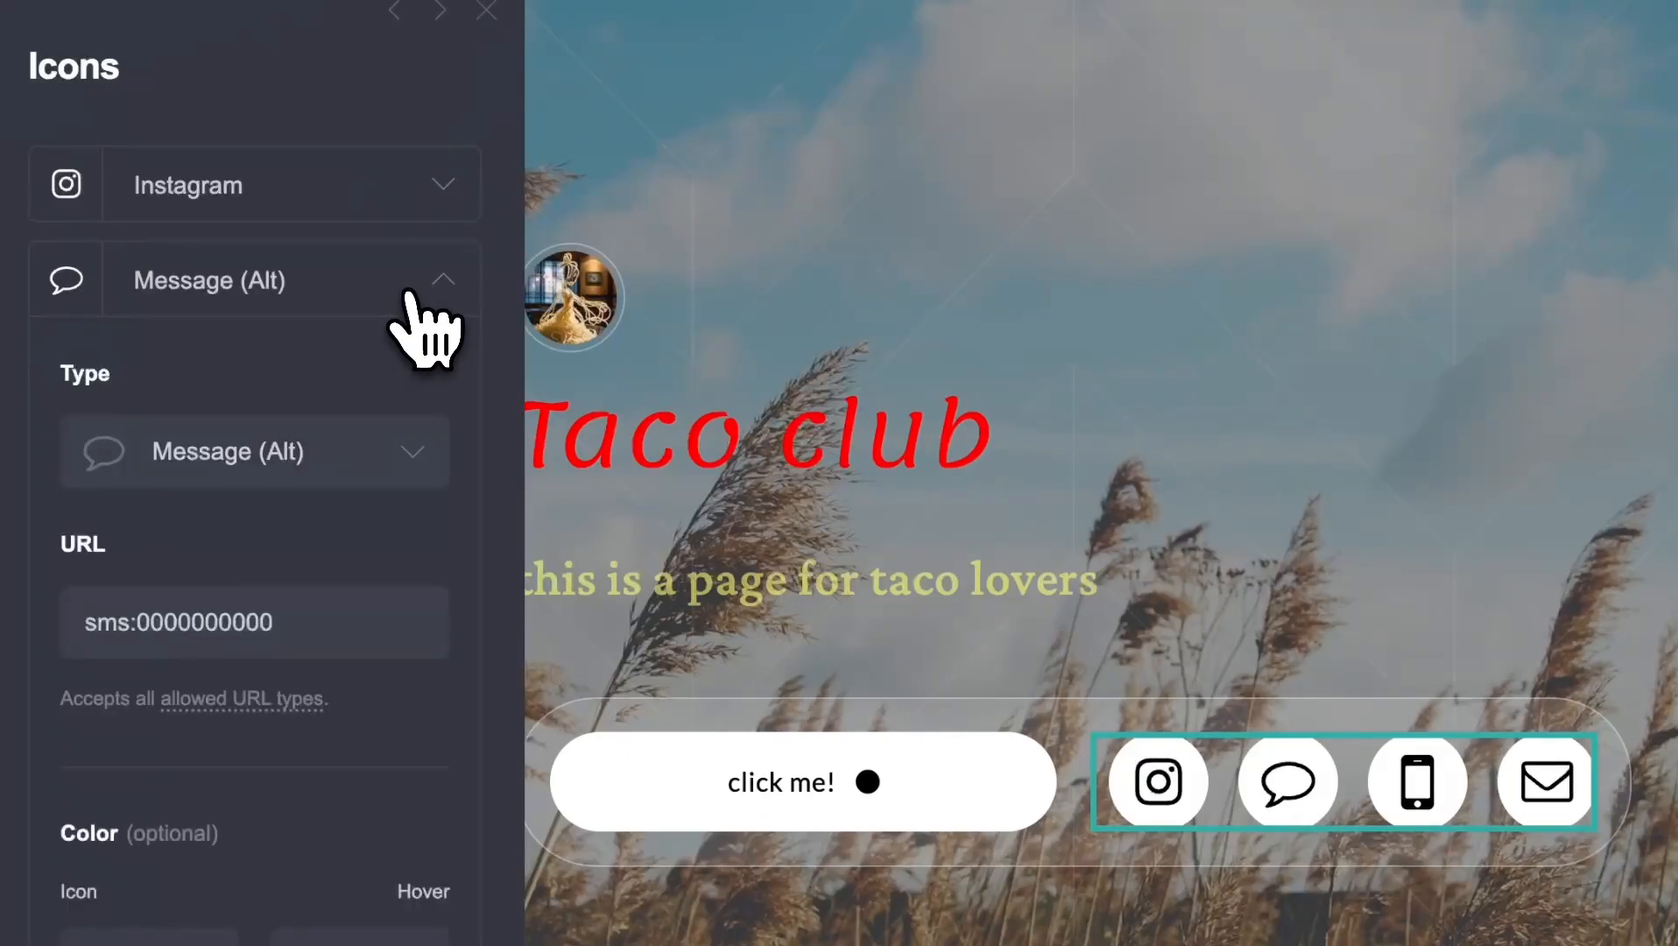
{"action": "left_click", "coordinate": [424, 329]}
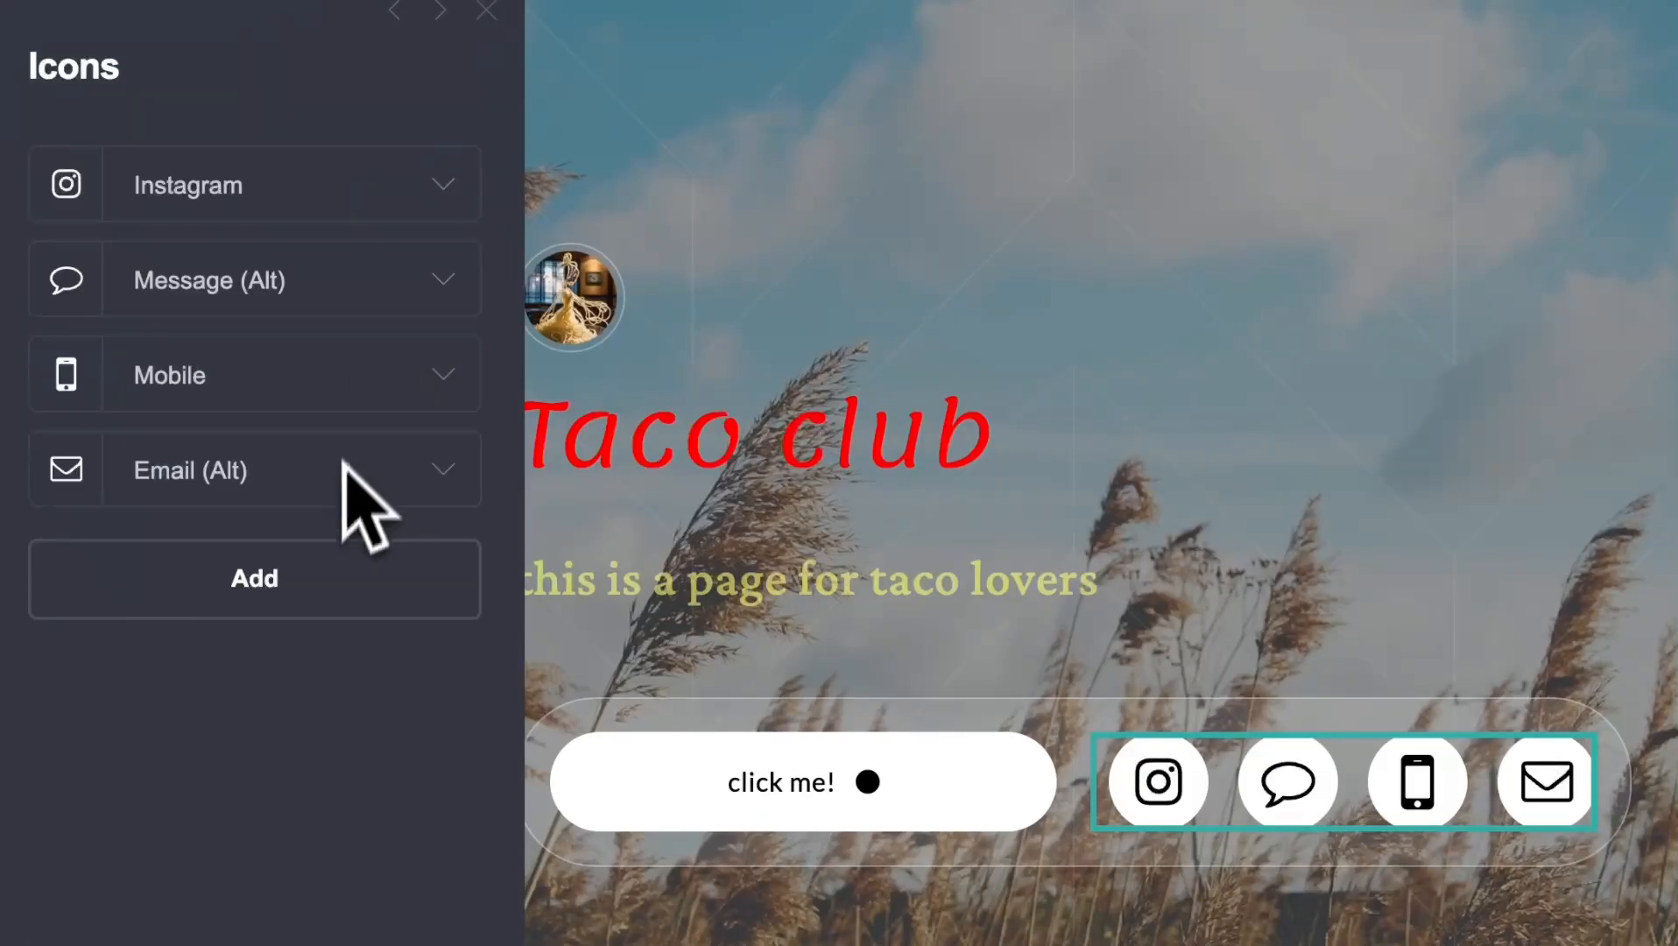
- Add another icon to the icon set and browse its type choices, keeping the Email type
{"action": "left_click", "coordinate": [331, 577]}
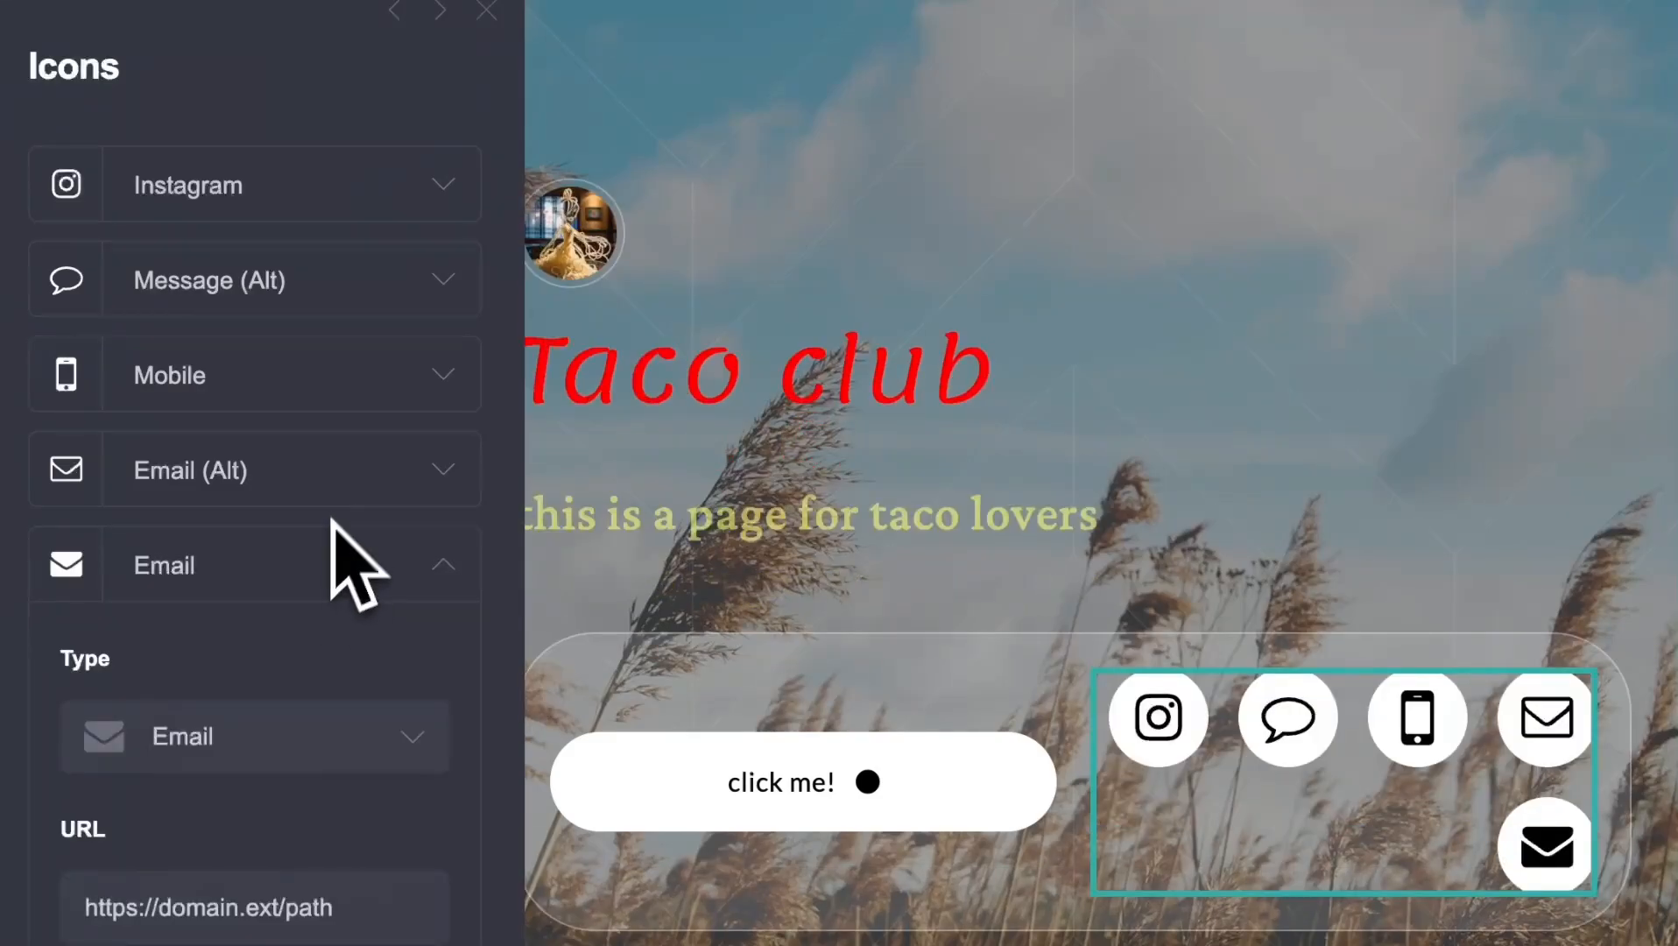
{"action": "scroll", "coordinate": [298, 666], "scroll_direction": "down", "scroll_amount": 3}
{"action": "left_click", "coordinate": [359, 499]}
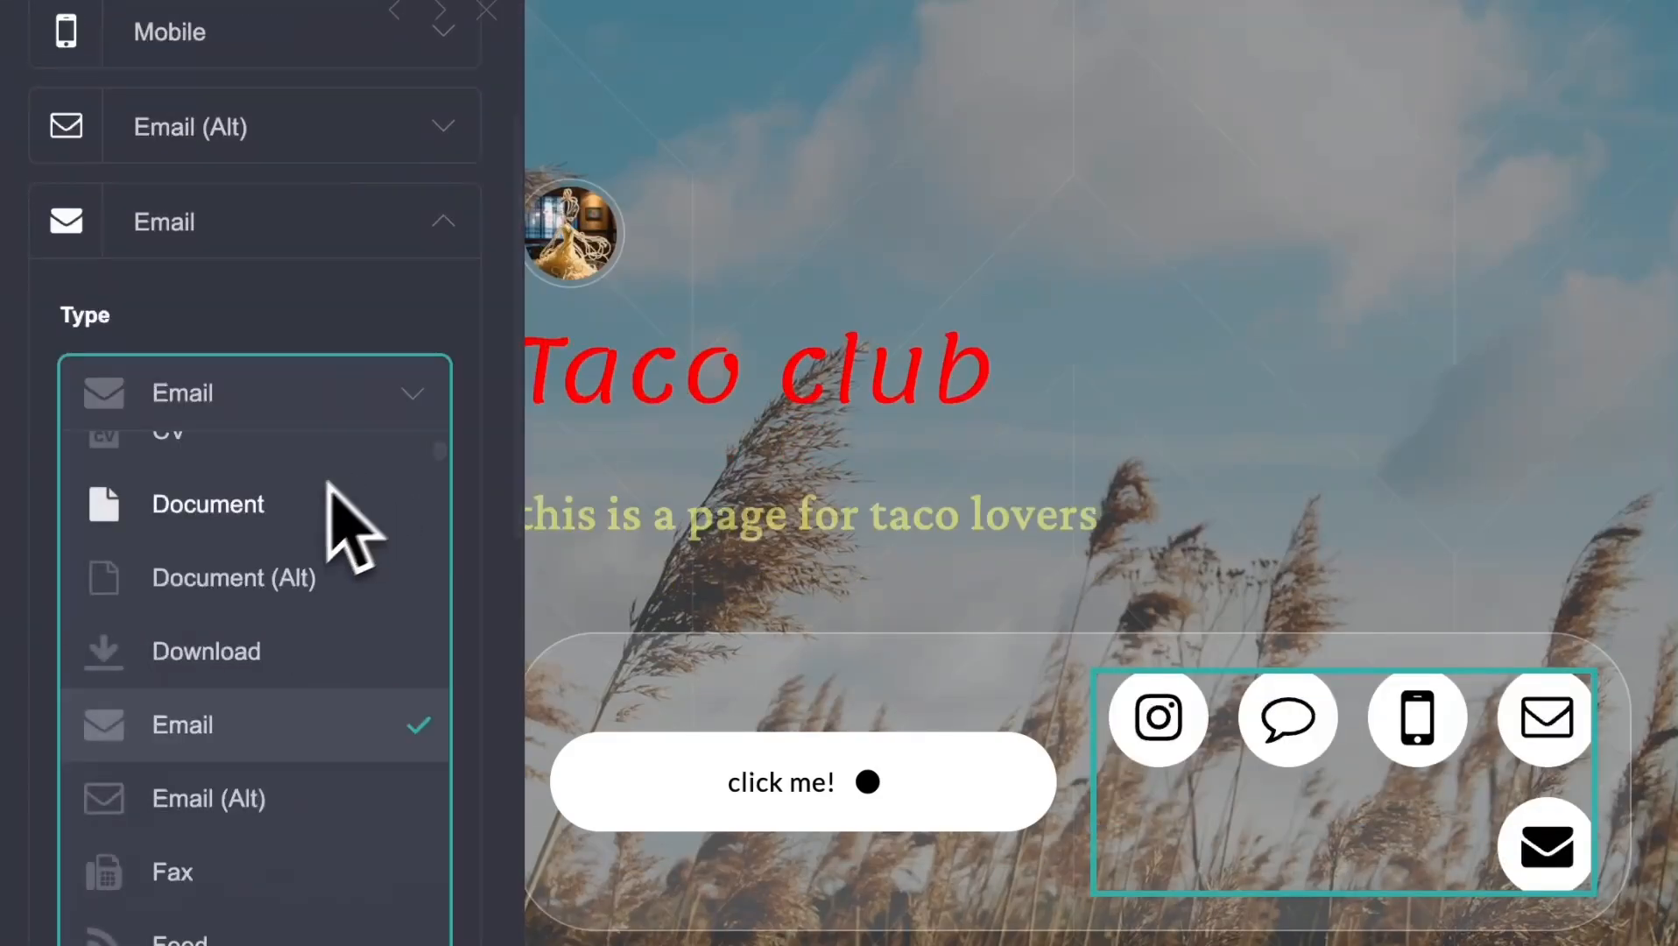
{"action": "scroll", "coordinate": [319, 600], "scroll_direction": "down", "scroll_amount": 8}
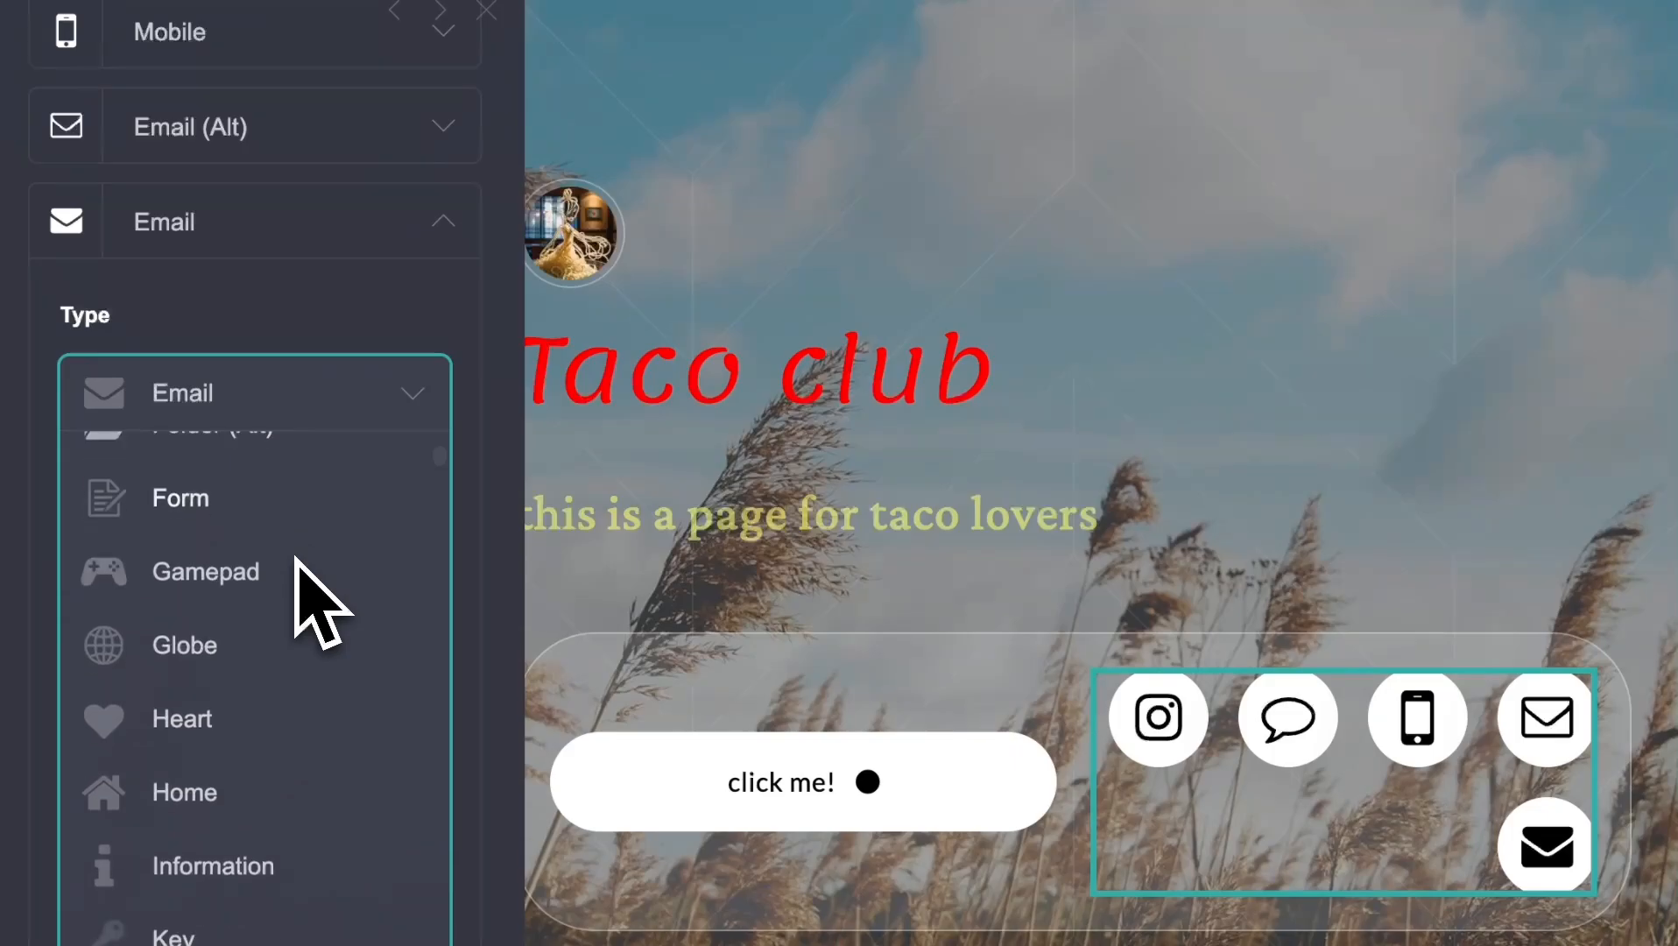
{"action": "left_click", "coordinate": [347, 394]}
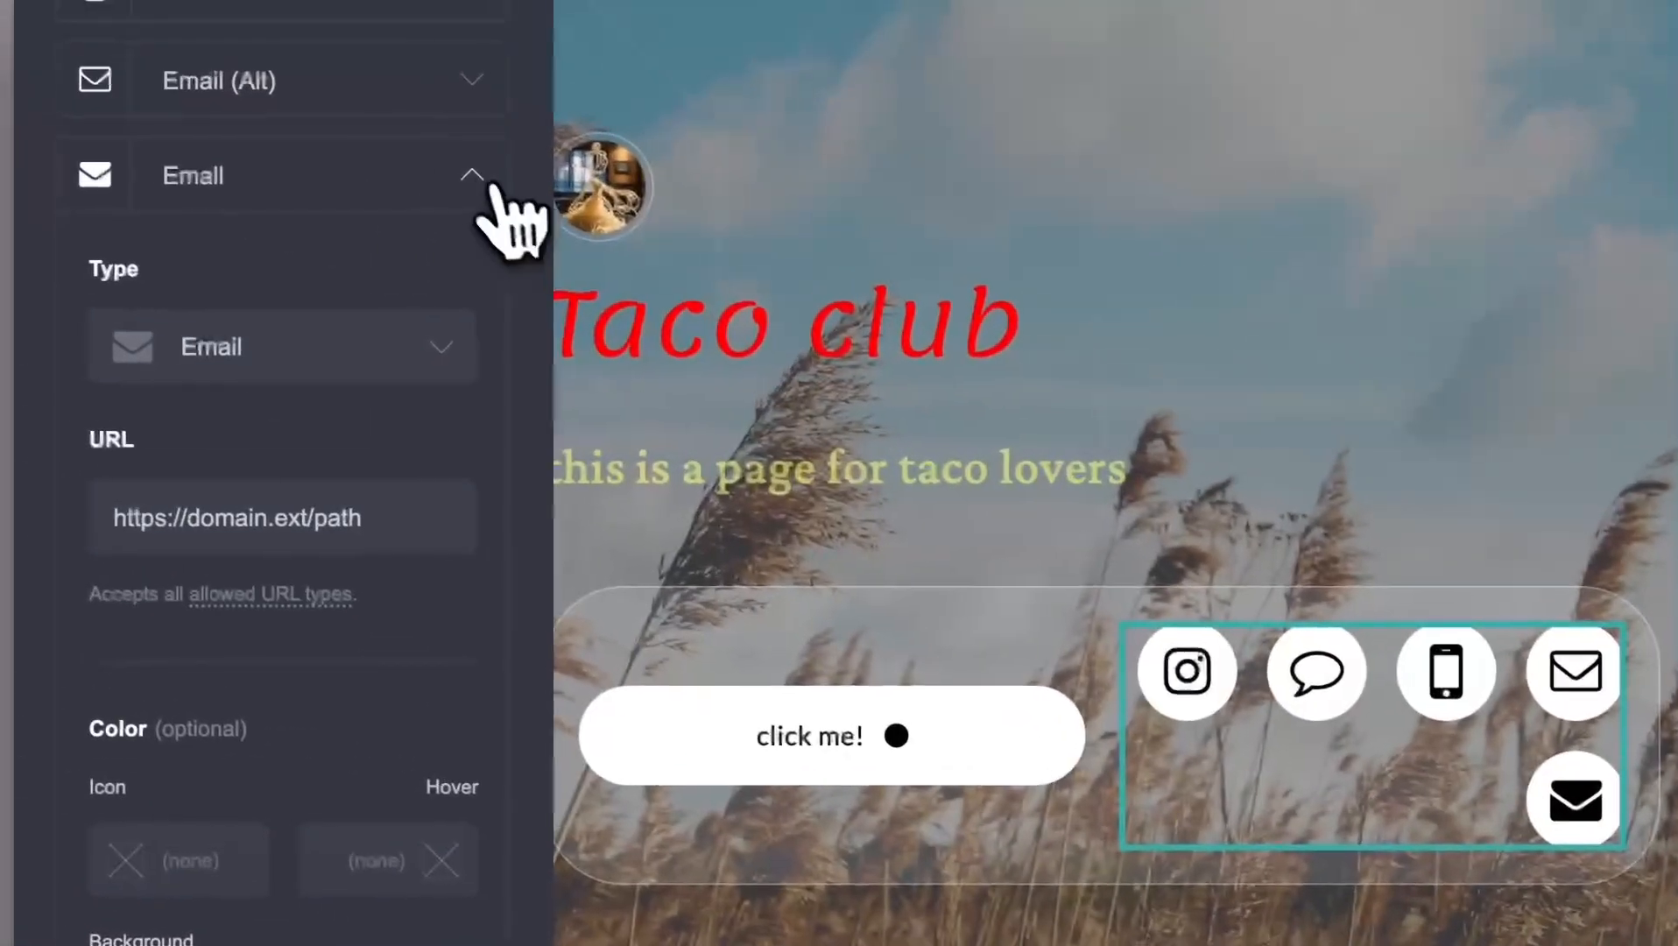
- Delete the added solid Email icon from the icon set
{"action": "left_click", "coordinate": [158, 75]}
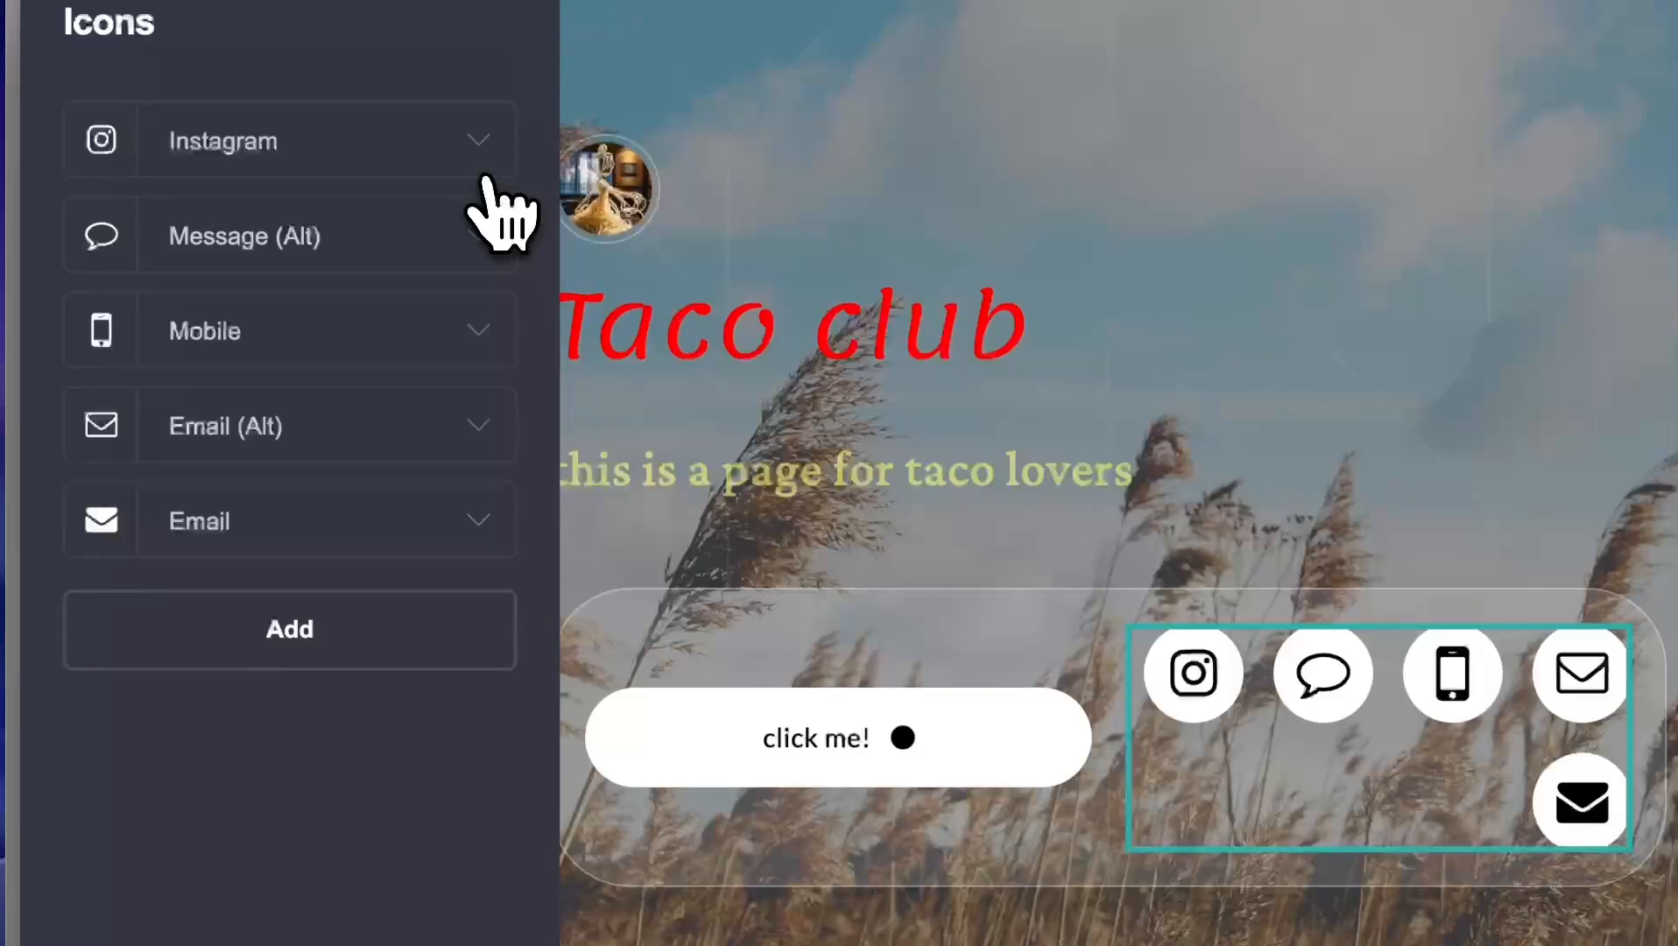
{"action": "left_click", "coordinate": [451, 520]}
{"action": "scroll", "coordinate": [393, 749], "scroll_direction": "down", "scroll_amount": 10}
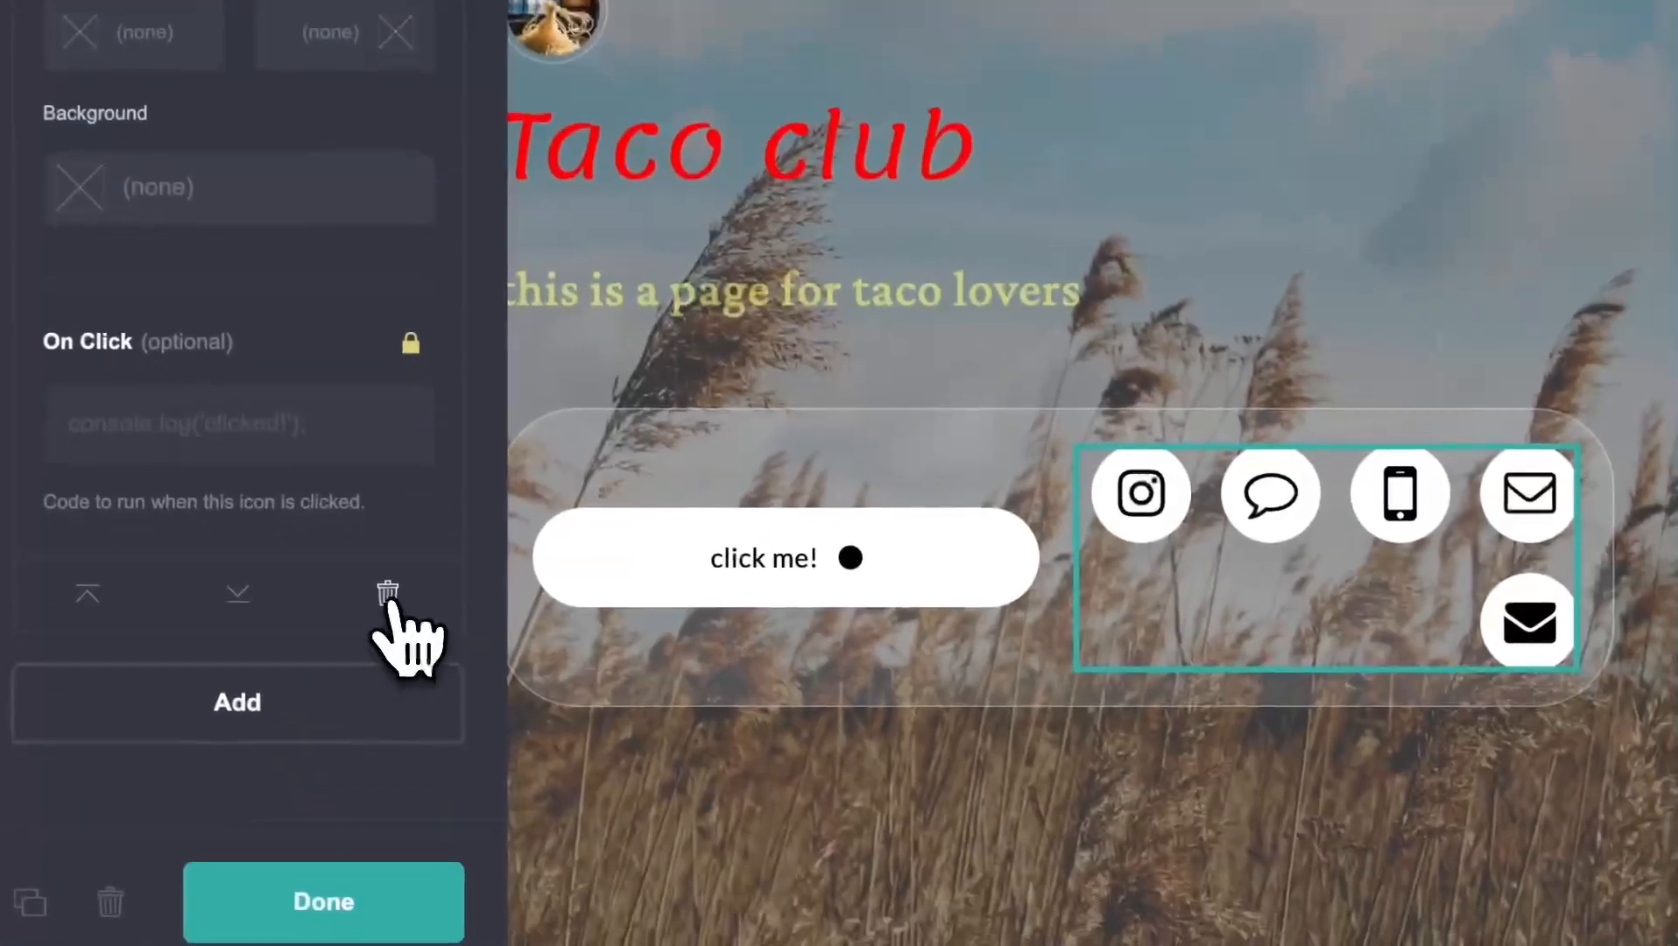
{"action": "left_click", "coordinate": [440, 772]}
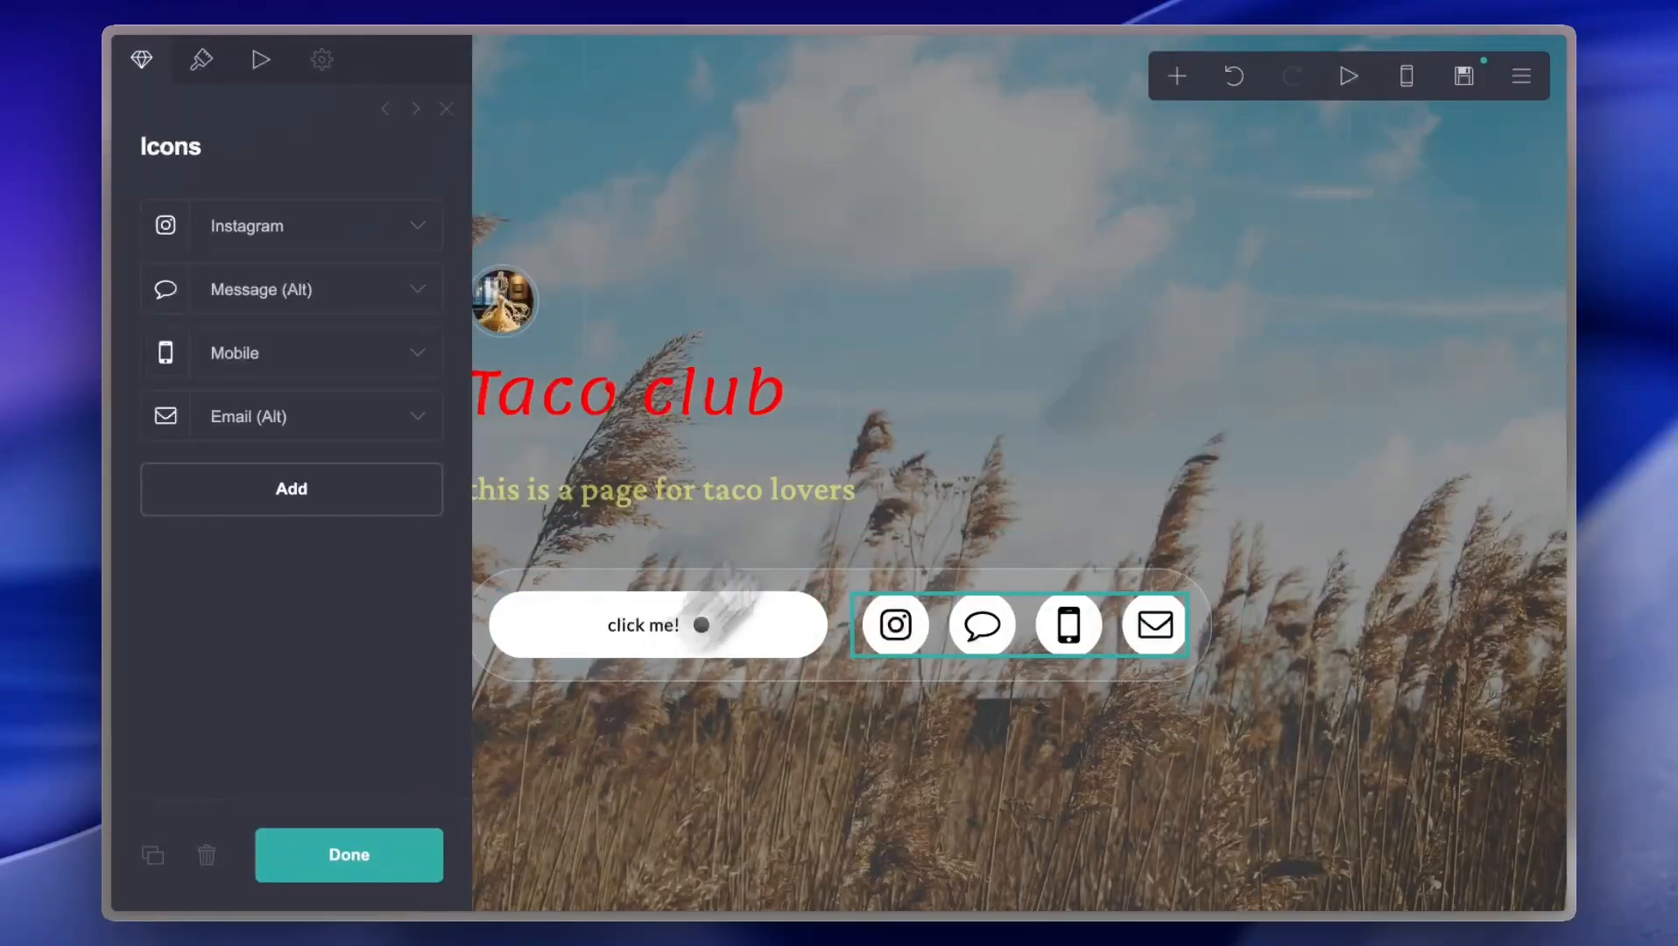
- Add a Timer element to the page and place it above the round profile image
{"action": "left_click", "coordinate": [1176, 77]}
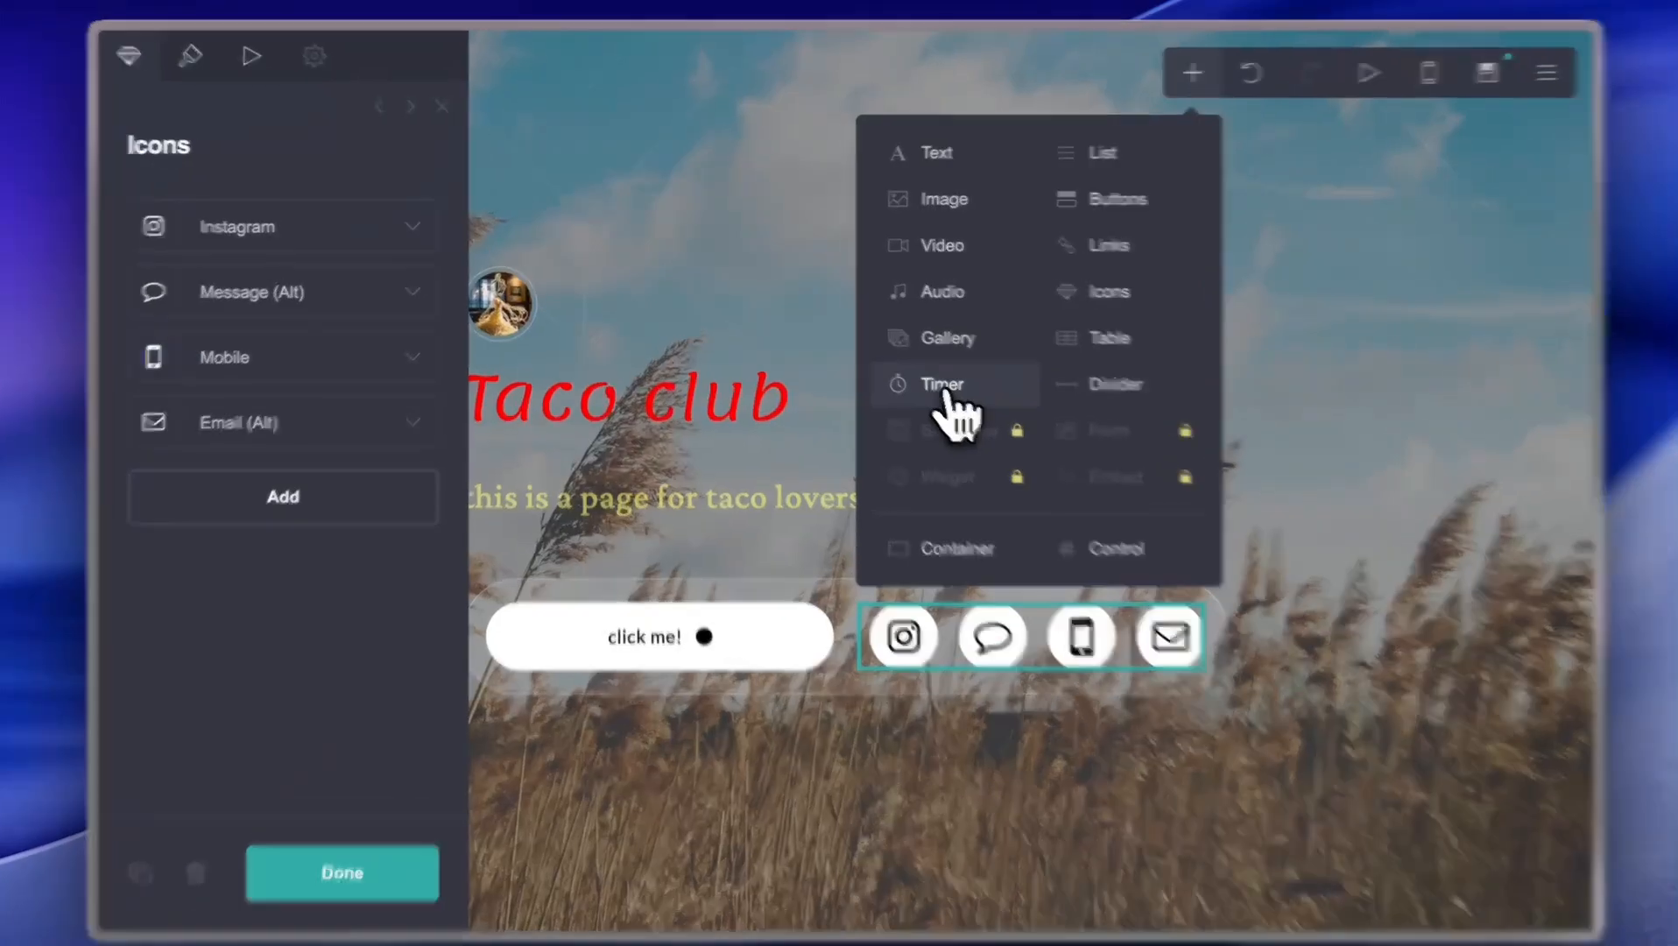
{"action": "left_click", "coordinate": [935, 386]}
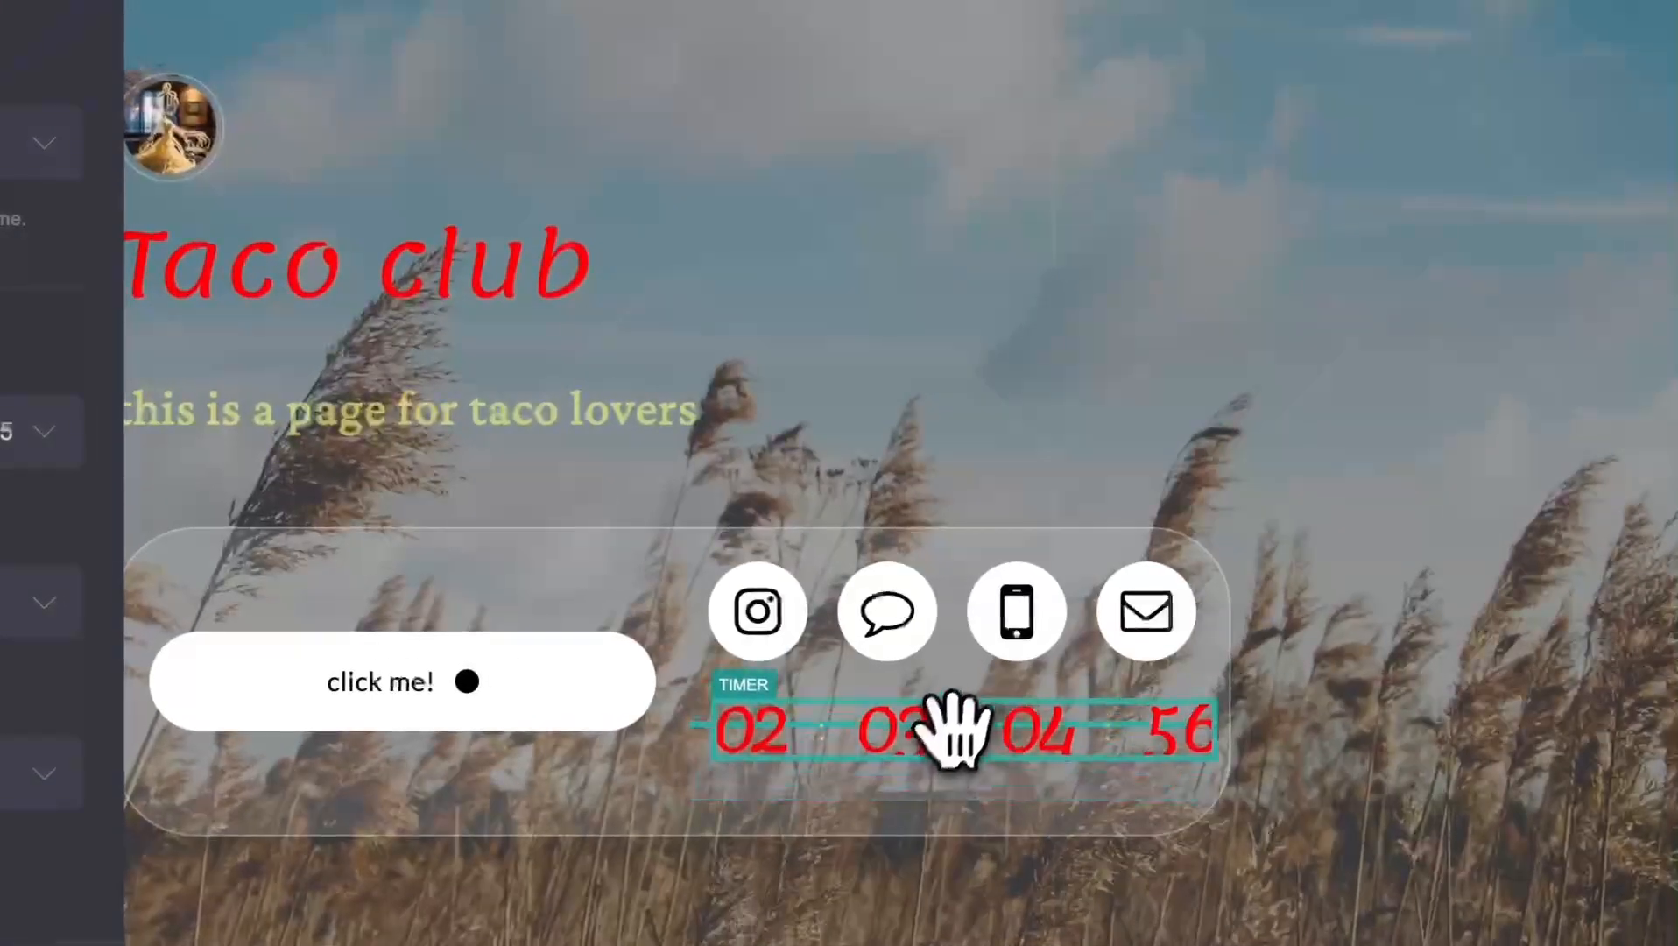
{"action": "left_click_drag", "start_coordinate": [1020, 687], "coordinate": [1094, 311]}
{"action": "left_click_drag", "start_coordinate": [1055, 215], "coordinate": [1063, 69]}
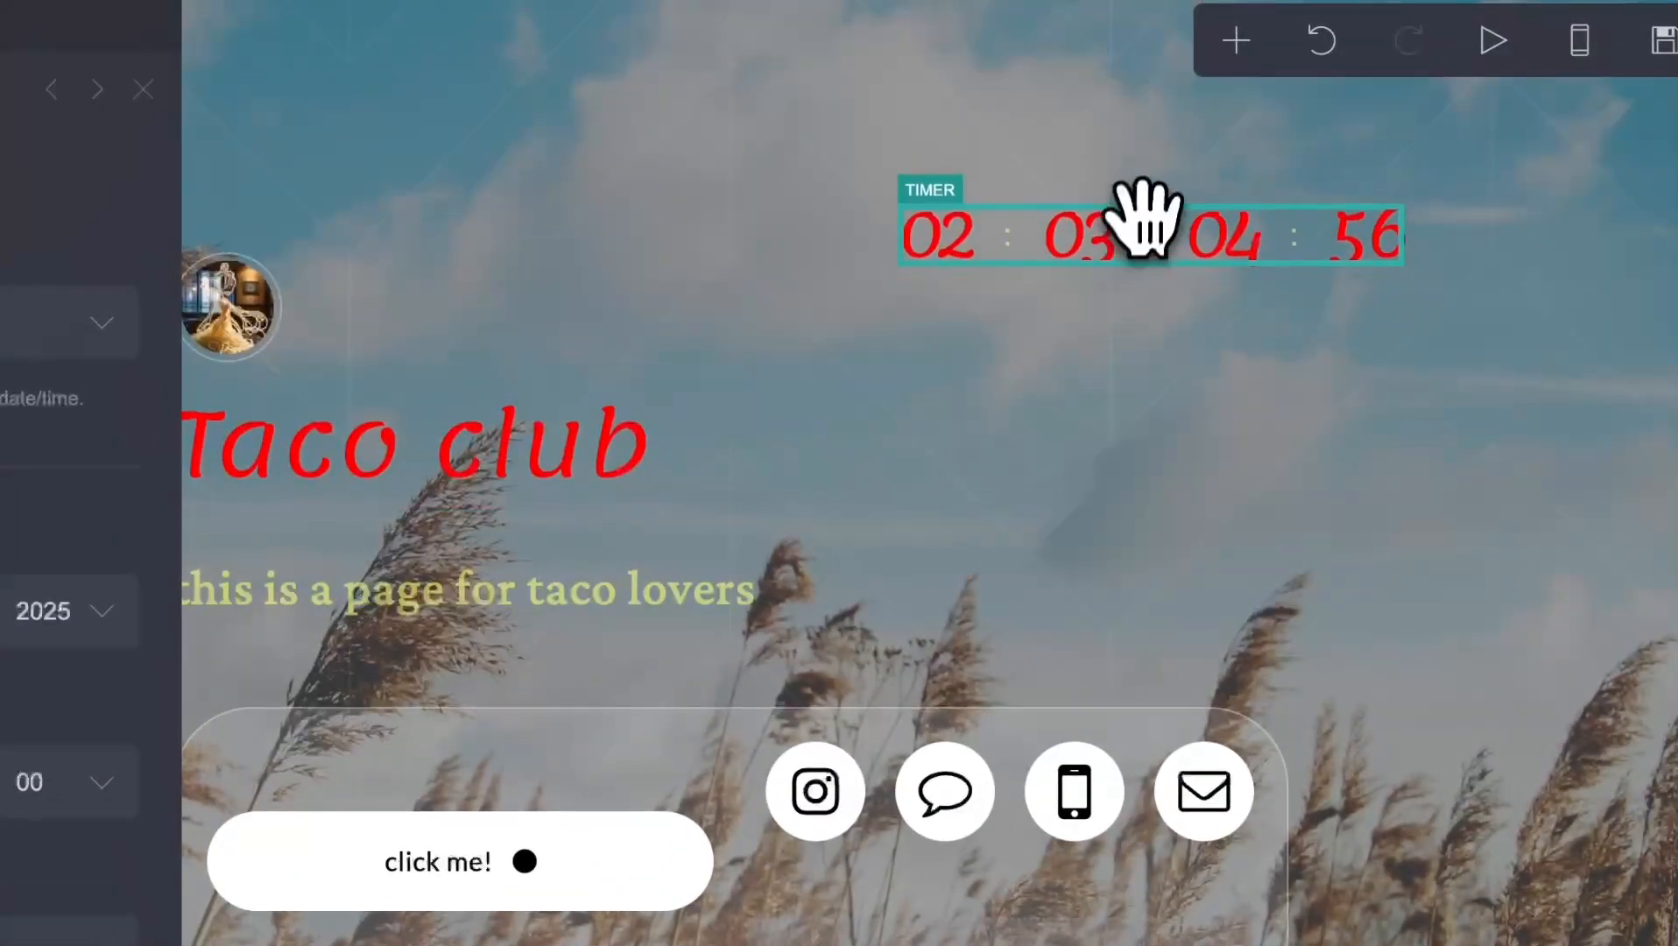
{"action": "left_click_drag", "start_coordinate": [1117, 212], "coordinate": [1110, 252]}
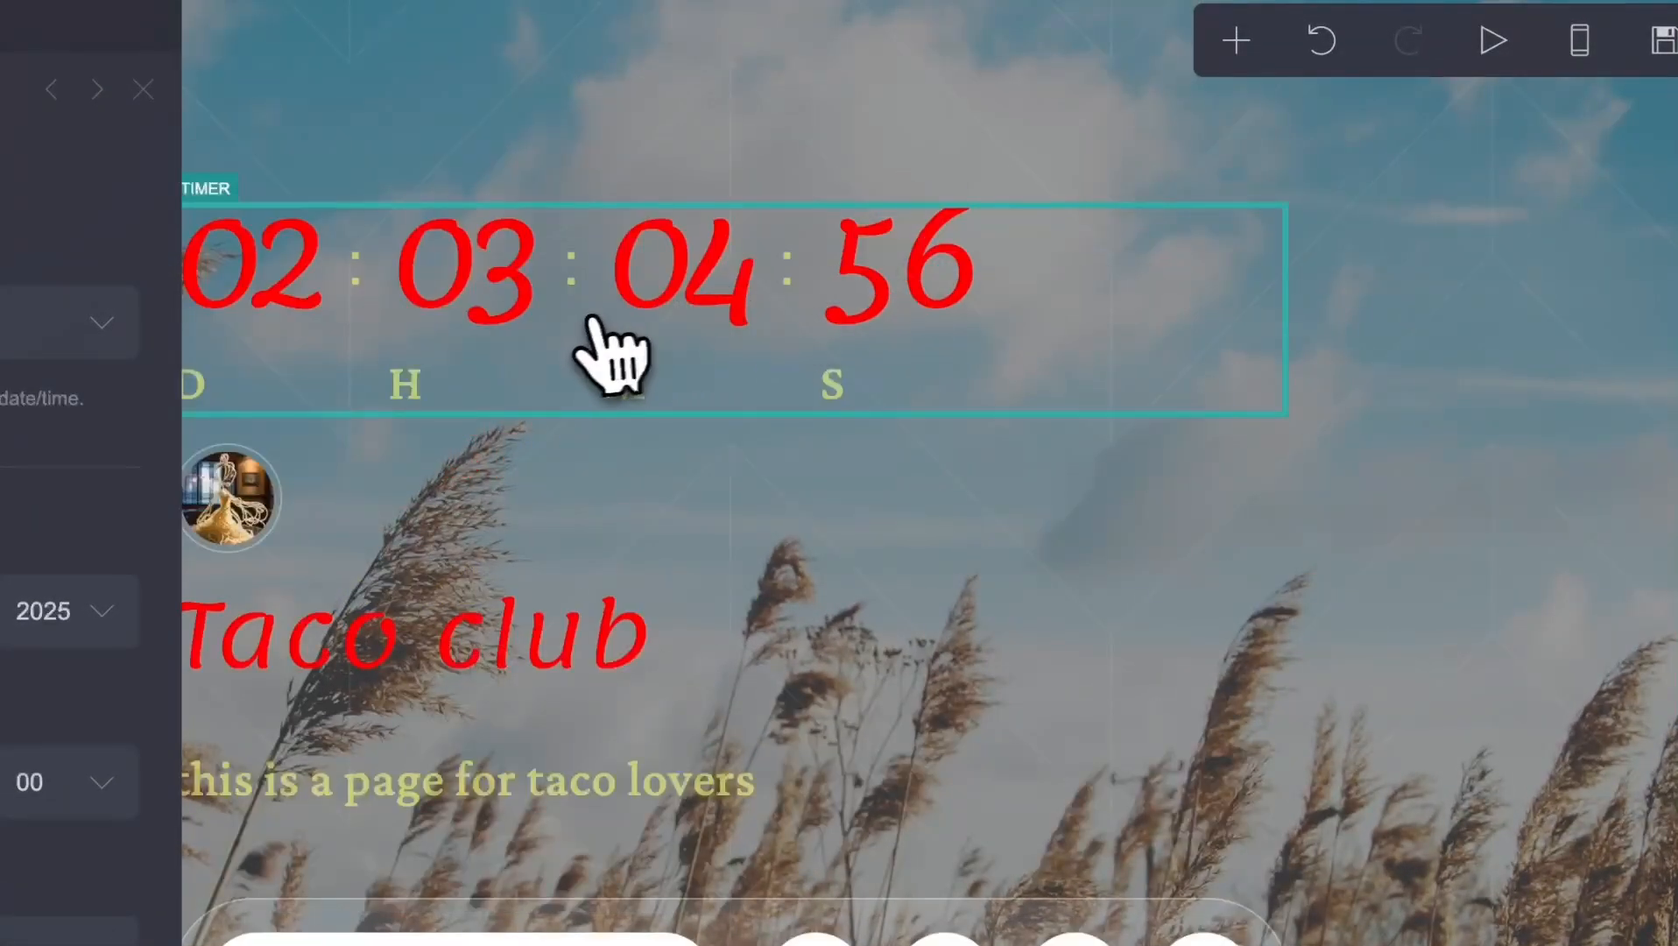
{"action": "mouse_move", "coordinate": [646, 298]}
{"action": "left_mouse_down"}
{"action": "mouse_move", "coordinate": [667, 277]}
{"action": "mouse_move", "coordinate": [655, 262]}
{"action": "mouse_move", "coordinate": [963, 267]}
{"action": "mouse_move", "coordinate": [643, 269]}
{"action": "left_mouse_up"}
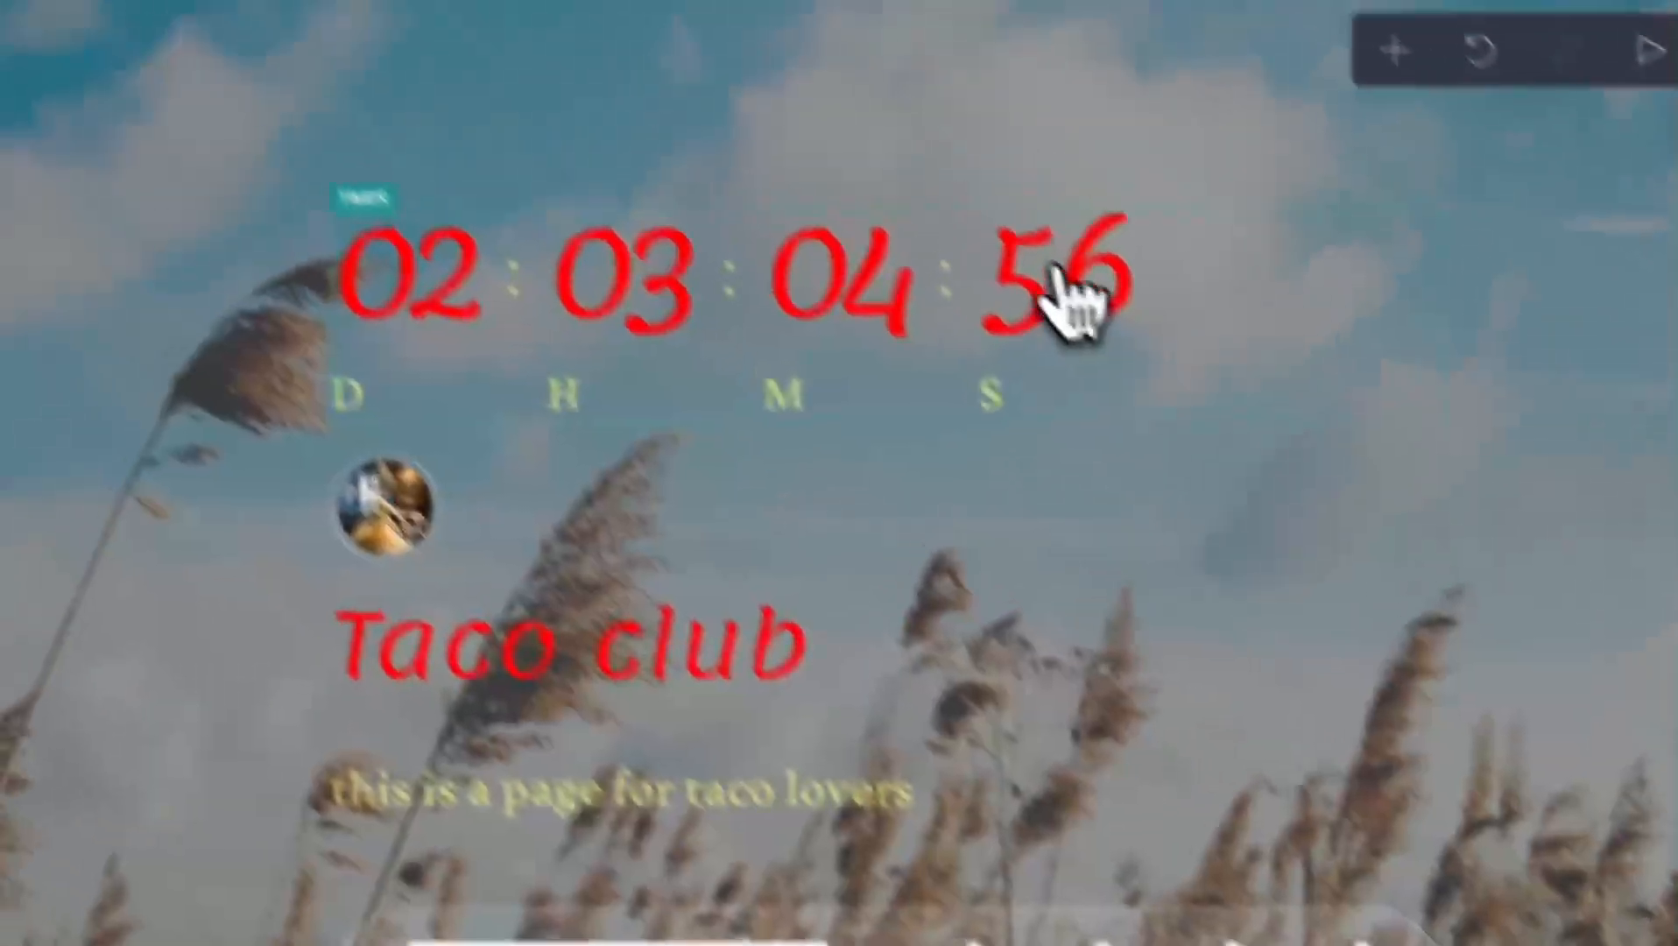
- Set the color of the timer's digits to white, #FFFFFF
{"action": "left_click", "coordinate": [950, 132]}
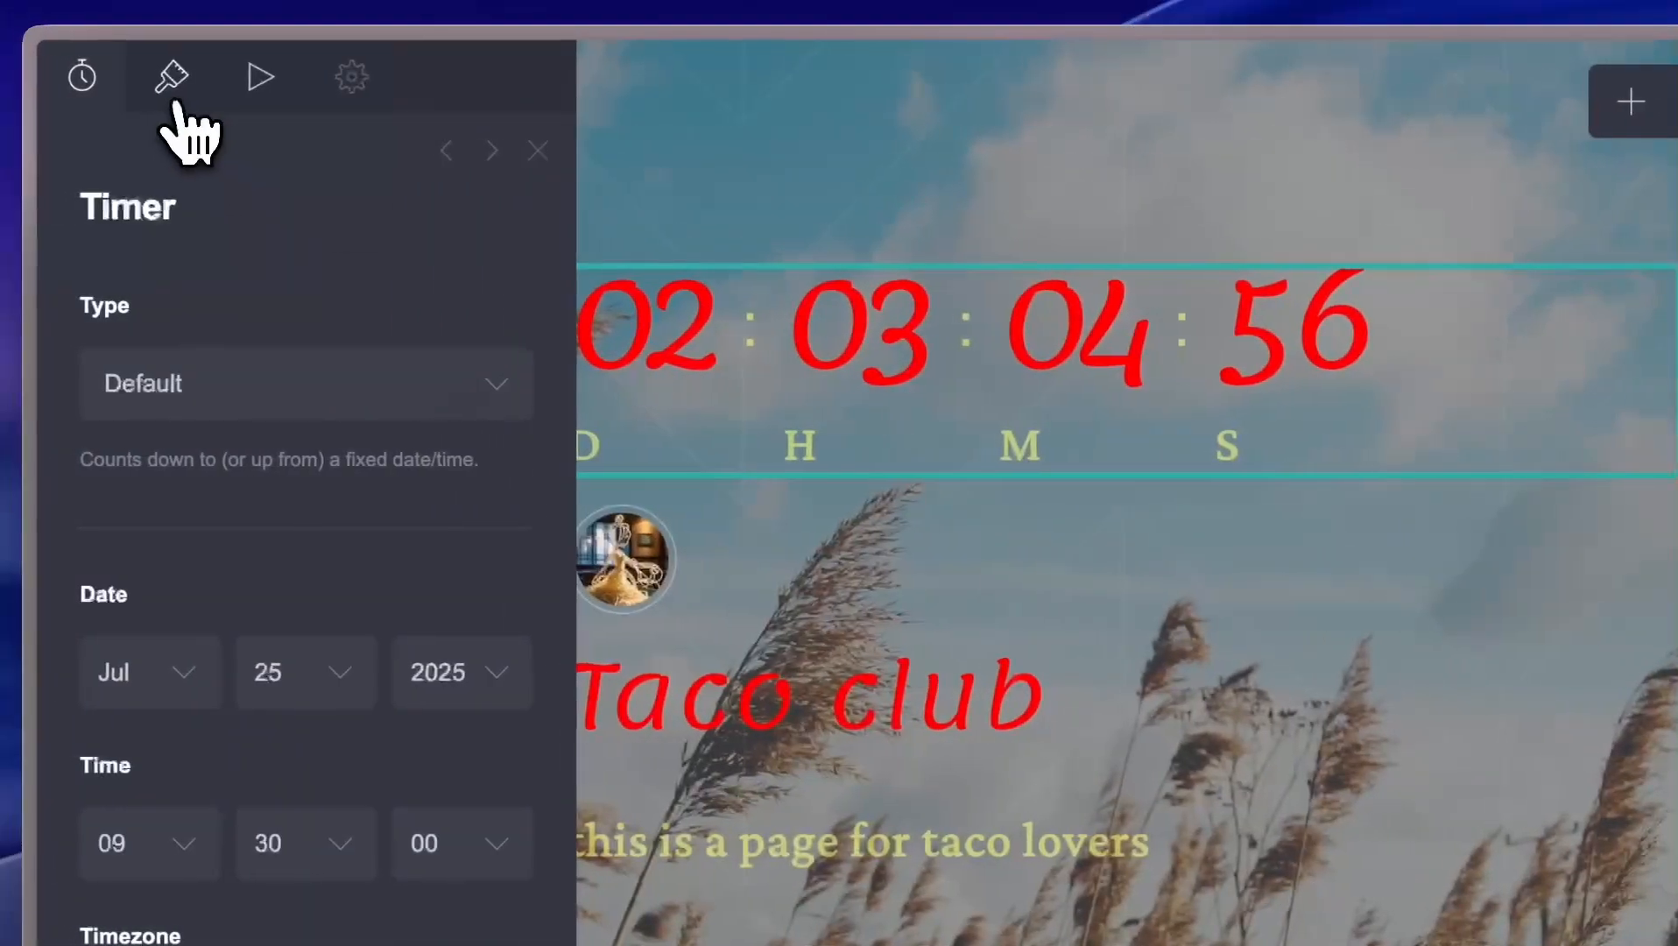
{"action": "left_click", "coordinate": [174, 103]}
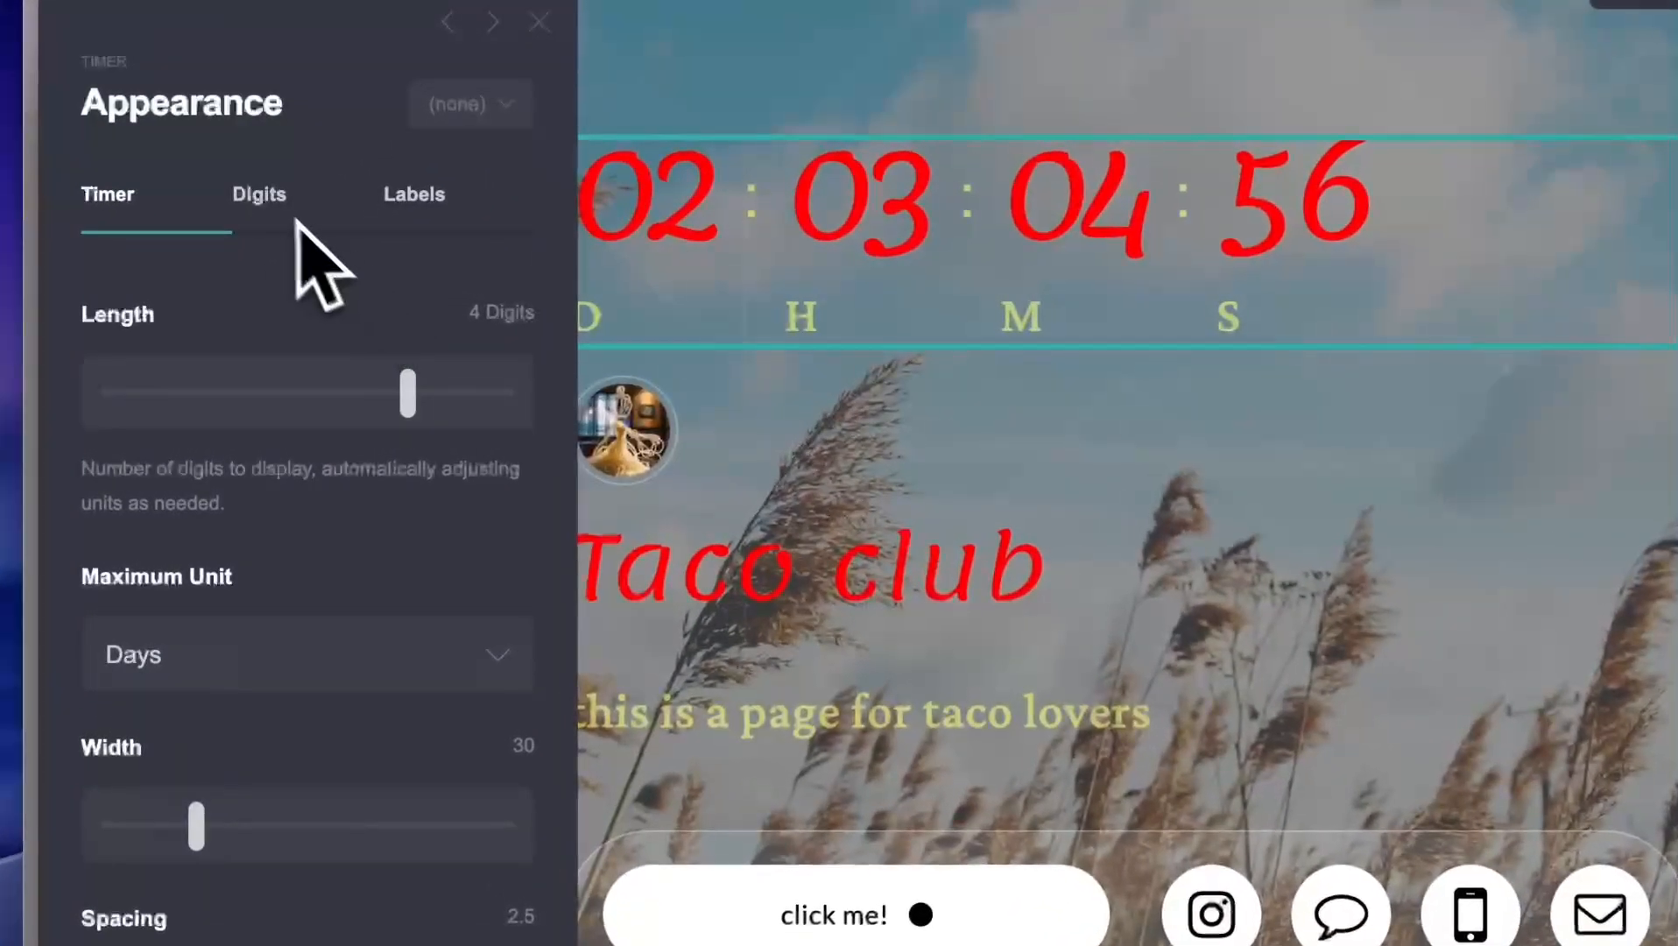
{"action": "left_click", "coordinate": [259, 223]}
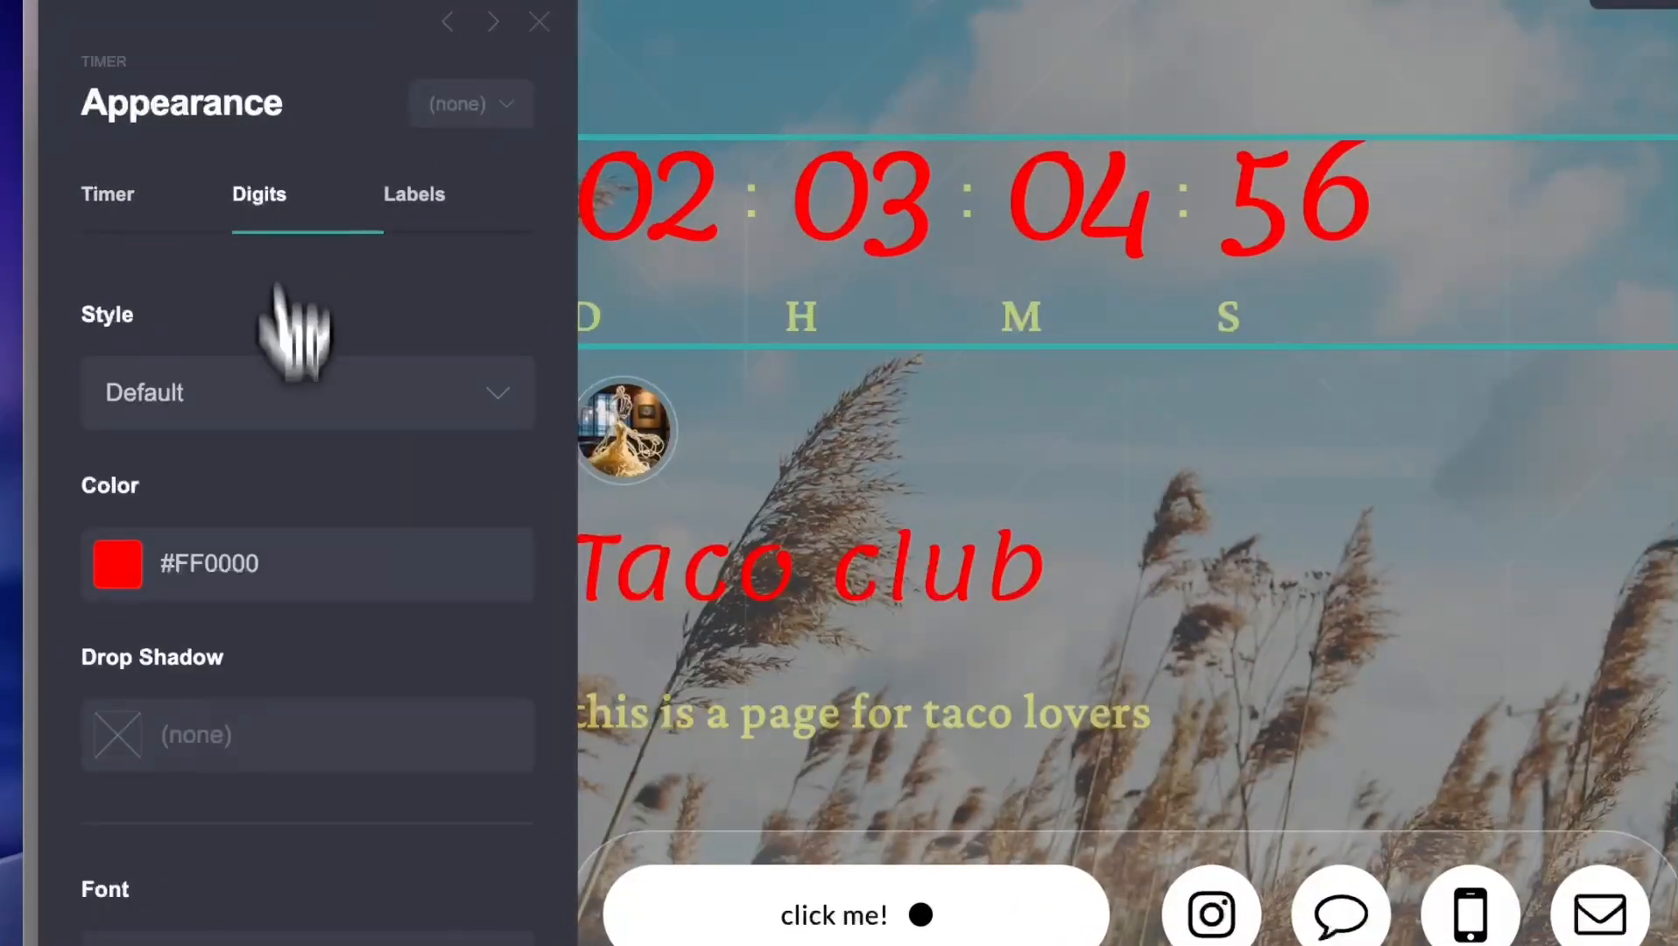
{"action": "left_click", "coordinate": [273, 557]}
{"action": "left_click", "coordinate": [236, 652]}
{"action": "left_click_drag", "start_coordinate": [236, 652], "coordinate": [135, 581]}
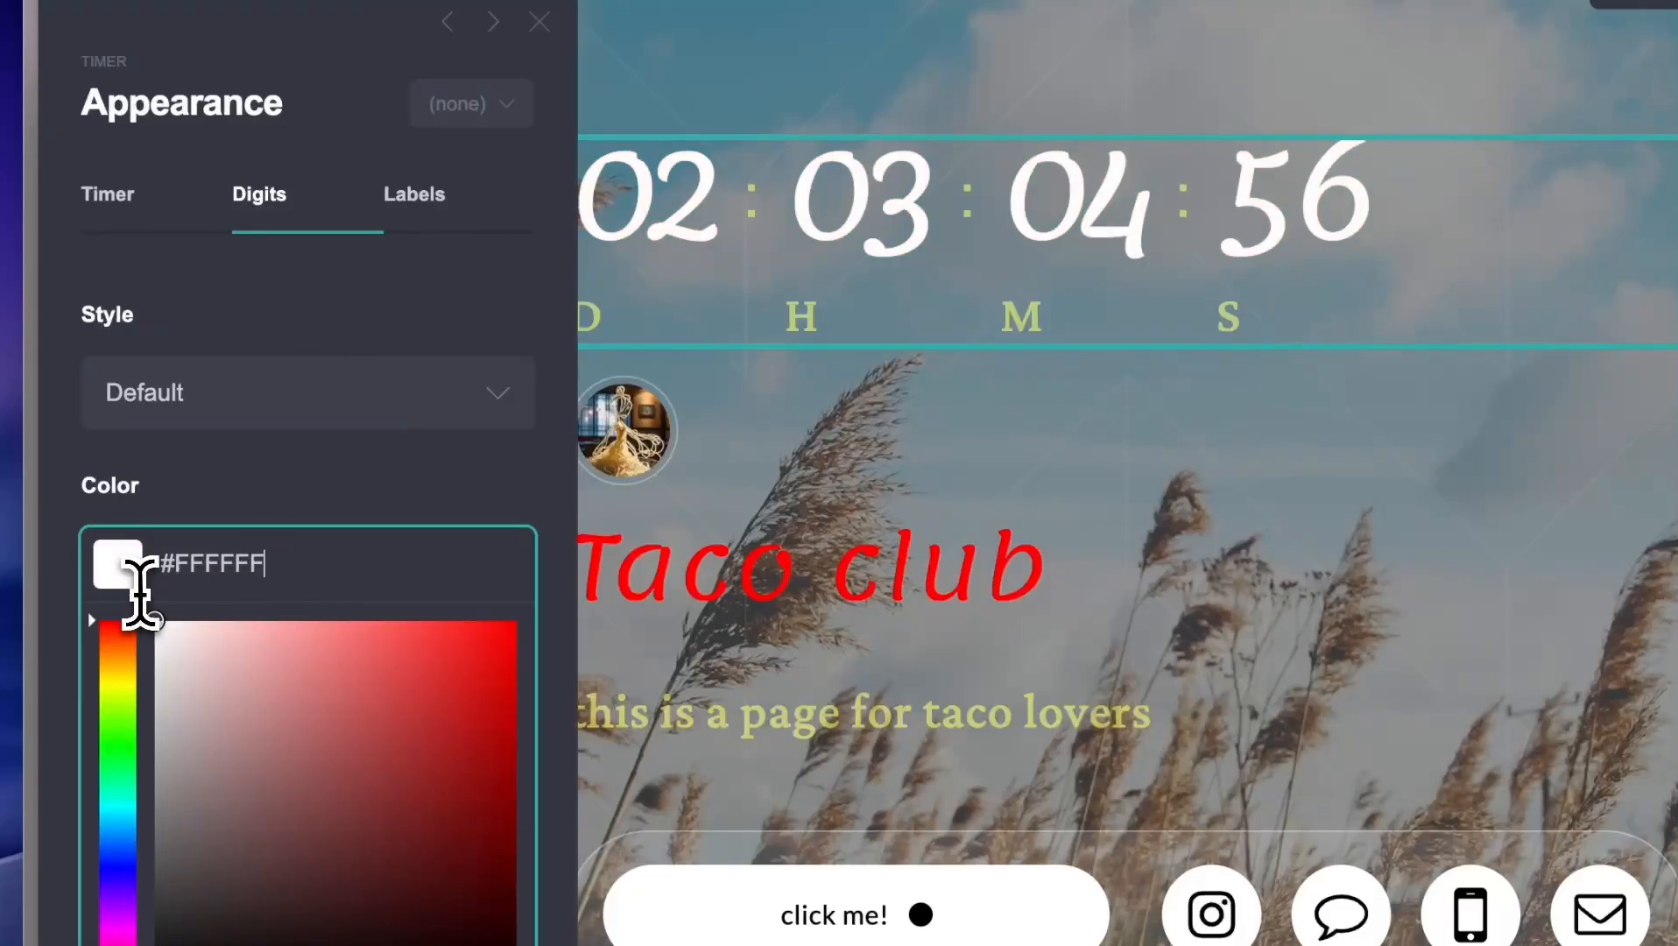
{"action": "left_click", "coordinate": [324, 324]}
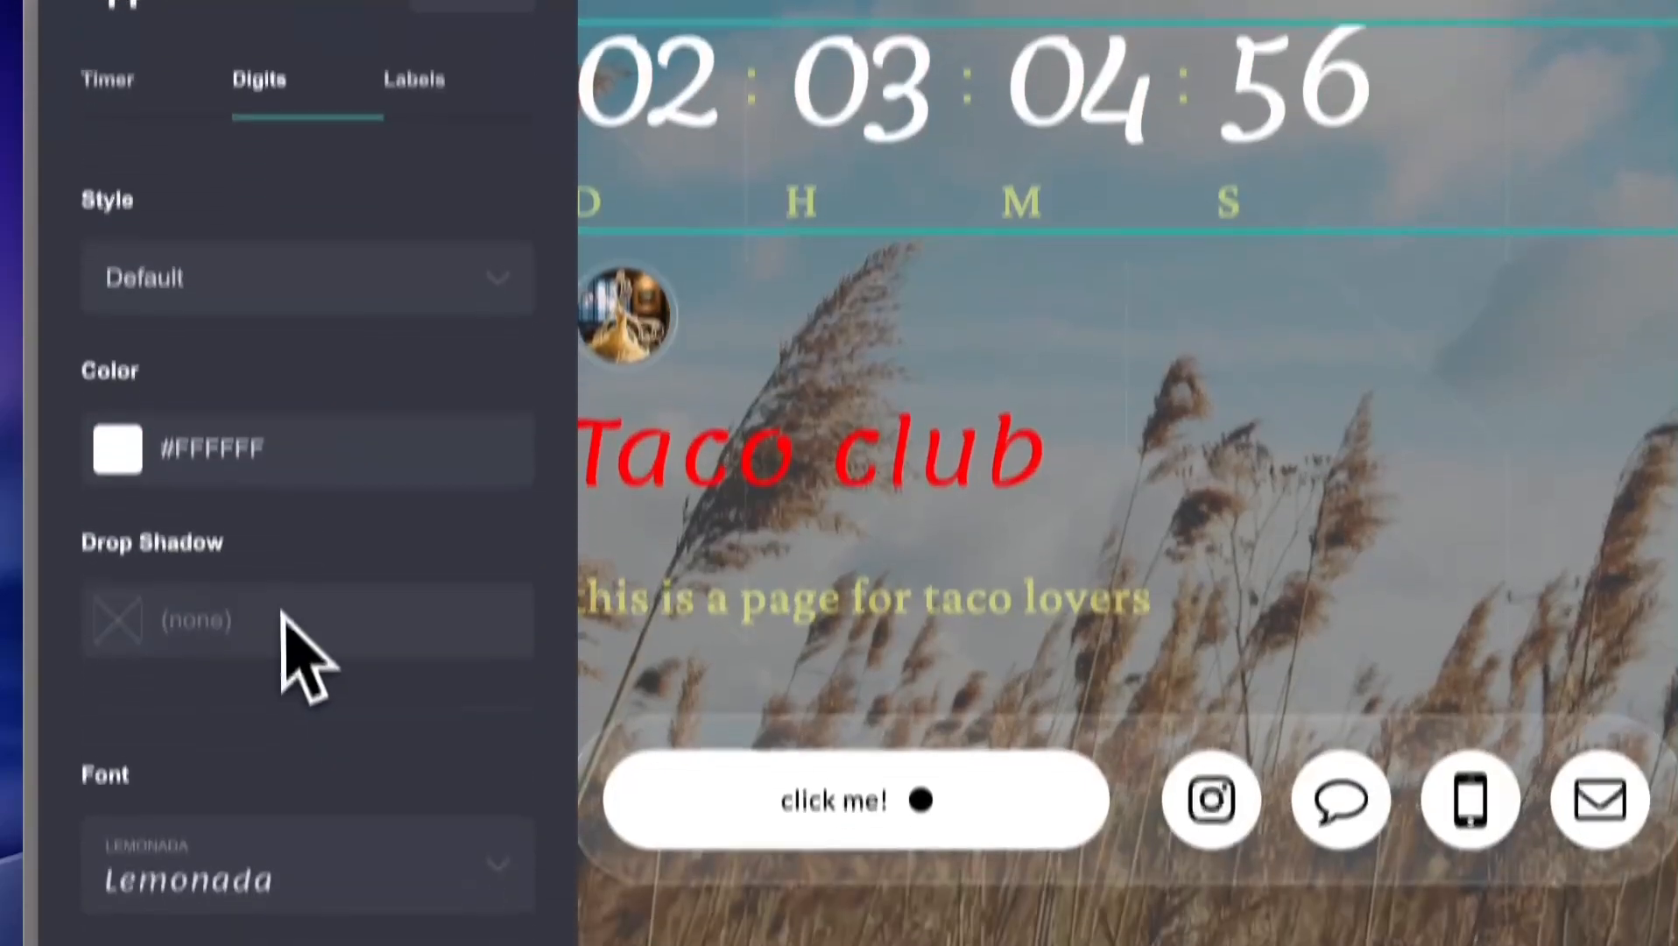
- Set the font of the timer's digits to Lexend Deca
{"action": "scroll", "coordinate": [293, 643], "scroll_direction": "down", "scroll_amount": 5}
{"action": "left_click", "coordinate": [420, 412]}
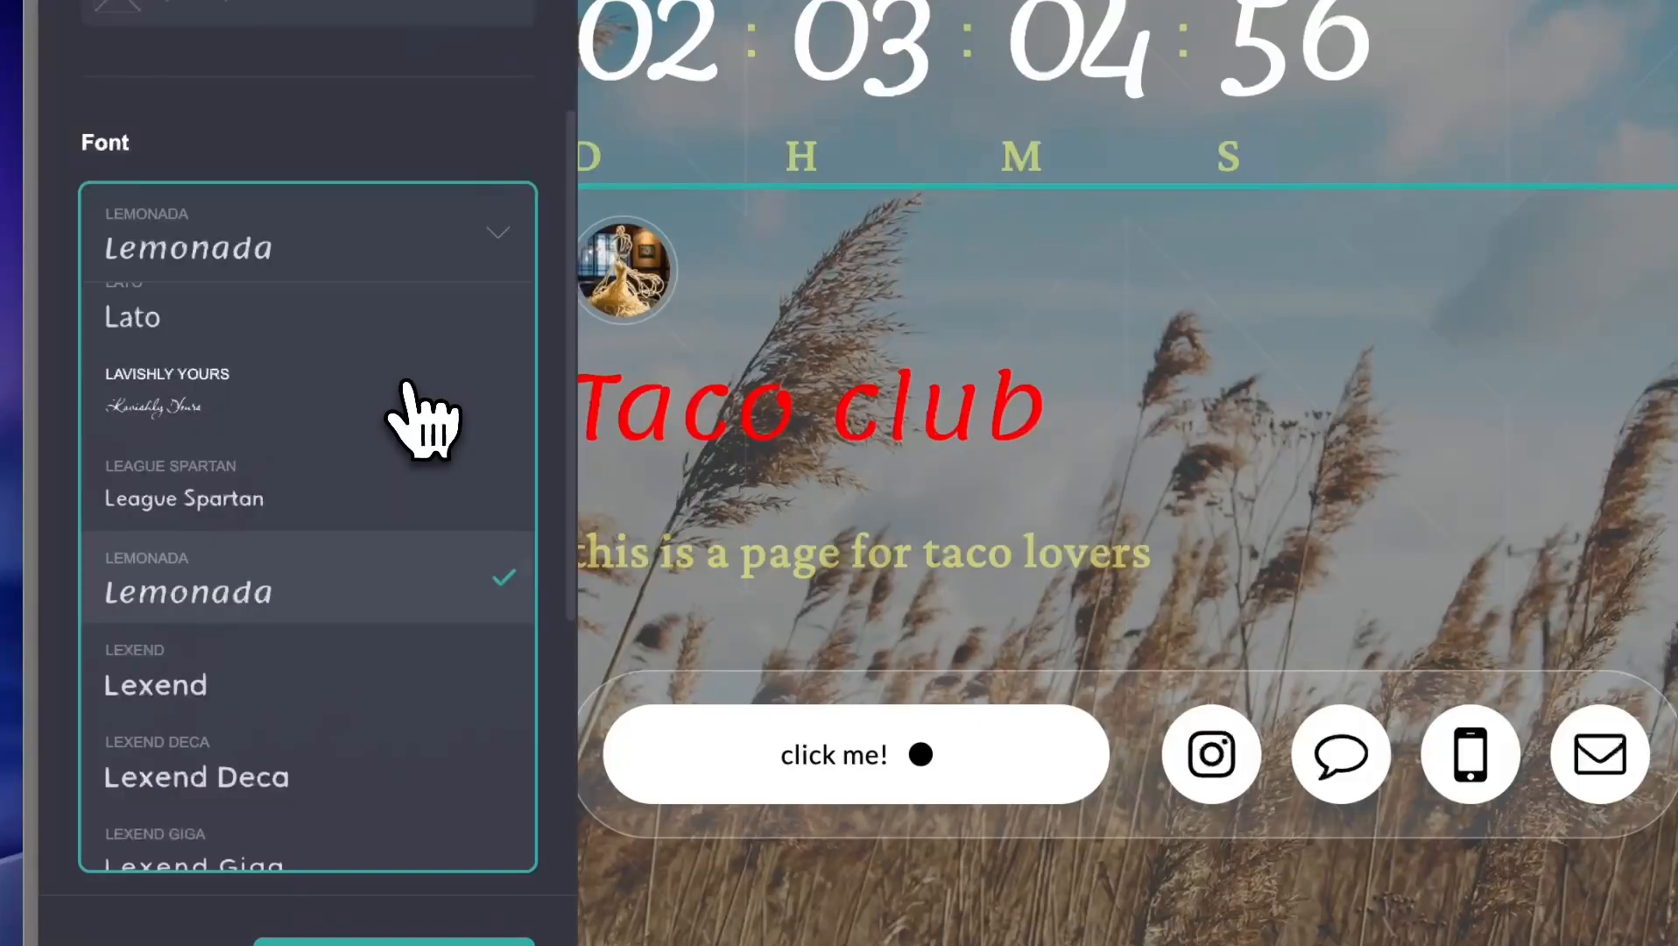
{"action": "left_click", "coordinate": [229, 779]}
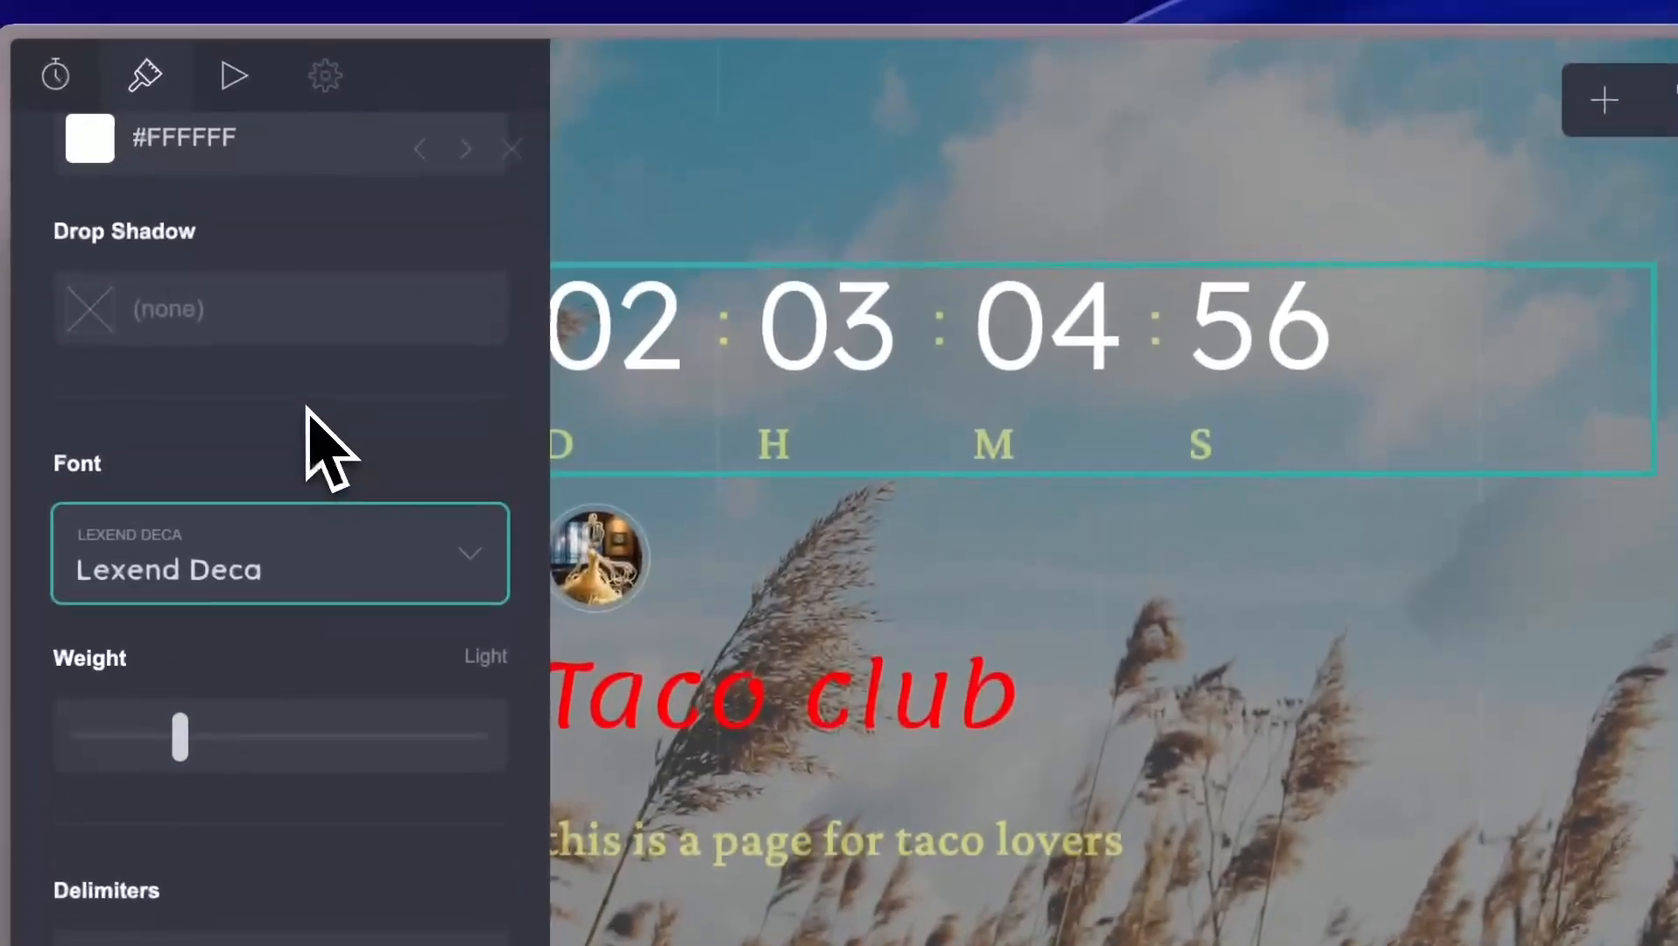
{"action": "left_click", "coordinate": [333, 120]}
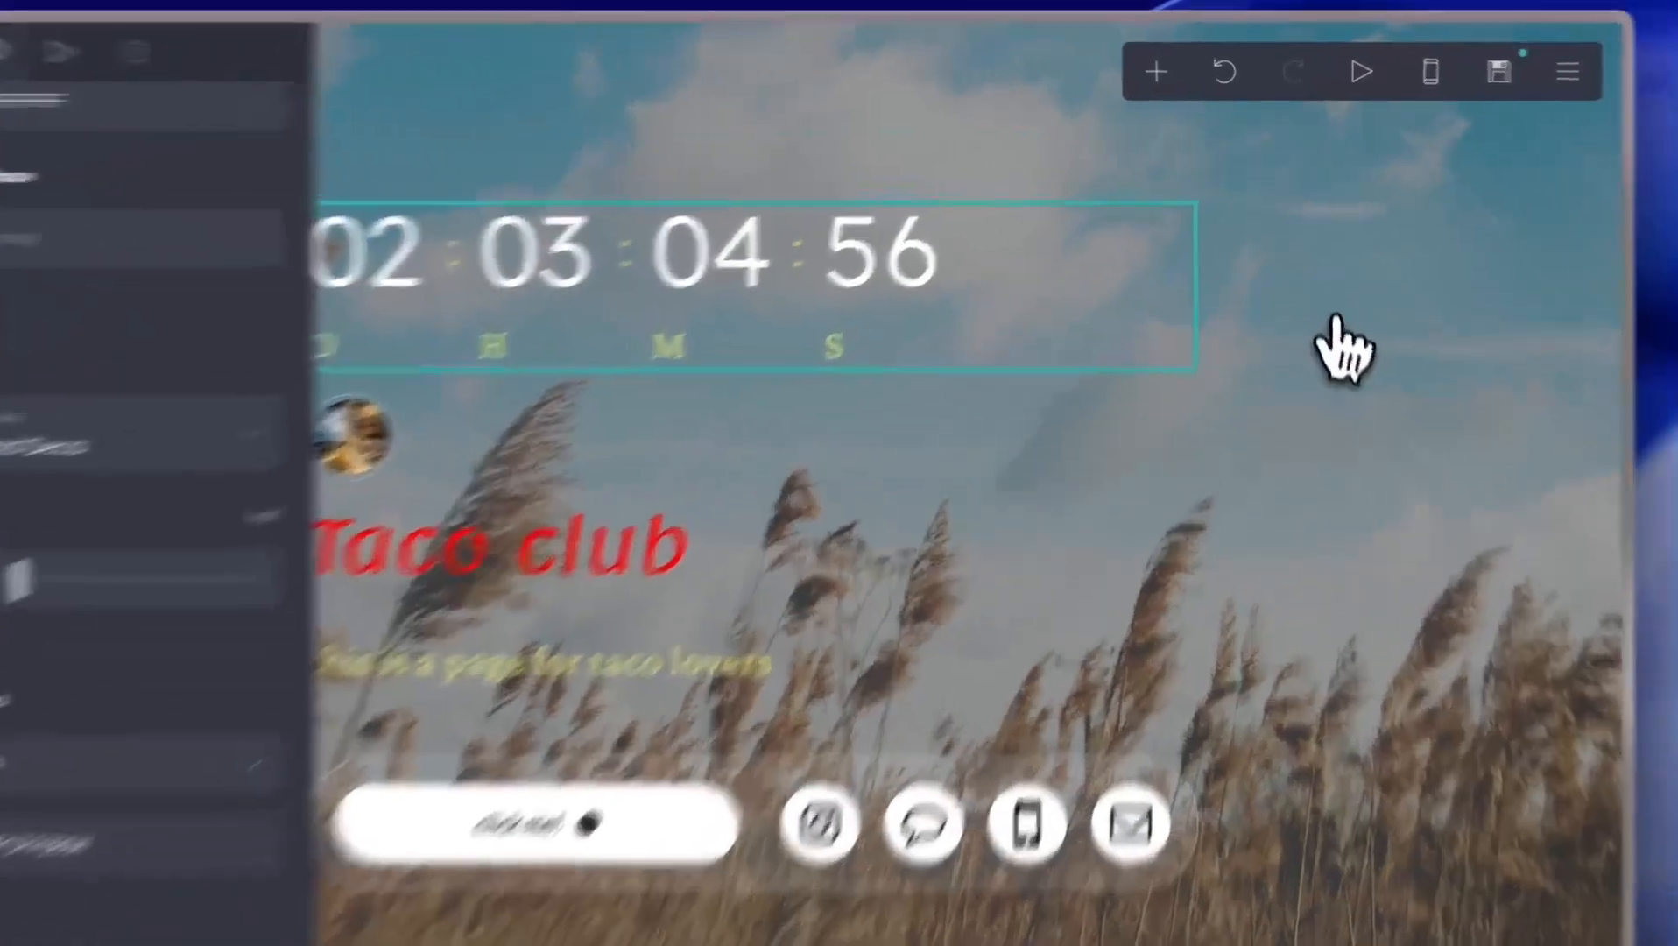
{"action": "left_click", "coordinate": [1336, 278]}
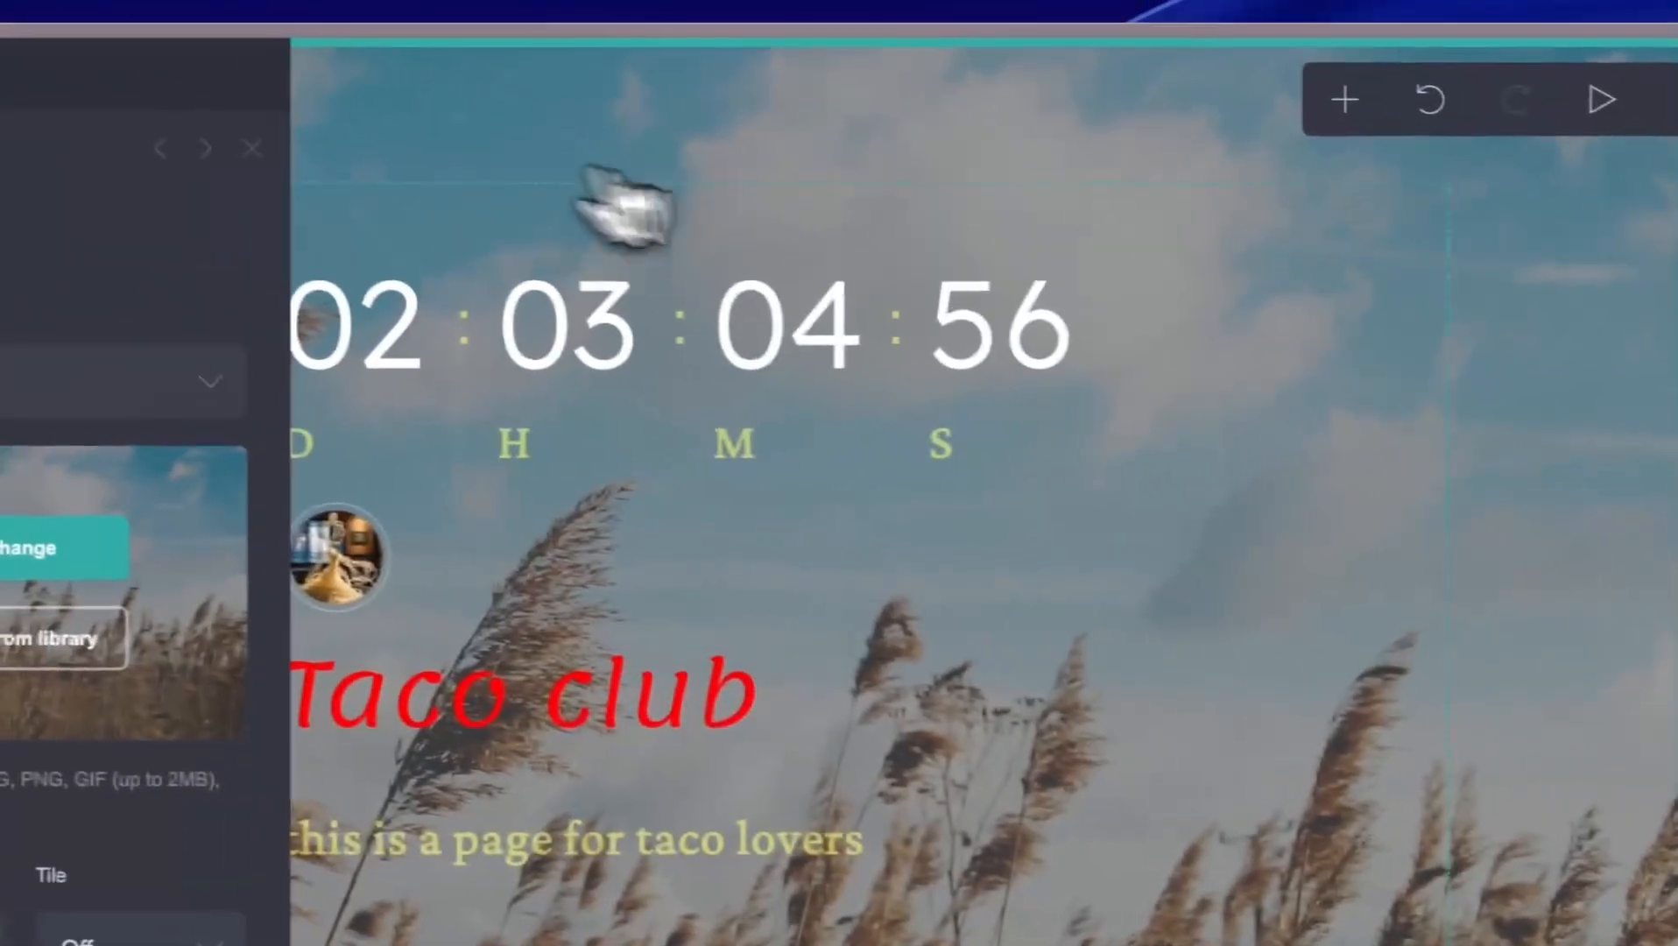
{"action": "left_click", "coordinate": [1602, 100]}
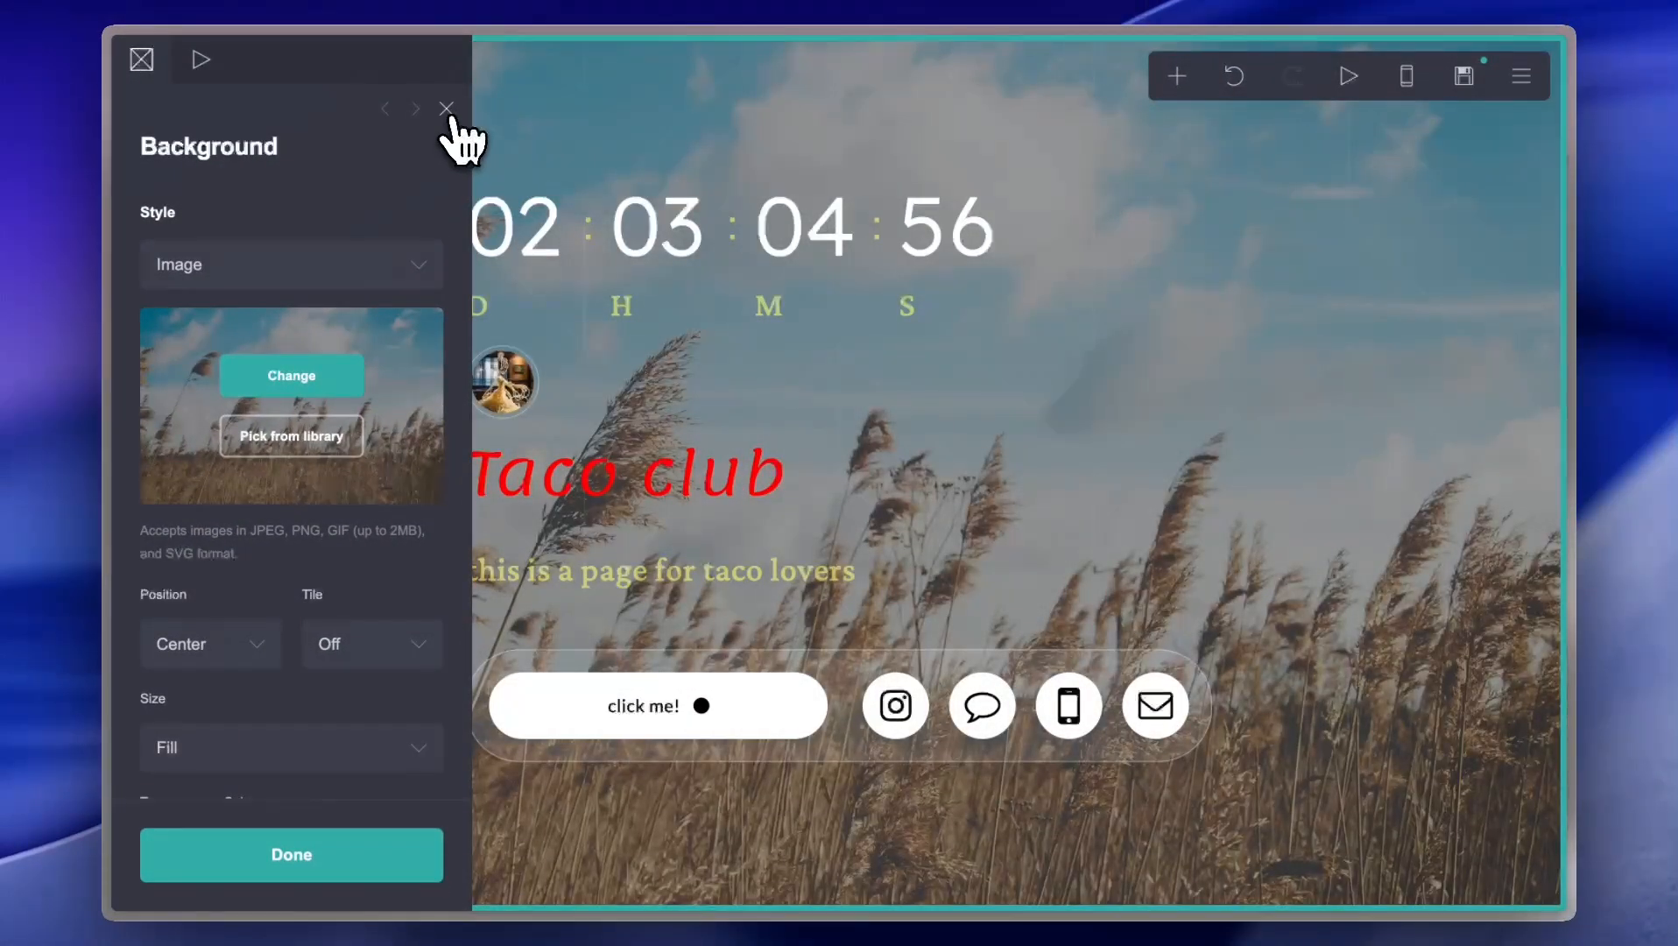
{"action": "left_click", "coordinate": [447, 111]}
{"action": "left_click", "coordinate": [1350, 80]}
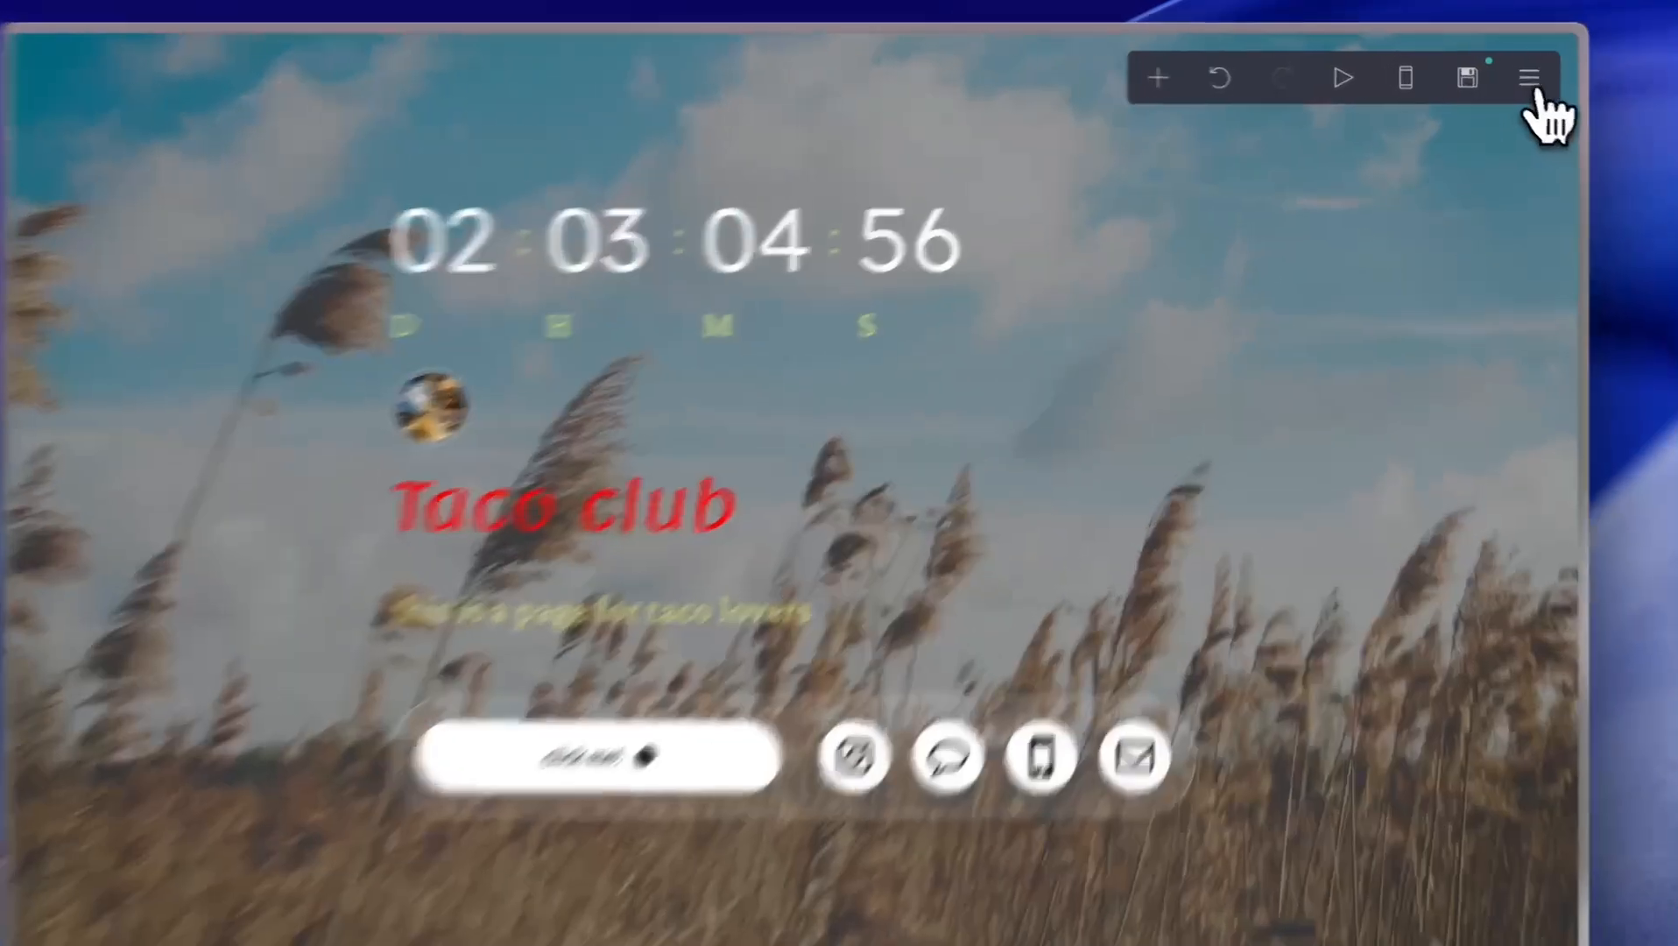
- Open the site's publish settings and examine the account, title, description and publishing action options, including the .carrd.co URL
{"action": "left_click", "coordinate": [1520, 76]}
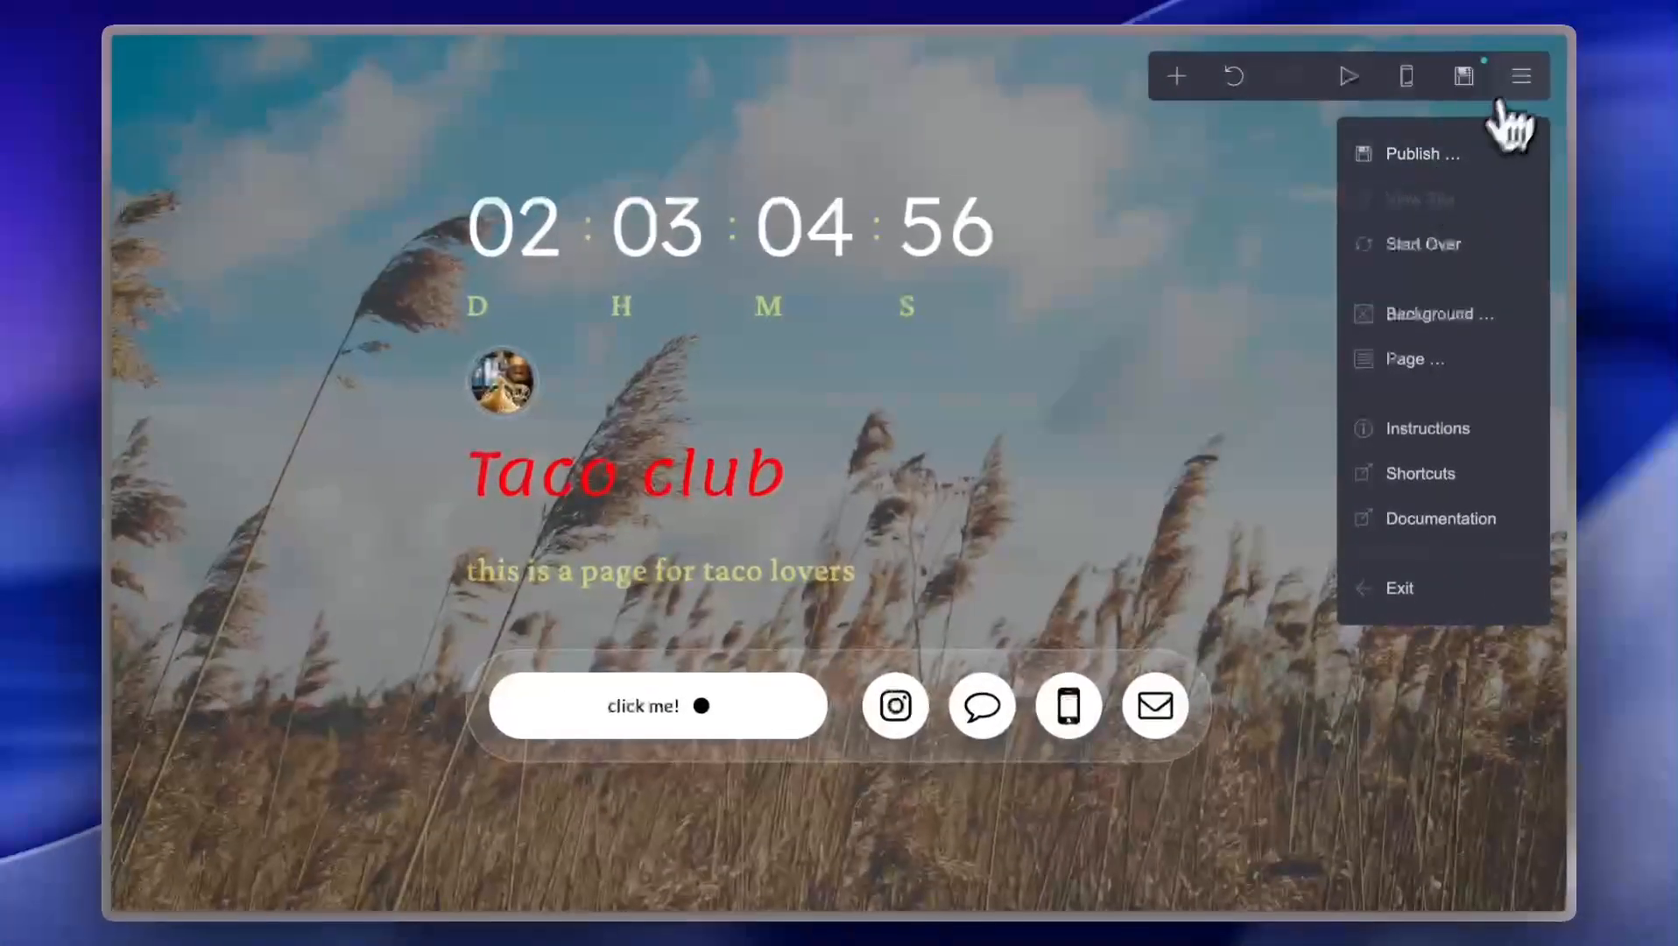
{"action": "left_click", "coordinate": [1561, 95]}
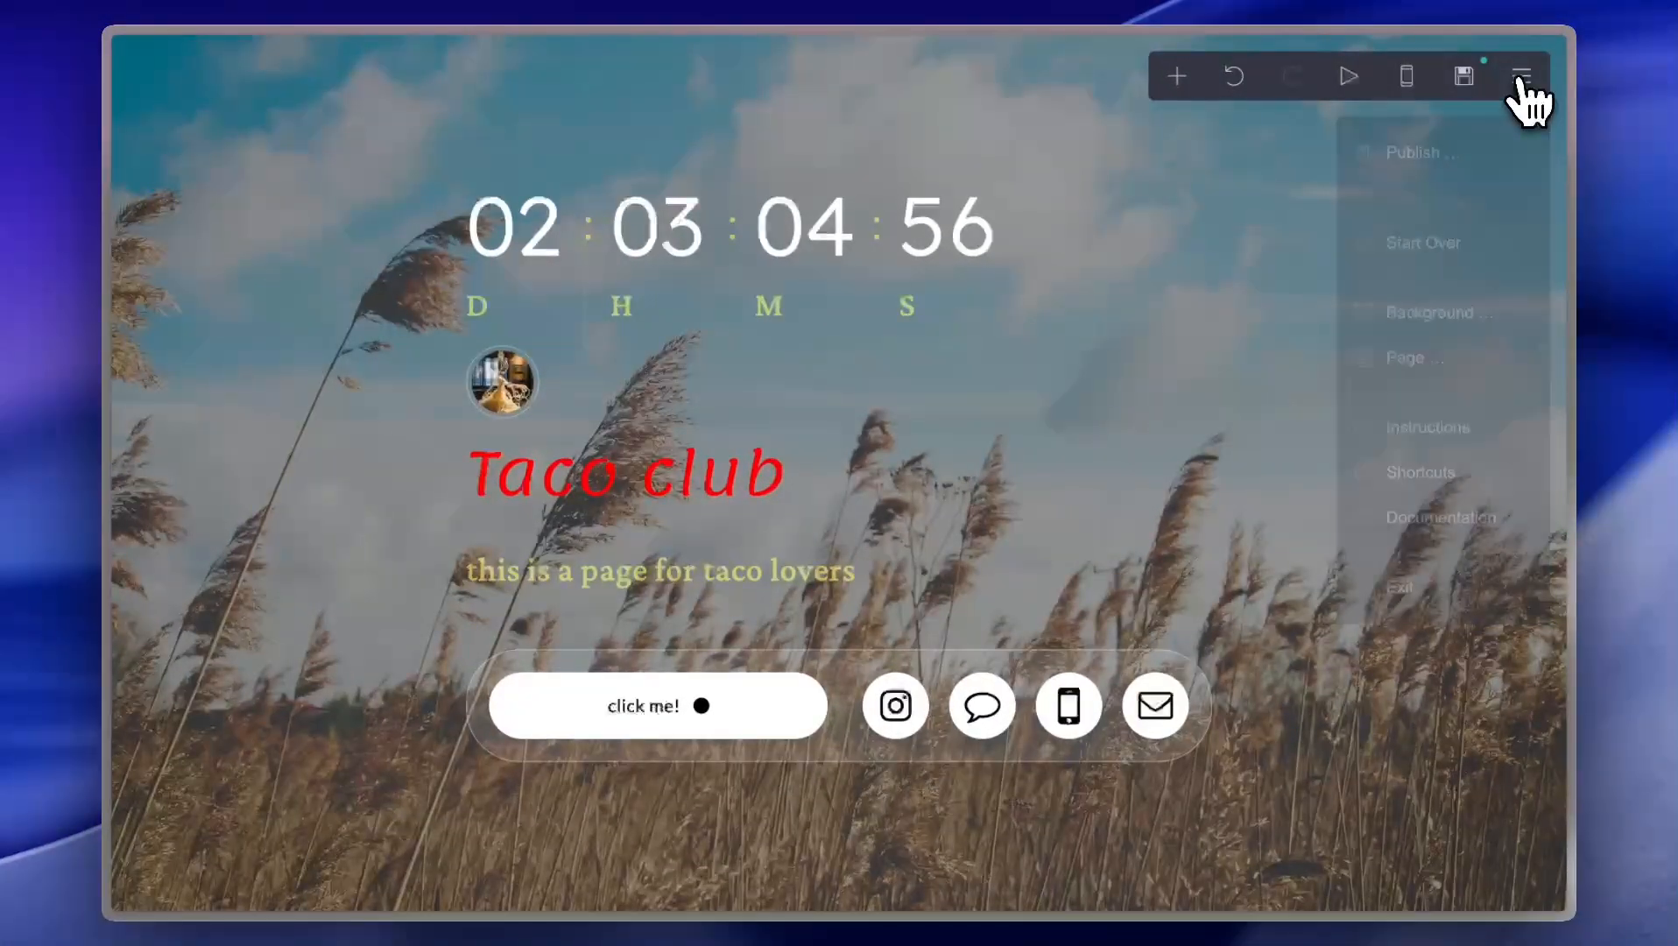
{"action": "left_click", "coordinate": [1475, 80]}
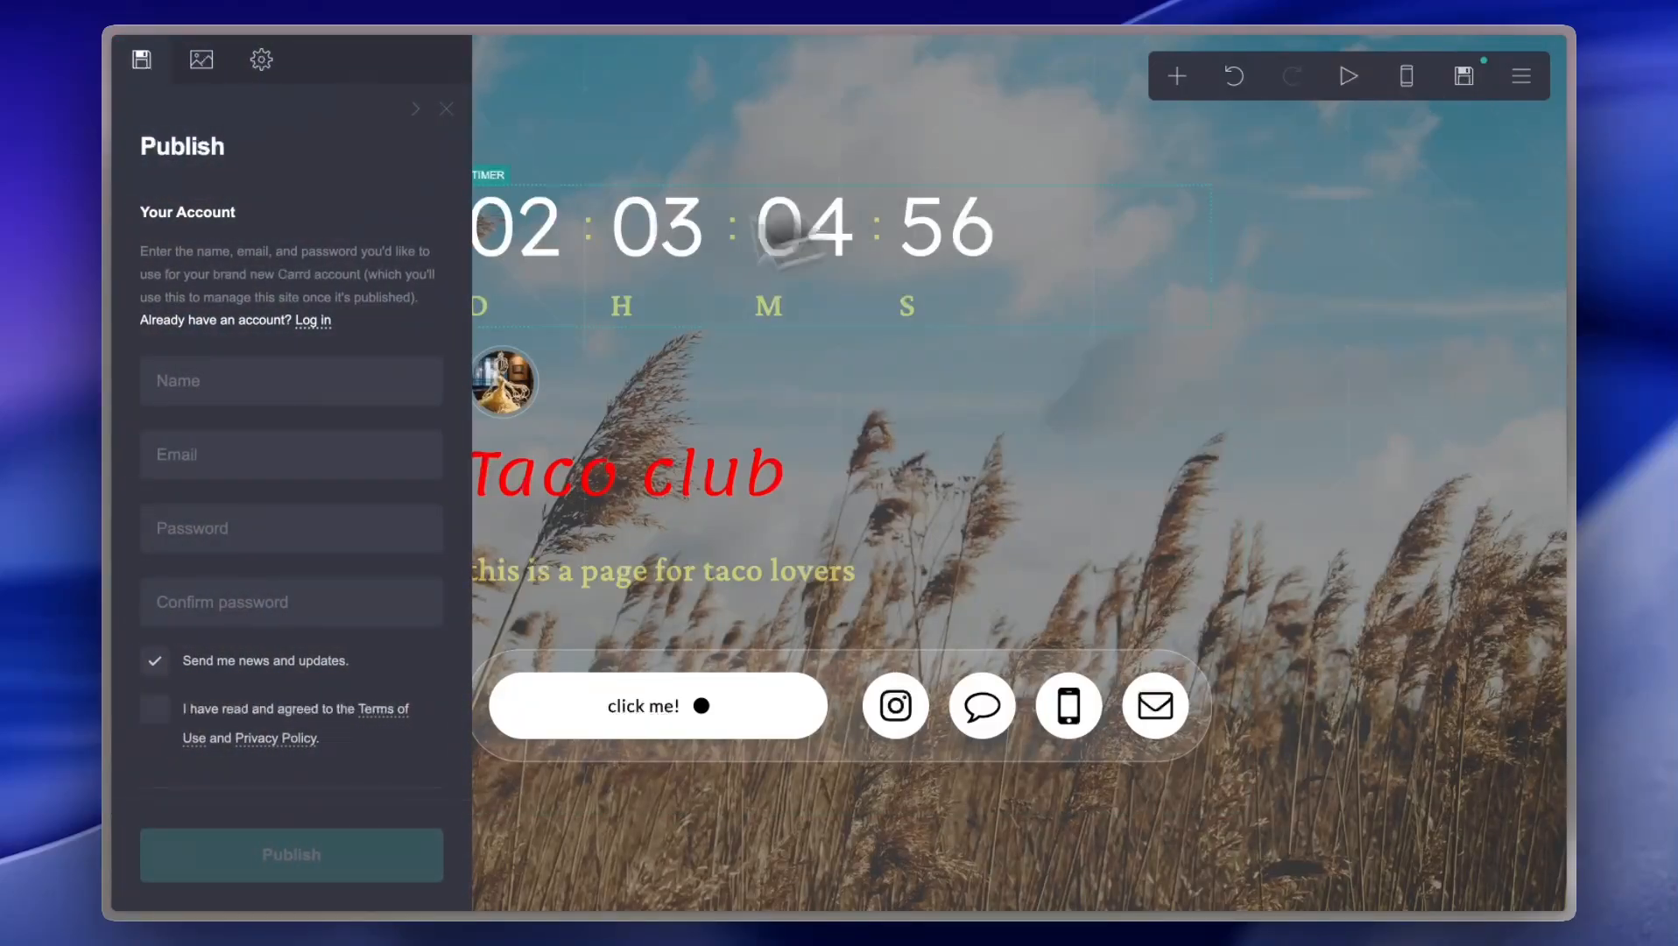
{"action": "scroll", "coordinate": [325, 445], "scroll_direction": "down", "scroll_amount": 6}
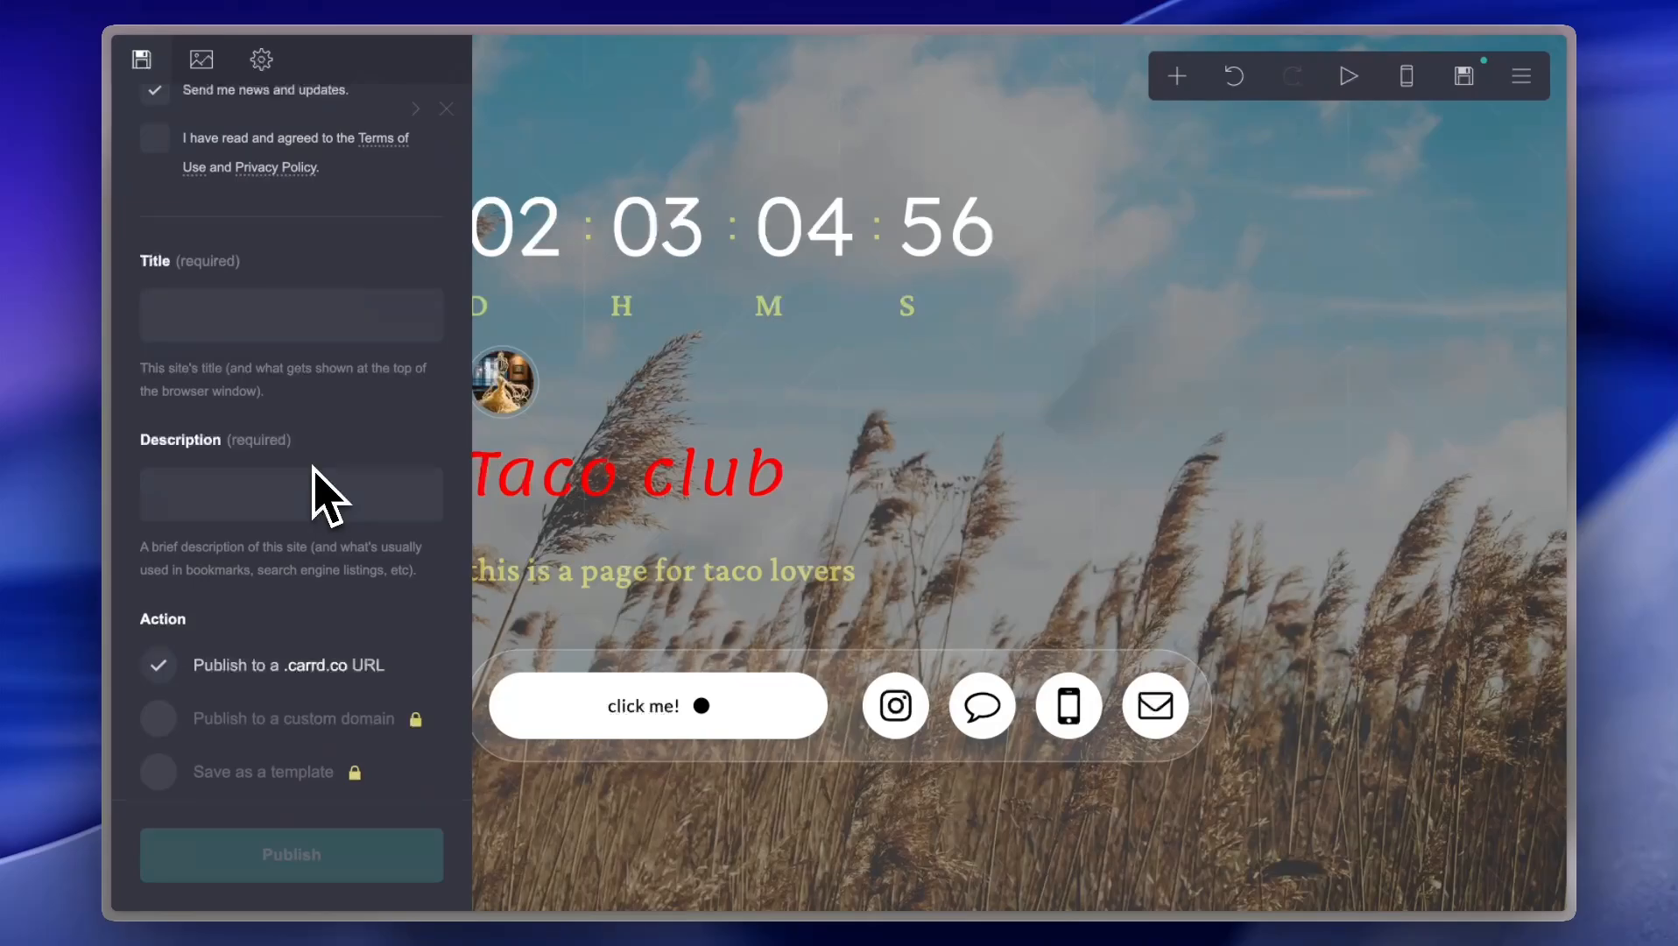
{"action": "scroll", "coordinate": [325, 498], "scroll_direction": "down", "scroll_amount": 3}
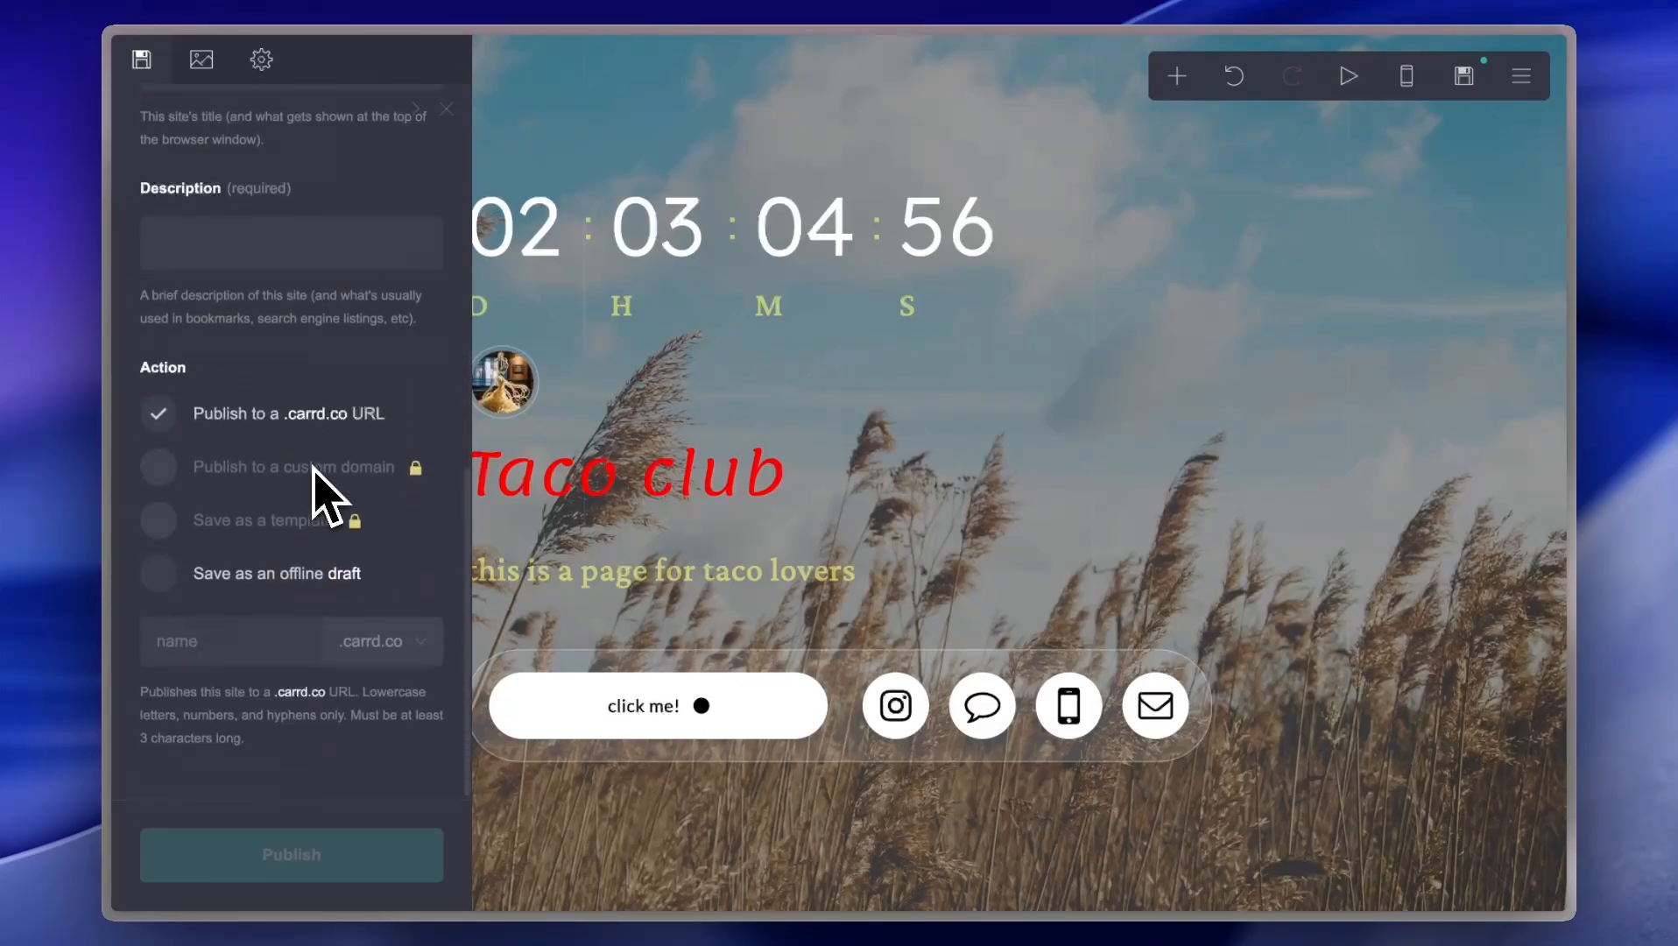